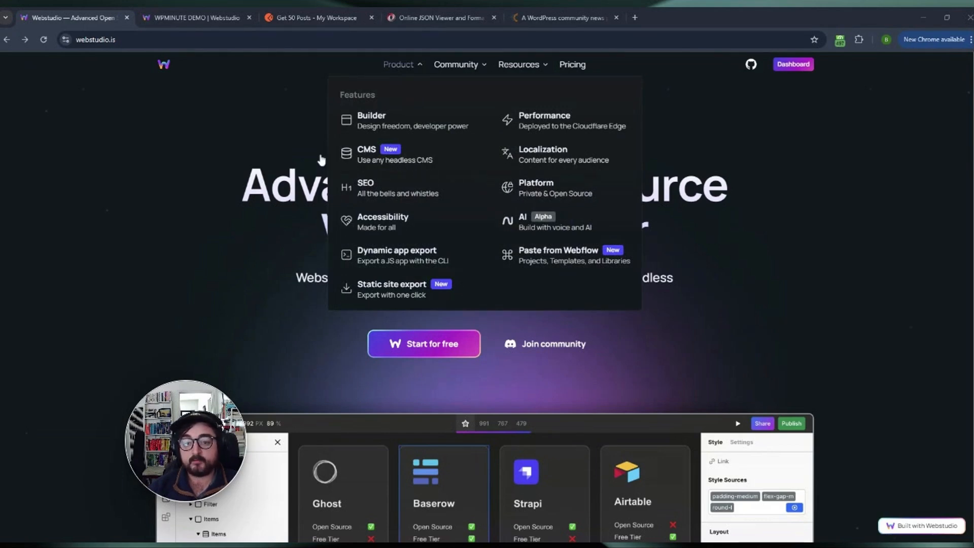
# Step: Preview the WPMINUTE DEMO project, open the ACF Blocks and freelancing posts from its home page, and return to the editor
pyautogui.click(186, 20)
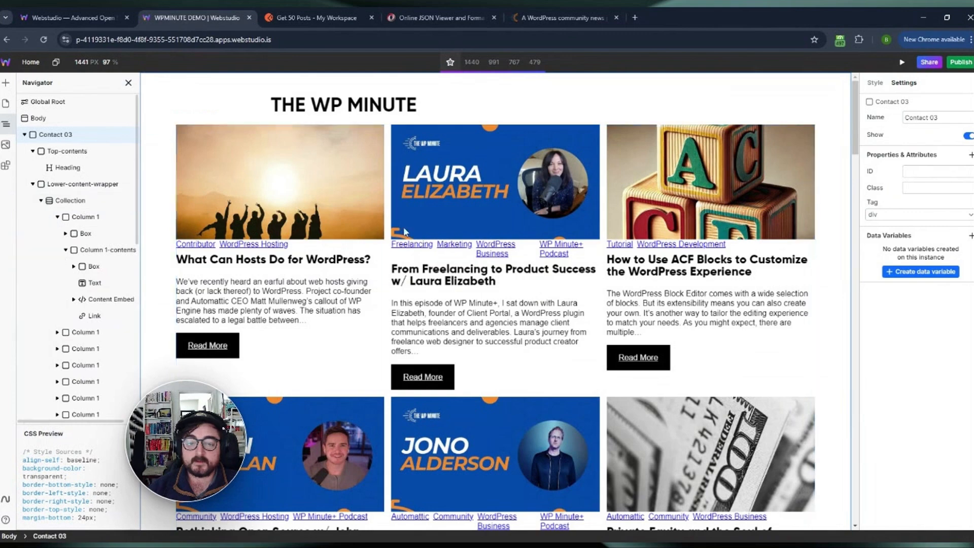
pyautogui.click(902, 62)
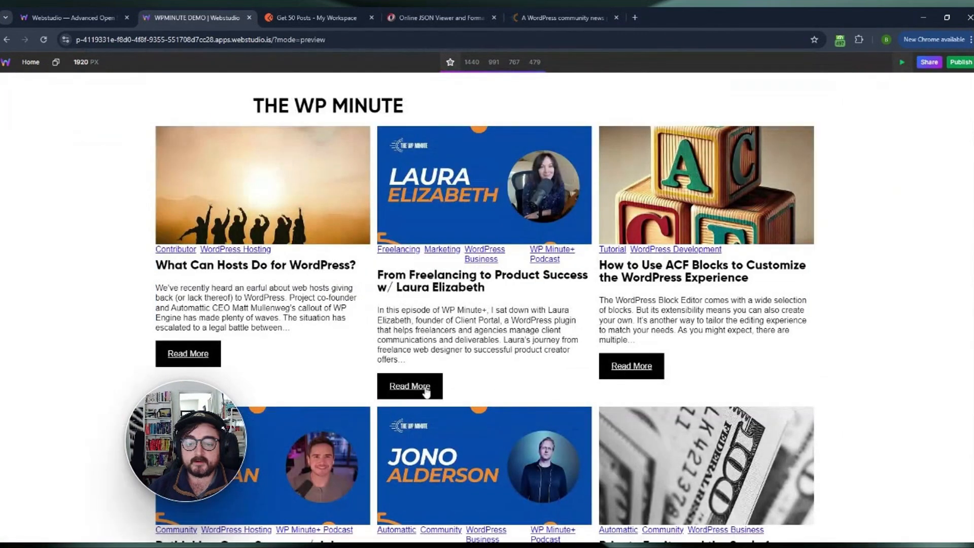
pyautogui.click(625, 367)
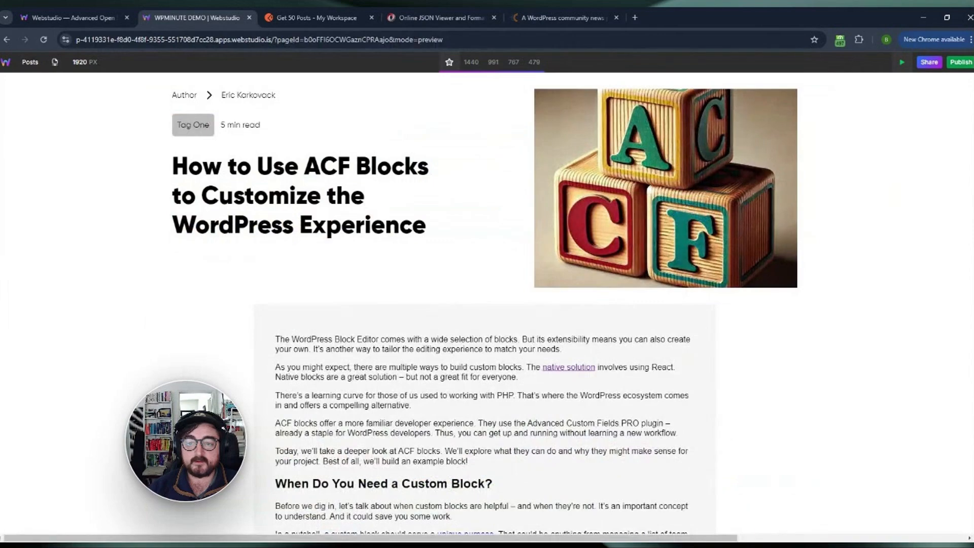
pyautogui.click(7, 39)
pyautogui.click(409, 387)
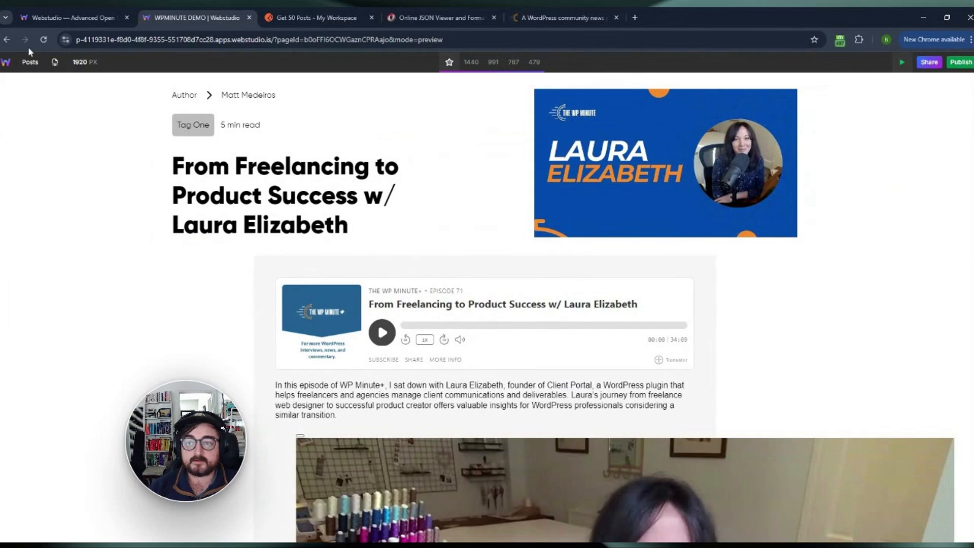
pyautogui.click(6, 39)
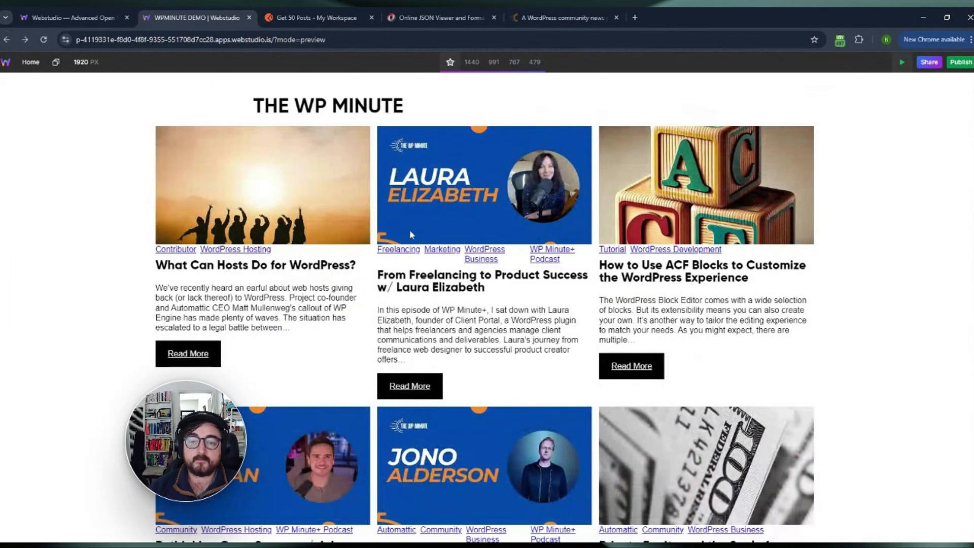
pyautogui.click(902, 62)
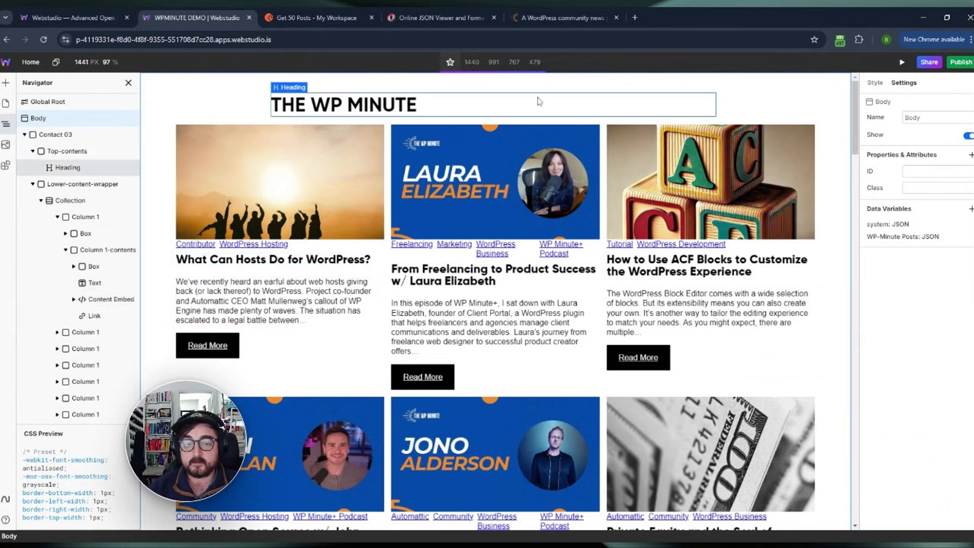
# Step: Look at the live thewpminute.com homepage and return to the Webstudio website
pyautogui.click(536, 20)
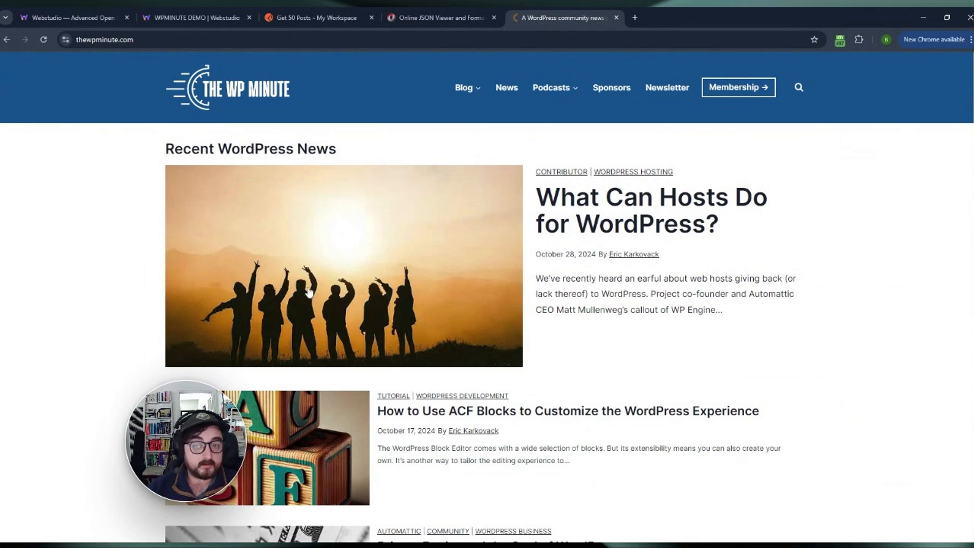
pyautogui.click(172, 20)
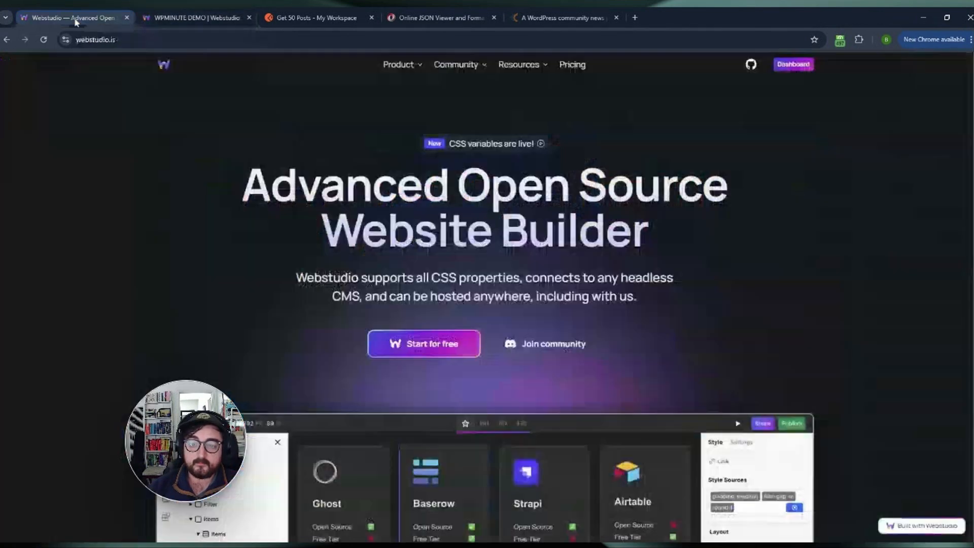
pyautogui.click(71, 18)
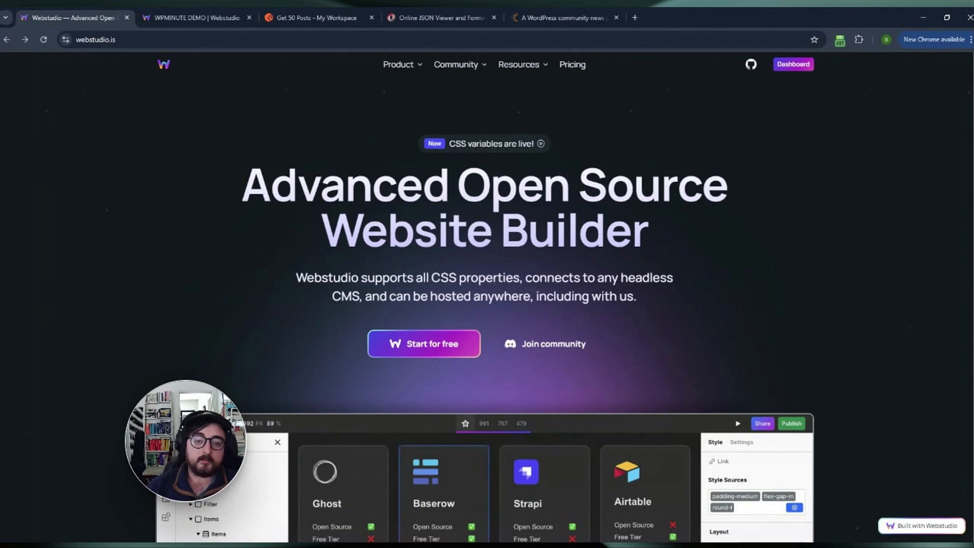
# Step: Open Webstudio's pricing page and examine the Pro plan
pyautogui.click(573, 65)
pyautogui.moveTo(409, 321); pyautogui.dragTo(384, 321)
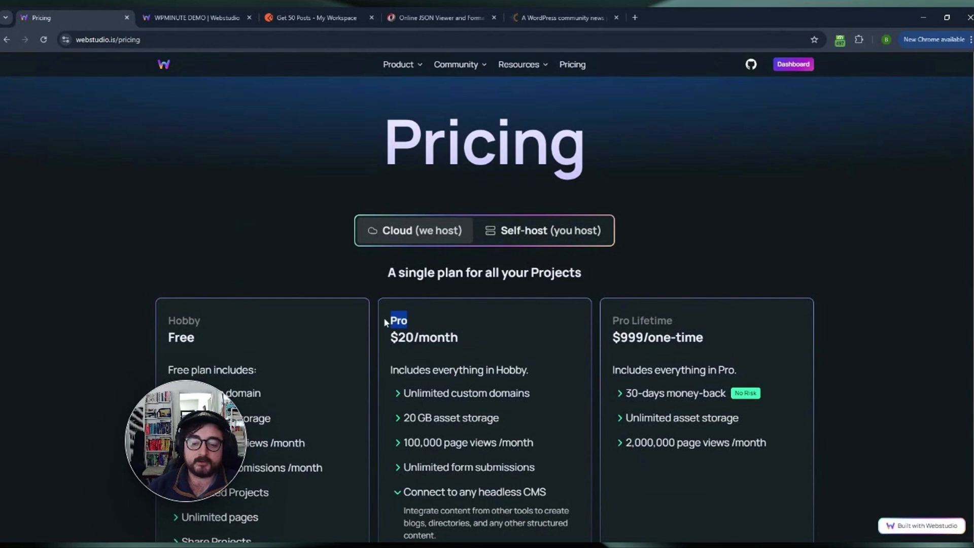
pyautogui.click(309, 164)
# Step: Open Webstudio's CMS feature page and read through to the integration guides
pyautogui.moveTo(410, 69)
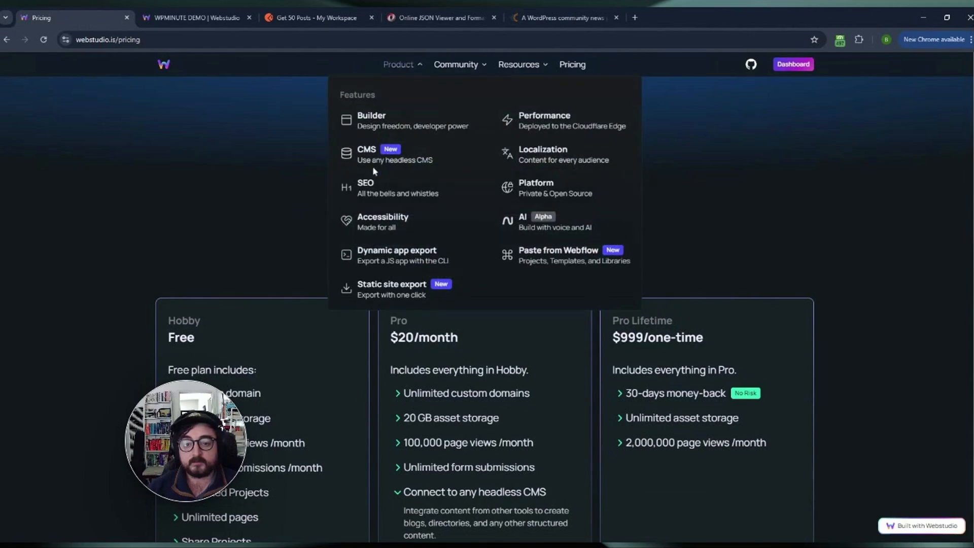
pyautogui.click(367, 157)
pyautogui.scroll(-18, 507, 244)
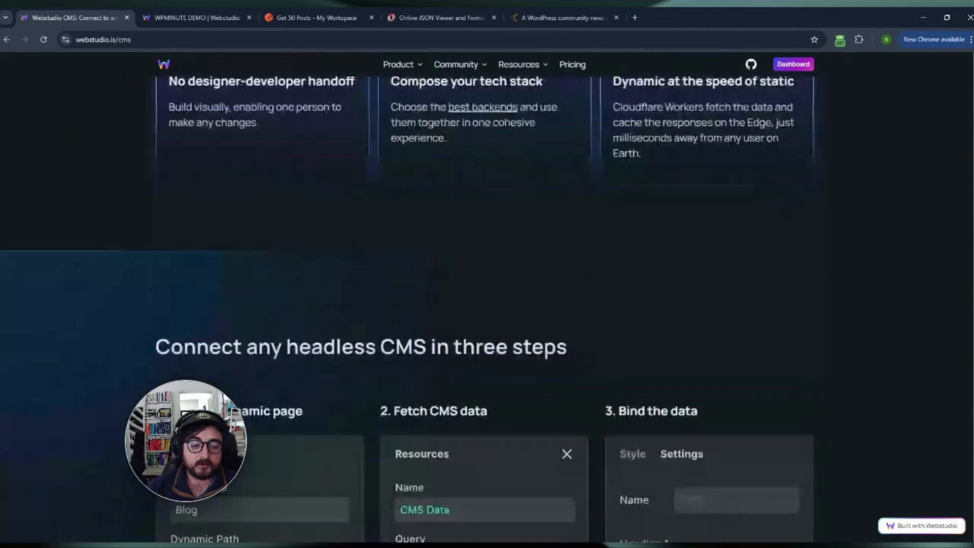
pyautogui.scroll(-6, 533, 252)
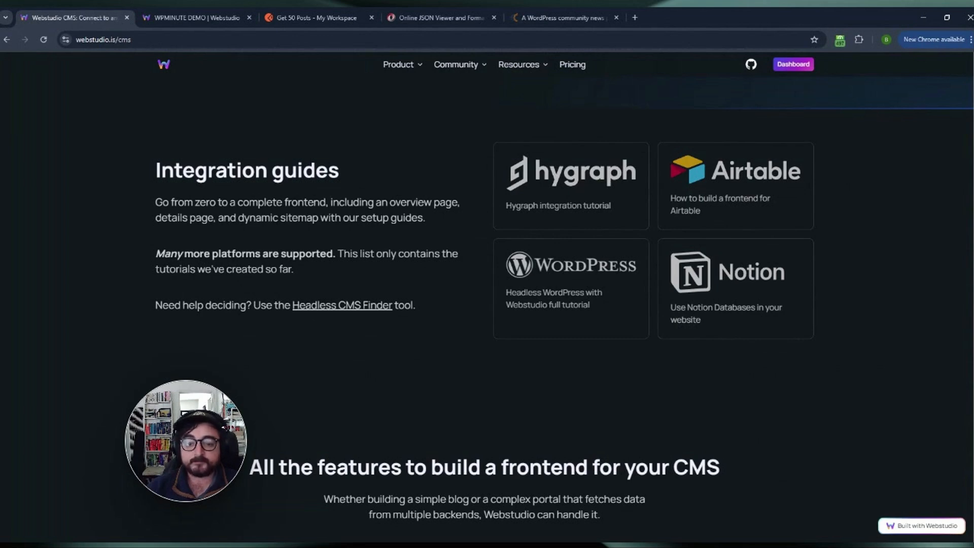
# Step: Return to the pricing page and compare what the Hobby, Pro and Pro Lifetime plans include
pyautogui.click(574, 65)
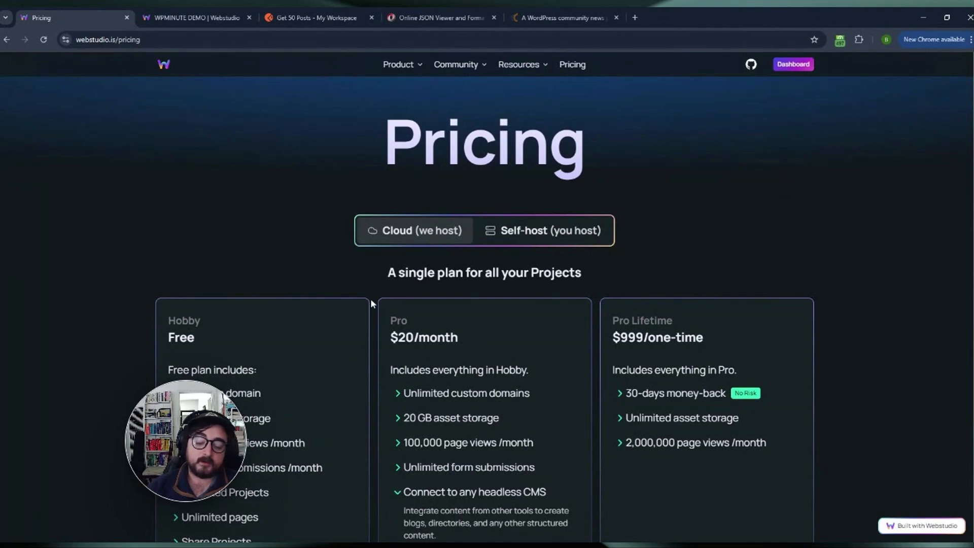
pyautogui.scroll(-2, 371, 303)
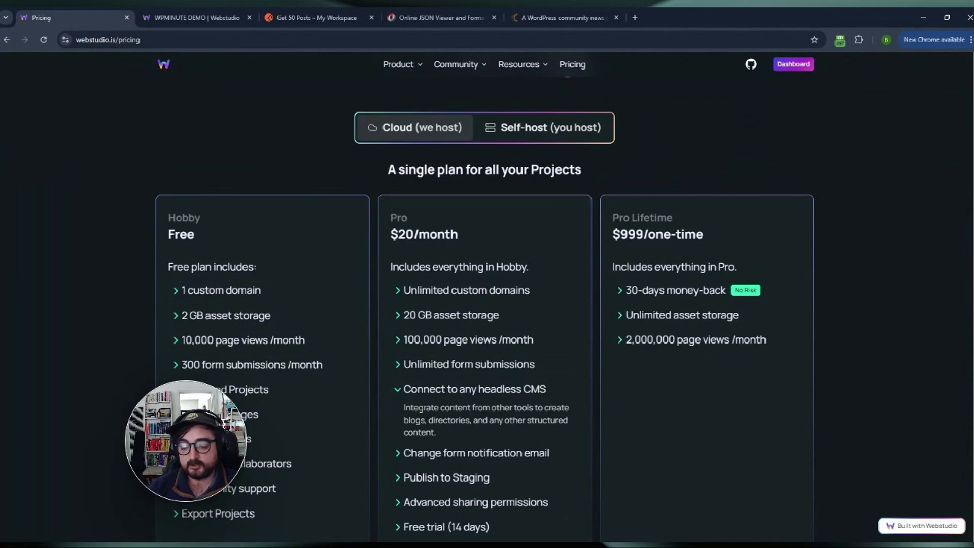
pyautogui.scroll(2, 126, 280)
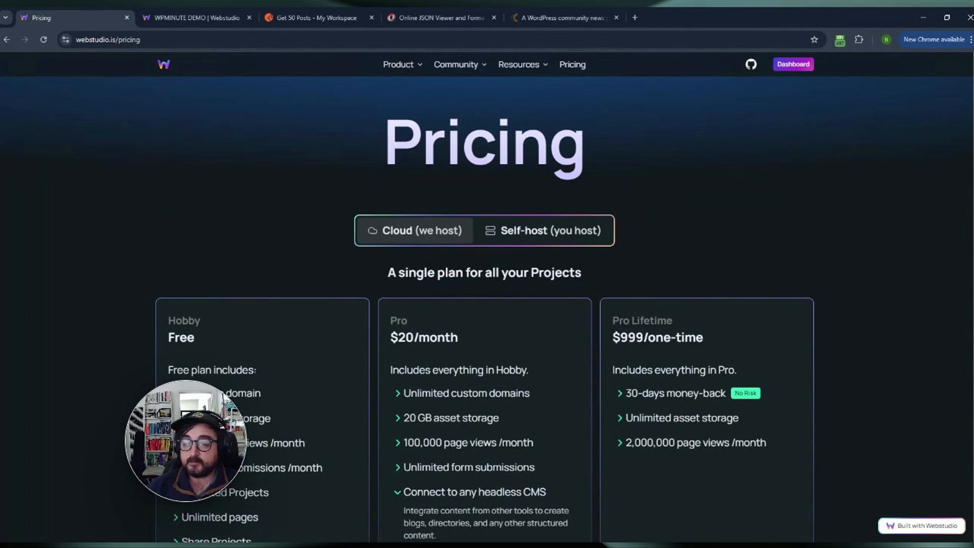
# Step: Create a new project titled "WP DEMO" from the Webstudio dashboard
pyautogui.click(793, 65)
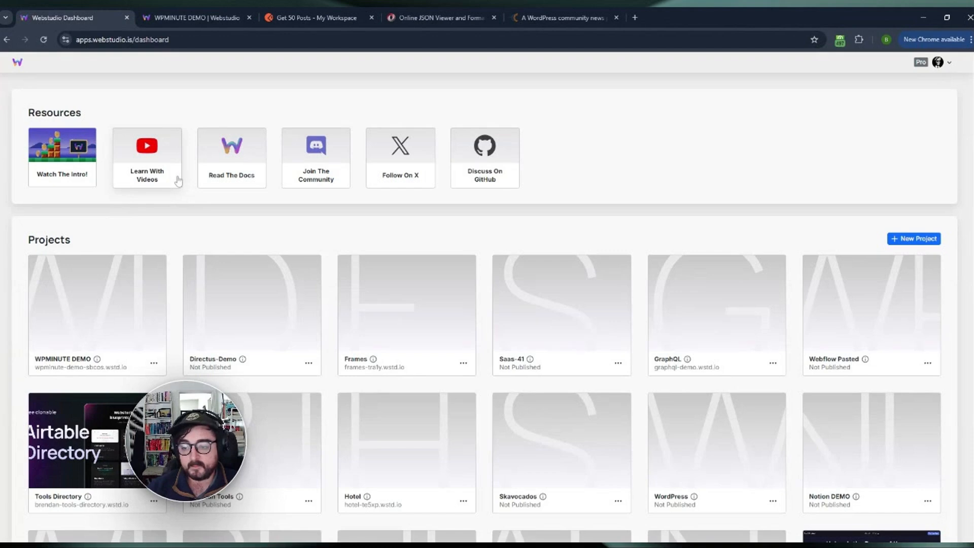
pyautogui.click(911, 239)
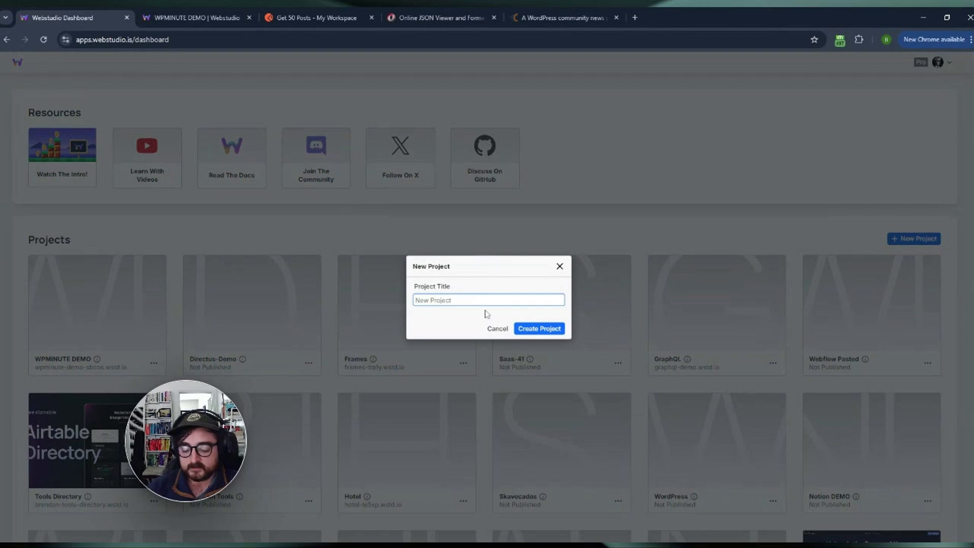
pyautogui.write('WP DEMO')
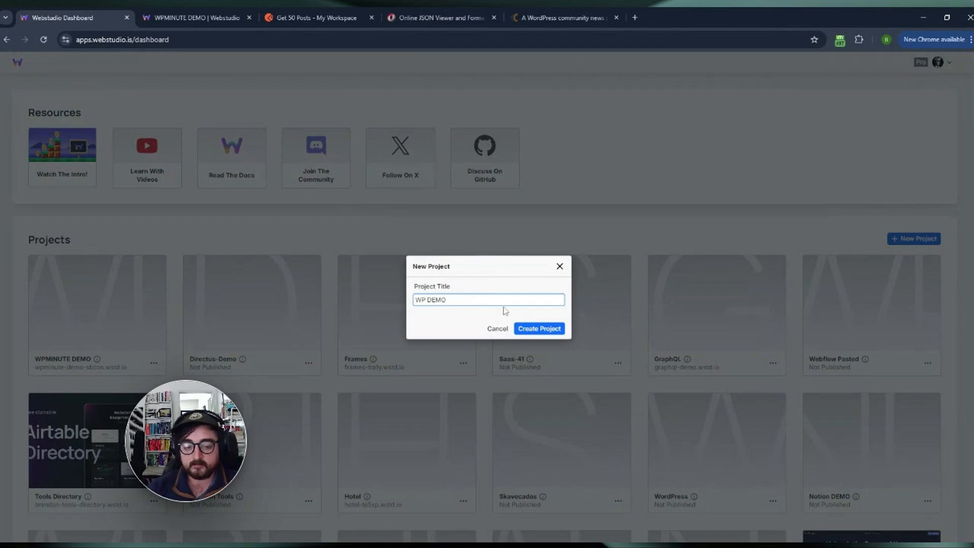
pyautogui.click(537, 329)
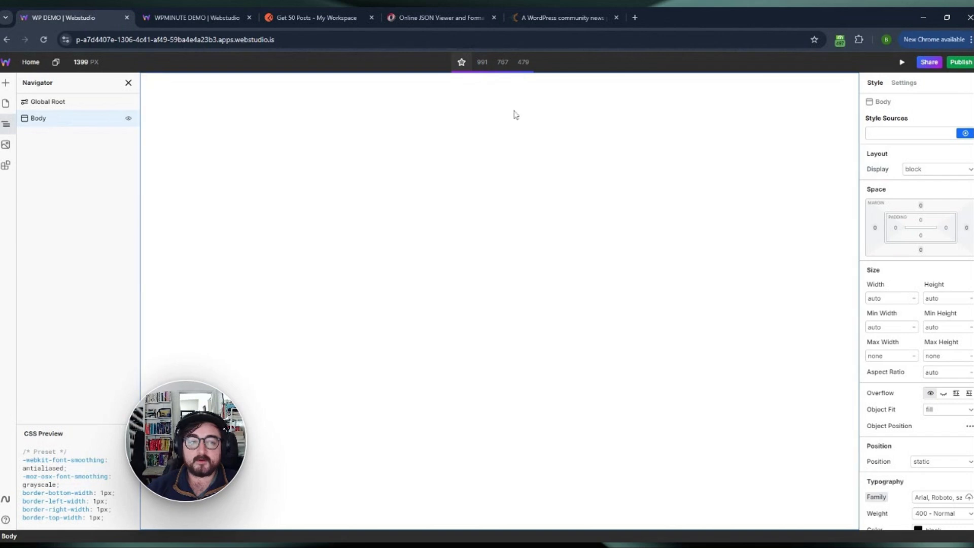
# Step: Open the Body's settings and inspect its existing system data variable without changing it
pyautogui.click(904, 83)
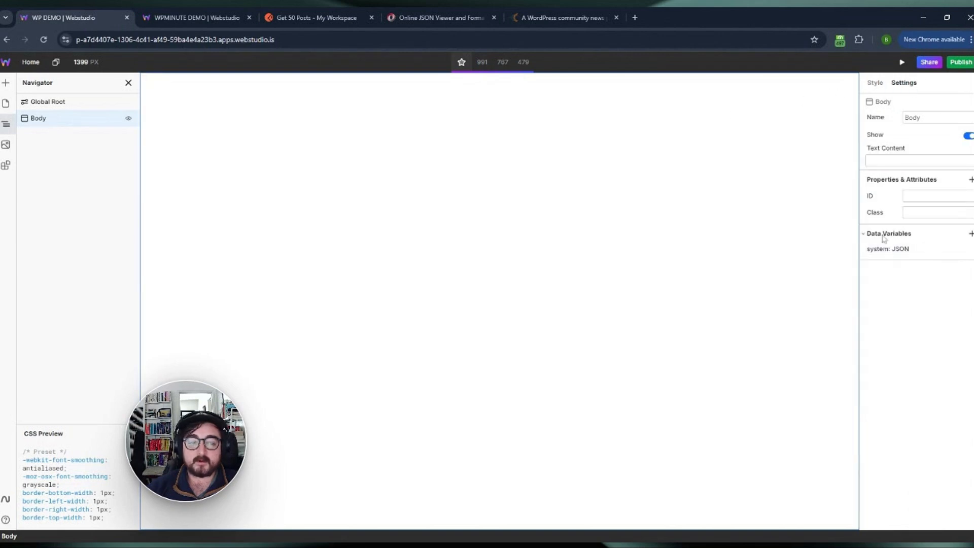
pyautogui.click(897, 250)
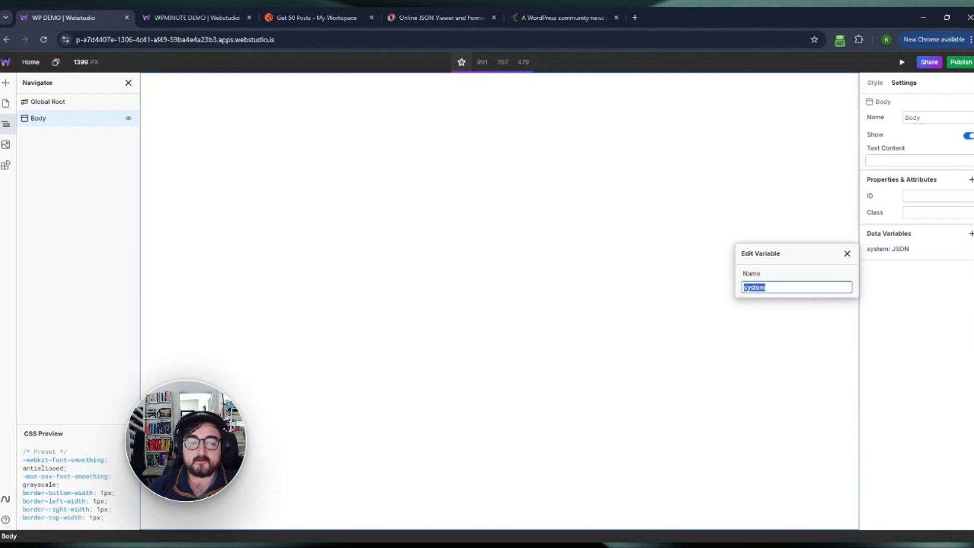
pyautogui.click(807, 287)
pyautogui.click(847, 253)
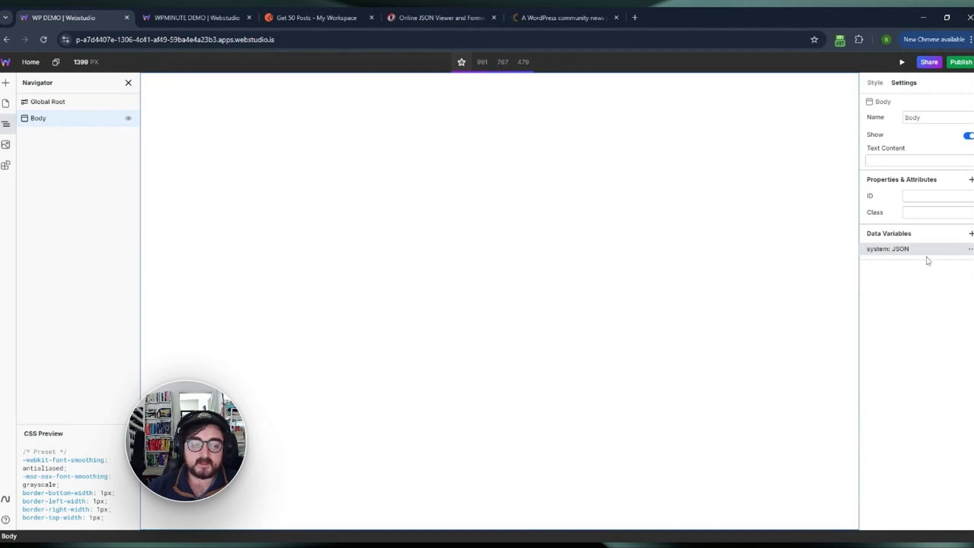
# Step: Start a new data variable on the Body named "WP Minute Posts" with the type Resource
pyautogui.click(970, 234)
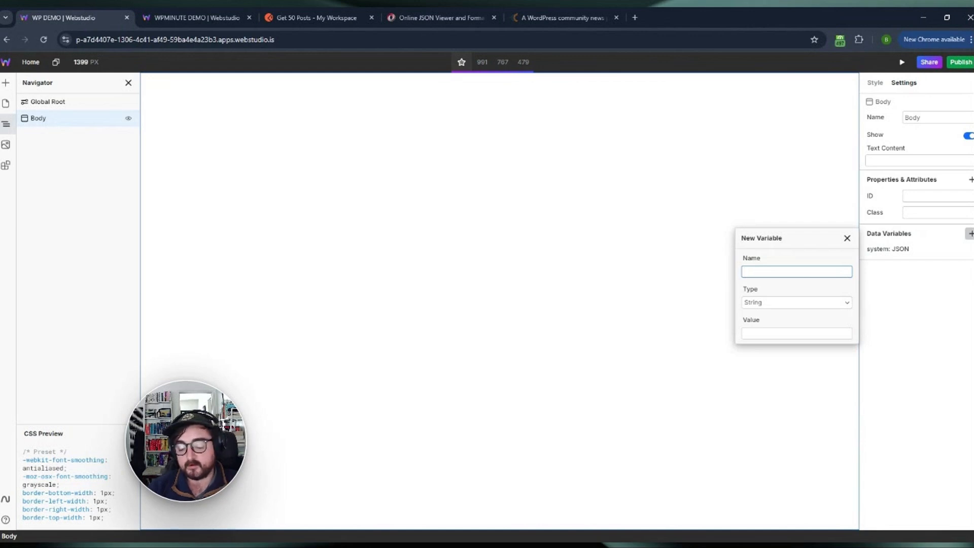
pyautogui.write('WP Minute Po')
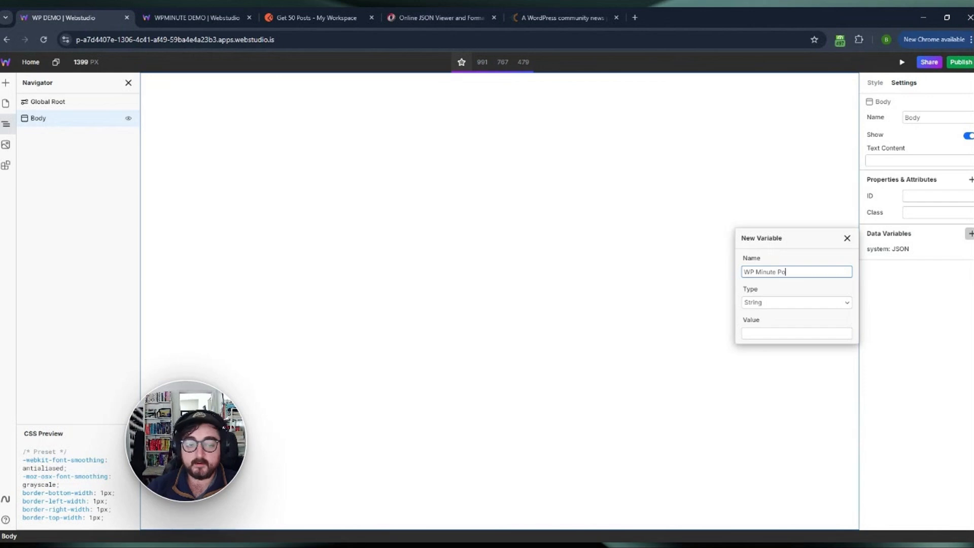
pyautogui.write('sts')
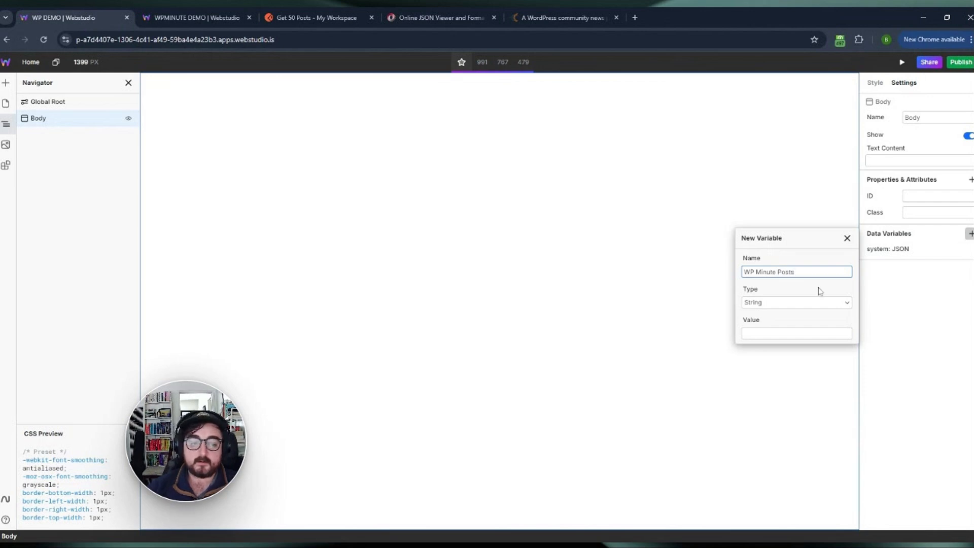
pyautogui.click(812, 304)
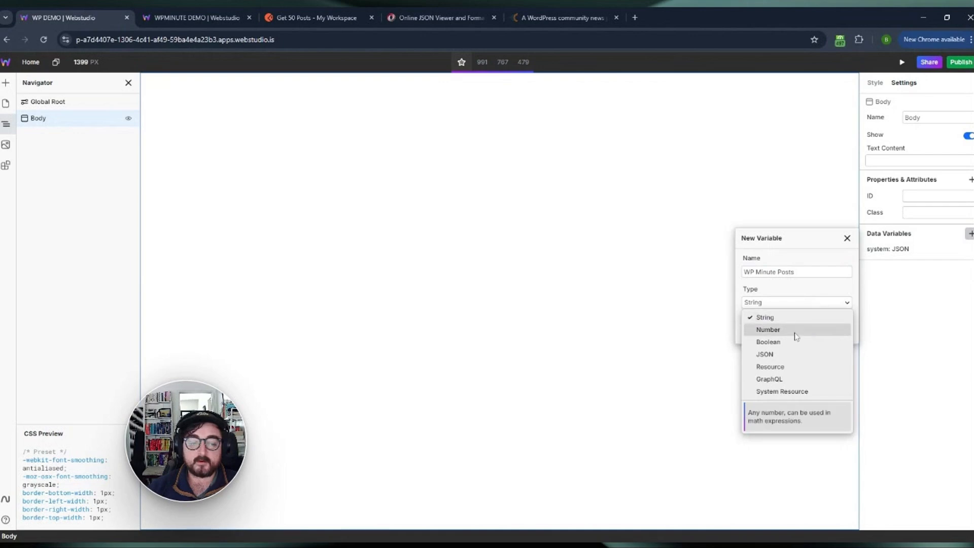
pyautogui.click(774, 367)
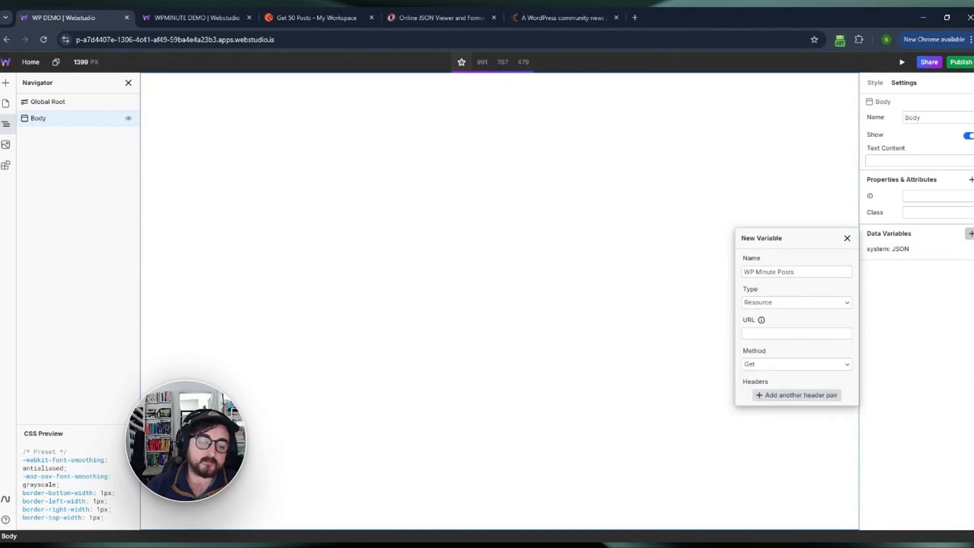
pyautogui.click(801, 332)
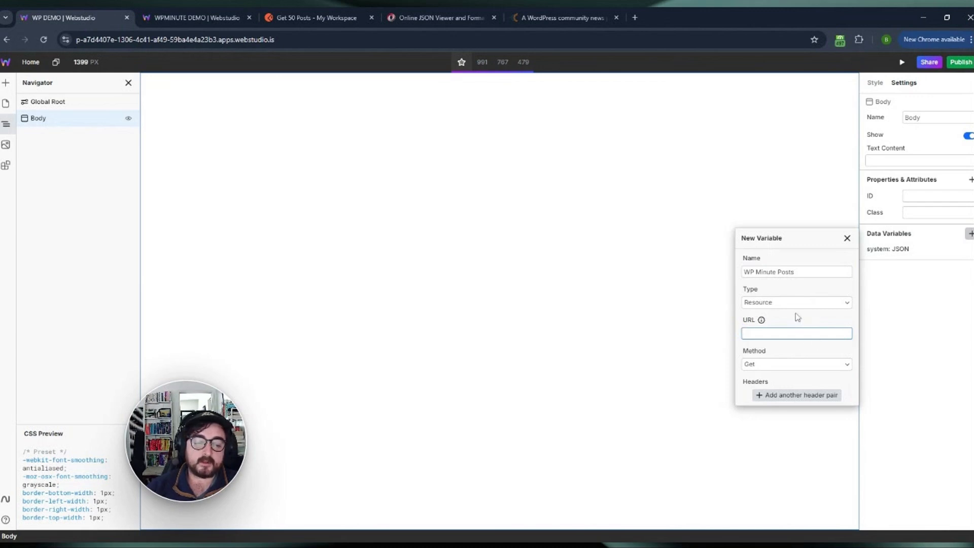
pyautogui.click(764, 367)
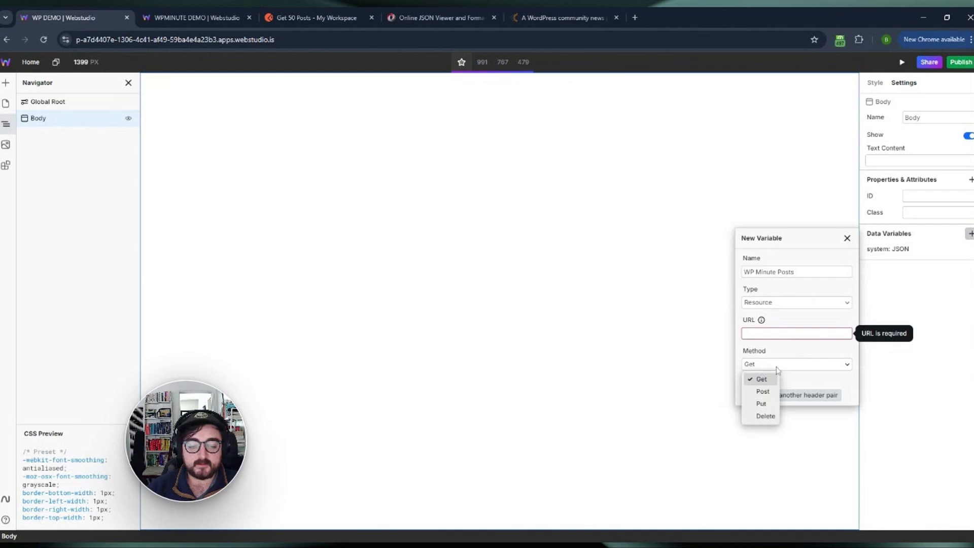
pyautogui.click(826, 376)
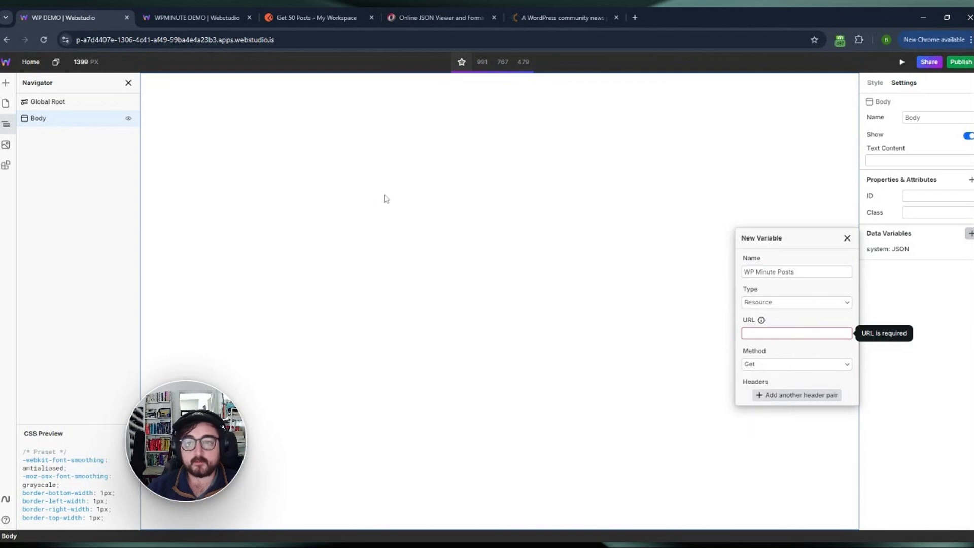
pyautogui.click(549, 22)
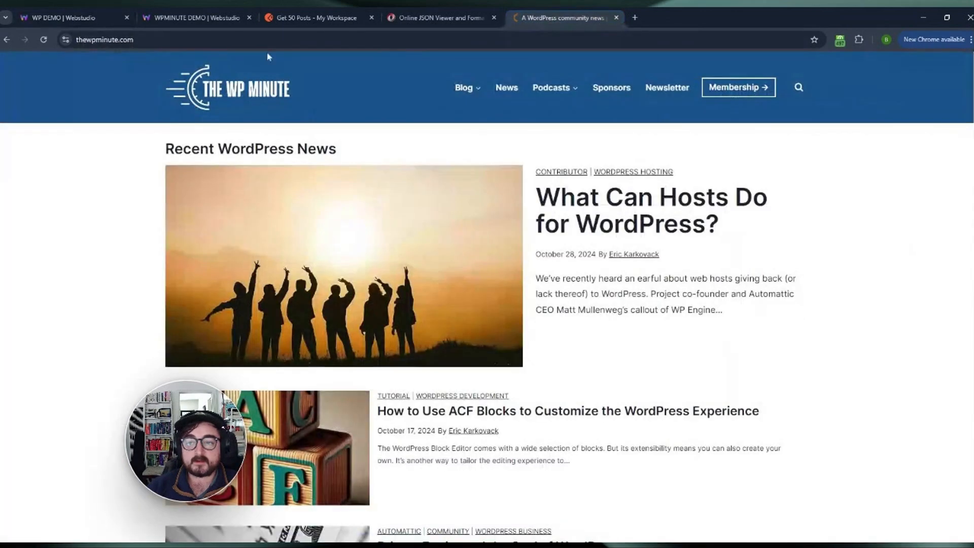
pyautogui.click(113, 40)
pyautogui.hotkey('ctrl', 'c')
pyautogui.click(91, 18)
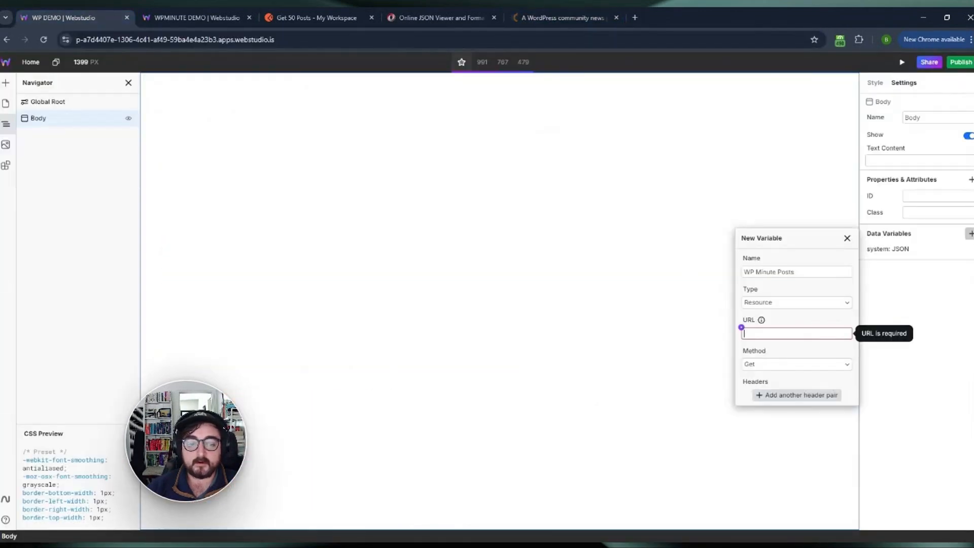
pyautogui.hotkey('ctrl', 'v')
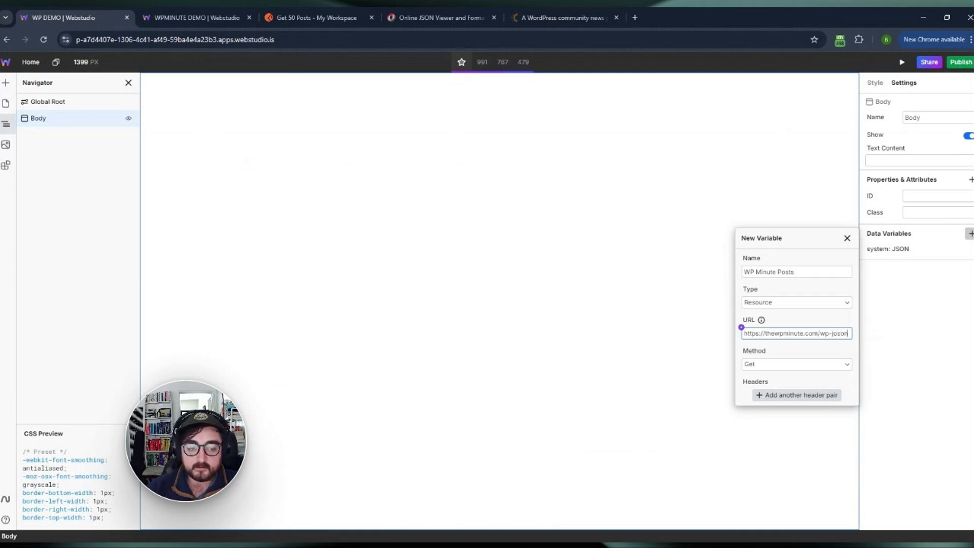
pyautogui.write('wp/v2/posts')
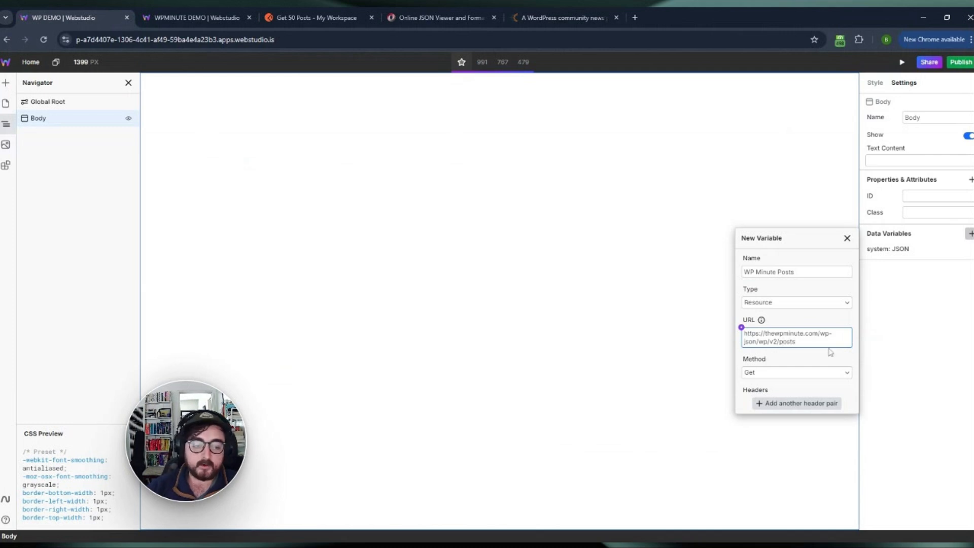
# Step: Save the WP Minute Posts resource variable on the Body and open its value for inspection
pyautogui.click(822, 359)
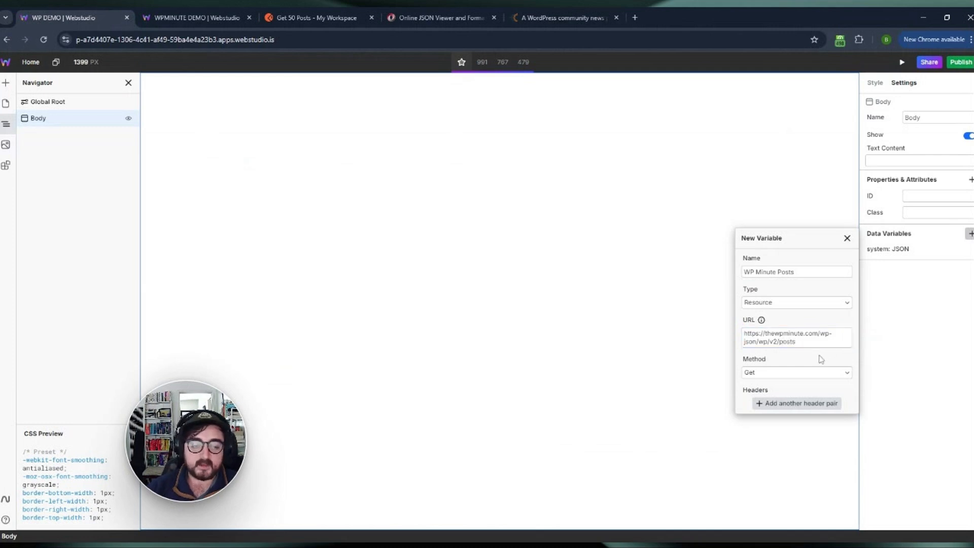
pyautogui.click(846, 238)
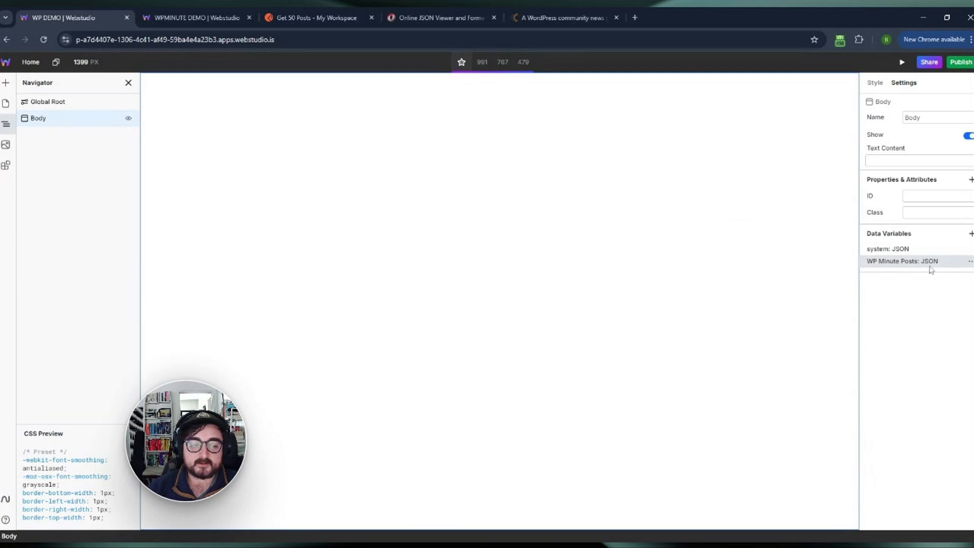
pyautogui.click(970, 261)
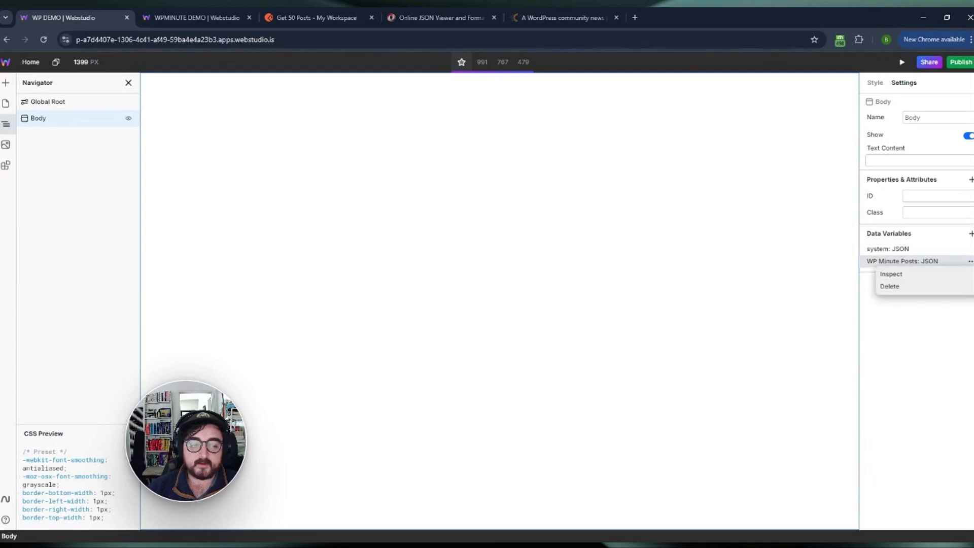
pyautogui.click(920, 275)
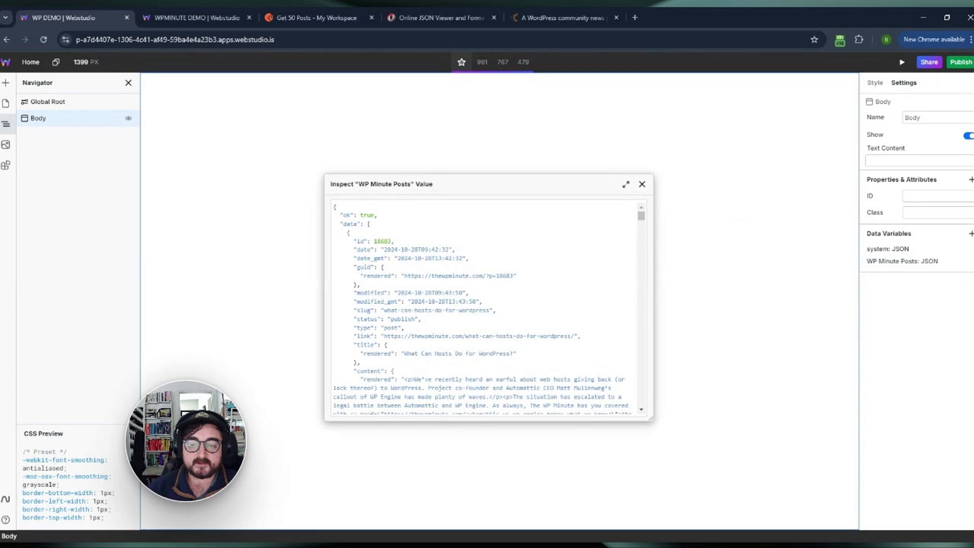
# Step: Examine the first post's ID, modified date, status, title and content in the WP Minute Posts value
pyautogui.moveTo(343, 215); pyautogui.dragTo(387, 241)
pyautogui.click(393, 226)
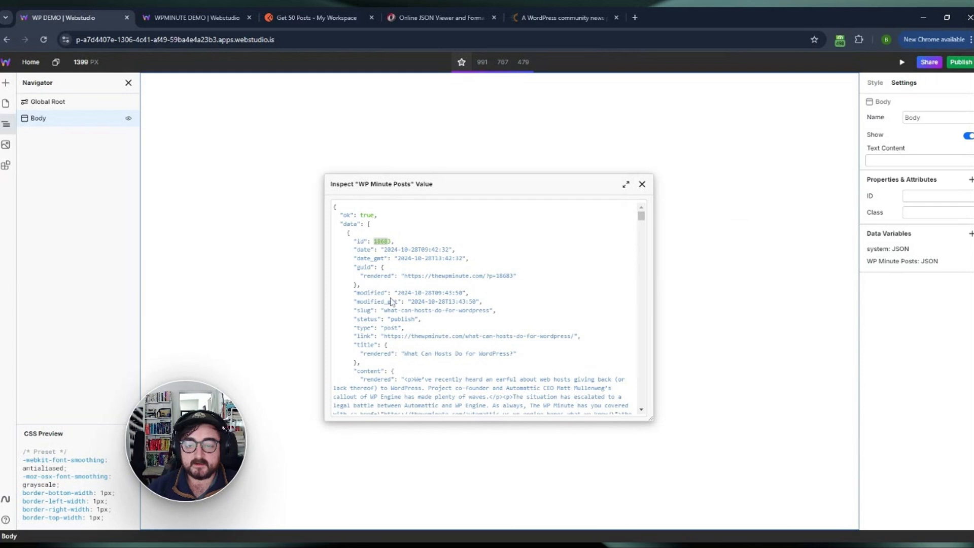
pyautogui.moveTo(360, 284); pyautogui.dragTo(482, 293)
pyautogui.click(452, 313)
pyautogui.scroll(-3, 482, 311)
pyautogui.scroll(3, 482, 311)
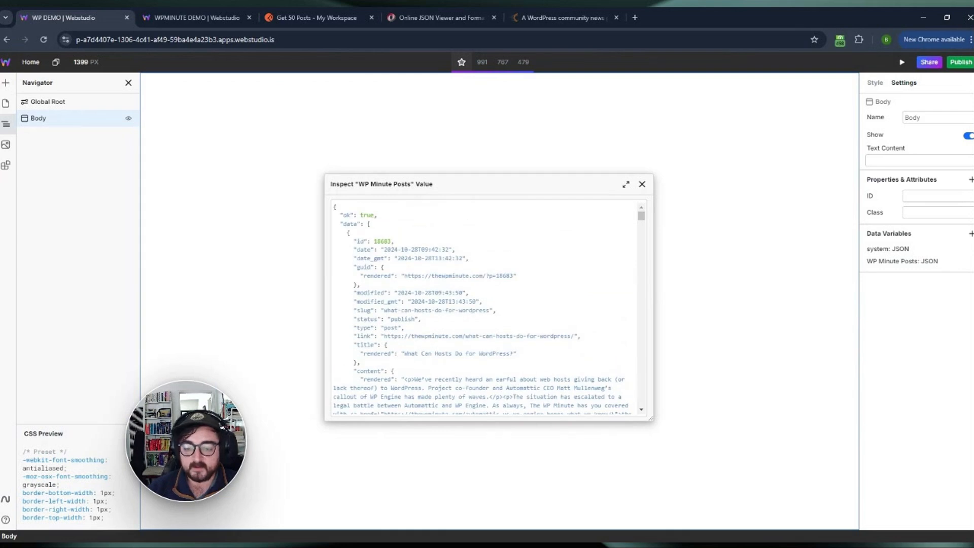
pyautogui.moveTo(391, 319); pyautogui.dragTo(411, 319)
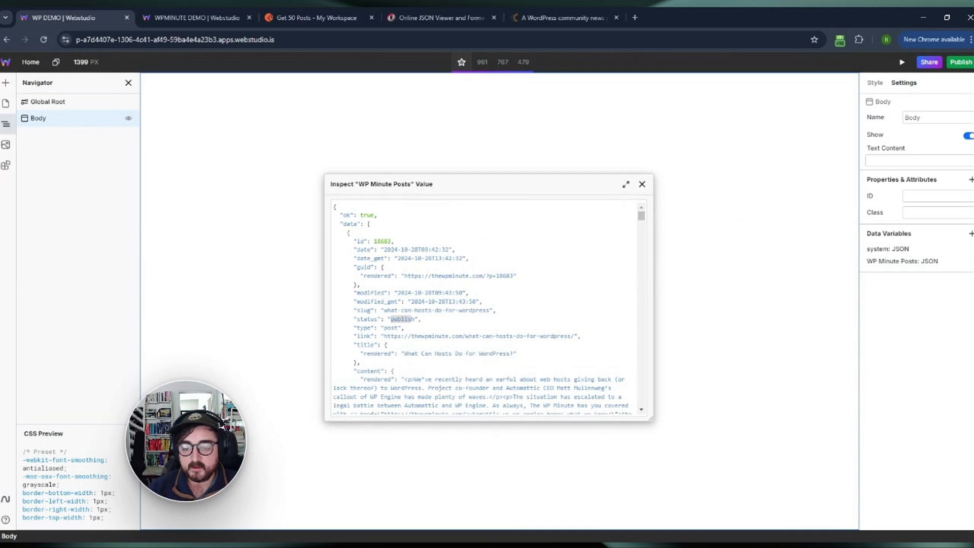
pyautogui.moveTo(405, 354); pyautogui.dragTo(513, 354)
pyautogui.scroll(-2, 499, 352)
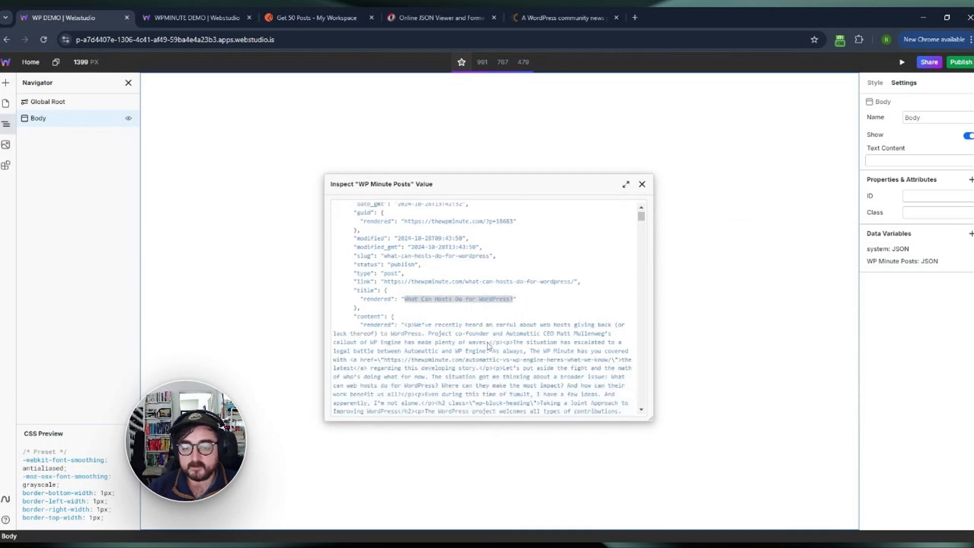
pyautogui.moveTo(414, 276); pyautogui.dragTo(478, 320)
pyautogui.click(575, 261)
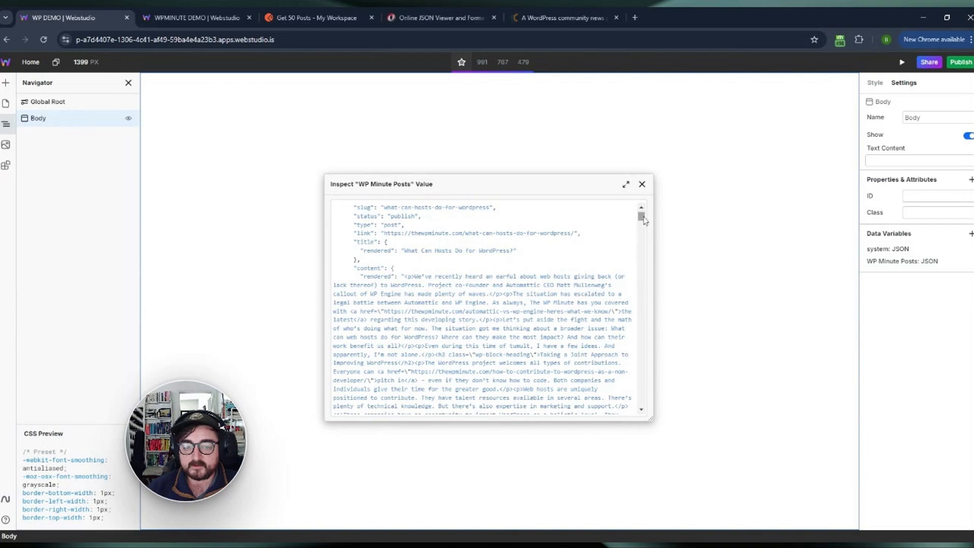
# Step: Examine the second and third posts' titles and the author, featured image and category fields, and close the inspection
pyautogui.moveTo(641, 218); pyautogui.dragTo(644, 236)
pyautogui.scroll(3, 391, 293)
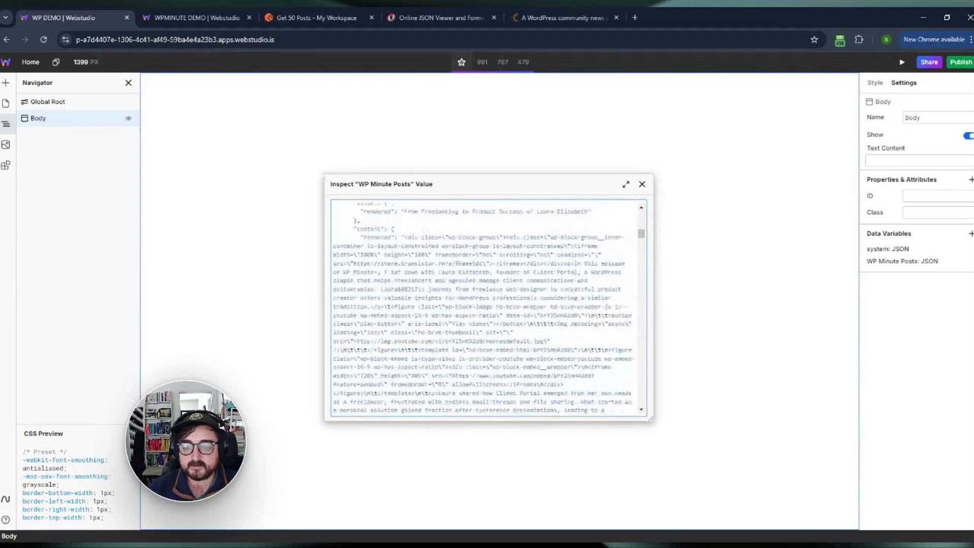
pyautogui.moveTo(405, 301); pyautogui.dragTo(568, 301)
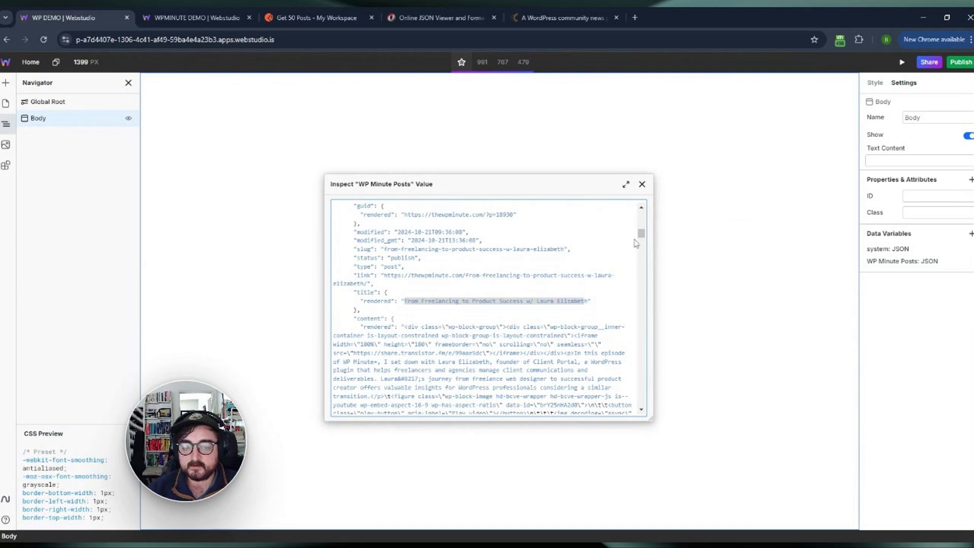
pyautogui.scroll(-10, 556, 271)
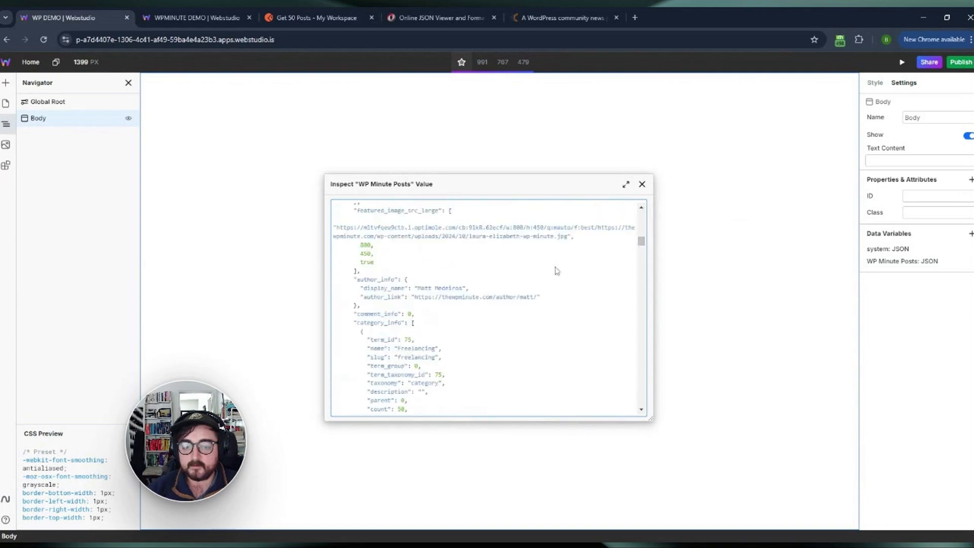
pyautogui.scroll(-10, 556, 270)
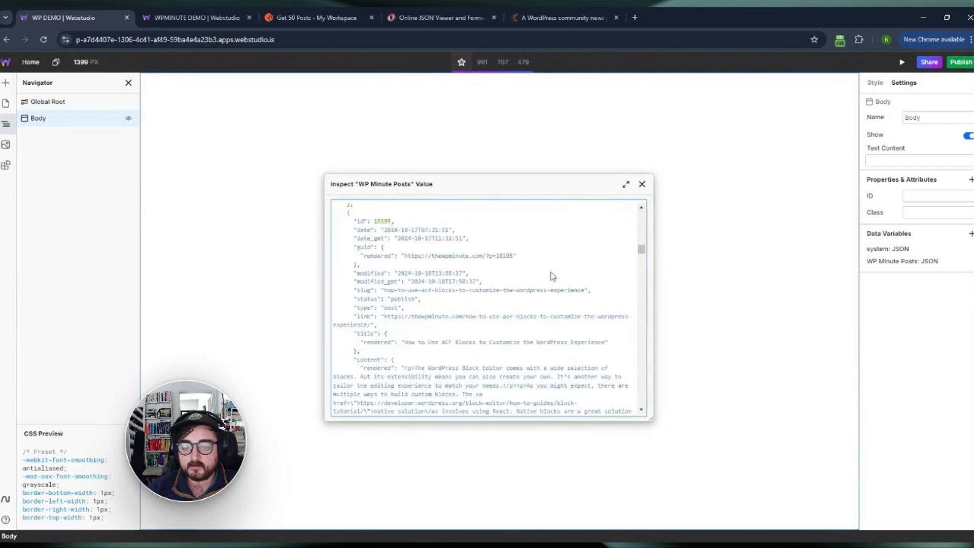
pyautogui.scroll(-3, 553, 276)
pyautogui.scroll(4, 553, 277)
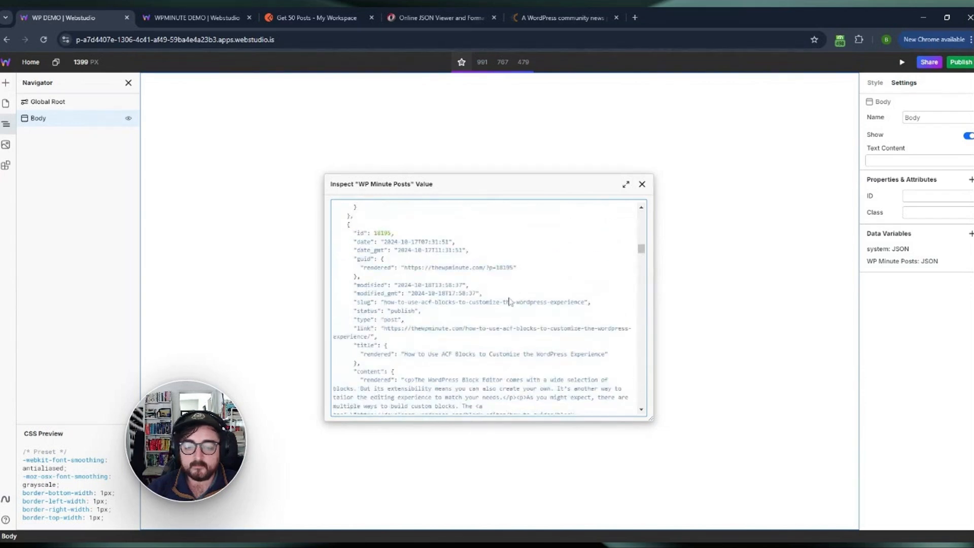
pyautogui.moveTo(404, 354); pyautogui.dragTo(606, 355)
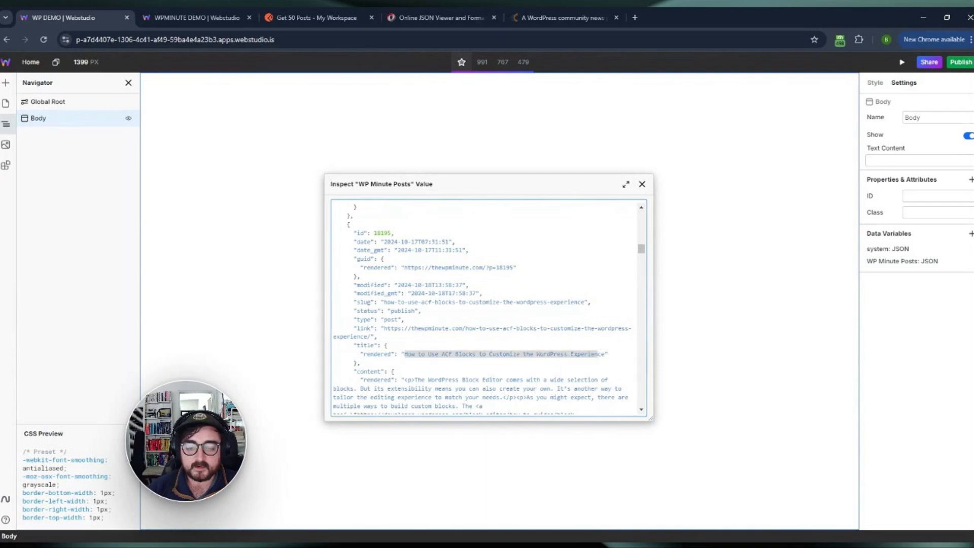
pyautogui.click(642, 184)
# Step: Inspect the start of the WP Minute Posts value once more and close it
pyautogui.click(970, 261)
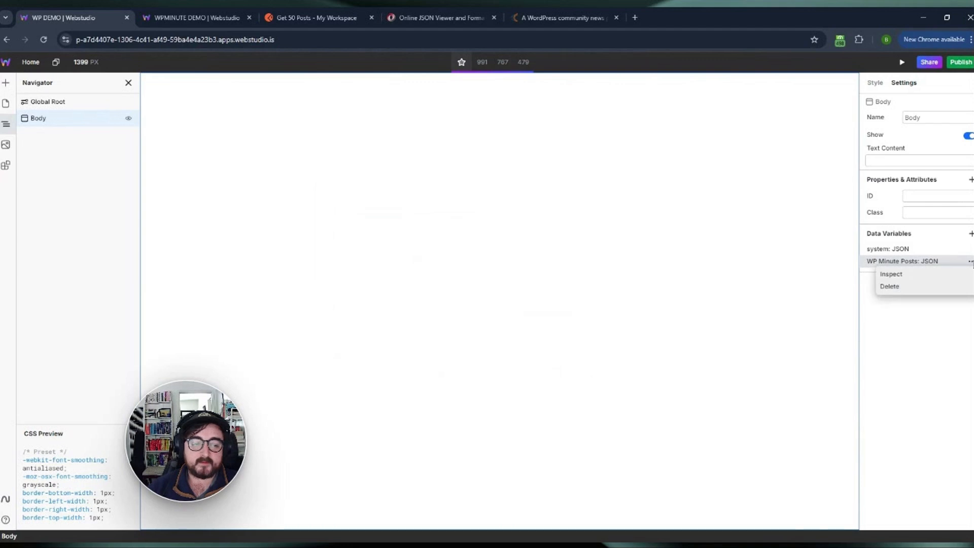
pyautogui.click(896, 276)
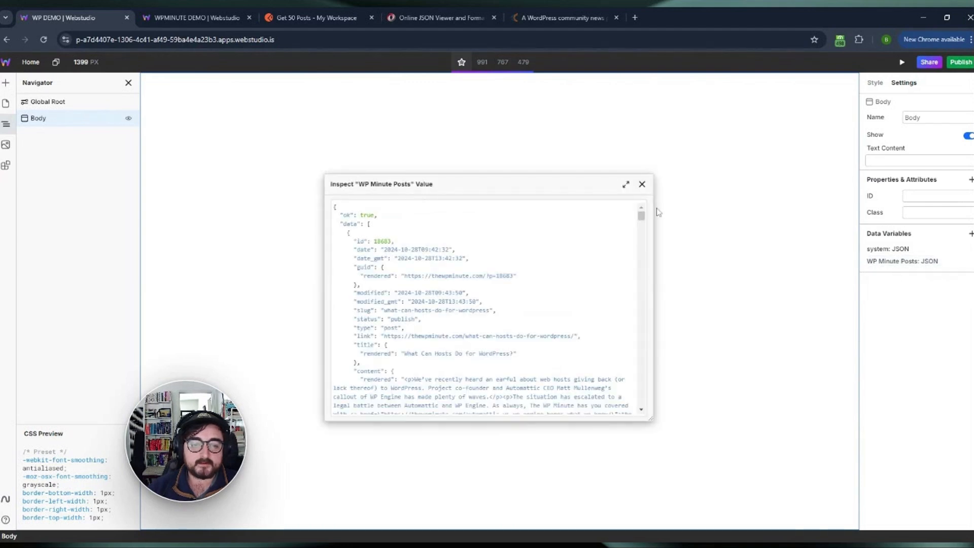
pyautogui.click(642, 184)
# Step: Append ?per_page=30 to the WP Minute Posts resource URL, copying the parameter from the Get 50 Posts request in Postman, and save the variable
pyautogui.click(892, 262)
pyautogui.click(741, 356)
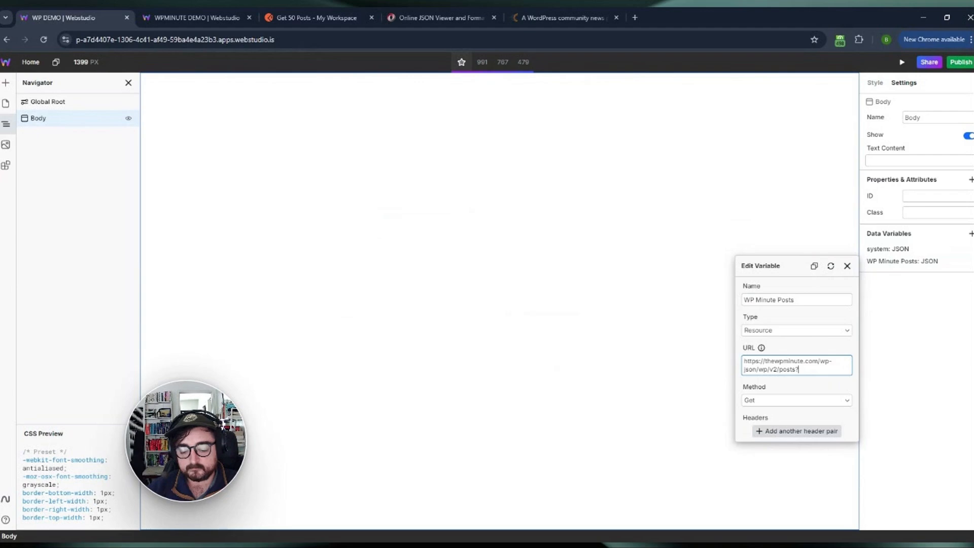
pyautogui.click(311, 16)
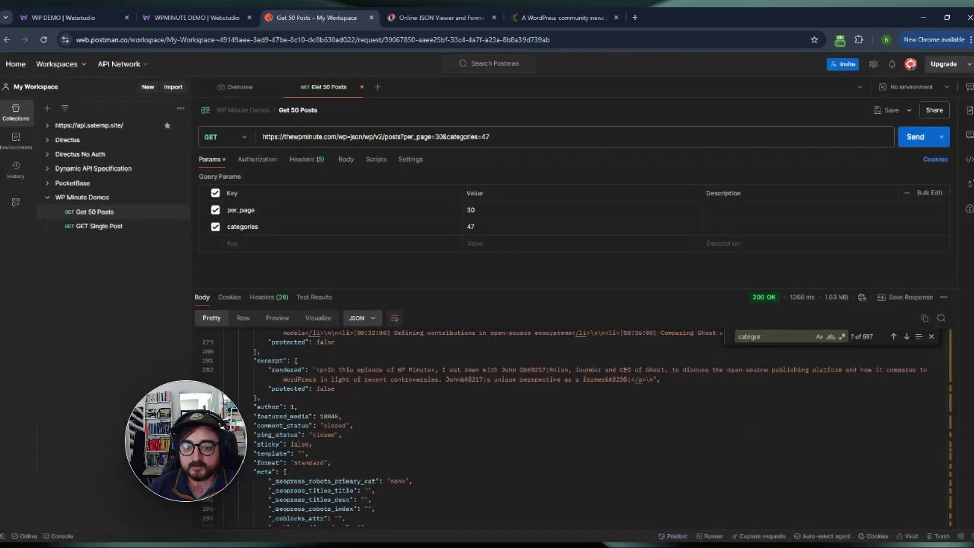
pyautogui.moveTo(401, 137)
pyautogui.mouseDown()
pyautogui.moveTo(443, 136)
pyautogui.moveTo(404, 136)
pyautogui.mouseUp()
pyautogui.hotkey('ctrl', 'c')
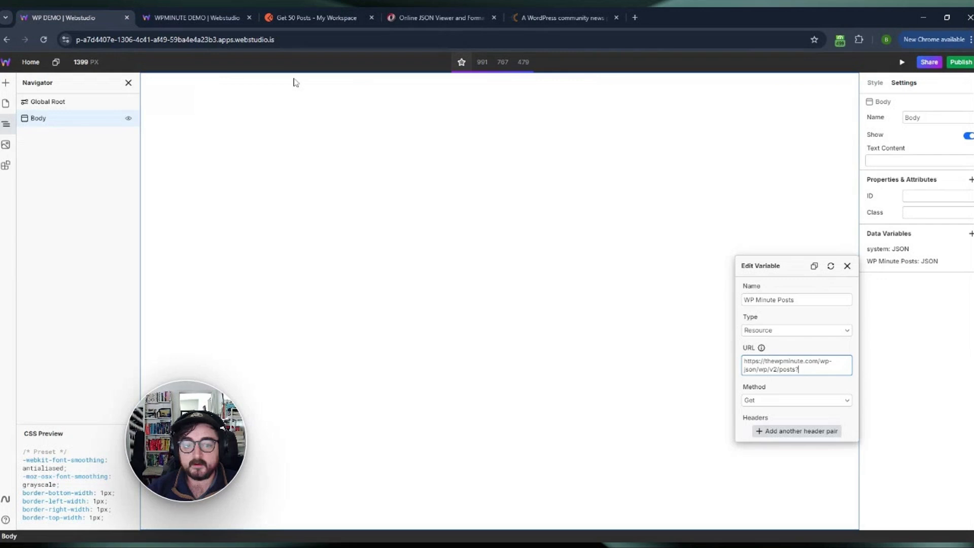
pyautogui.click(91, 18)
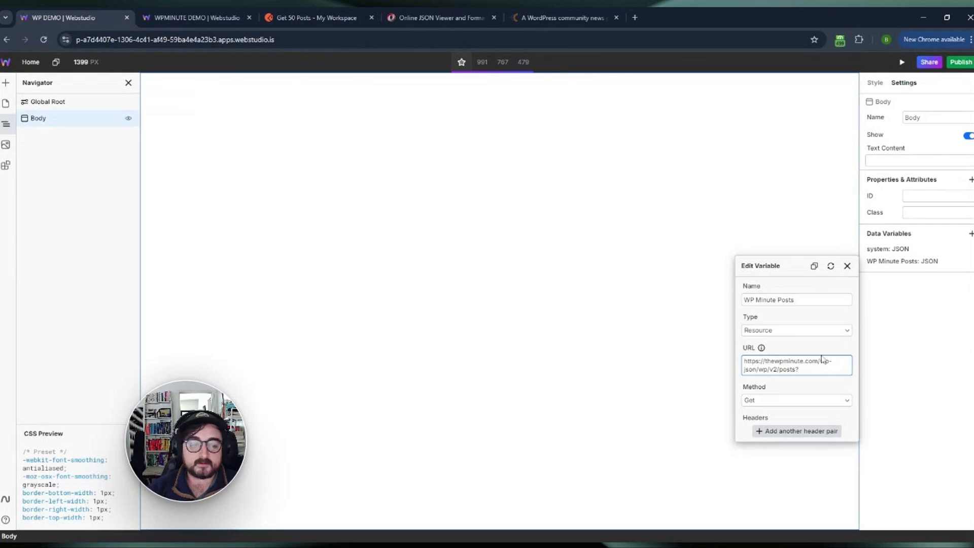
pyautogui.hotkey('ctrl', 'v')
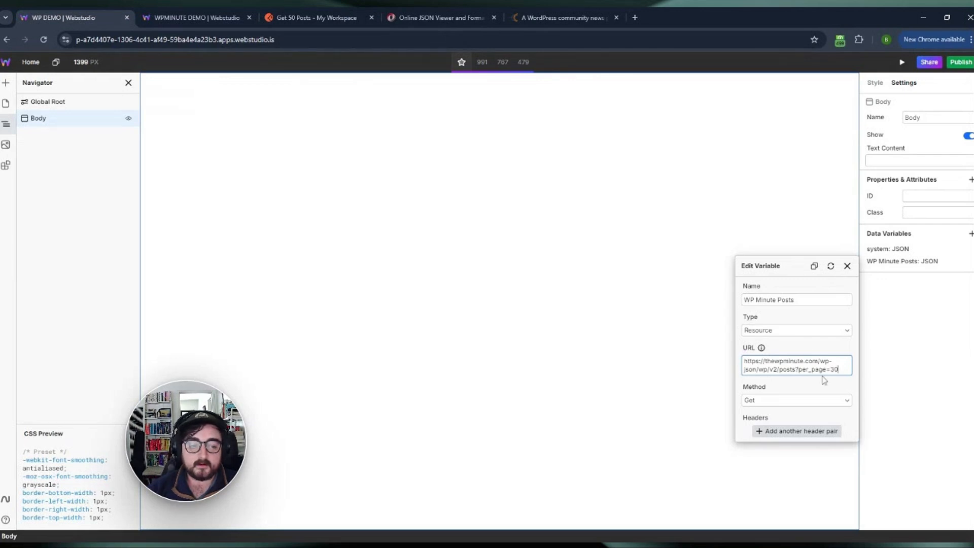
pyautogui.click(848, 266)
# Step: Inspect the WP Minute Posts value through to the end of the returned data and close it
pyautogui.click(970, 264)
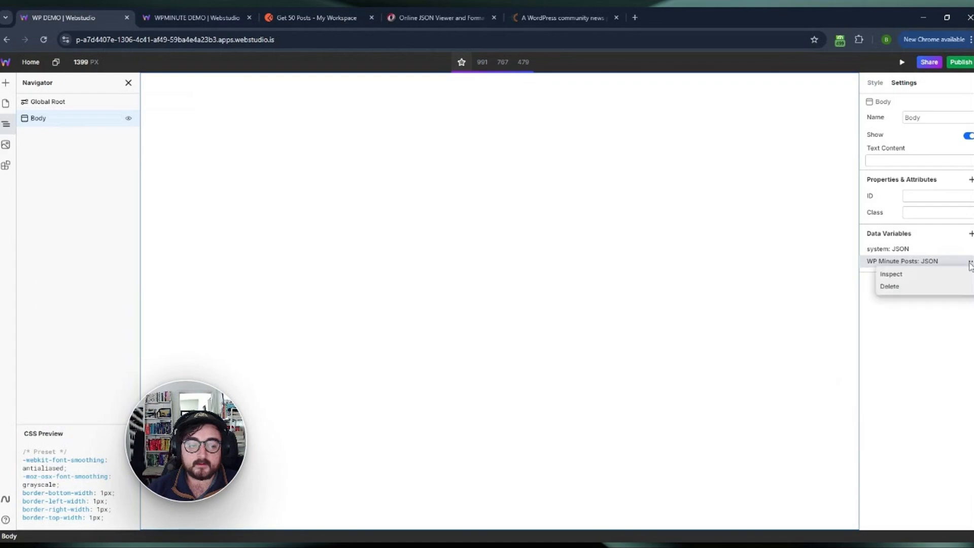
pyautogui.click(891, 274)
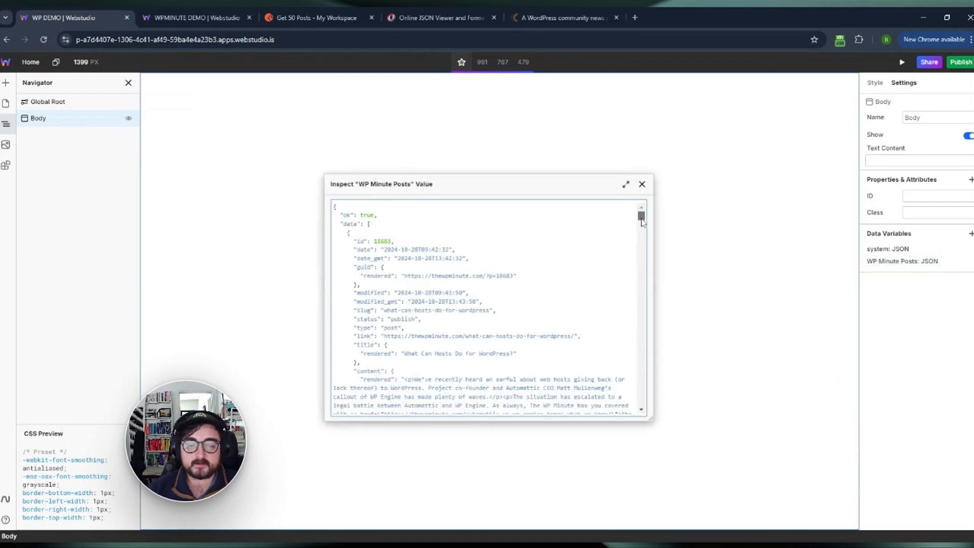
pyautogui.scroll(-20, 641, 218)
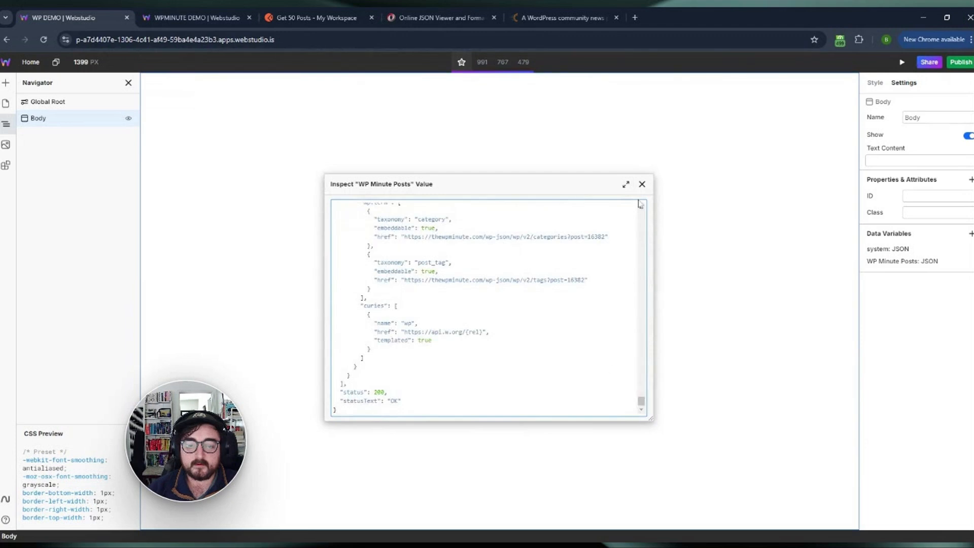
pyautogui.click(642, 184)
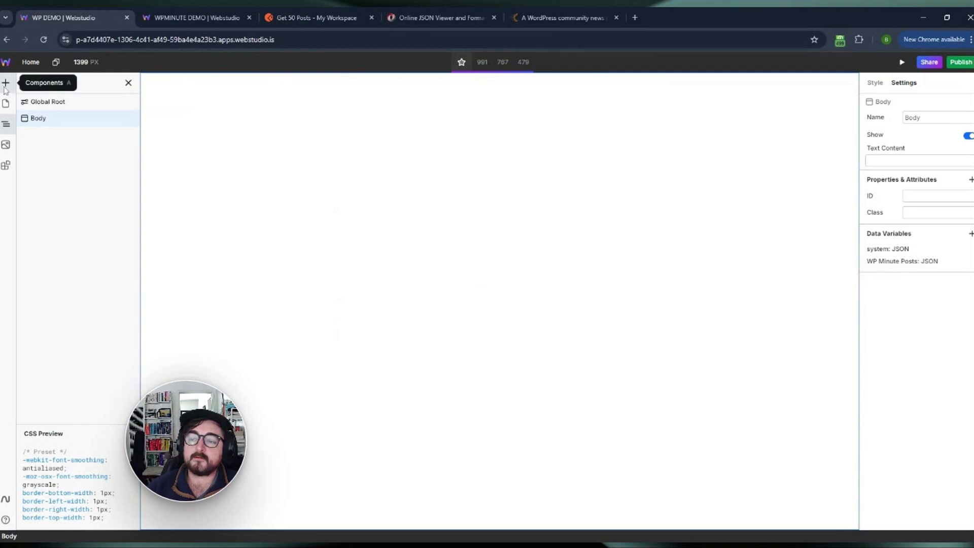
# Step: Insert the Contact 03 section from the marketplace's CIQ Libraries-Sections collection into the page
pyautogui.click(7, 168)
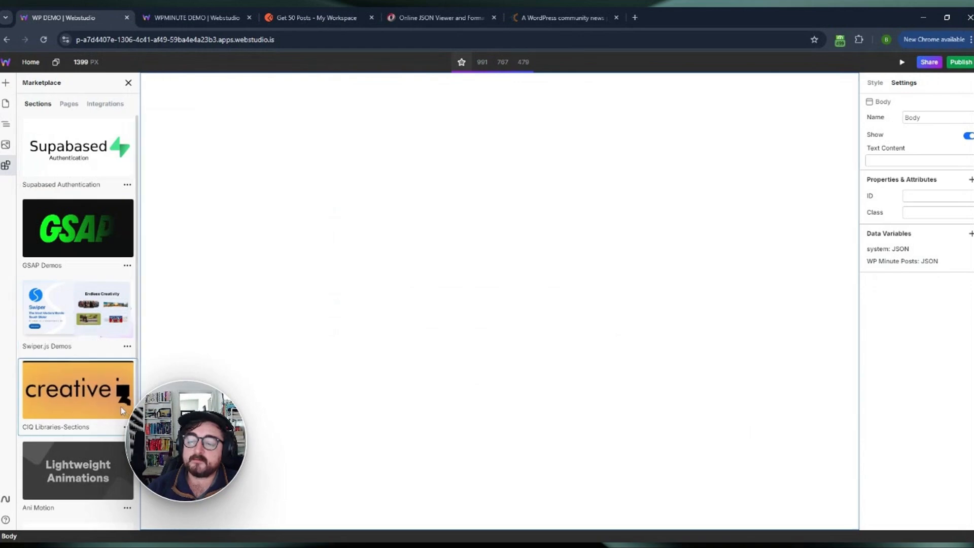
pyautogui.click(76, 388)
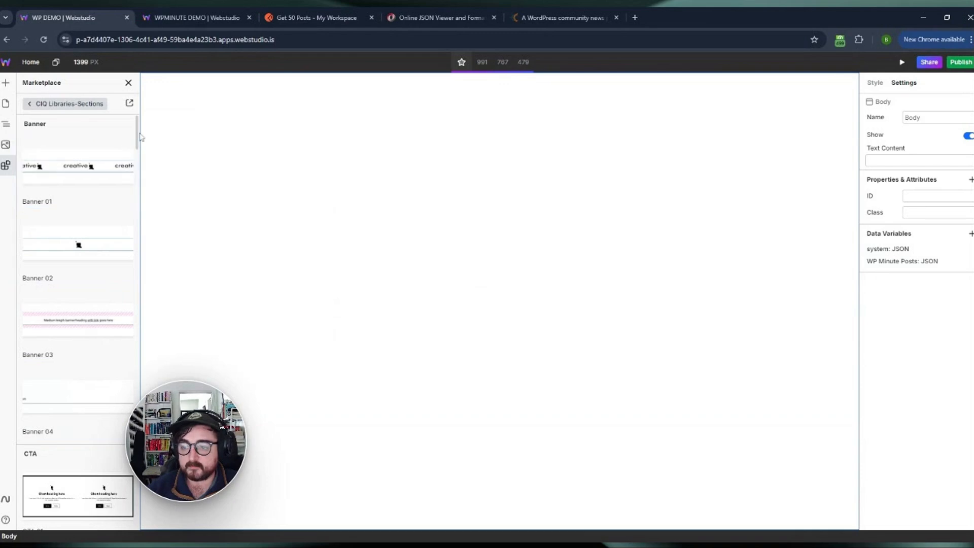
pyautogui.scroll(-20, 40, 259)
pyautogui.scroll(-8, 52, 282)
pyautogui.scroll(4, 52, 220)
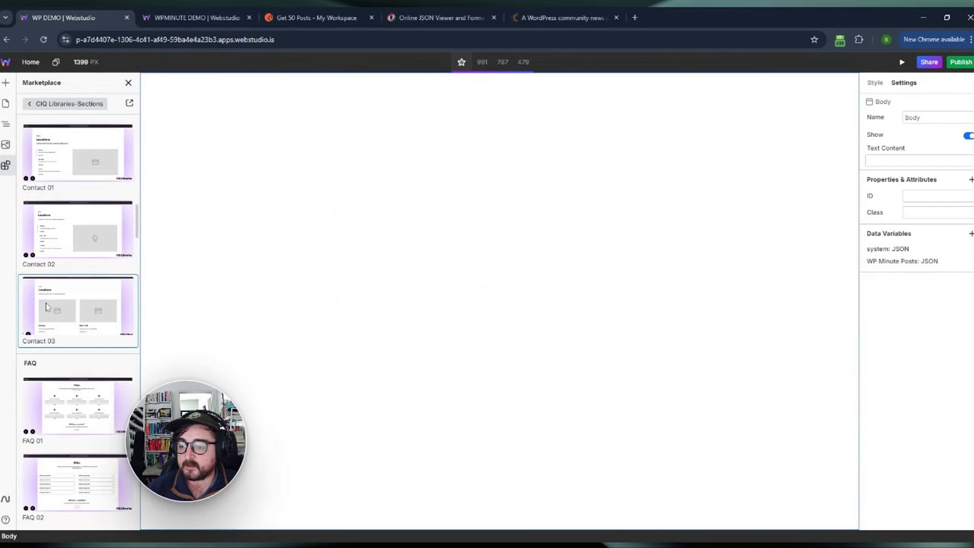
pyautogui.click(46, 306)
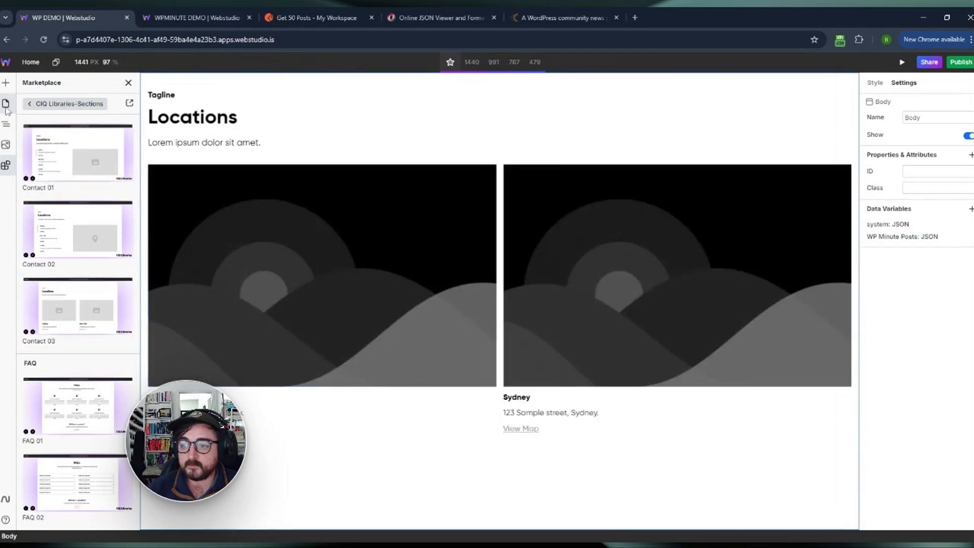
# Step: Select the Lower-content-wrapper holding the two image columns and show its style settings
pyautogui.click(499, 219)
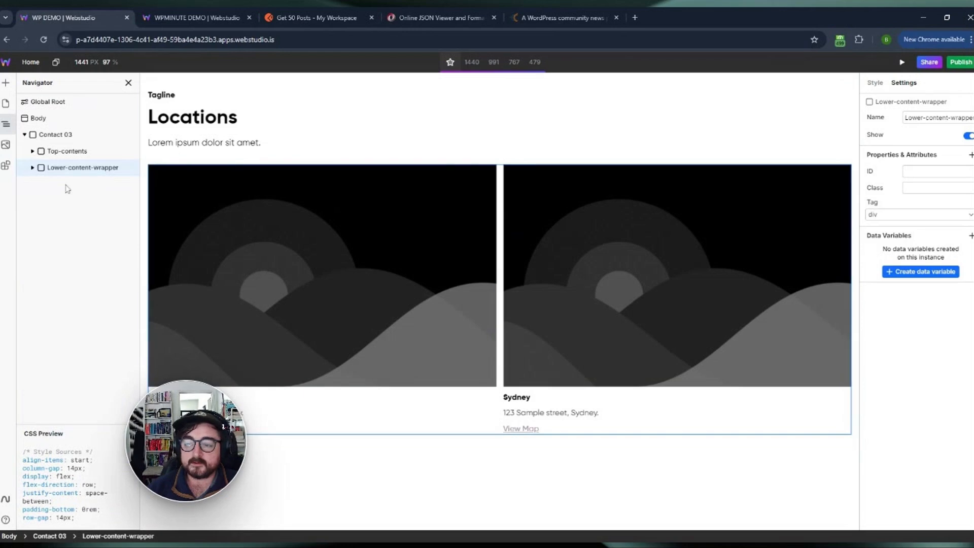
pyautogui.click(874, 83)
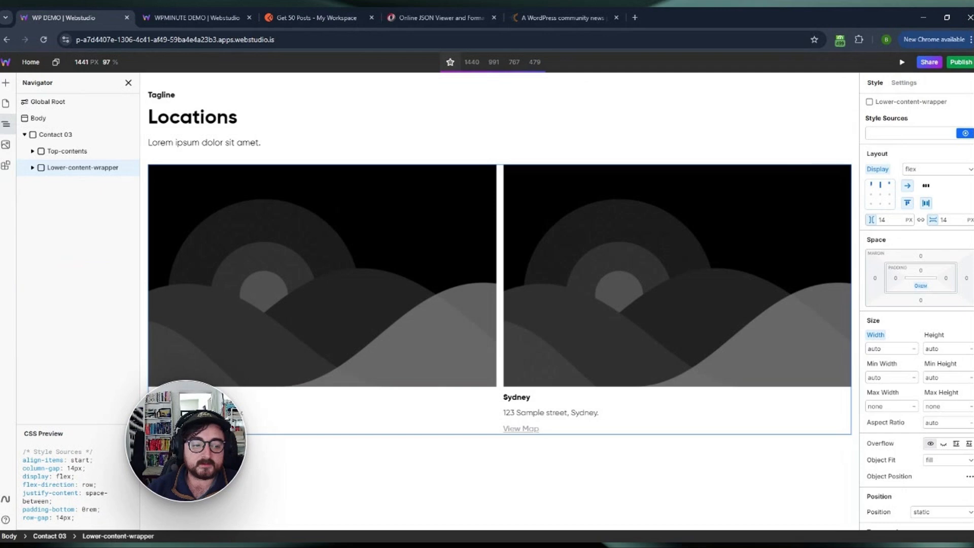
pyautogui.click(869, 133)
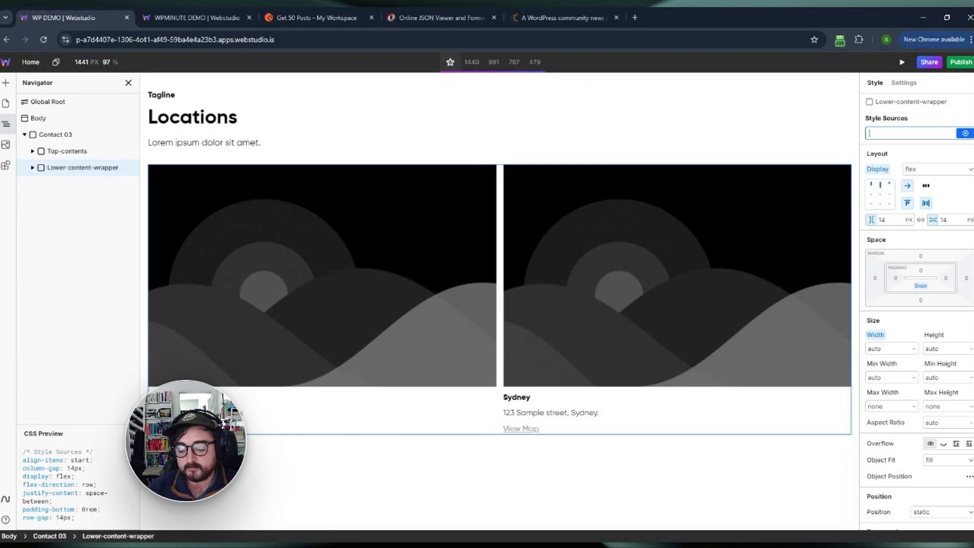
pyautogui.write('continer')
pyautogui.press('Return')
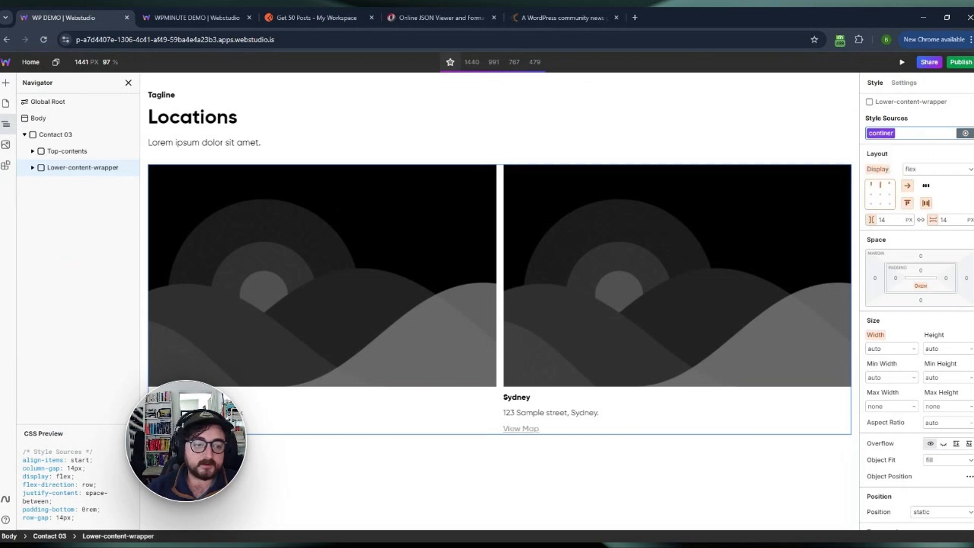
pyautogui.click(889, 133)
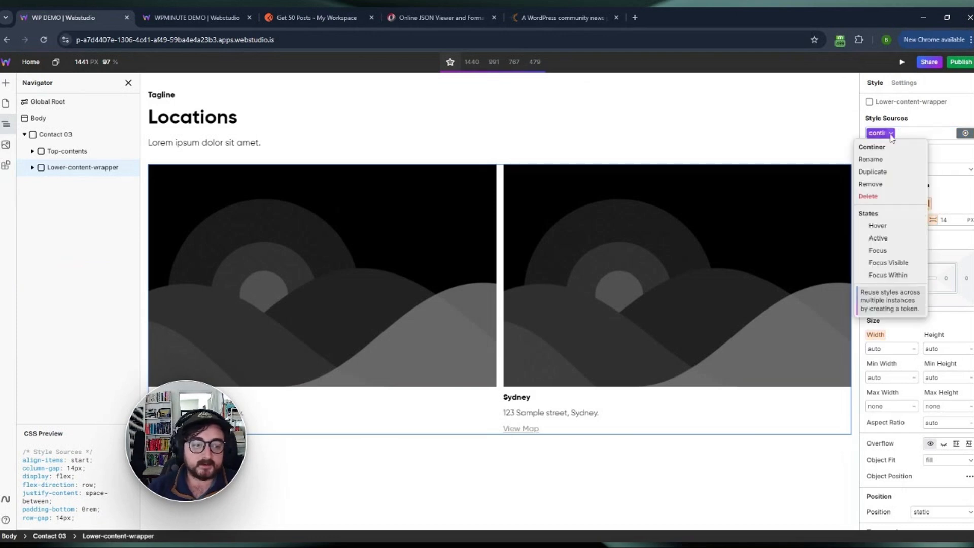
pyautogui.click(882, 195)
pyautogui.click(551, 320)
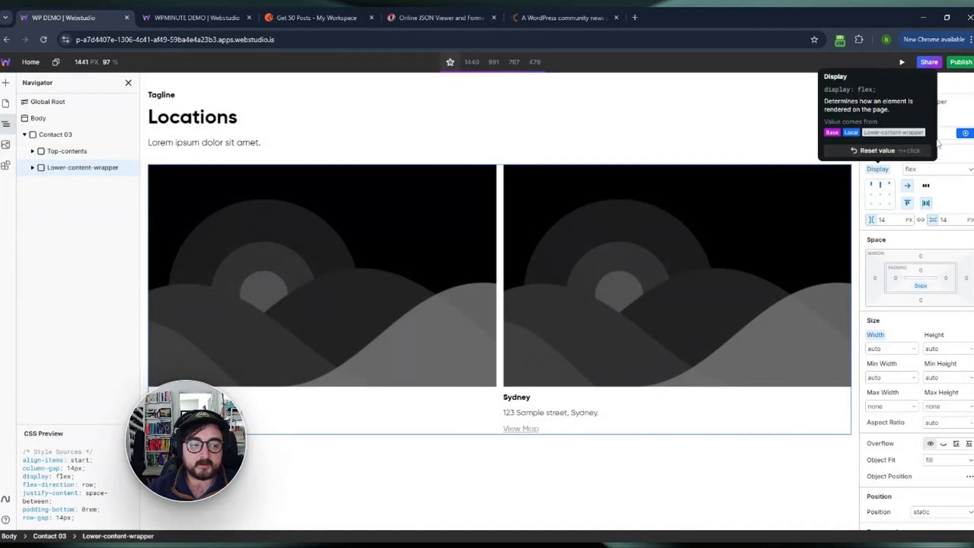
# Step: Create a style token named container on the Lower-content-wrapper
pyautogui.click(908, 133)
pyautogui.write('container')
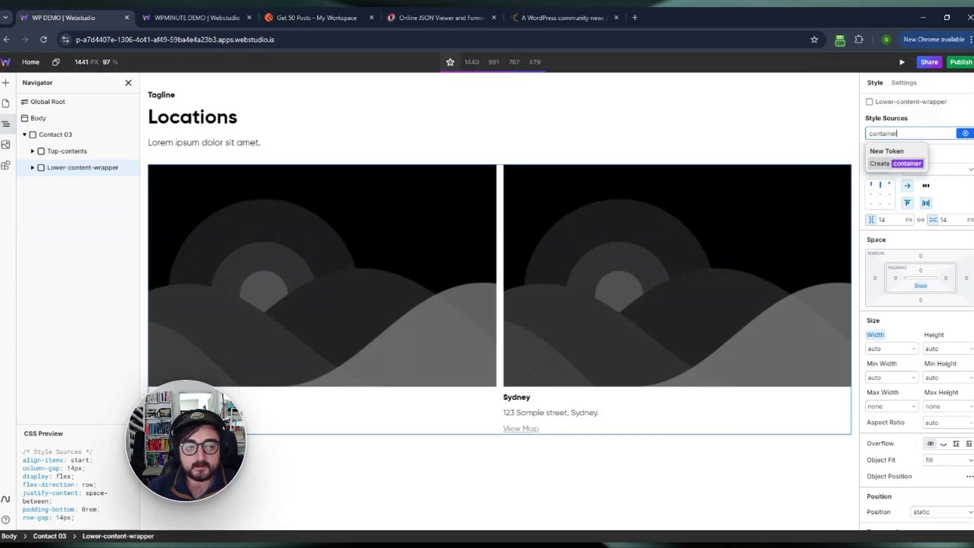
pyautogui.press('Return')
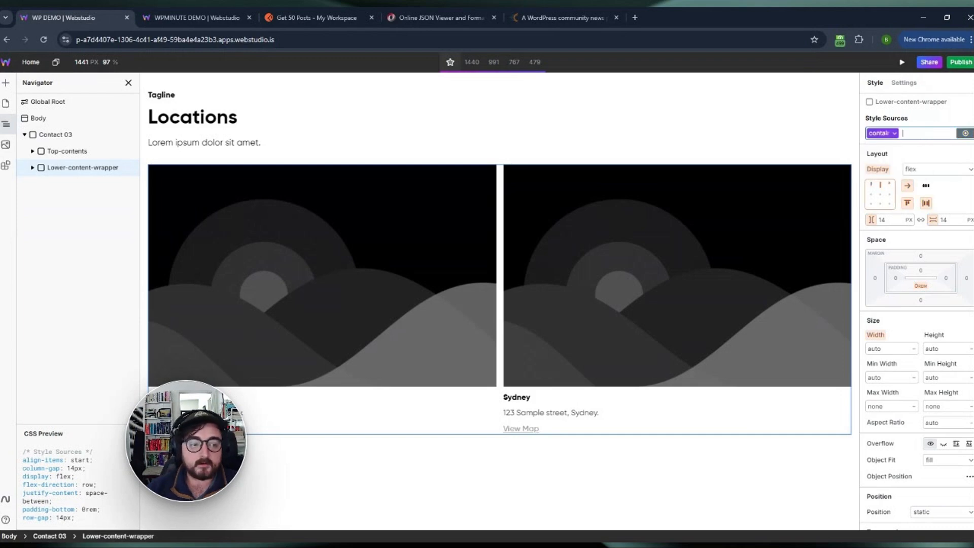
# Step: Set the container token's width to 1200 px
pyautogui.click(887, 354)
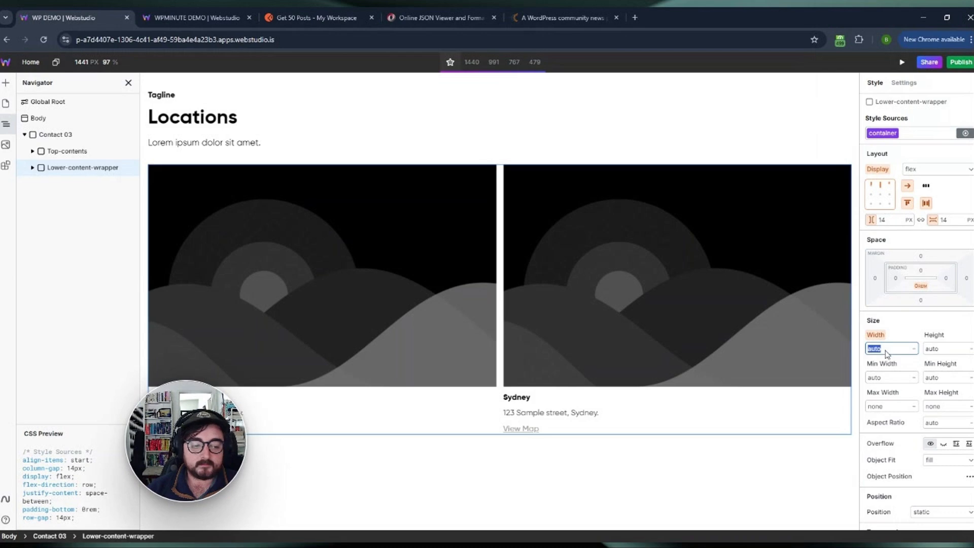
pyautogui.write('1200')
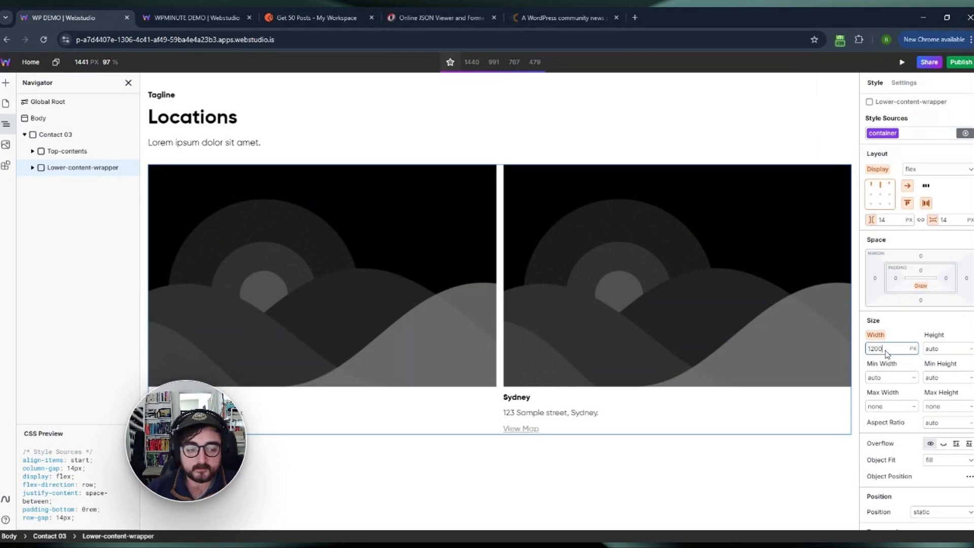
pyautogui.click(898, 331)
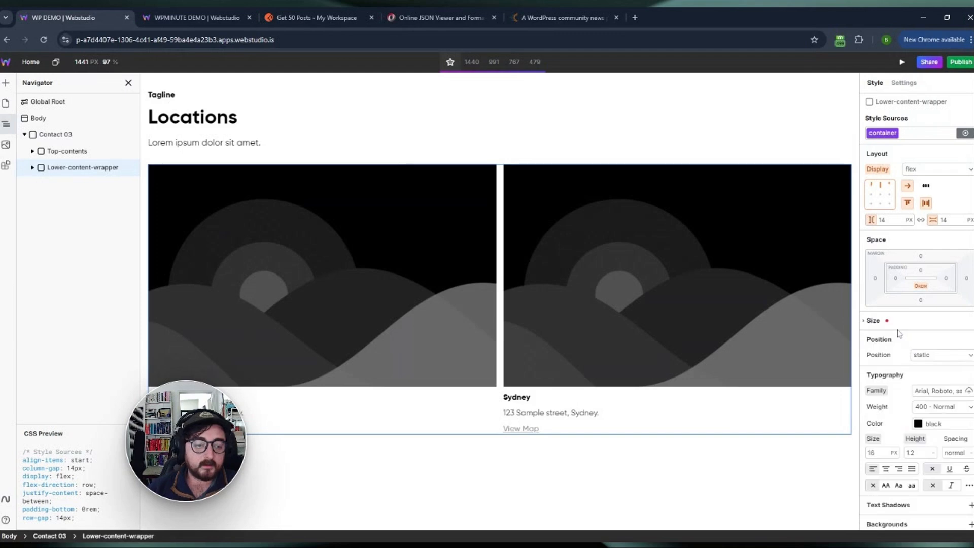
pyautogui.click(899, 332)
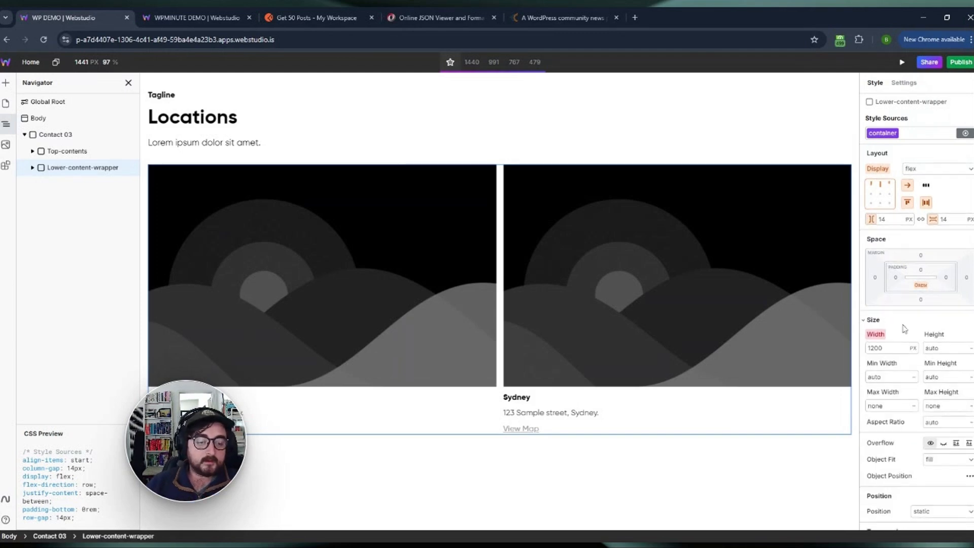
# Step: Add the advanced style display: grid to the container token of the Lower-content-wrapper
pyautogui.scroll(-3, 902, 330)
pyautogui.scroll(-4, 903, 330)
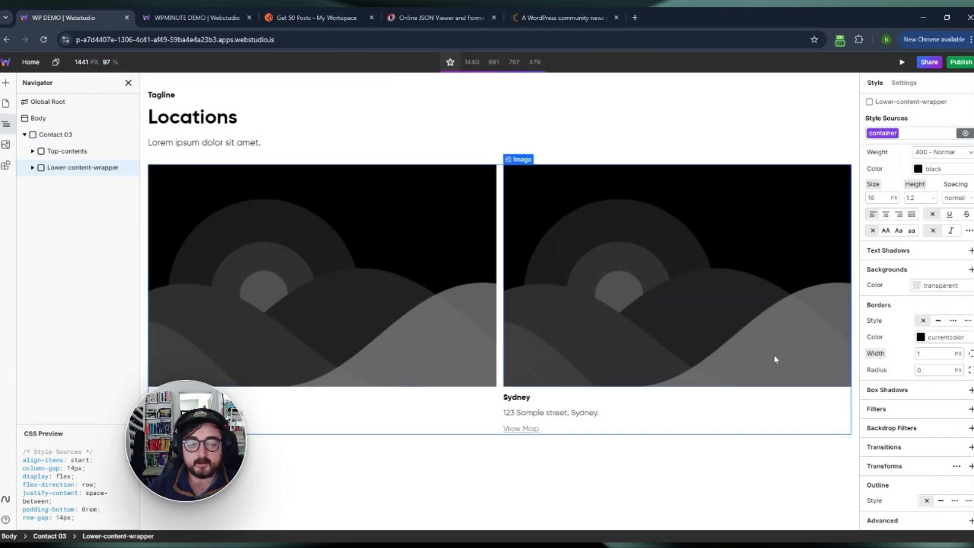
pyautogui.scroll(-1, 906, 400)
pyautogui.scroll(-1, 905, 400)
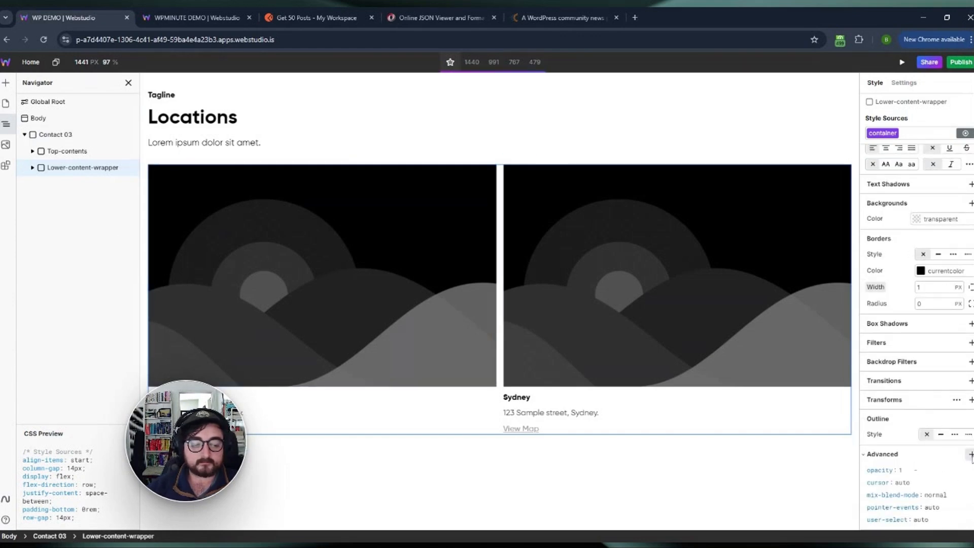
pyautogui.click(971, 454)
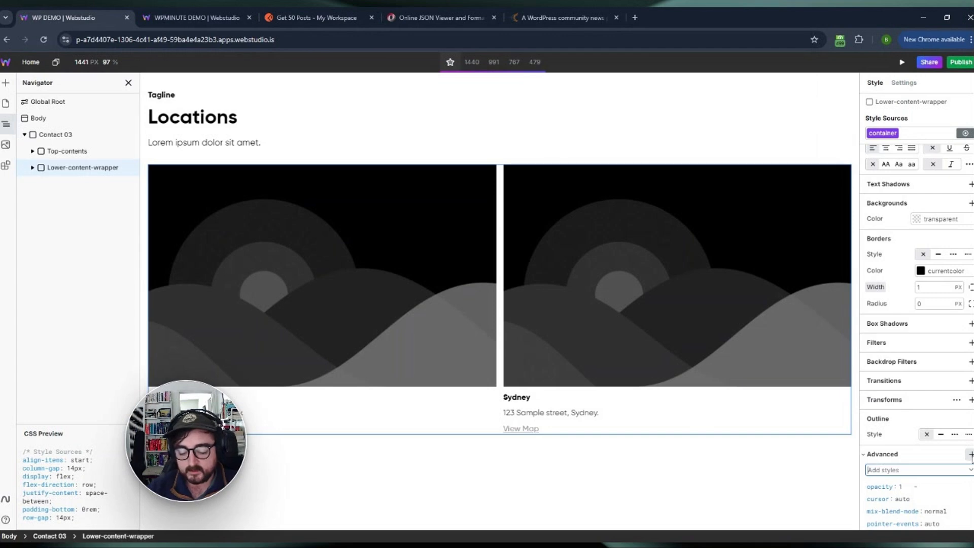
pyautogui.write('disp')
pyautogui.press('Return')
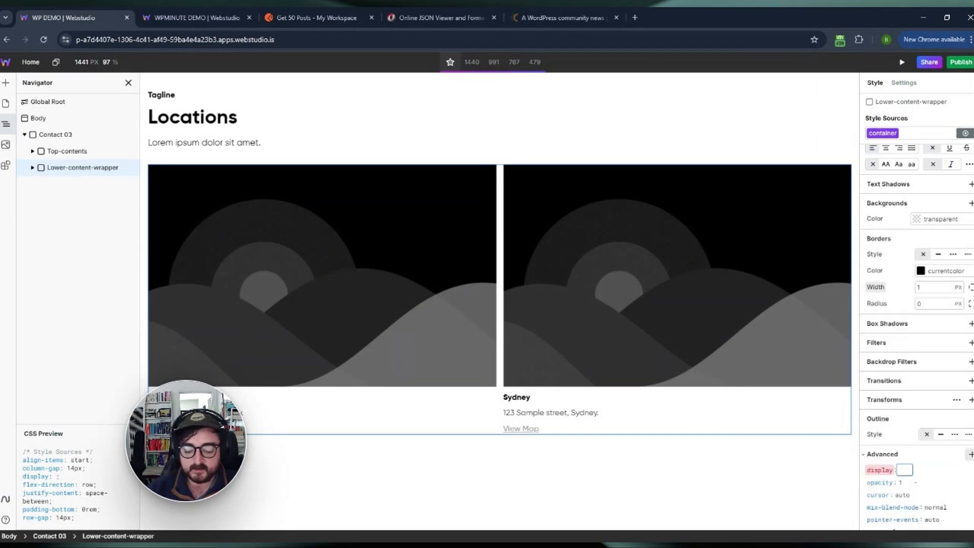
pyautogui.write('grid')
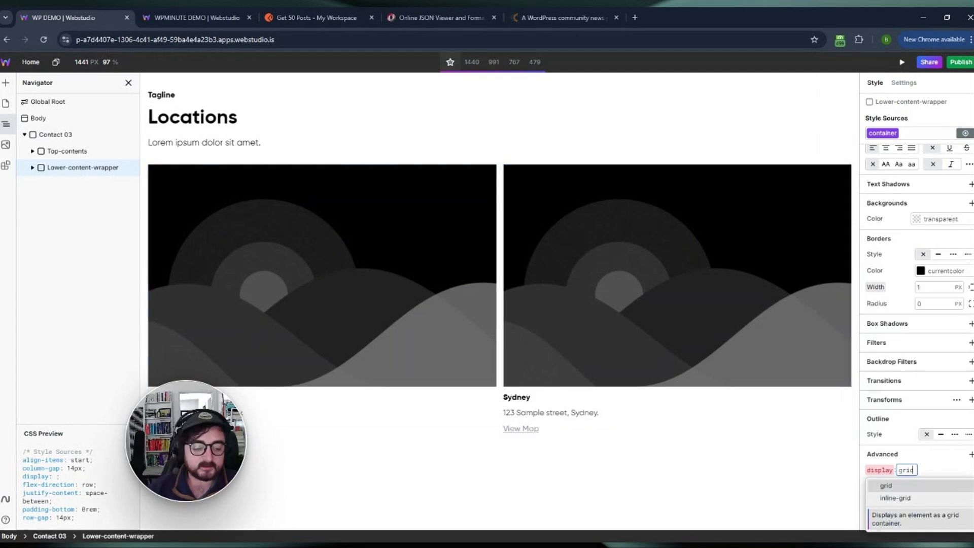
pyautogui.press('Return')
# Step: Add the advanced style grid-template-columns: repeat(3, 1fr) to the container token and recheck the entered value
pyautogui.click(971, 455)
pyautogui.write('grid')
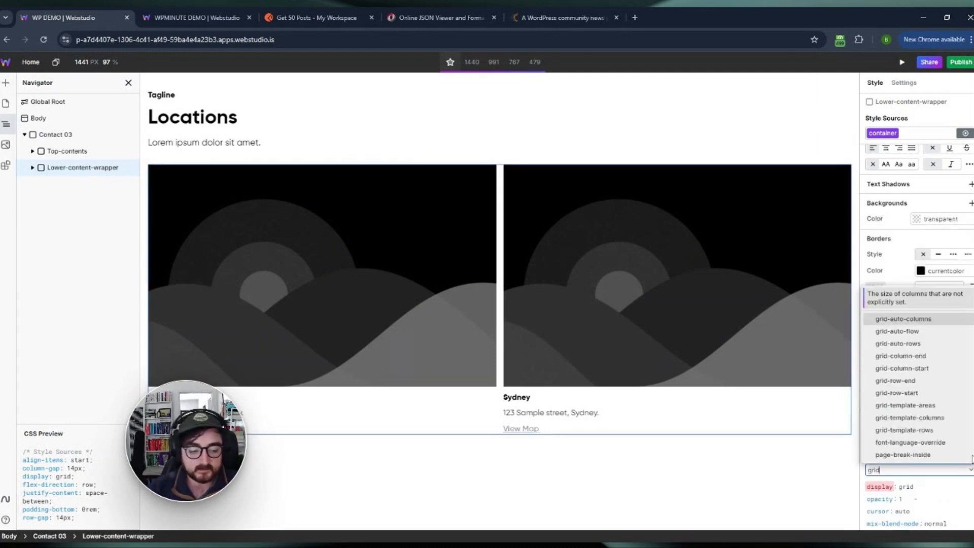
pyautogui.click(931, 425)
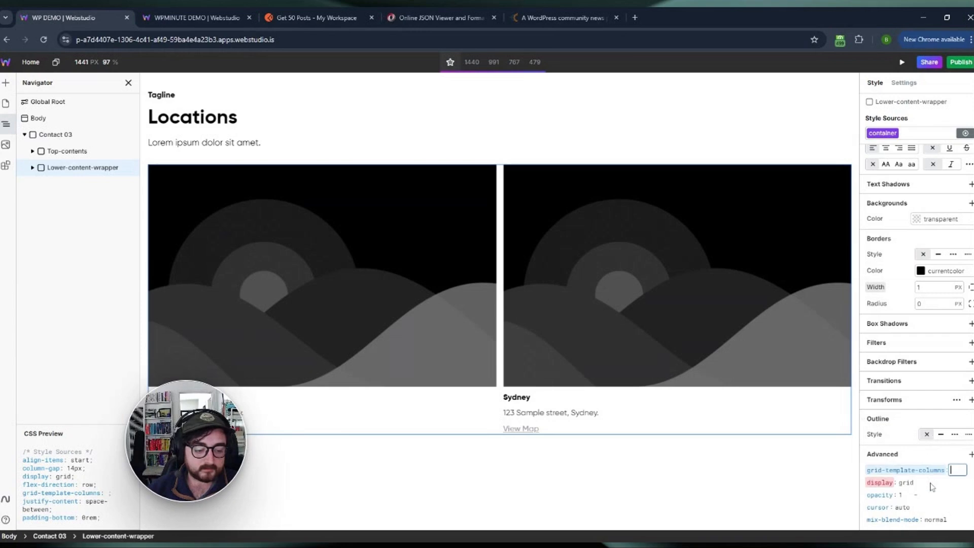
pyautogui.write('rep')
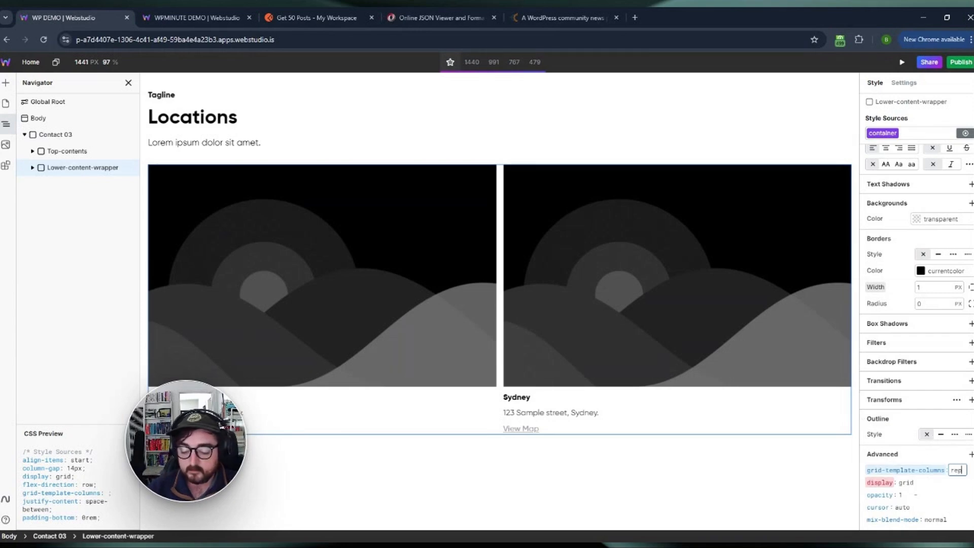
pyautogui.write('eat(')
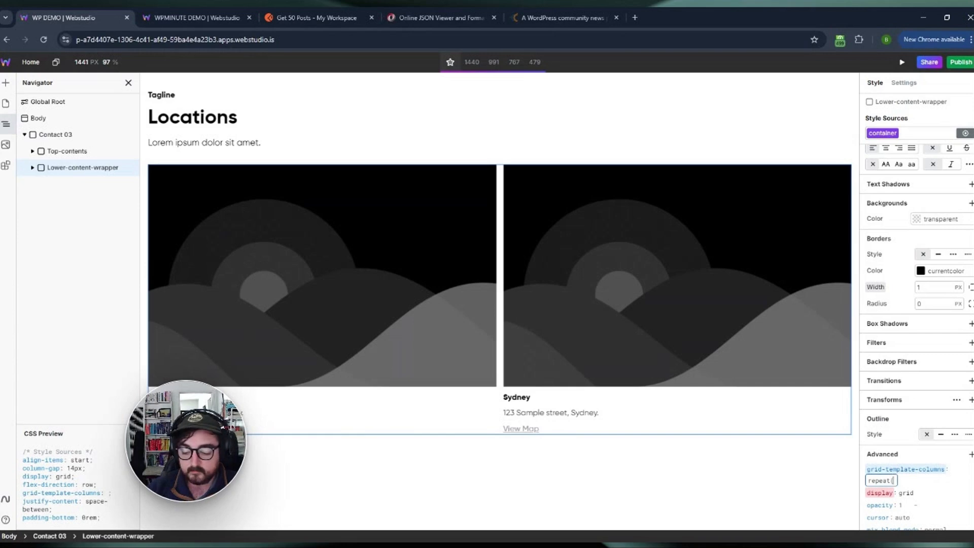
pyautogui.write('1fr ,3')
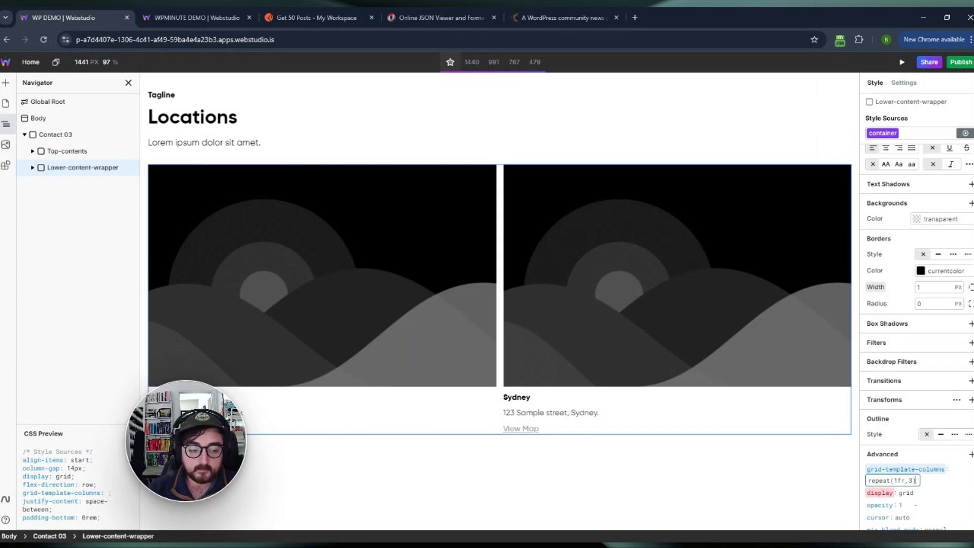
pyautogui.press('BackSpace')
pyautogui.press('BackSpace')
pyautogui.press('BackSpace')
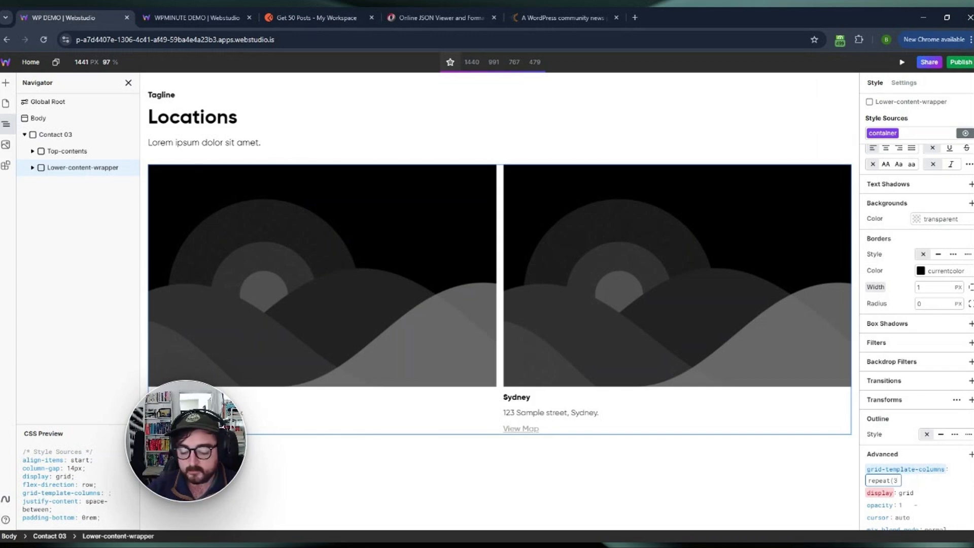
pyautogui.write('3, 1fr')
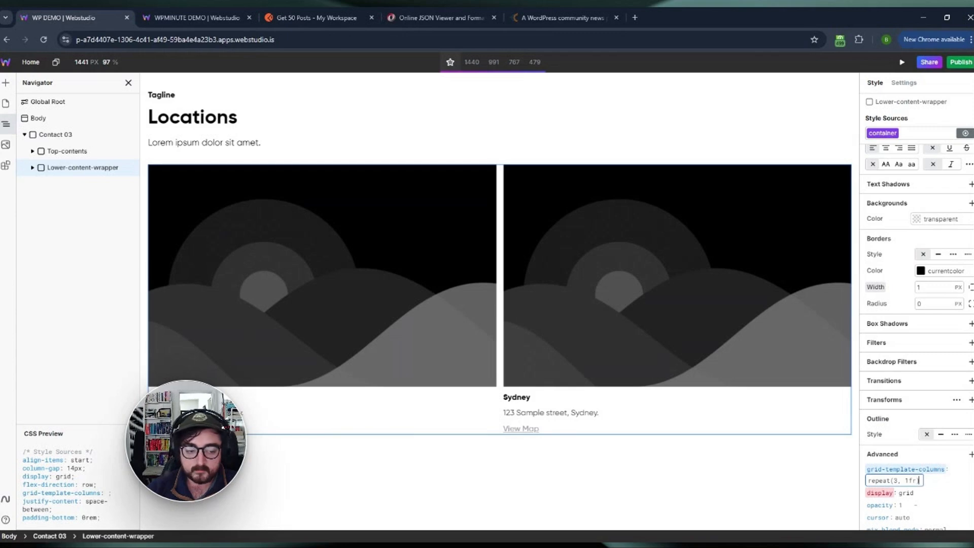
pyautogui.click(787, 473)
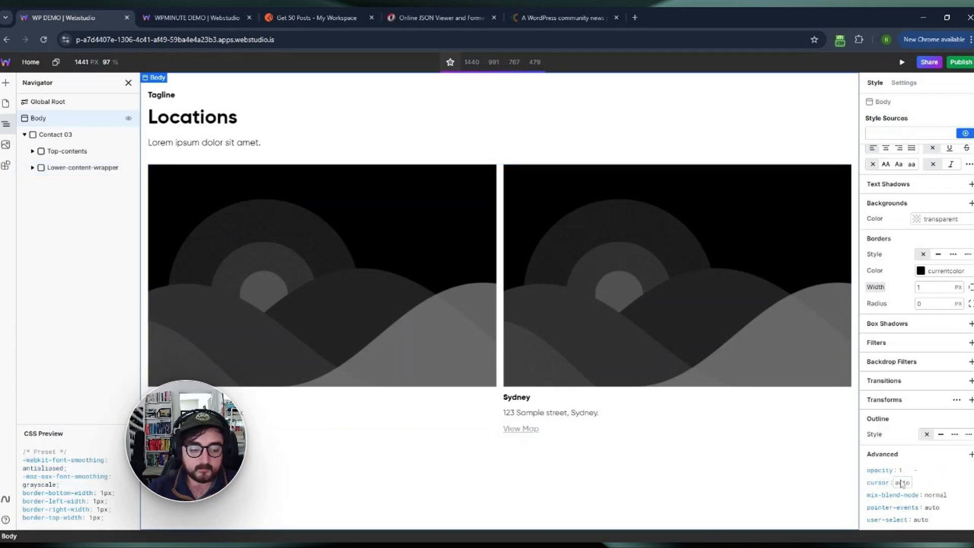
pyautogui.click(62, 134)
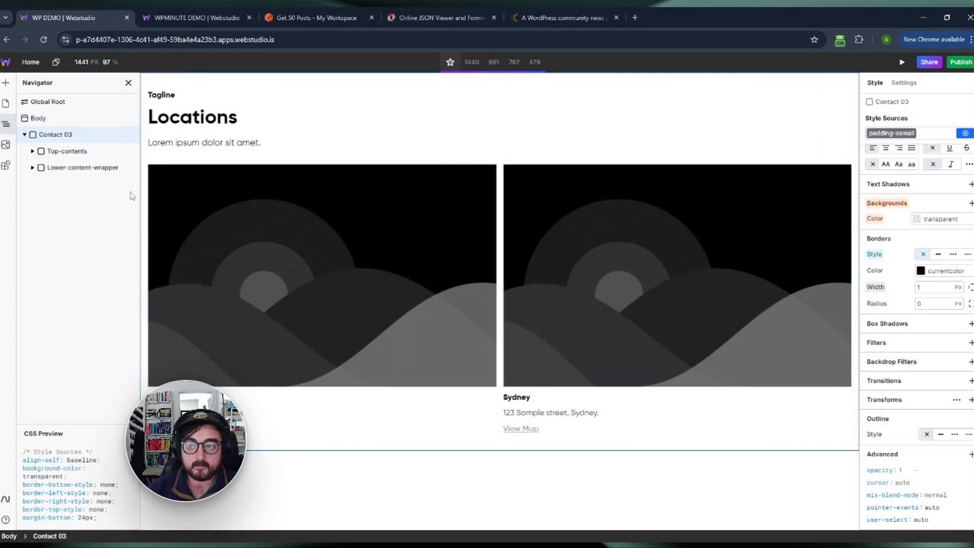
pyautogui.click(81, 167)
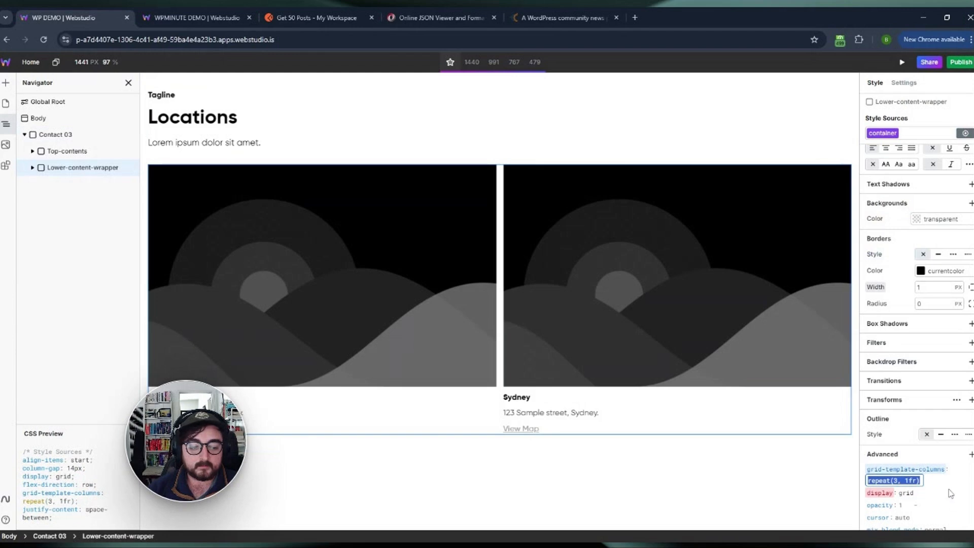
pyautogui.click(911, 481)
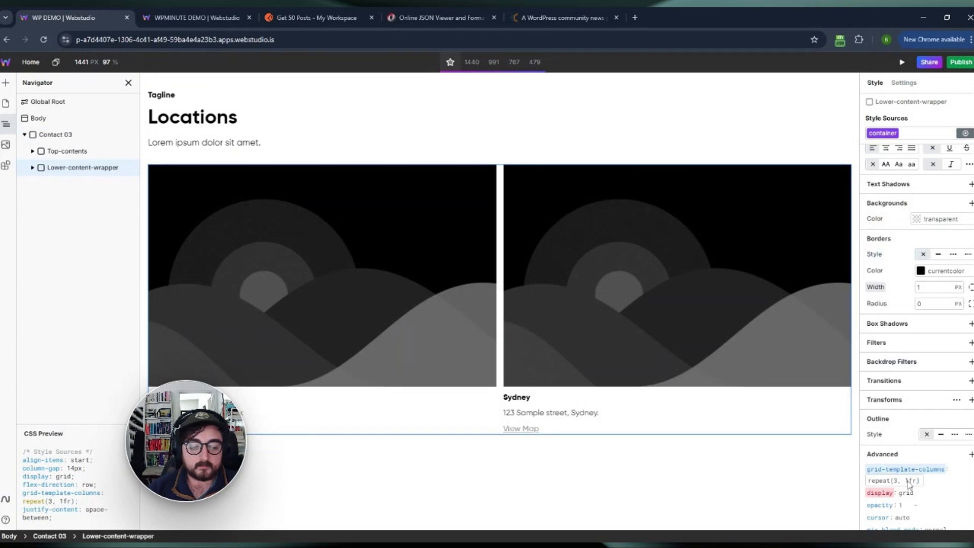
pyautogui.click(838, 489)
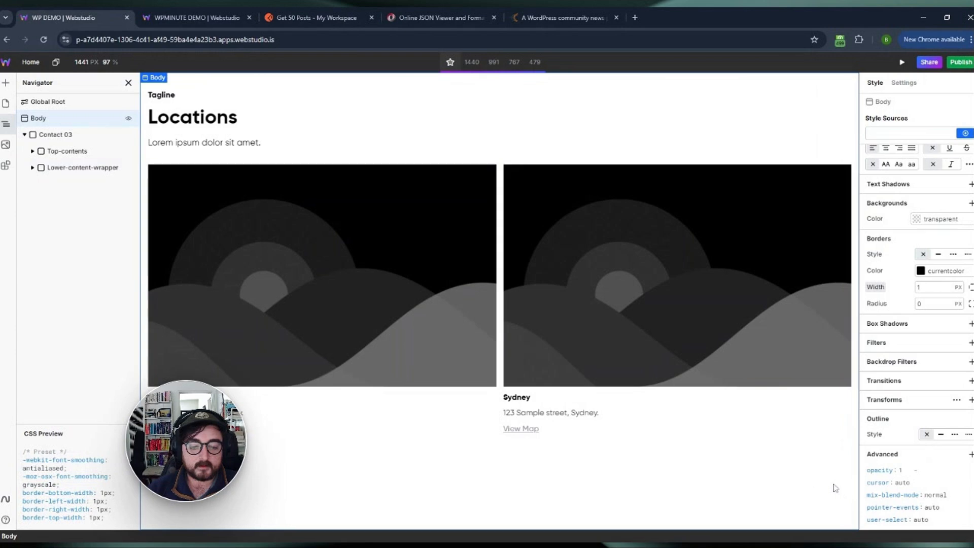
# Step: Duplicate Column 2 inside the Lower-content-wrapper to try out the three-column grid
pyautogui.click(82, 169)
pyautogui.click(32, 167)
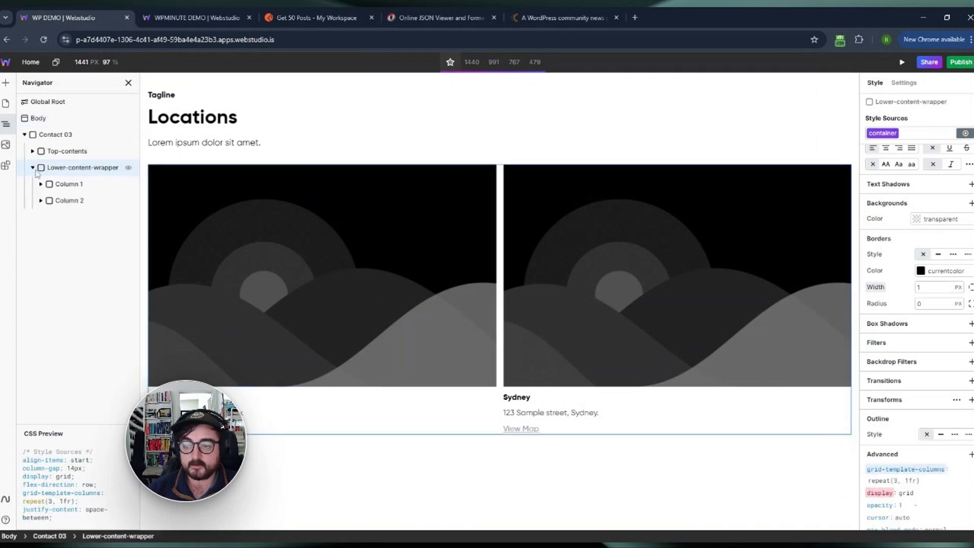
pyautogui.click(77, 202)
pyautogui.hotkey('ctrl', 'd')
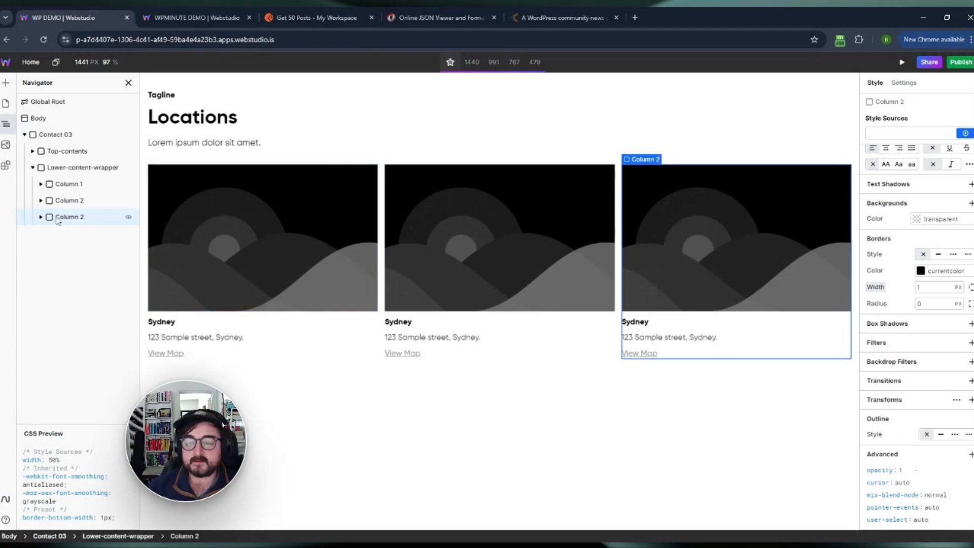
# Step: Delete every Column 2 box from the Lower-content-wrapper, keeping only Column 1
pyautogui.press('Delete')
pyautogui.press('Delete')
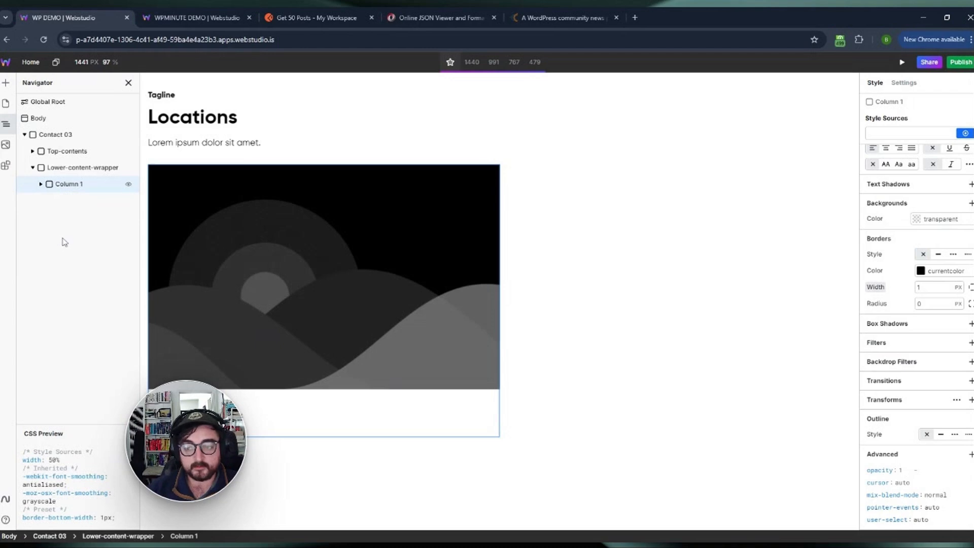
# Step: Add a Collection component inside Column 1 and select the Text within its first Box
pyautogui.click(7, 84)
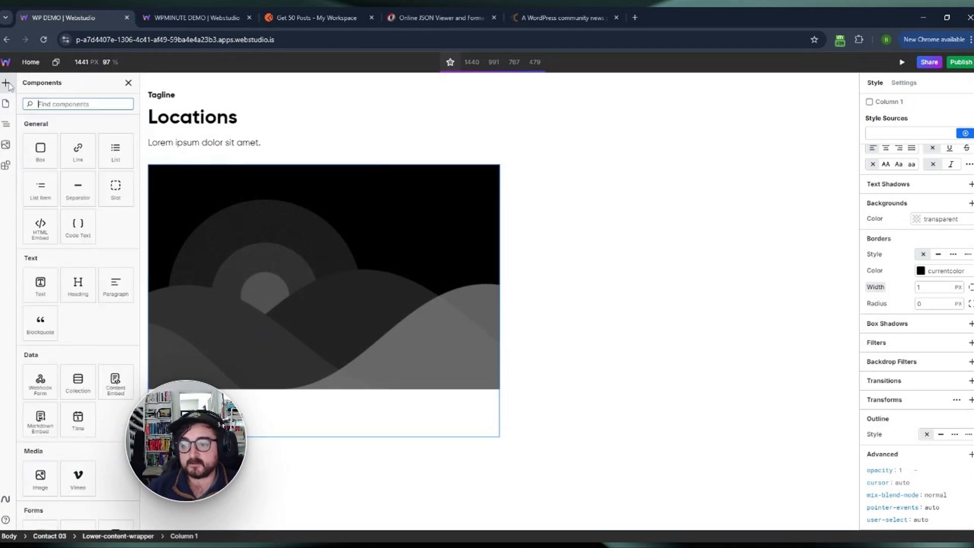
pyautogui.click(75, 381)
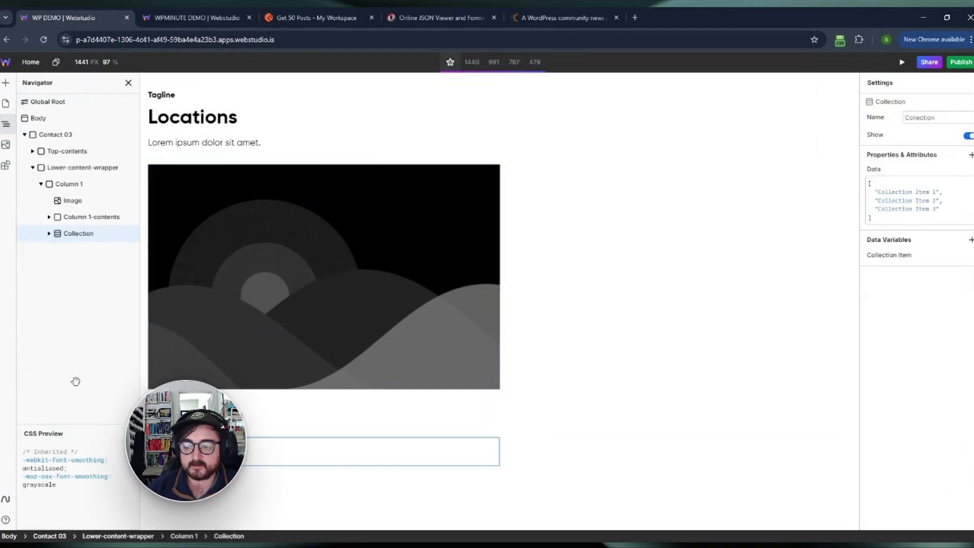
pyautogui.click(49, 235)
pyautogui.click(66, 249)
pyautogui.click(100, 271)
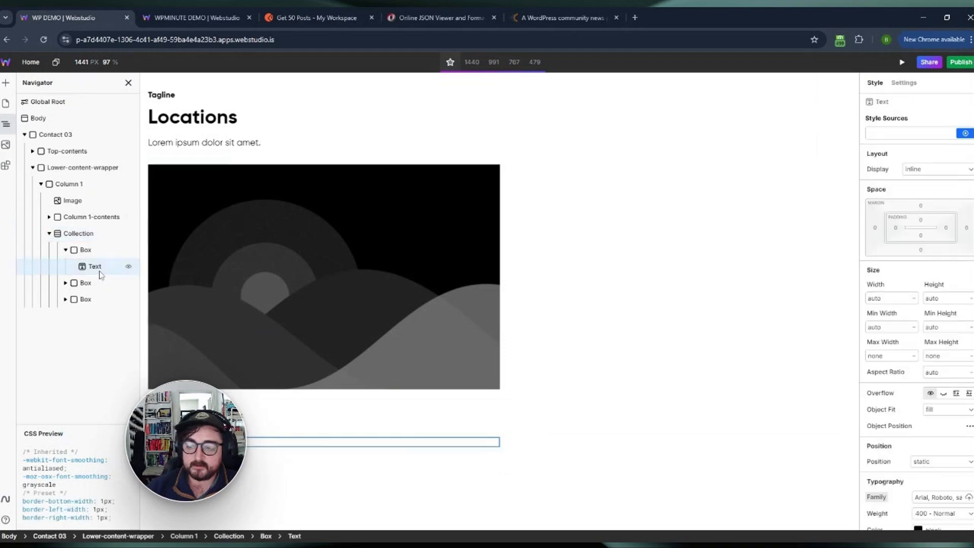
# Step: Delete the Text from the Collection's Box and restructure the tree so the Collection sits directly in Lower-content-wrapper and contains Column 1
pyautogui.press('Delete')
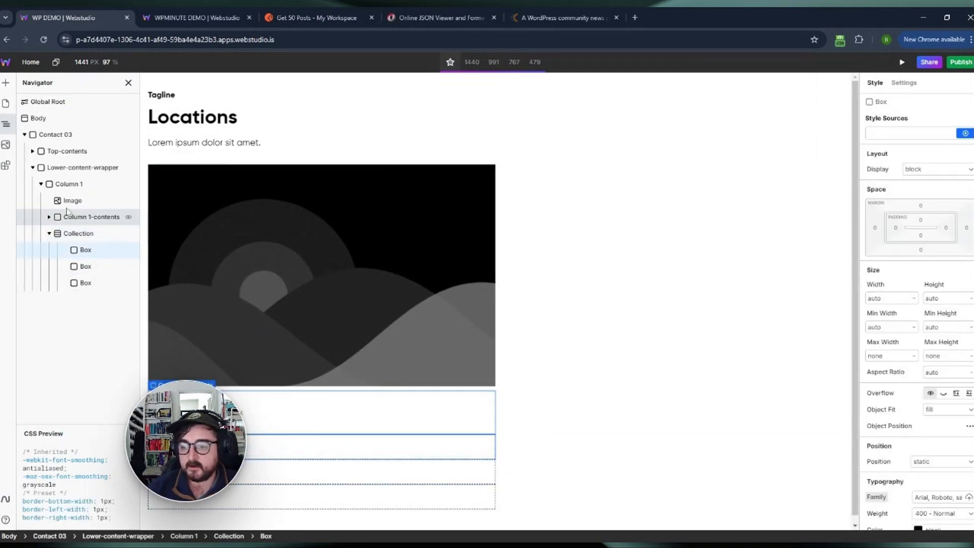
pyautogui.click(60, 232)
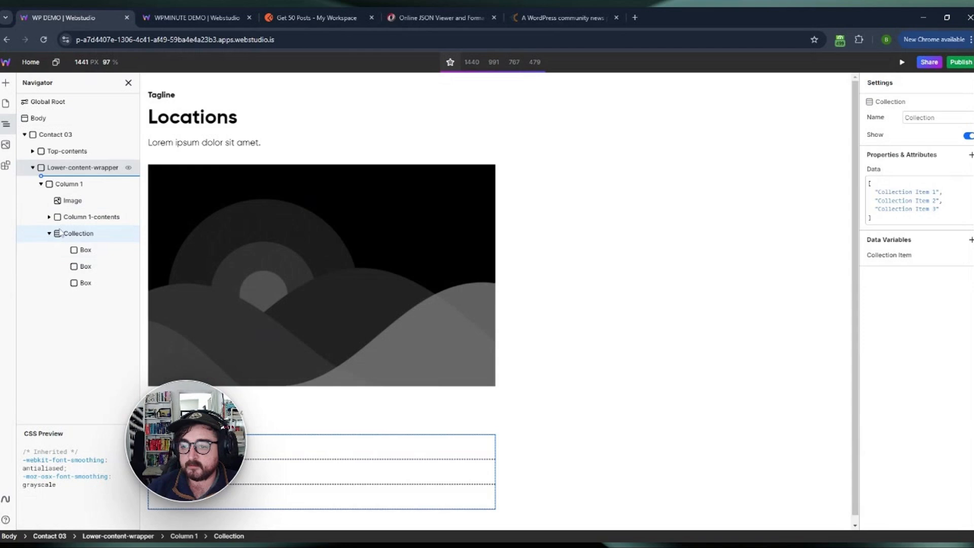
pyautogui.moveTo(59, 232); pyautogui.dragTo(77, 189)
pyautogui.click(57, 201)
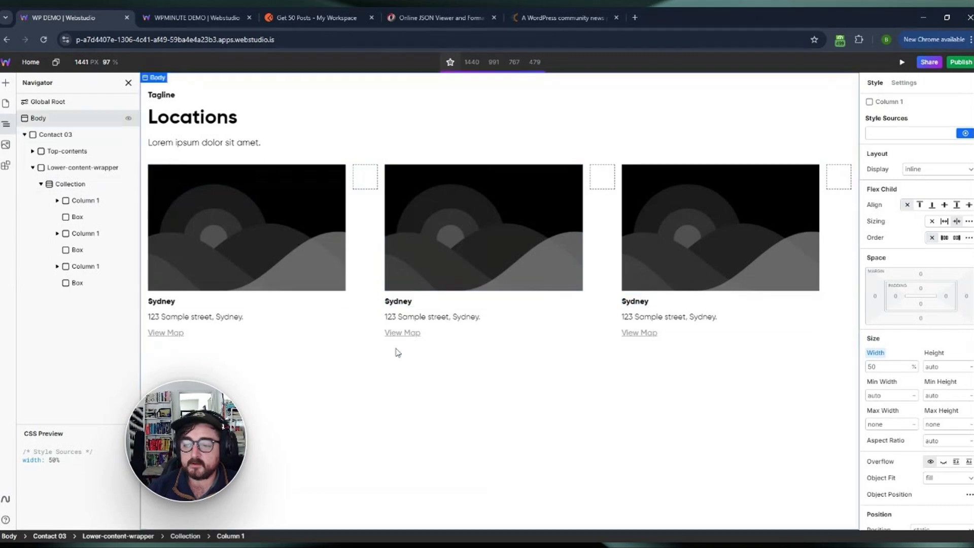
pyautogui.click(93, 272)
pyautogui.press('Delete')
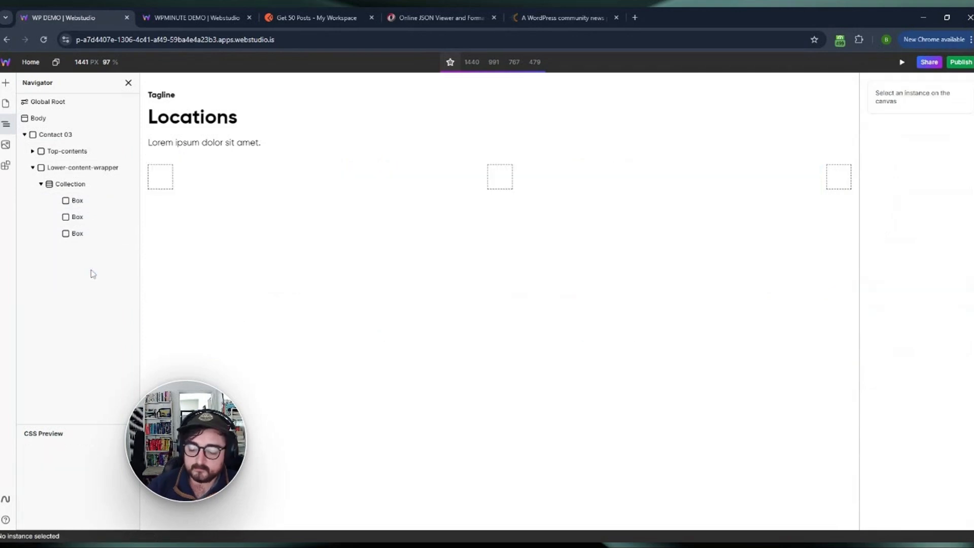
pyautogui.hotkey('ctrl', 'z')
# Step: Delete the empty Box from the Collection, leaving only Column 1 as its repeated item
pyautogui.click(86, 329)
pyautogui.click(84, 286)
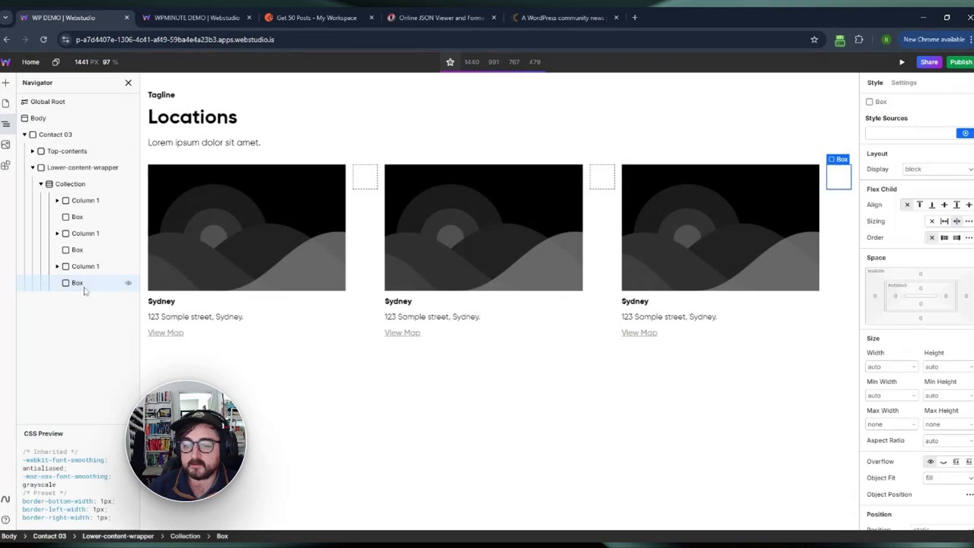
pyautogui.press('Delete')
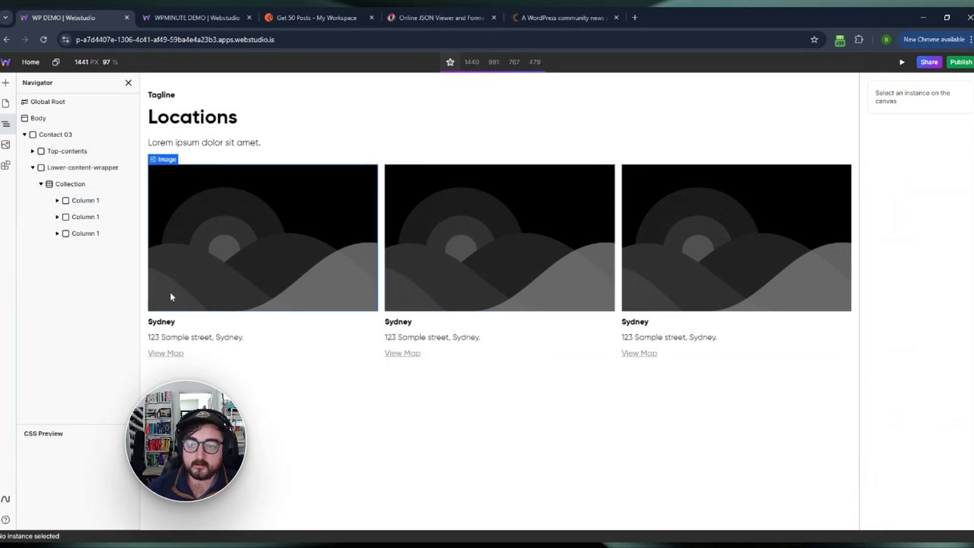
# Step: Check the Collection's settings and inspect the WP Minute Posts data variable defined on the Body
pyautogui.click(80, 186)
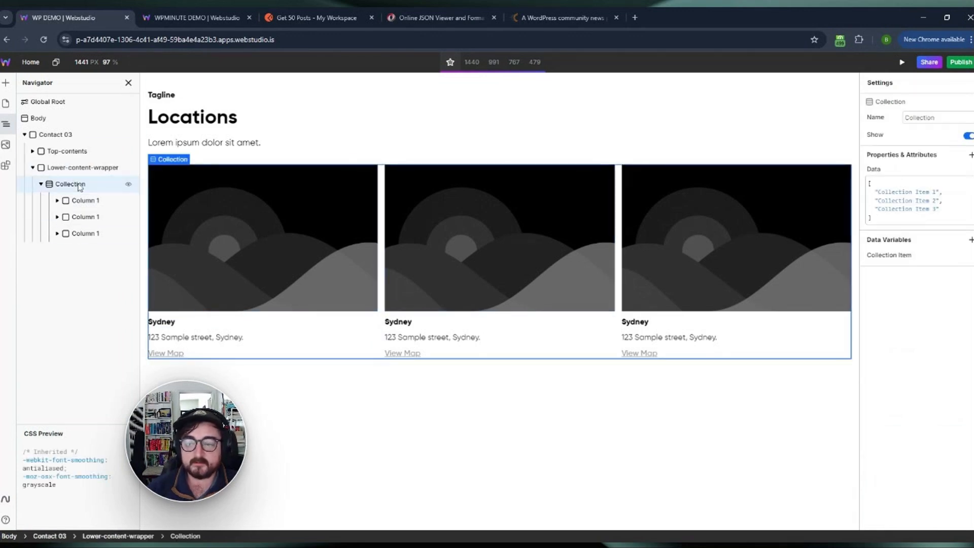
pyautogui.click(51, 119)
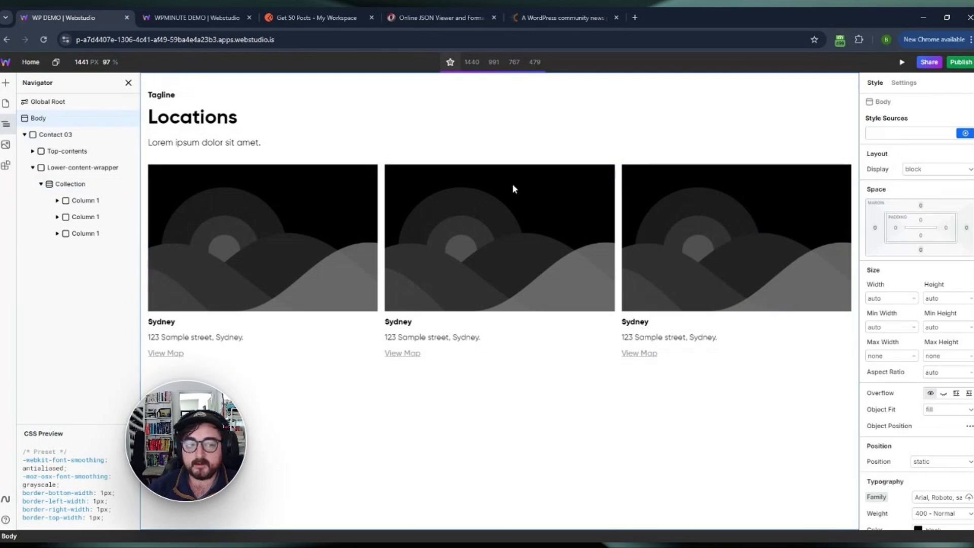
pyautogui.click(904, 82)
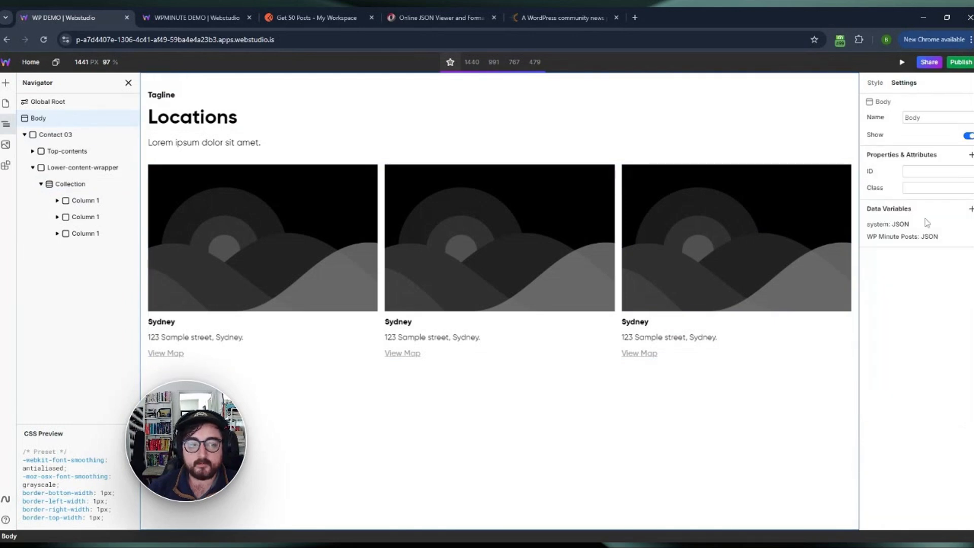
pyautogui.click(902, 238)
pyautogui.click(926, 265)
pyautogui.click(970, 237)
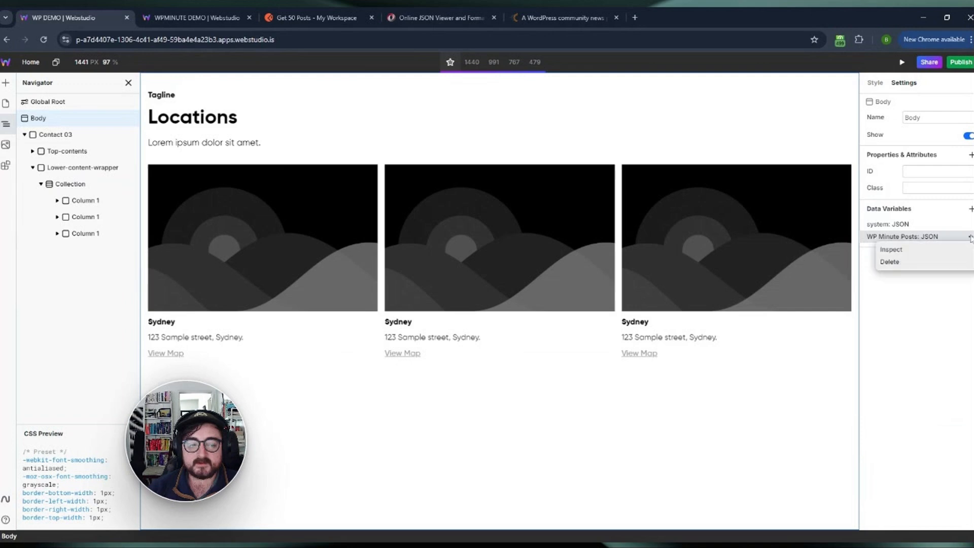
pyautogui.click(892, 249)
pyautogui.click(640, 185)
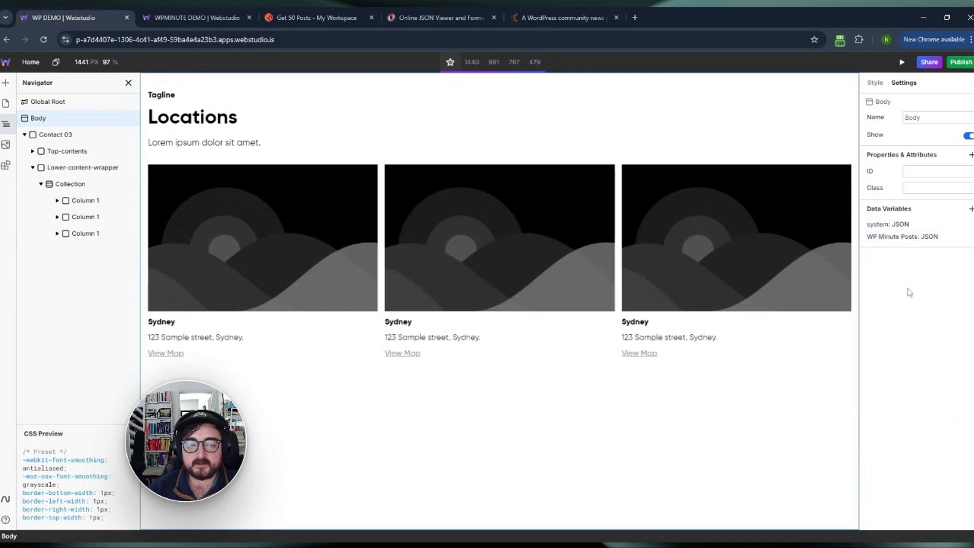
# Step: Replace the sample items in the Collection's Data binding with the expression WP Minute Posts.data
pyautogui.click(71, 183)
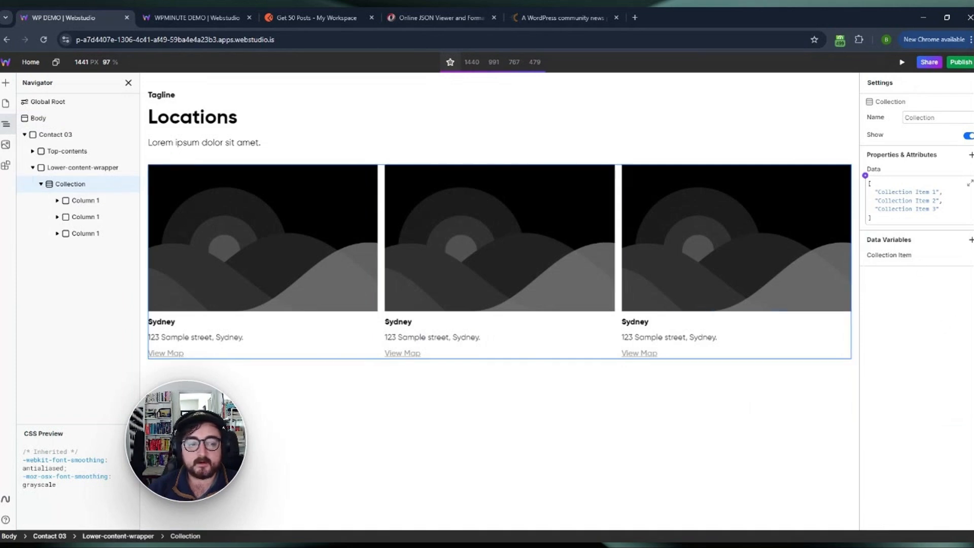
pyautogui.click(865, 176)
pyautogui.hotkey('ctrl', 'a')
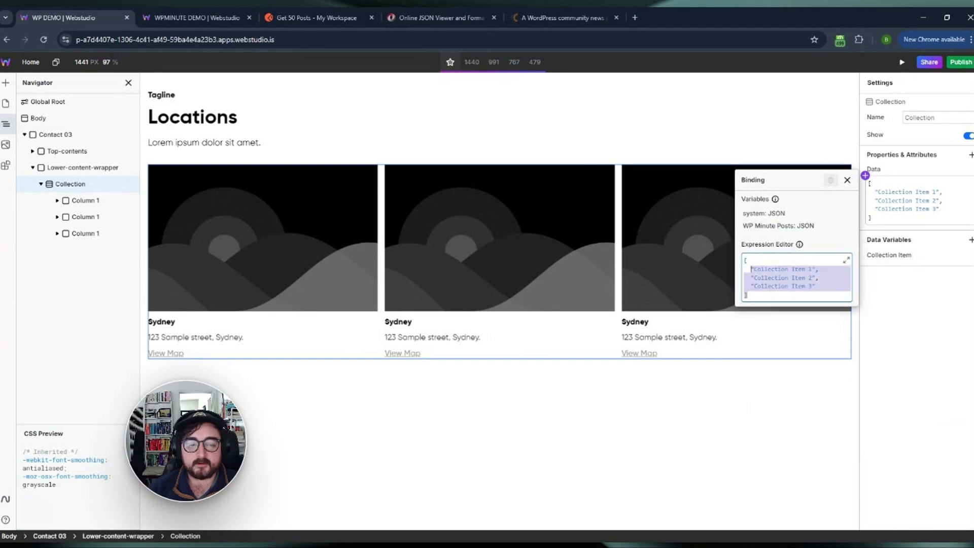
pyautogui.press('BackSpace')
pyautogui.click(773, 226)
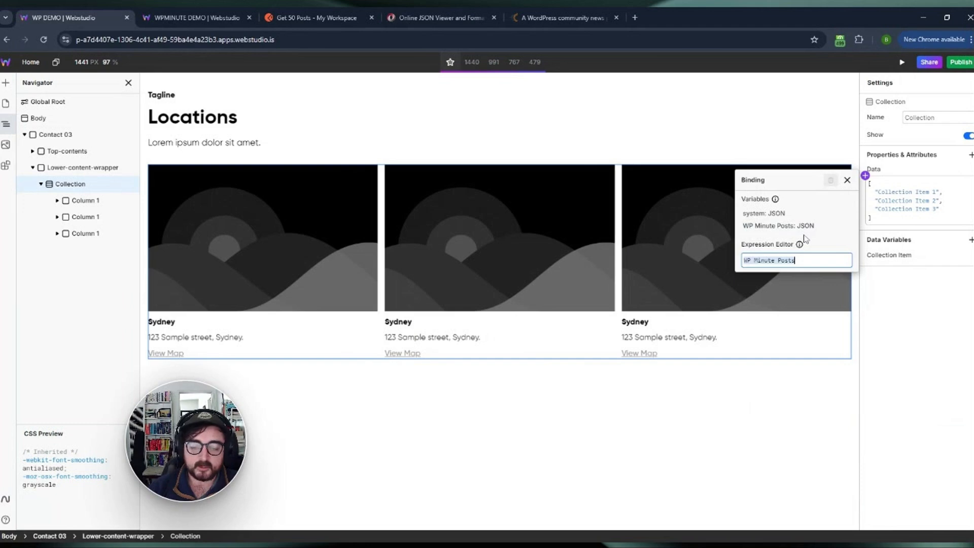
pyautogui.write('.')
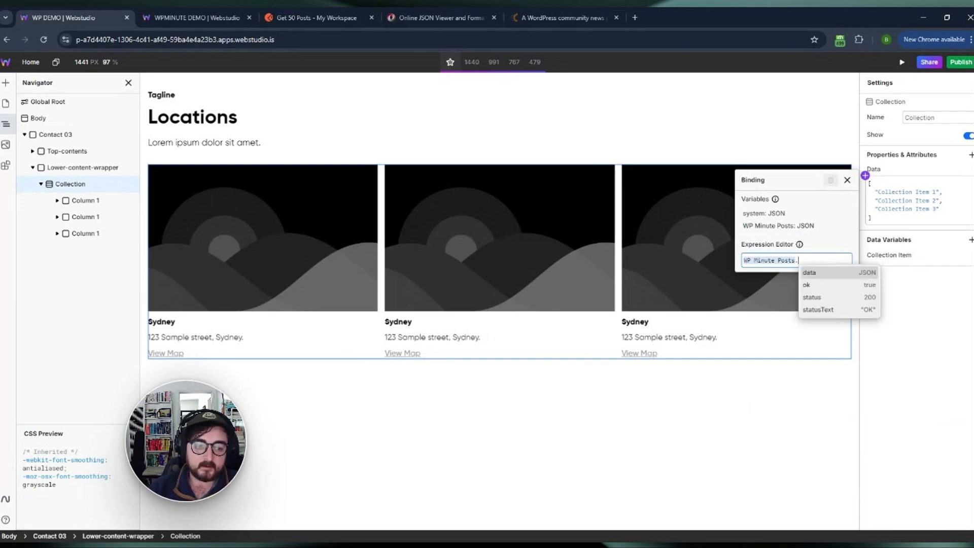
pyautogui.click(816, 279)
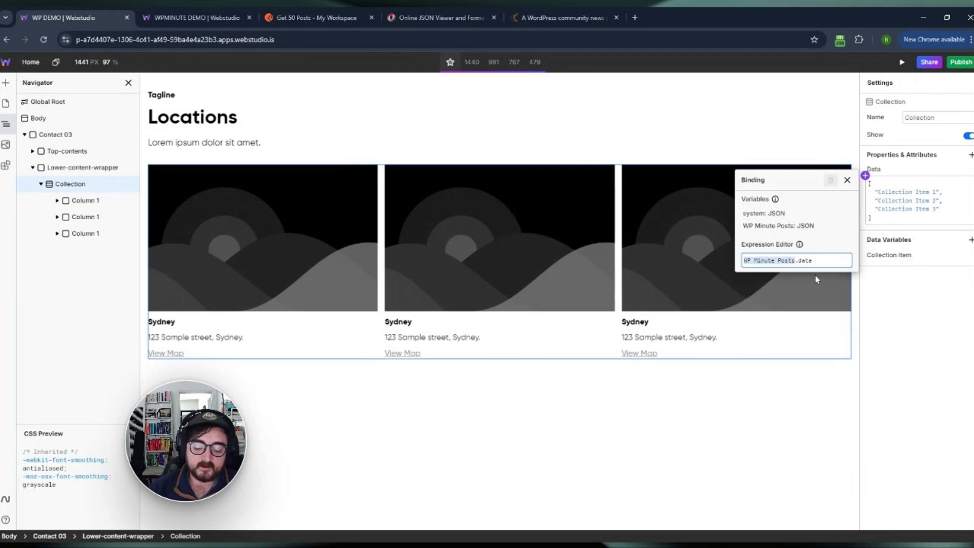
# Step: Browse the indexed entries under WP Minute Posts.data, keep the expression ending at data, and apply the binding
pyautogui.write('.')
pyautogui.scroll(-2, 893, 284)
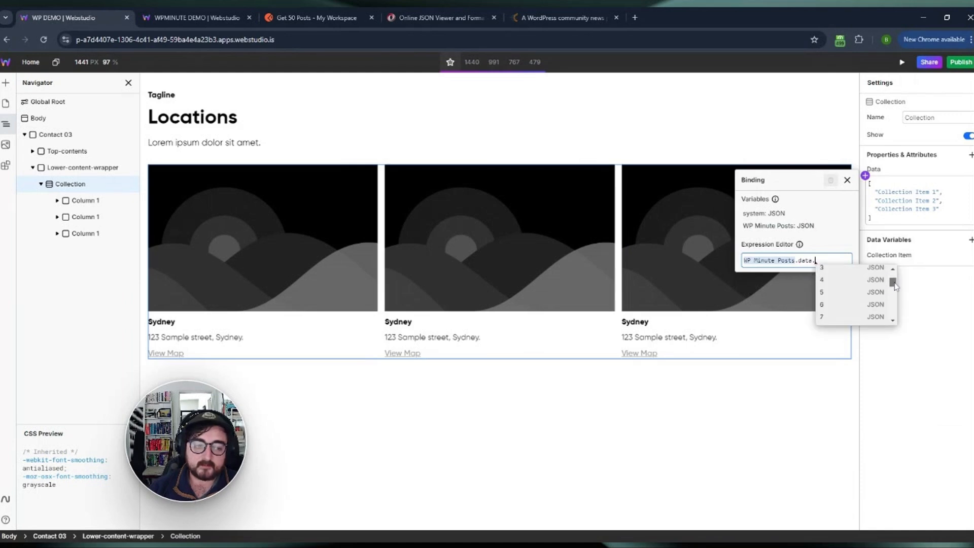
pyautogui.moveTo(894, 287)
pyautogui.mouseDown()
pyautogui.moveTo(897, 320)
pyautogui.moveTo(900, 281)
pyautogui.mouseUp()
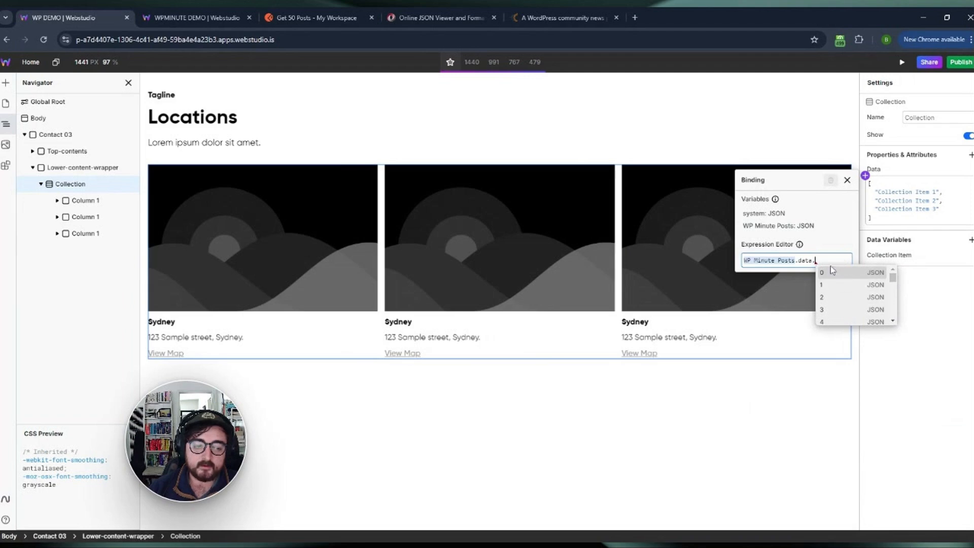
pyautogui.click(816, 260)
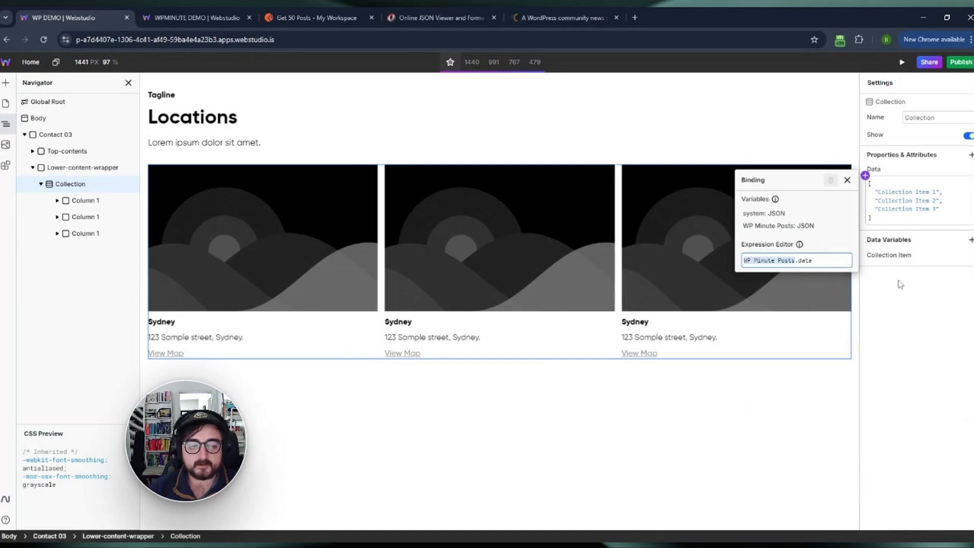
pyautogui.click(842, 245)
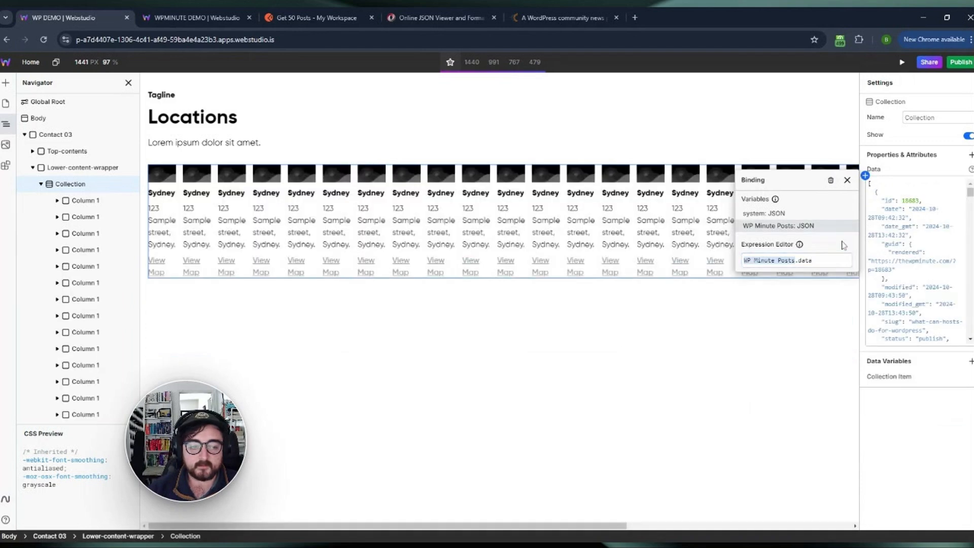
pyautogui.click(931, 416)
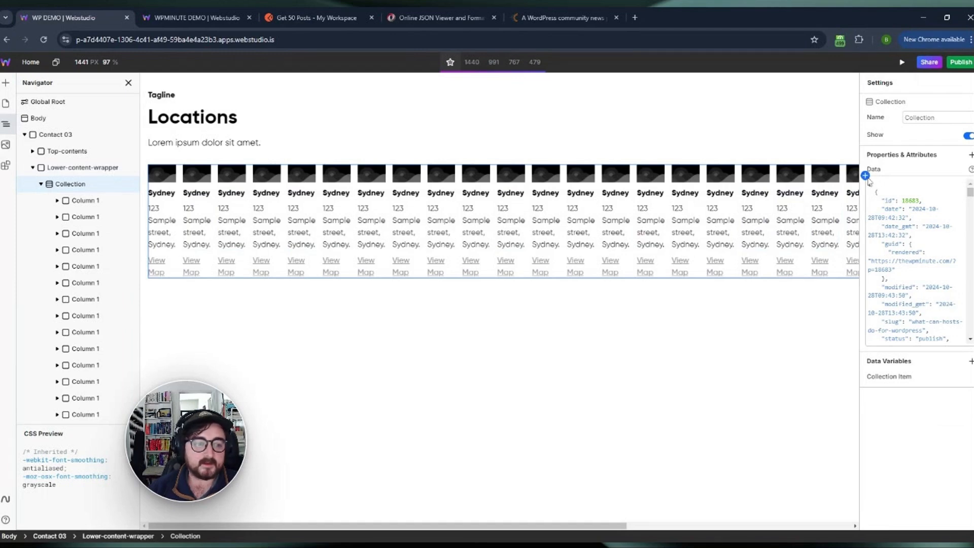
# Step: Review the Collection's binding expression and look through the bound posts JSON in the enlarged data view
pyautogui.click(866, 177)
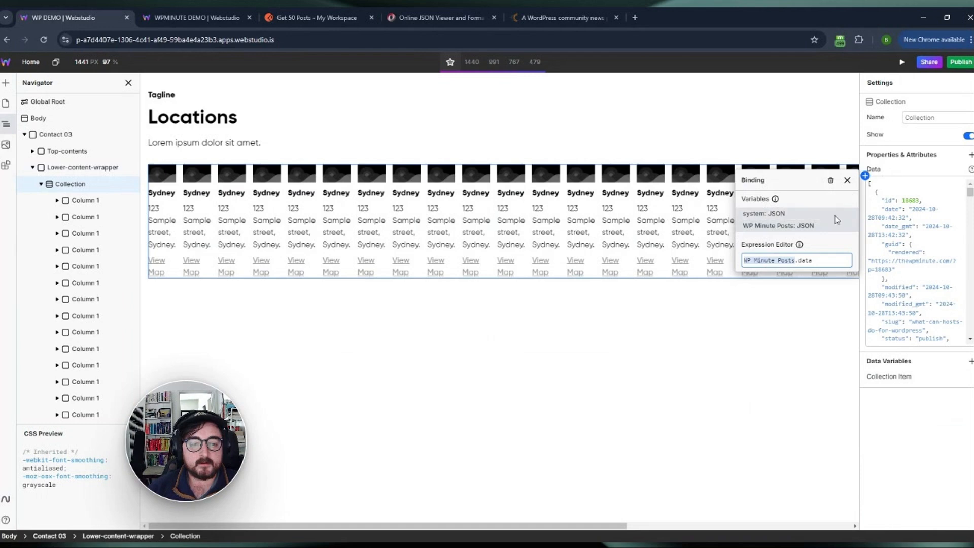
pyautogui.click(852, 182)
pyautogui.click(969, 185)
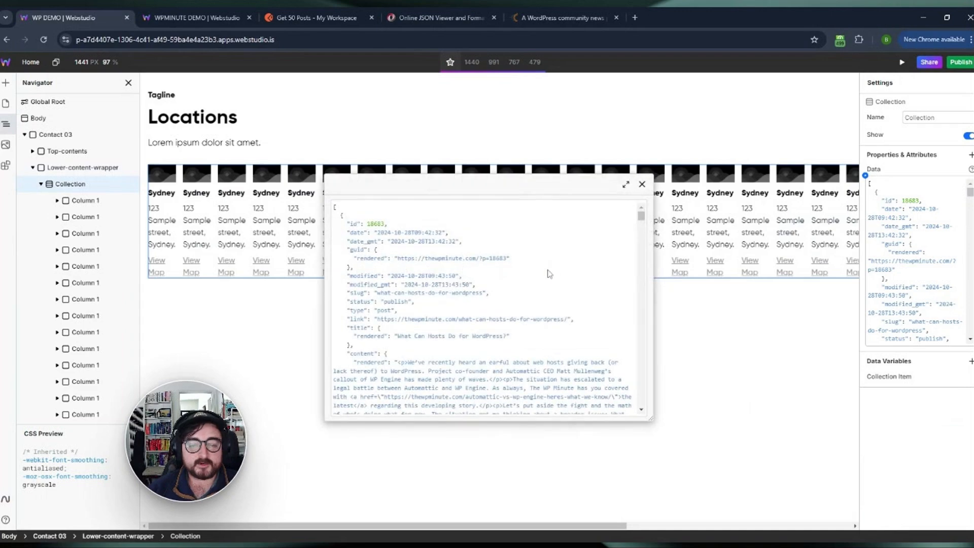
pyautogui.scroll(-10, 642, 244)
pyautogui.moveTo(641, 253); pyautogui.dragTo(639, 198)
pyautogui.click(643, 184)
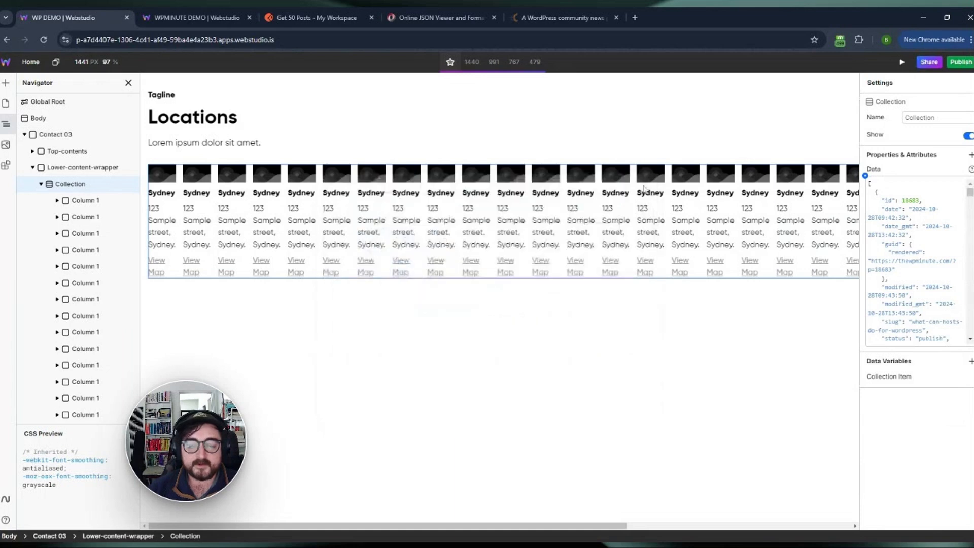
# Step: Reset the local flex Display value on Lower-content-wrapper so the container token's grid display applies
pyautogui.click(82, 200)
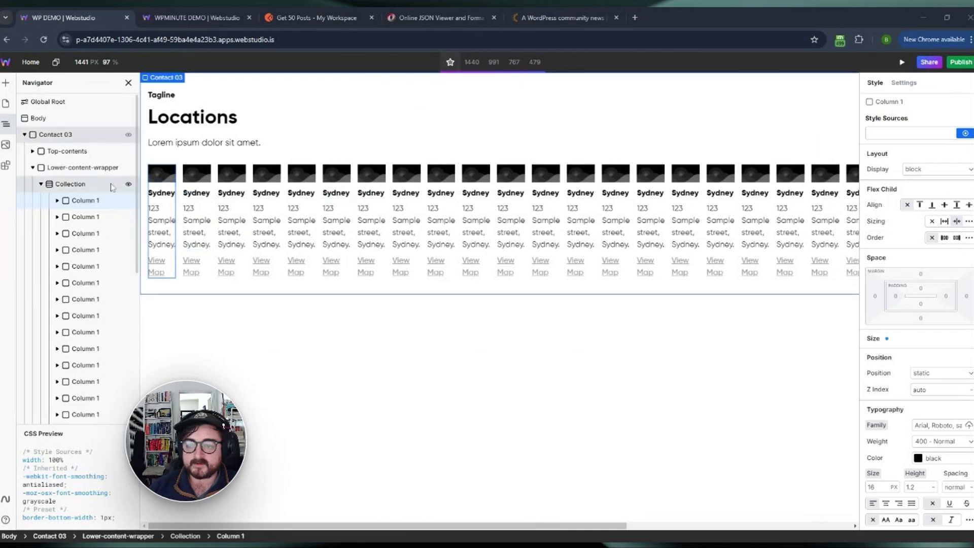
pyautogui.click(63, 169)
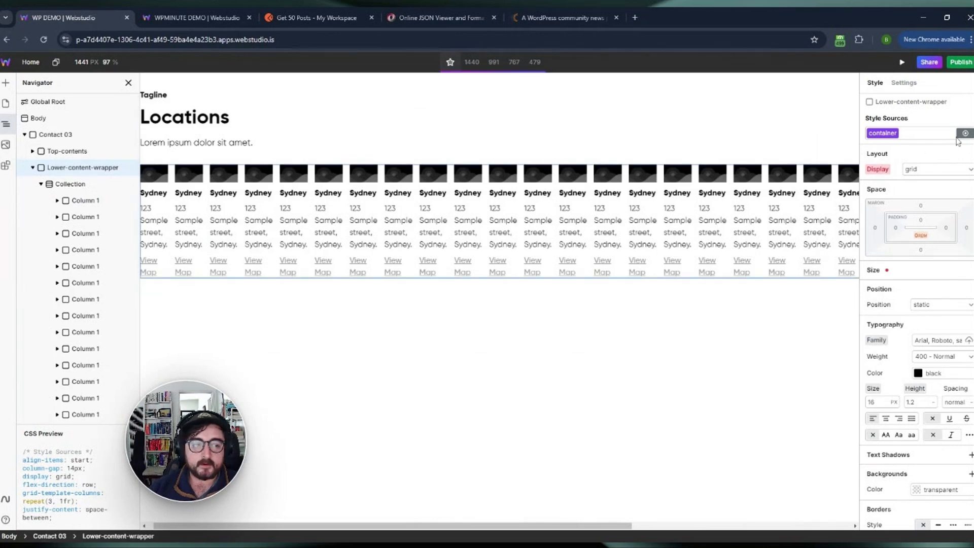
pyautogui.click(877, 173)
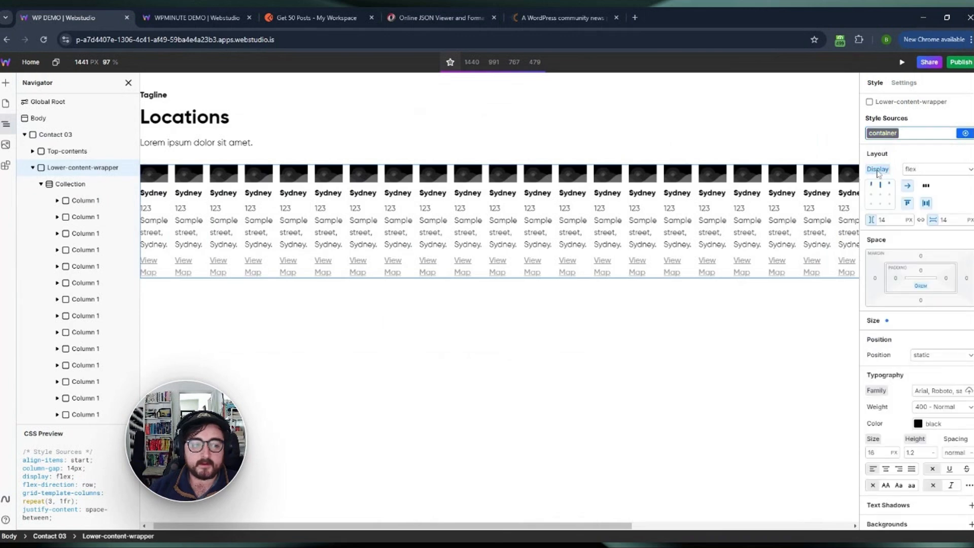
pyautogui.click(888, 172)
pyautogui.click(883, 154)
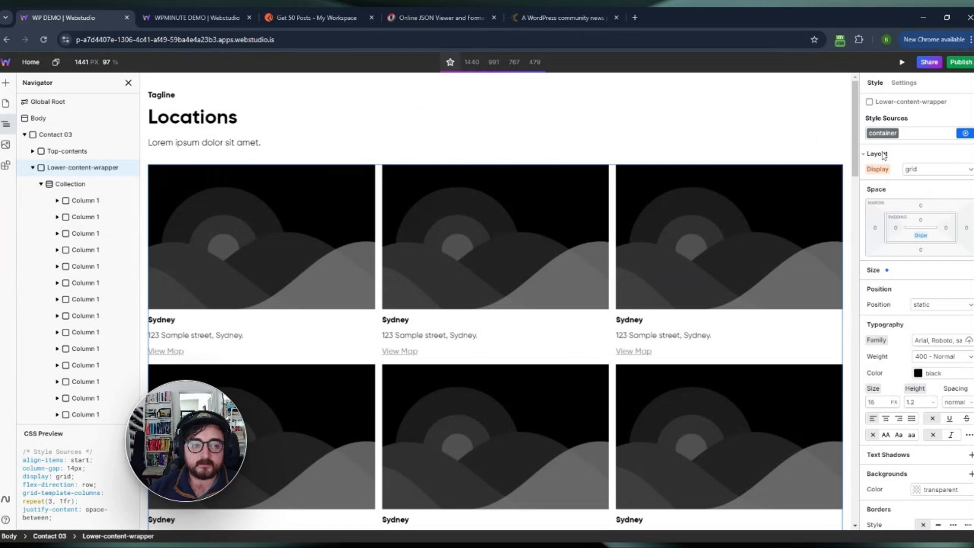
pyautogui.click(943, 154)
pyautogui.click(883, 133)
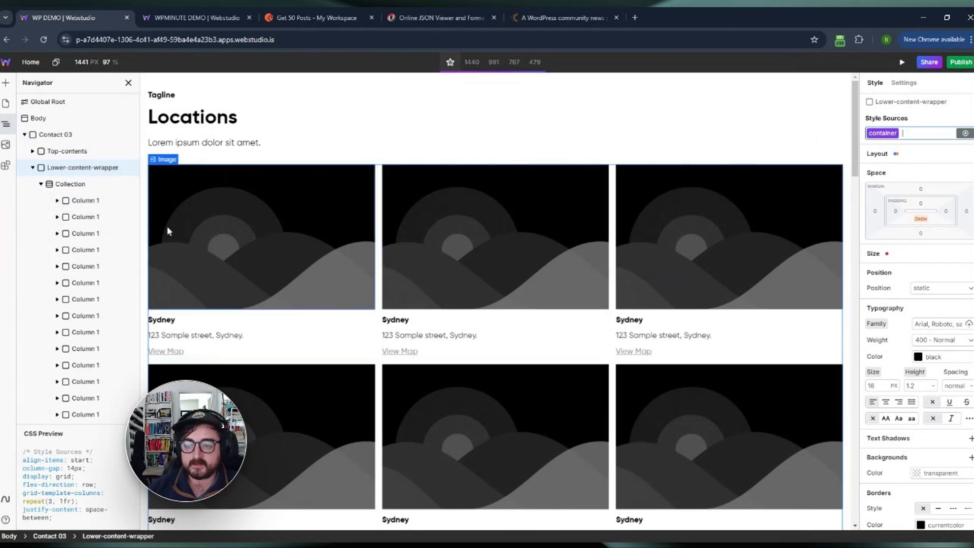
# Step: Expand the Collection's first Column 1 and review the Collection's data binding expression
pyautogui.click(97, 203)
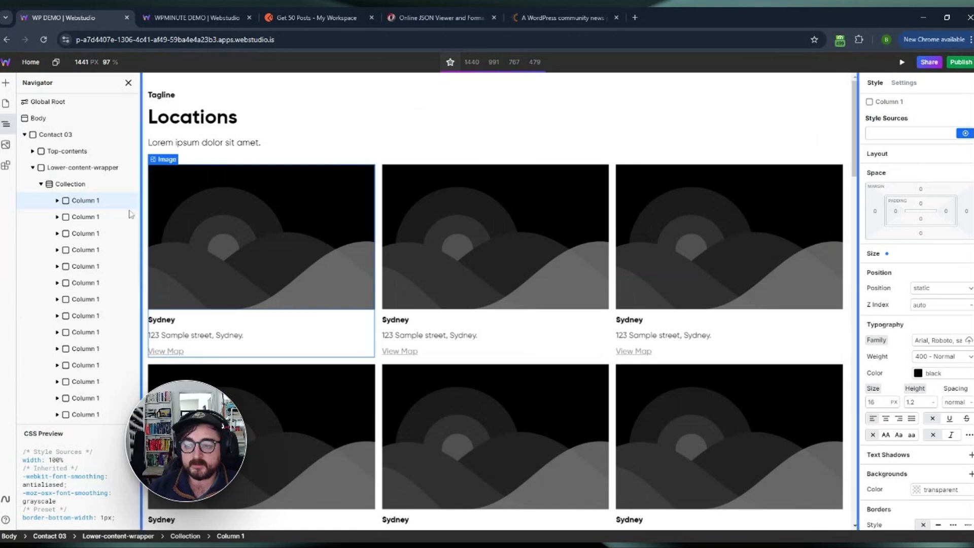
pyautogui.click(57, 200)
pyautogui.click(71, 183)
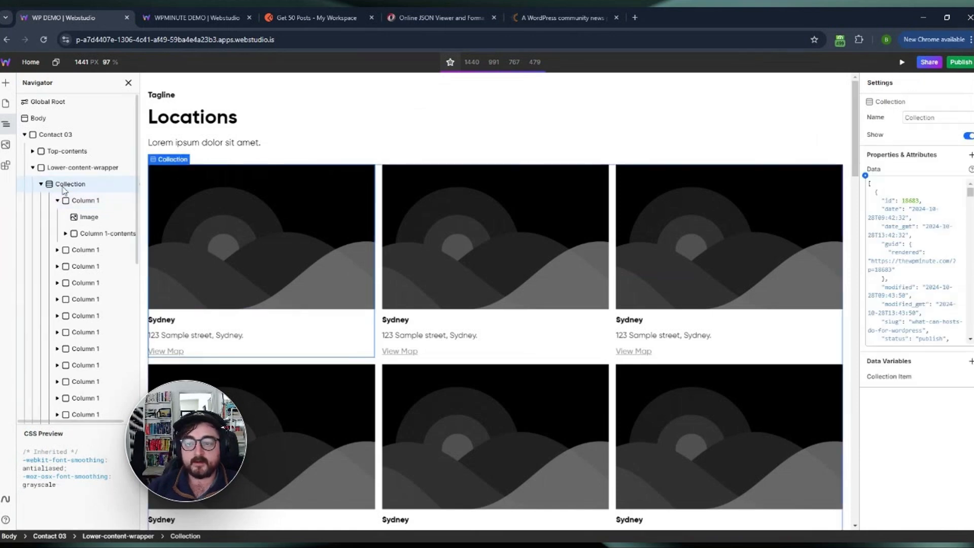
pyautogui.click(865, 176)
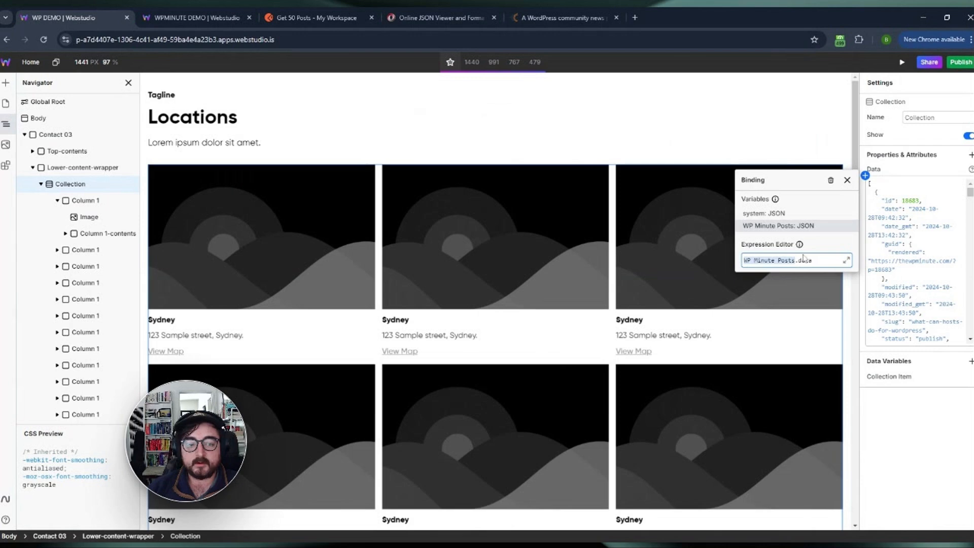
pyautogui.click(892, 420)
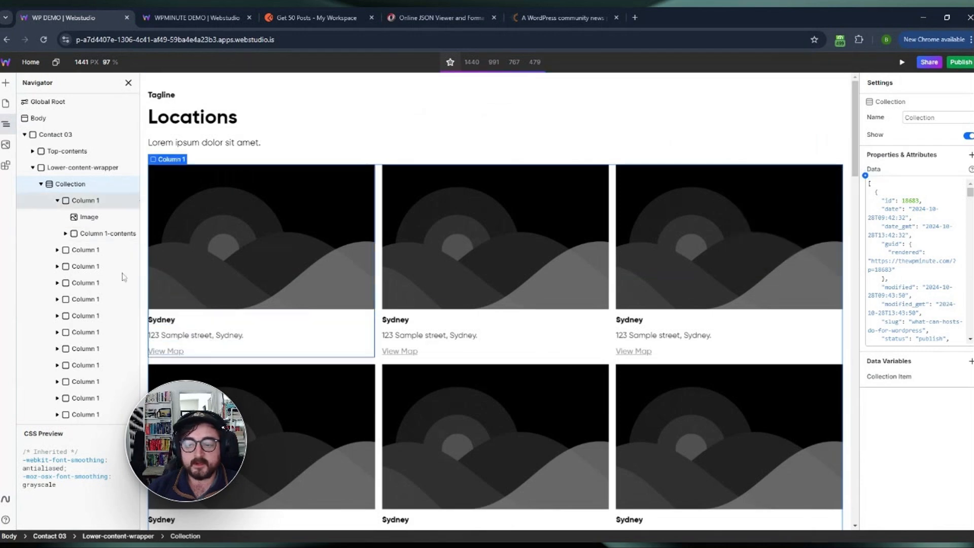
# Step: Select the first Text in Column 1-contents of the Collection's first column and clear its text content
pyautogui.click(86, 220)
pyautogui.click(65, 234)
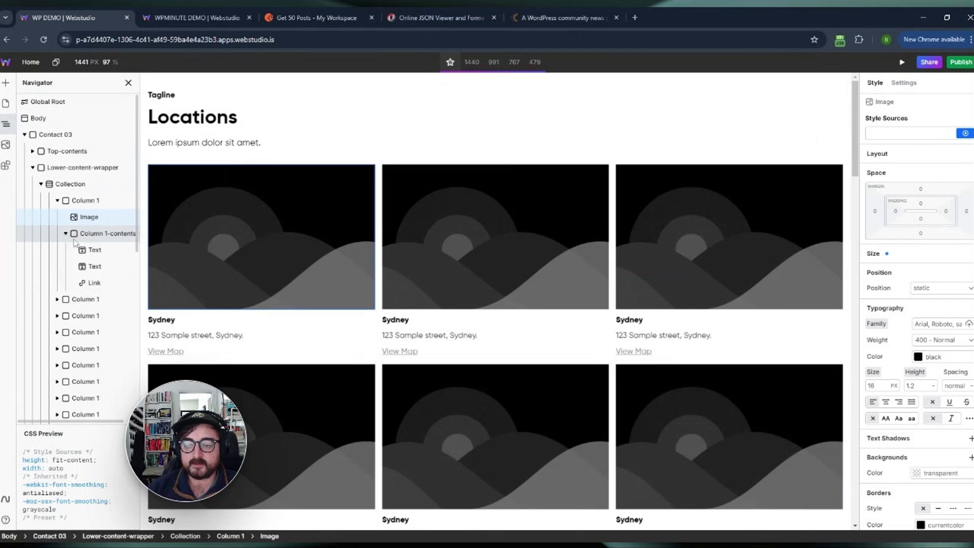
pyautogui.click(94, 251)
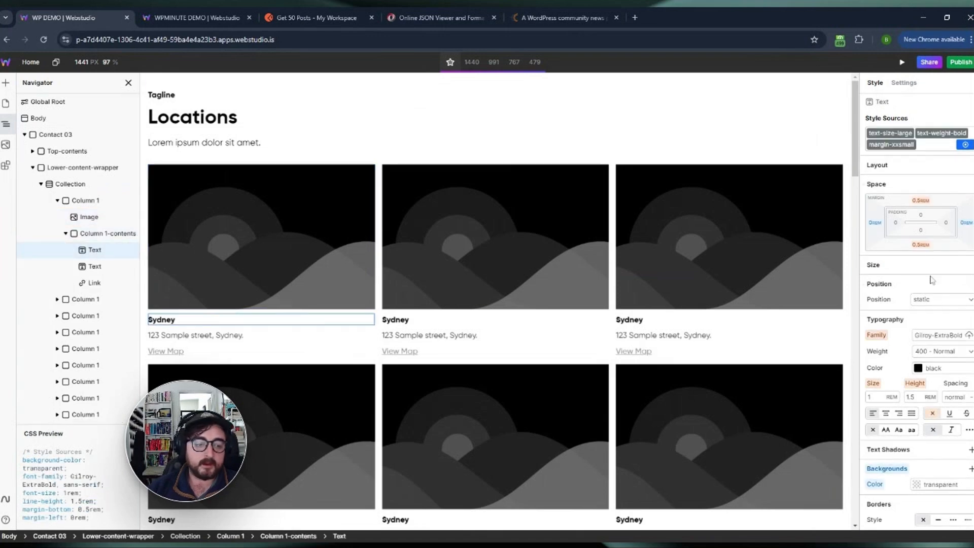
pyautogui.click(904, 83)
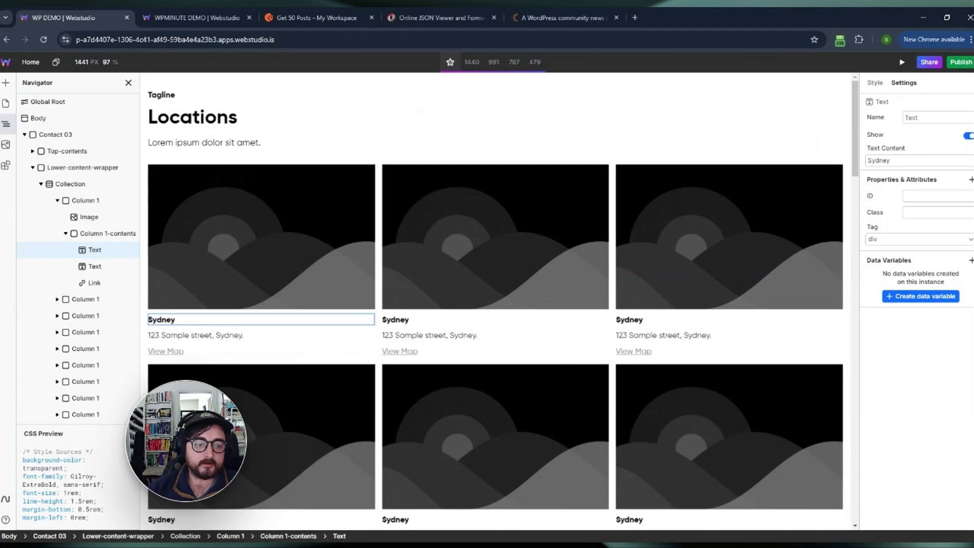
pyautogui.click(871, 158)
pyautogui.hotkey('ctrl', 'a')
pyautogui.press('BackSpace')
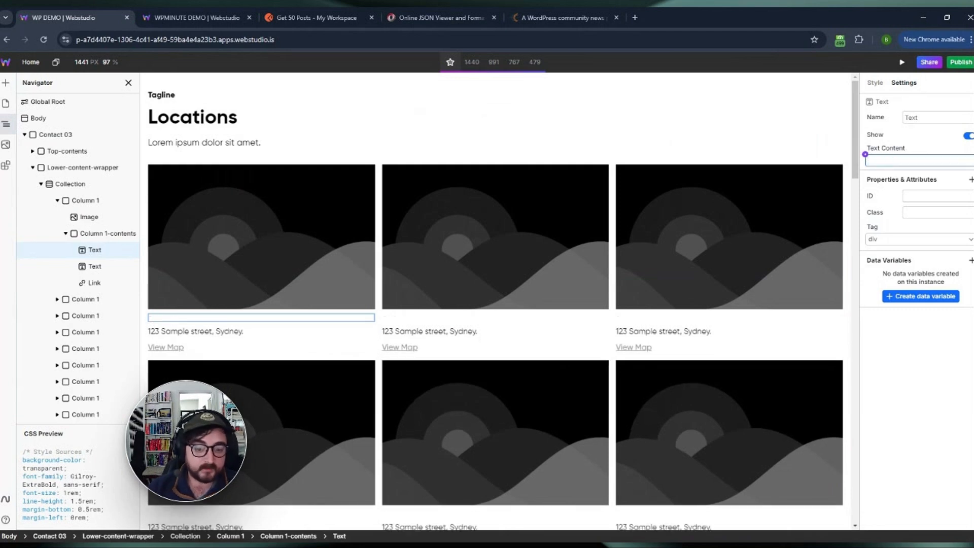
# Step: Bind the first Text's content to the expression Collection Item.title.rendered and check the post titles across the grid
pyautogui.click(865, 154)
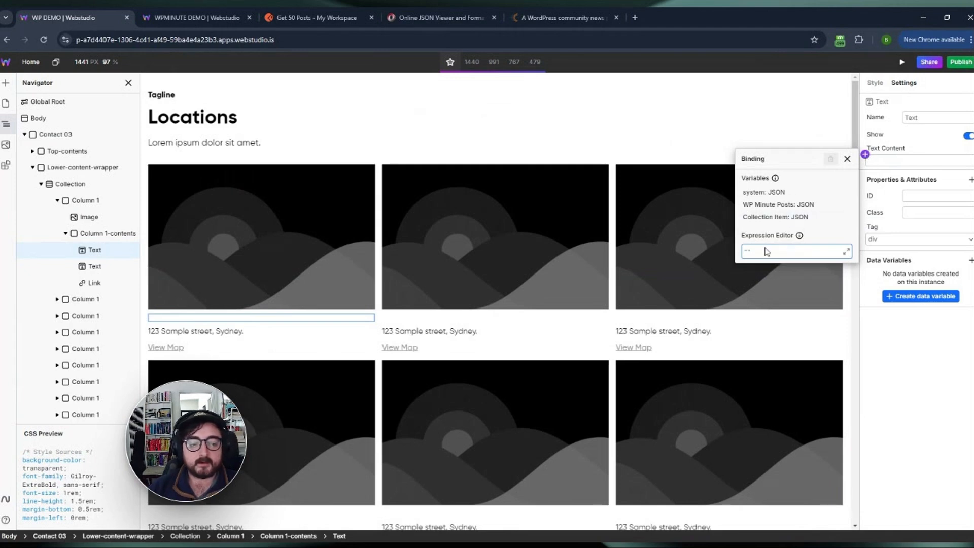
pyautogui.click(774, 218)
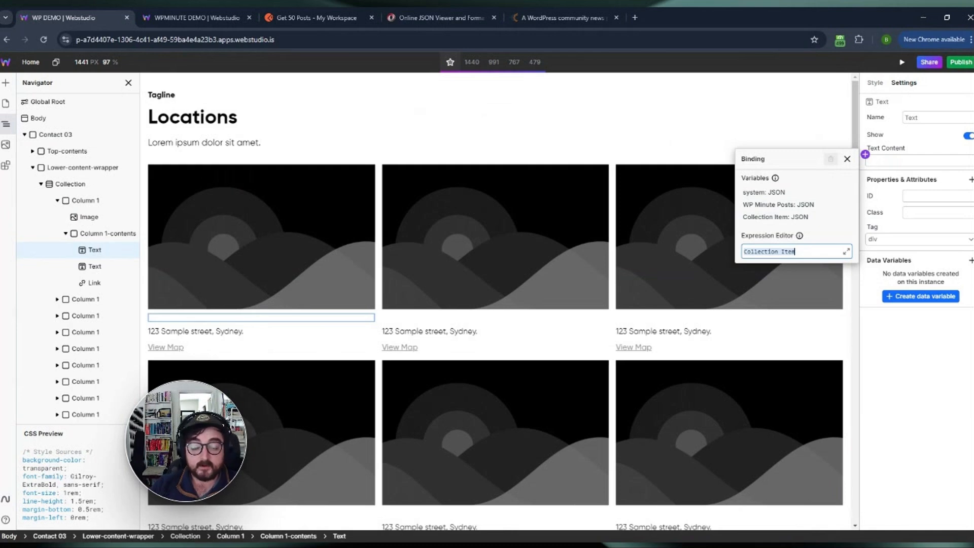
pyautogui.write('.')
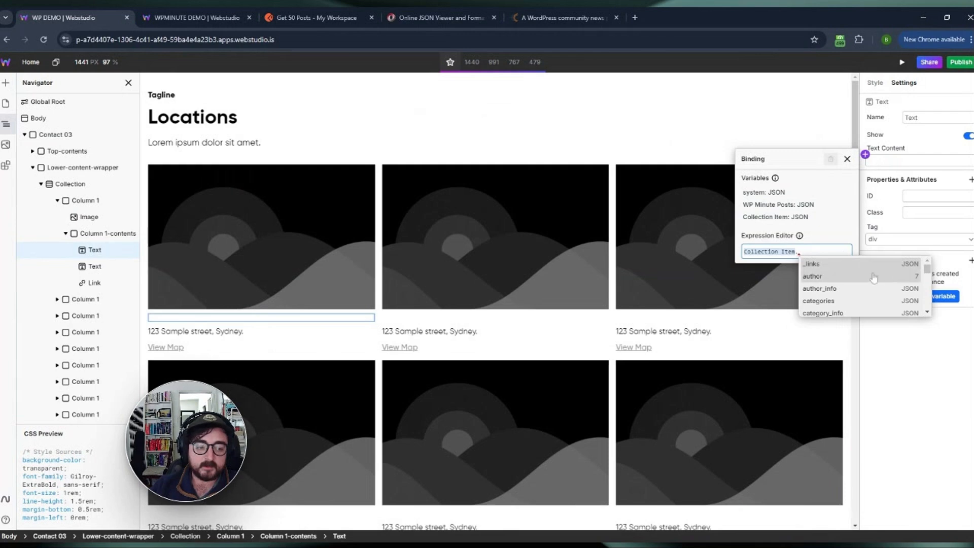
pyautogui.moveTo(929, 274)
pyautogui.mouseDown()
pyautogui.moveTo(929, 289)
pyautogui.moveTo(927, 274)
pyautogui.mouseUp()
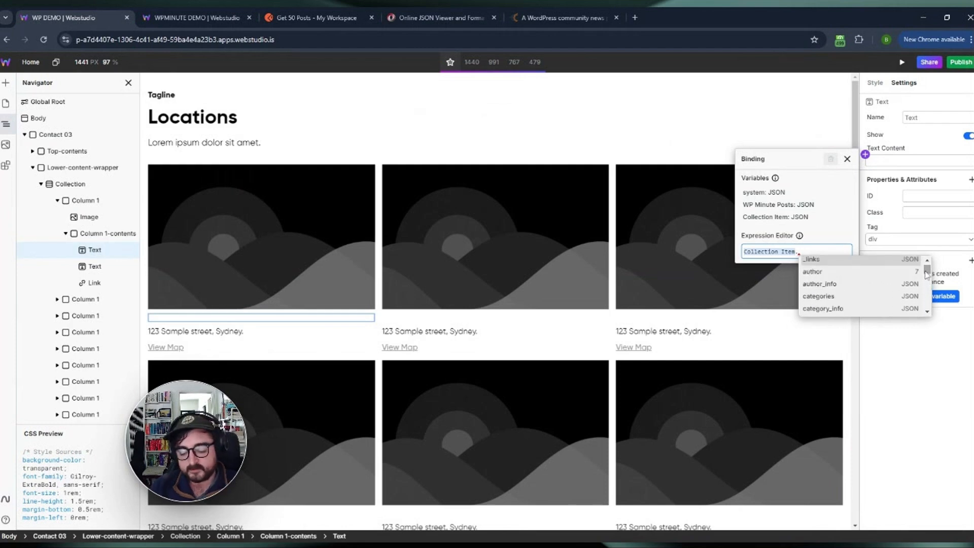
pyautogui.write('t')
pyautogui.press('BackSpace')
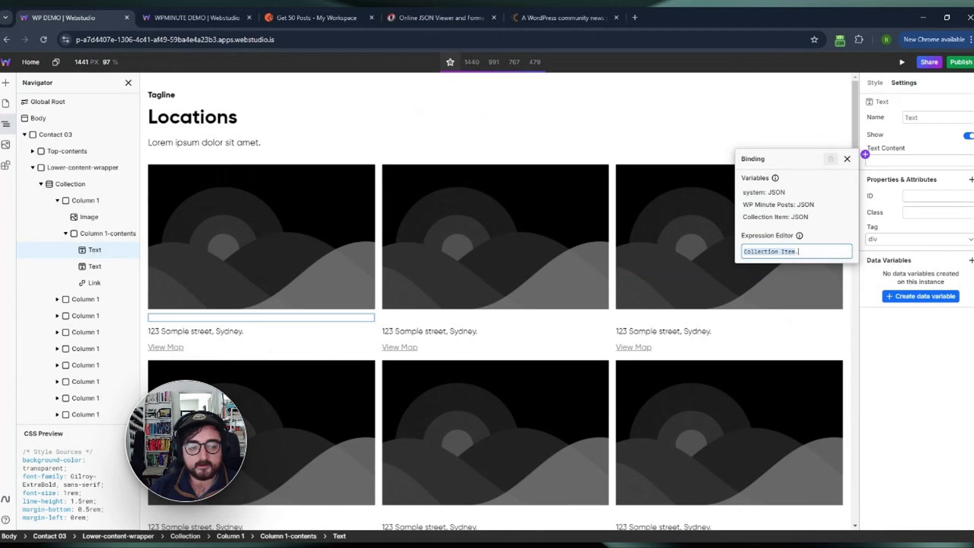
pyautogui.write('.')
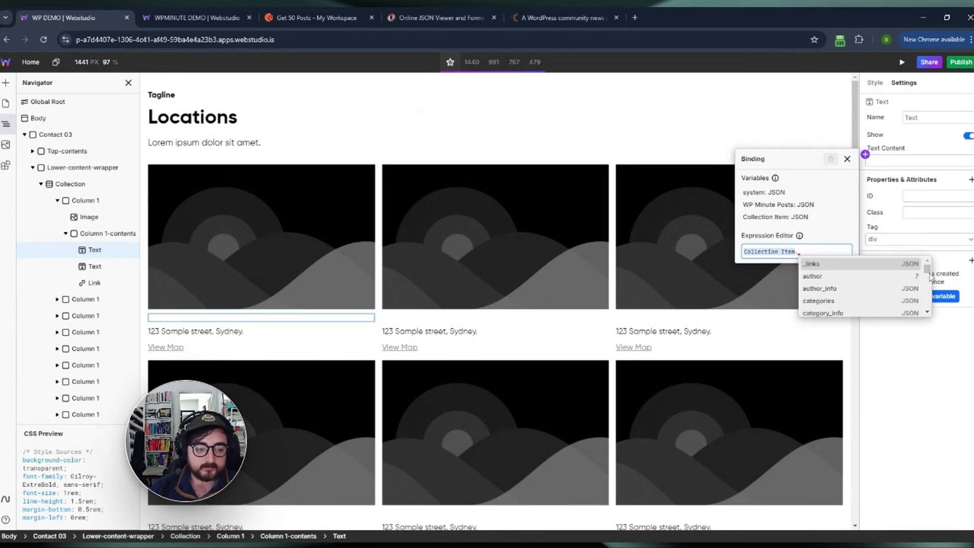
pyautogui.moveTo(927, 271); pyautogui.dragTo(933, 314)
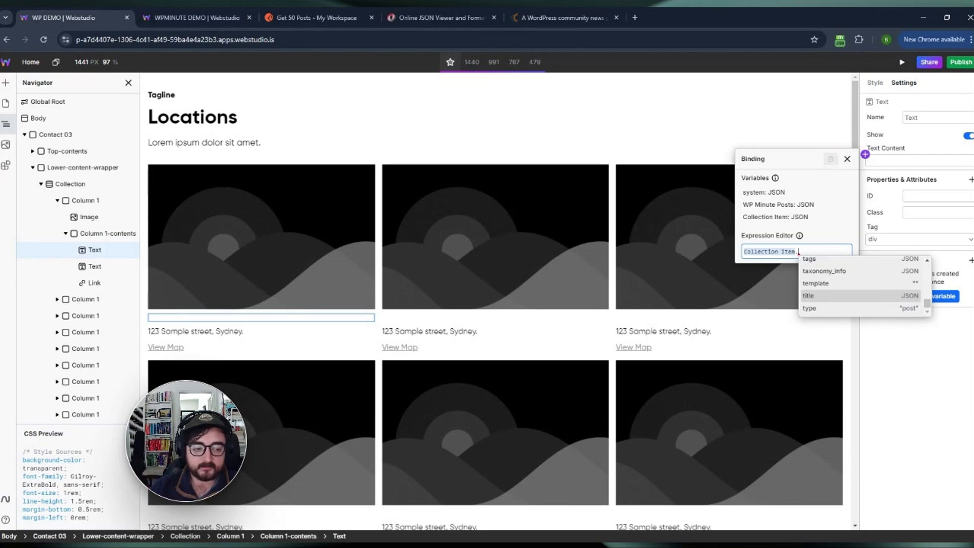
pyautogui.click(913, 298)
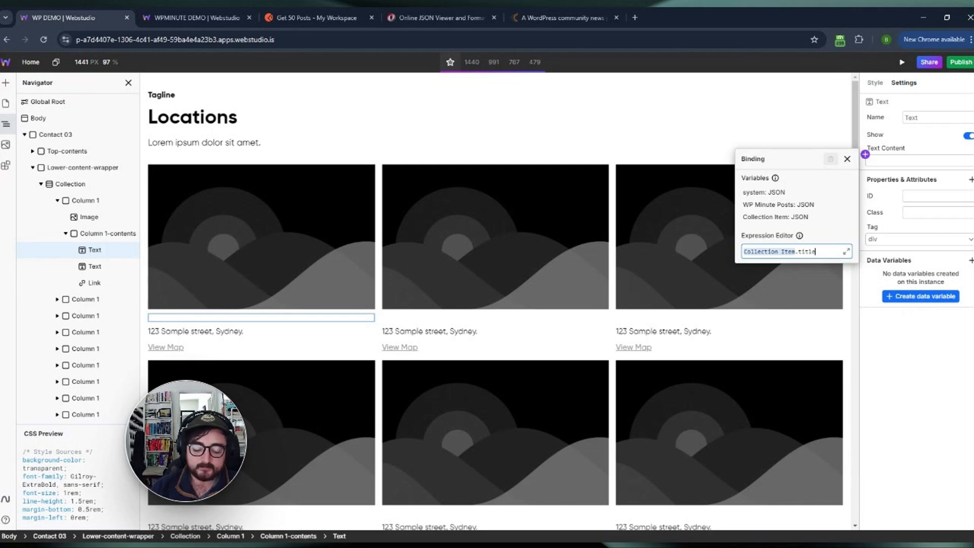
pyautogui.write('.')
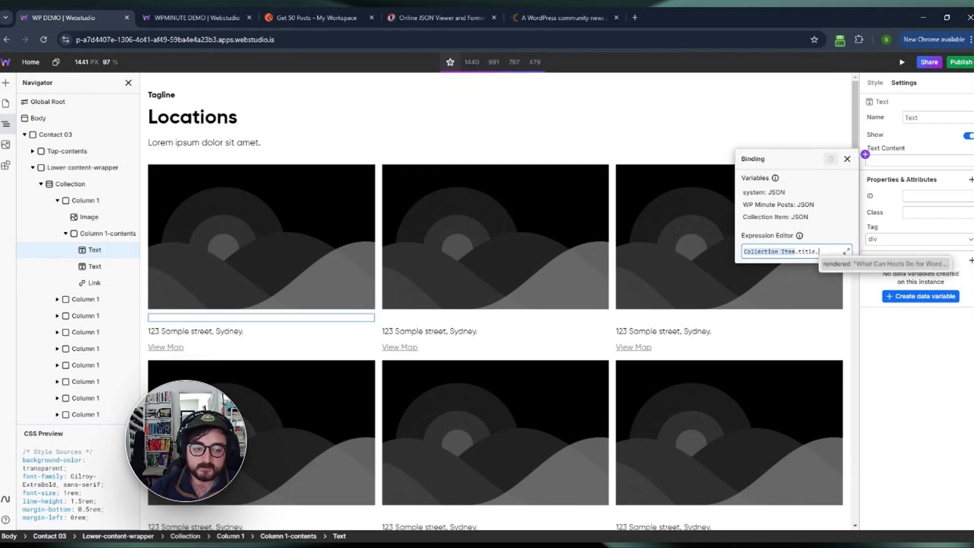
pyautogui.click(834, 265)
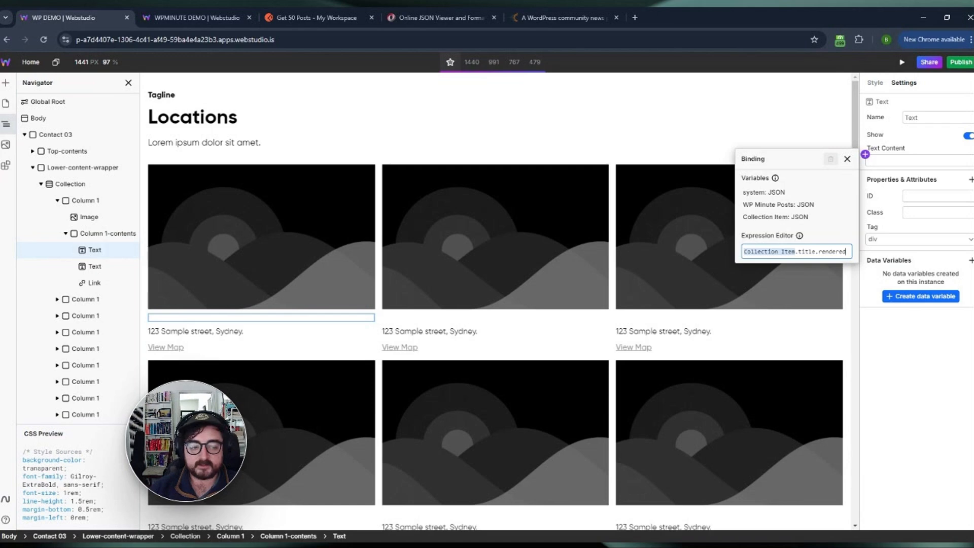
pyautogui.click(897, 341)
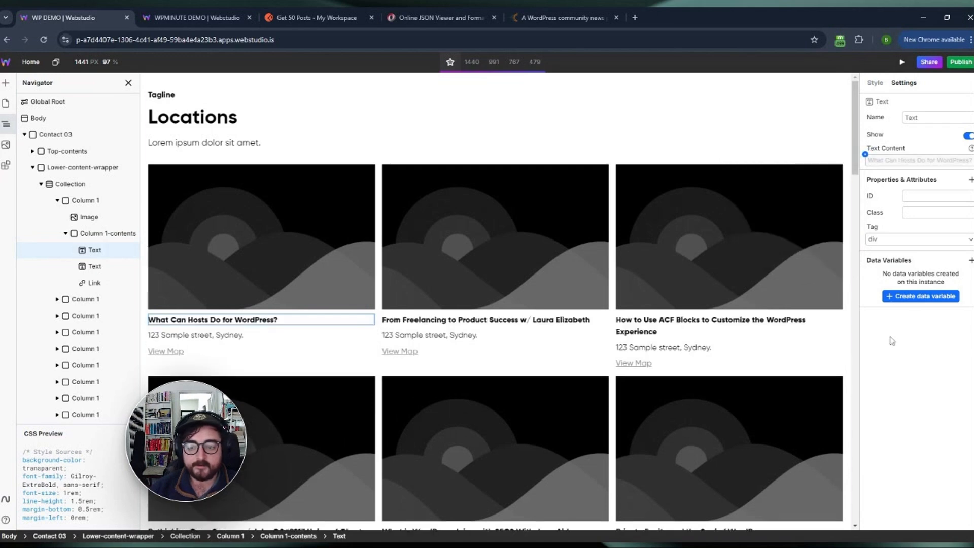
pyautogui.scroll(-4, 486, 324)
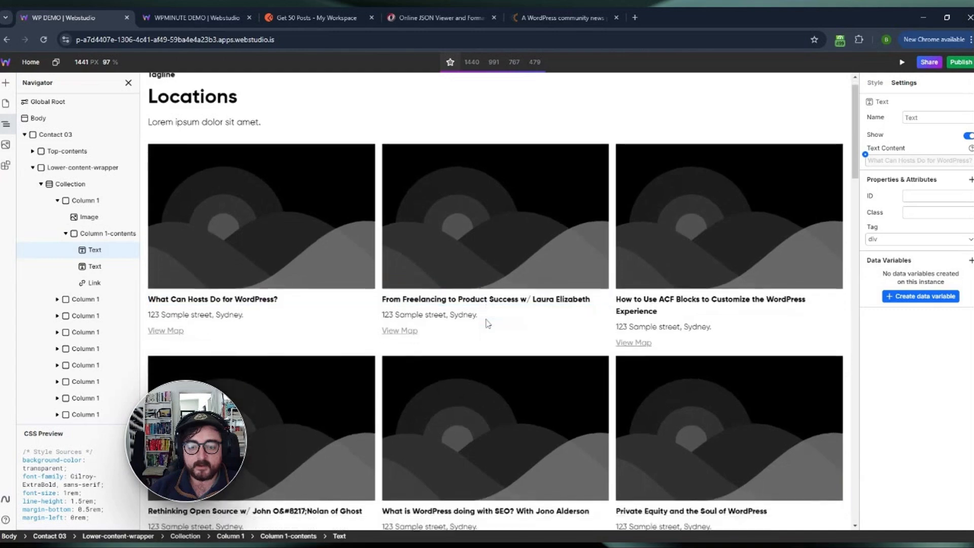
pyautogui.scroll(4, 485, 318)
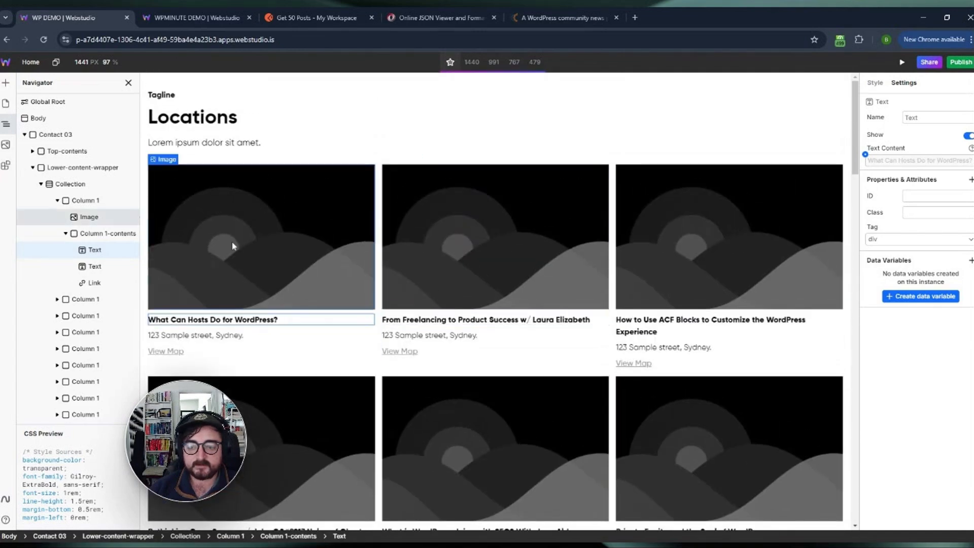
# Step: Bind the Source of Column 1's Image to entry 0 of featured_image_src_large in Collection Item
pyautogui.click(91, 221)
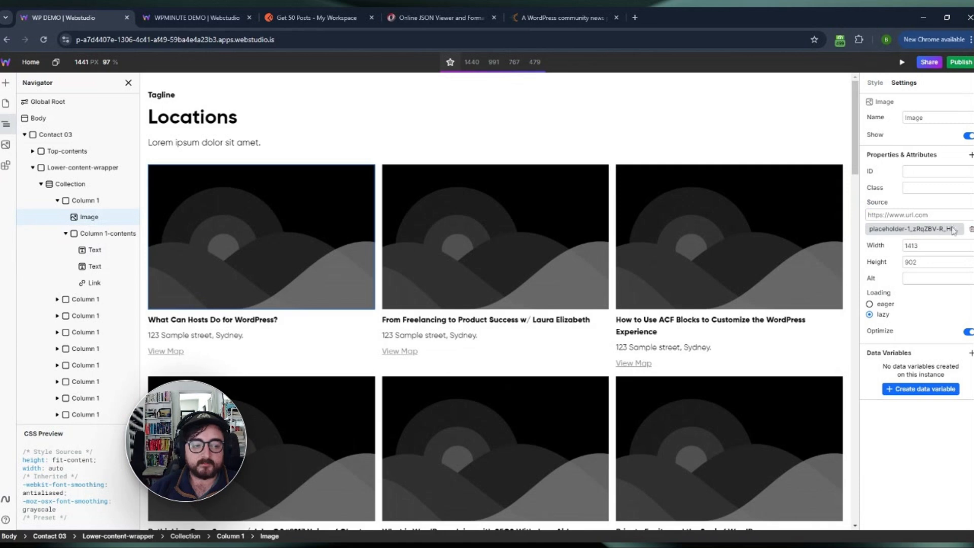
pyautogui.click(865, 209)
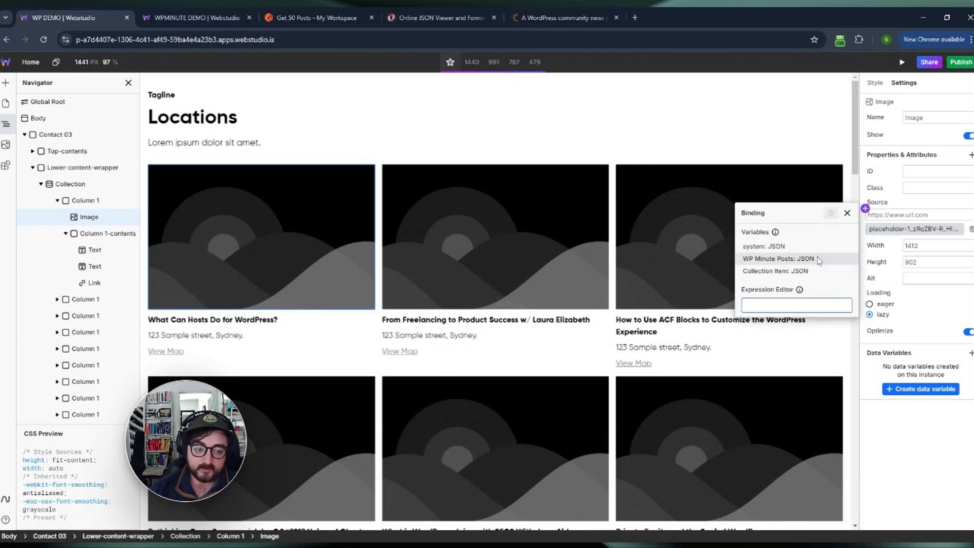
pyautogui.click(788, 271)
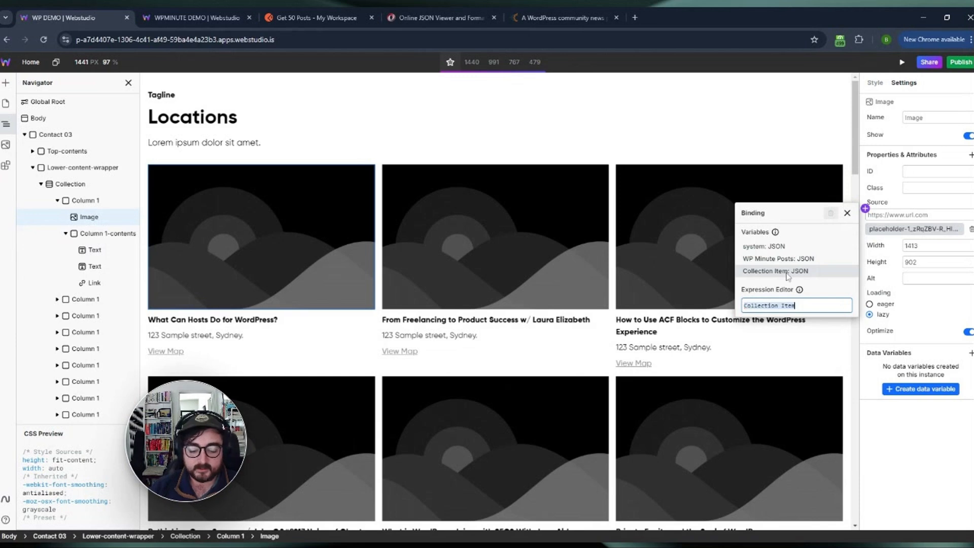
pyautogui.write('.')
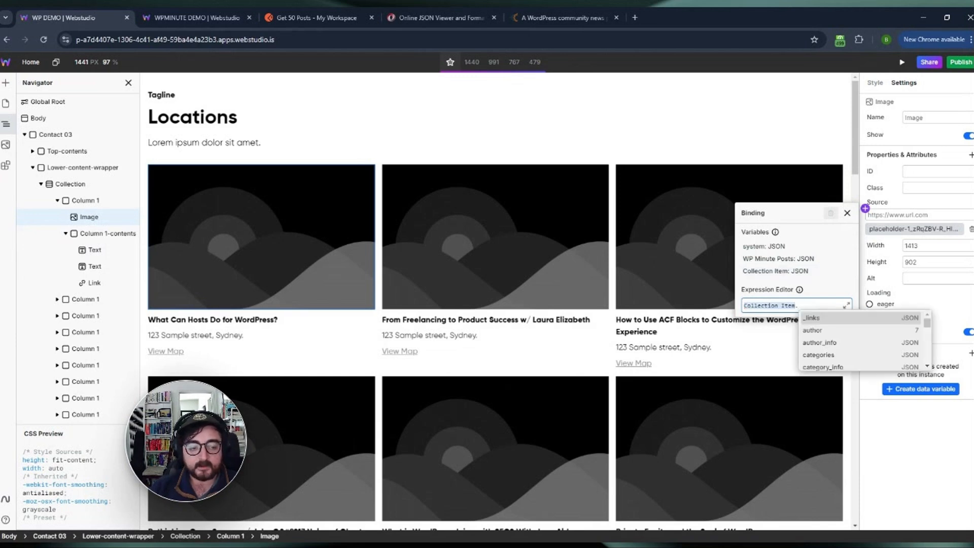
pyautogui.moveTo(928, 330); pyautogui.dragTo(929, 339)
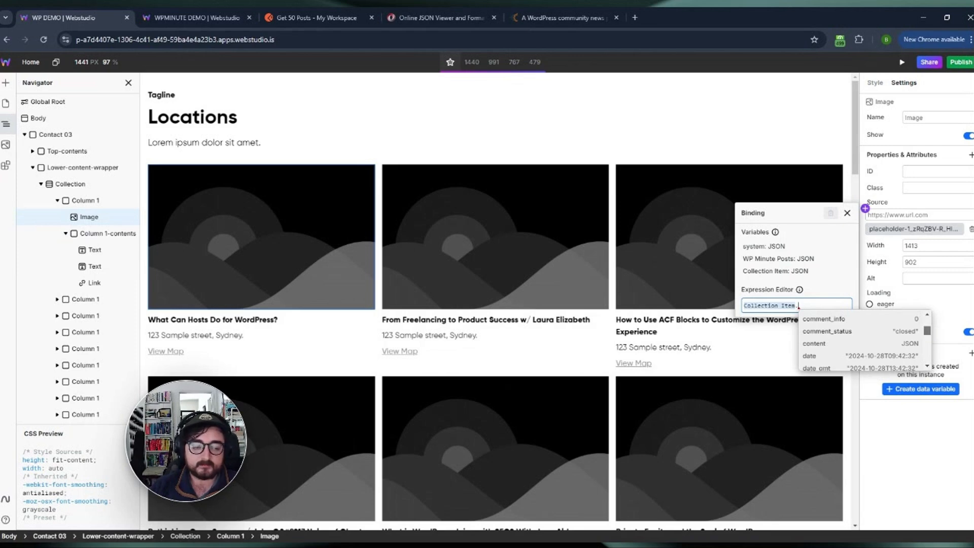
pyautogui.moveTo(927, 331); pyautogui.dragTo(926, 331)
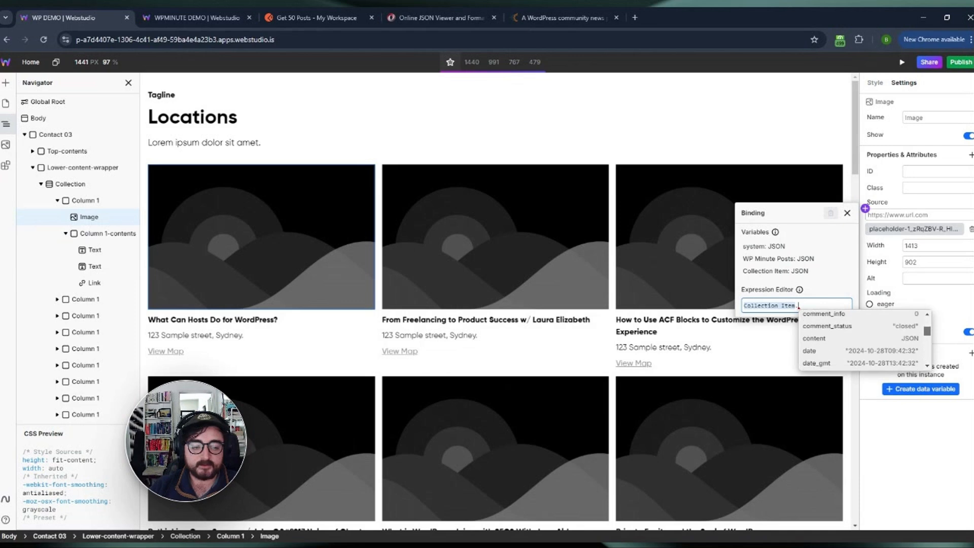
pyautogui.scroll(-3, 911, 351)
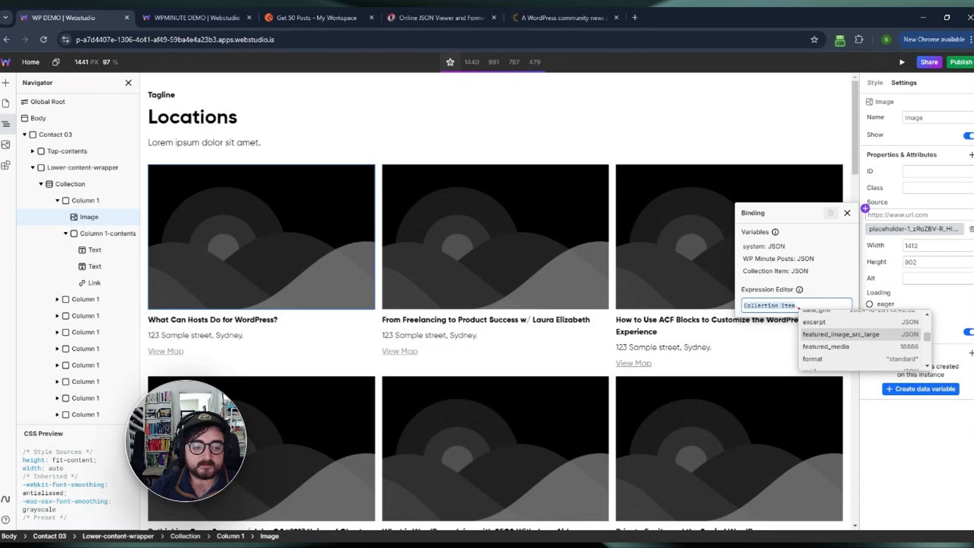
pyautogui.click(862, 335)
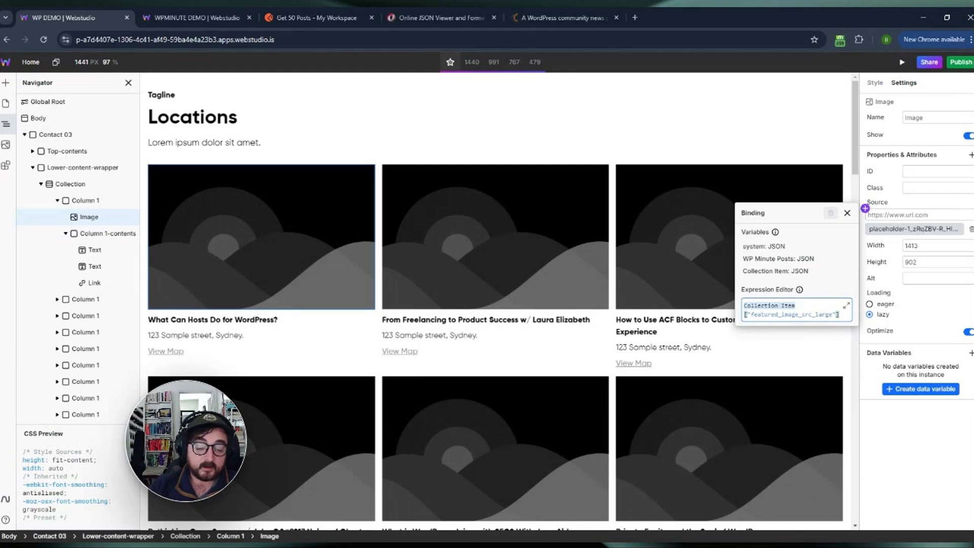
pyautogui.write('.')
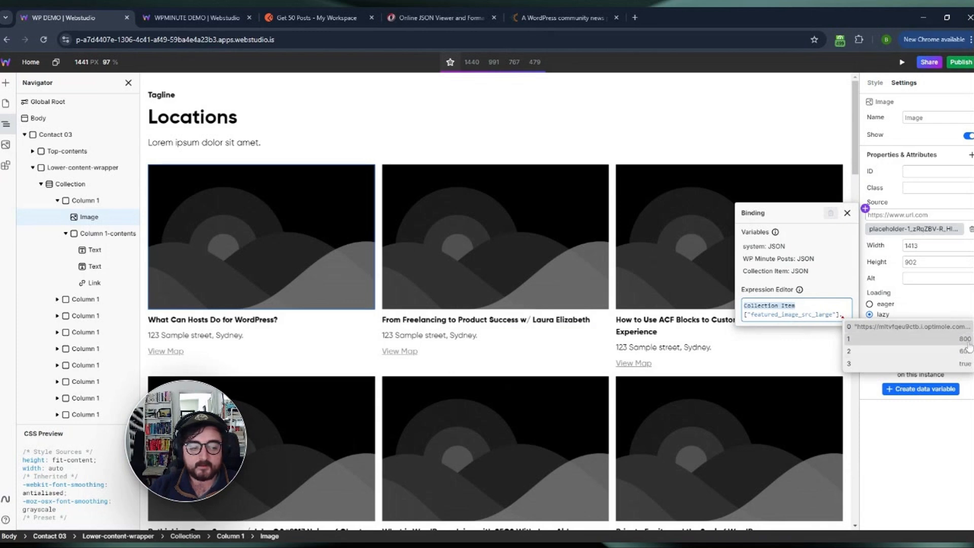
pyautogui.click(906, 330)
pyautogui.click(907, 425)
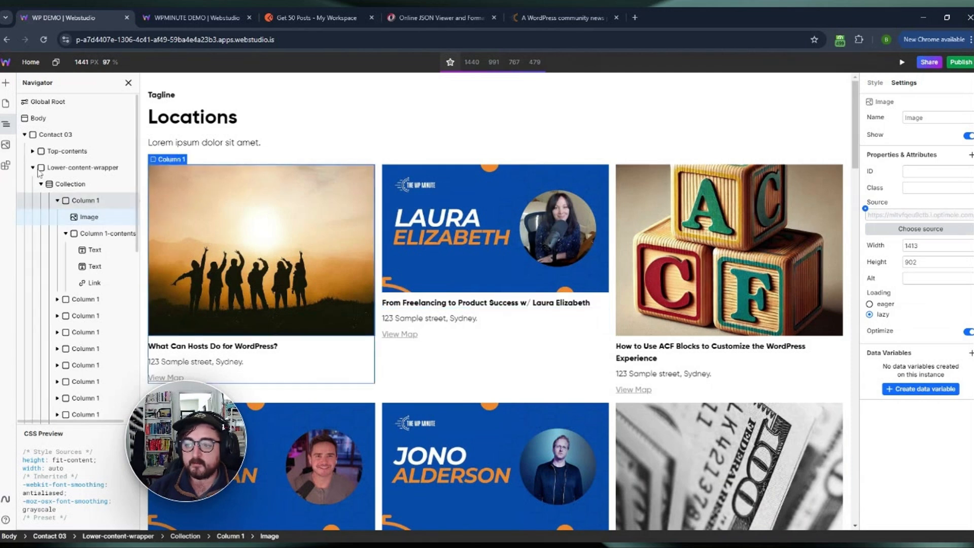
# Step: Add a Box to the first Column 1 above Column 1-contents and nest the Image inside it
pyautogui.click(6, 85)
pyautogui.click(40, 151)
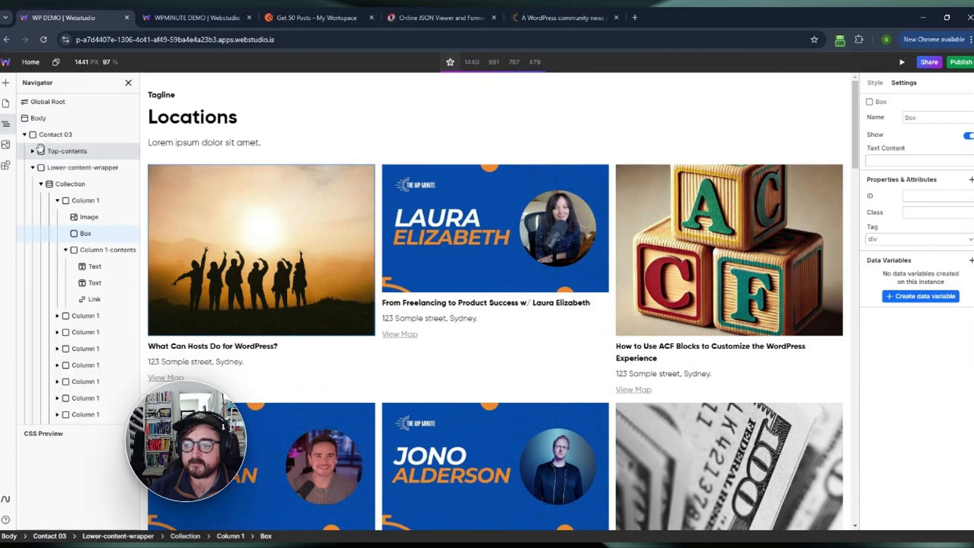
pyautogui.moveTo(79, 240); pyautogui.dragTo(104, 218)
pyautogui.click(89, 233)
# Step: Set the image Box's height to 250 px and its overflow to hidden, and check the cropped images down the grid
pyautogui.click(85, 216)
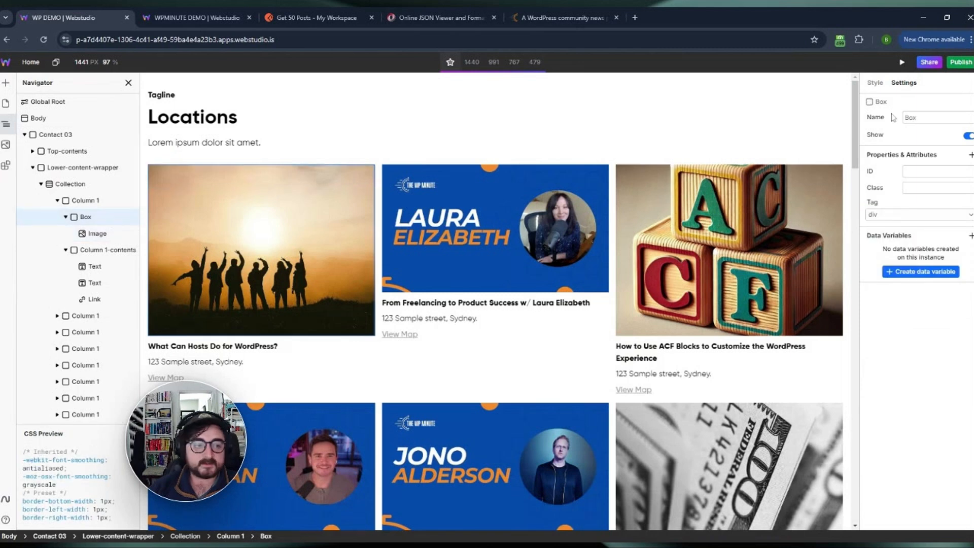
pyautogui.click(875, 83)
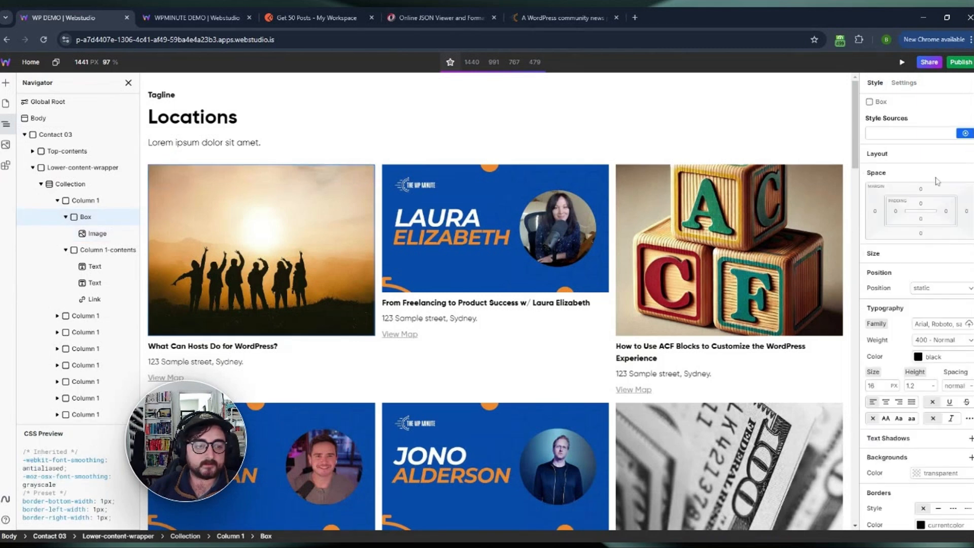
pyautogui.click(917, 160)
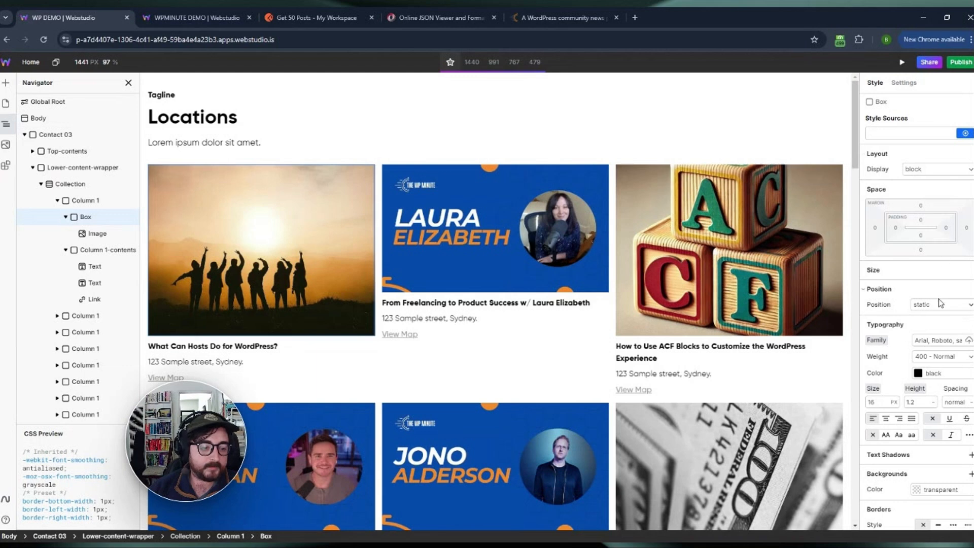
pyautogui.click(912, 270)
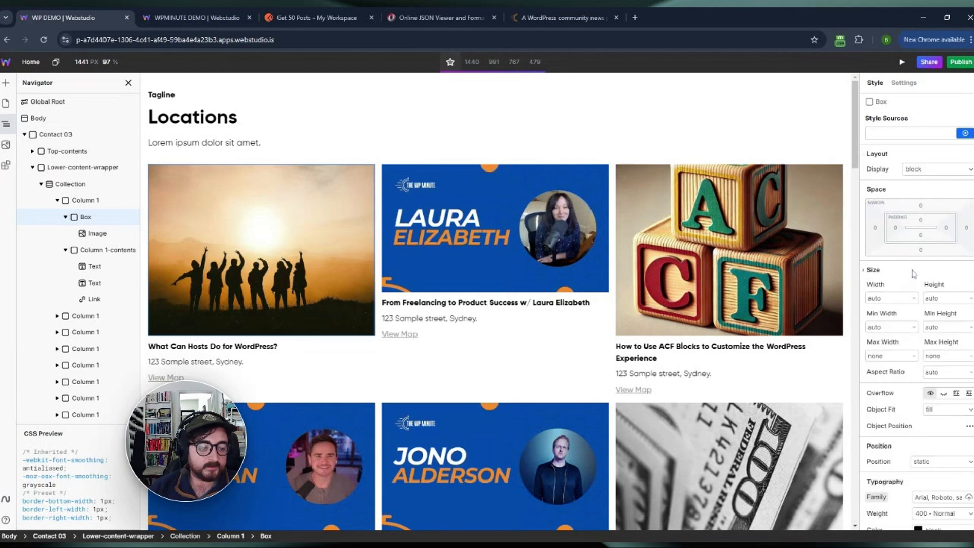
pyautogui.click(944, 300)
pyautogui.write('250')
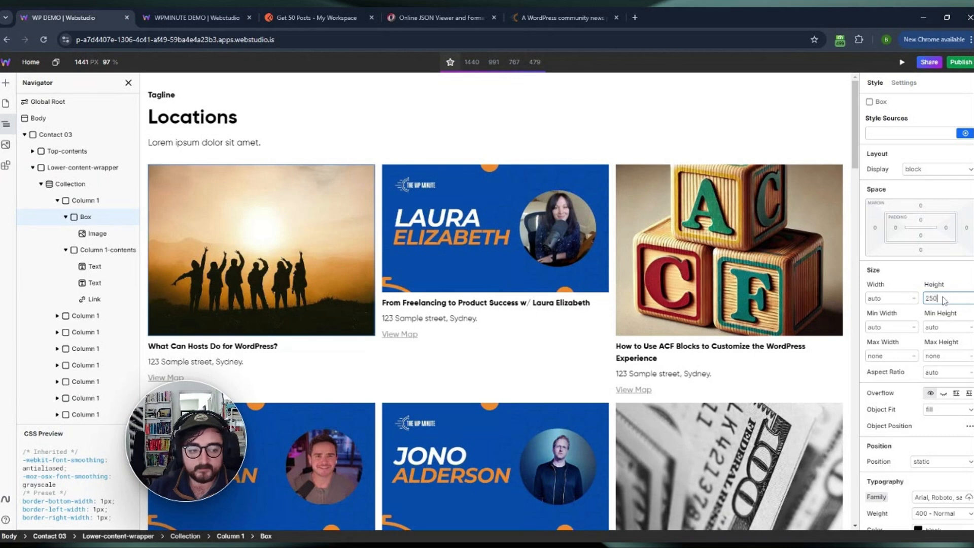
pyautogui.click(943, 394)
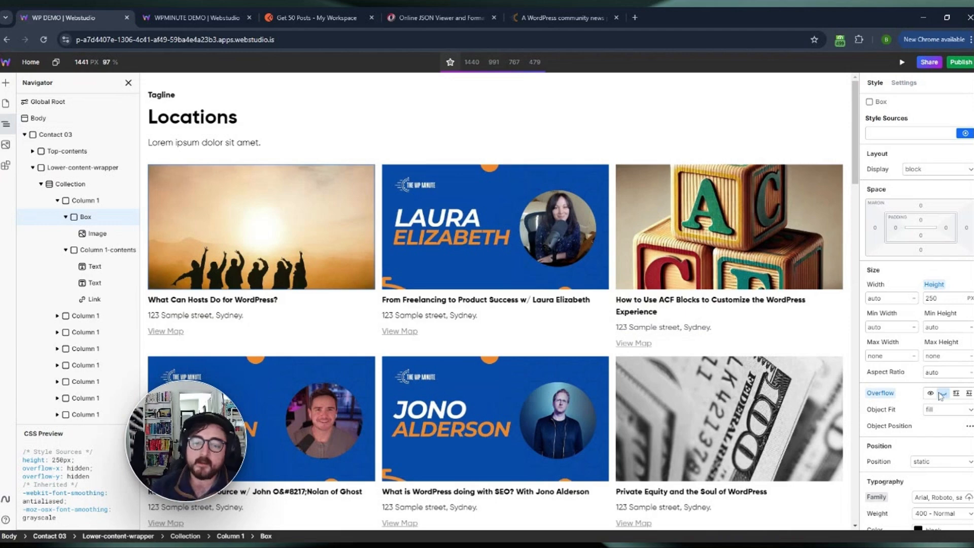
pyautogui.scroll(-6, 568, 290)
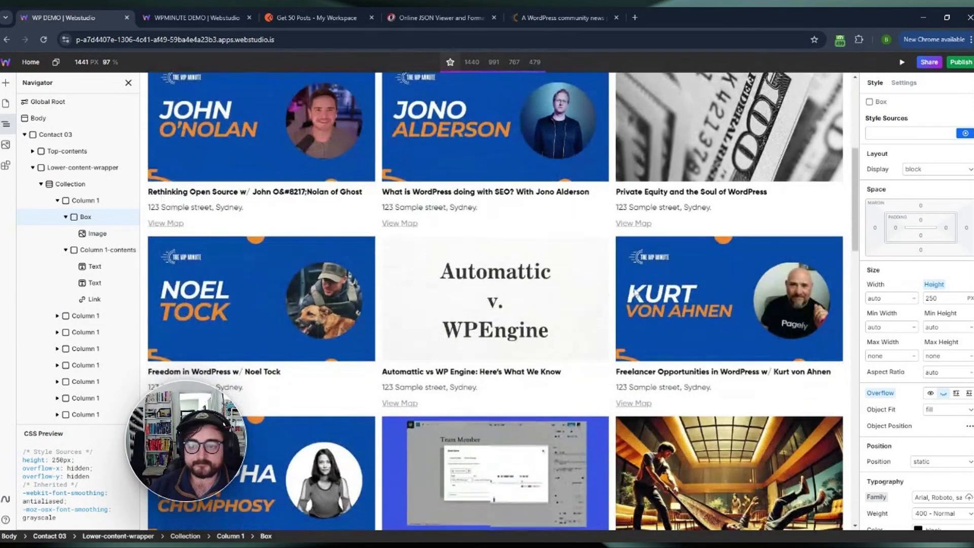
# Step: Review the cropped featured images and post titles from the first to the last row of the grid
pyautogui.scroll(6, 235, 305)
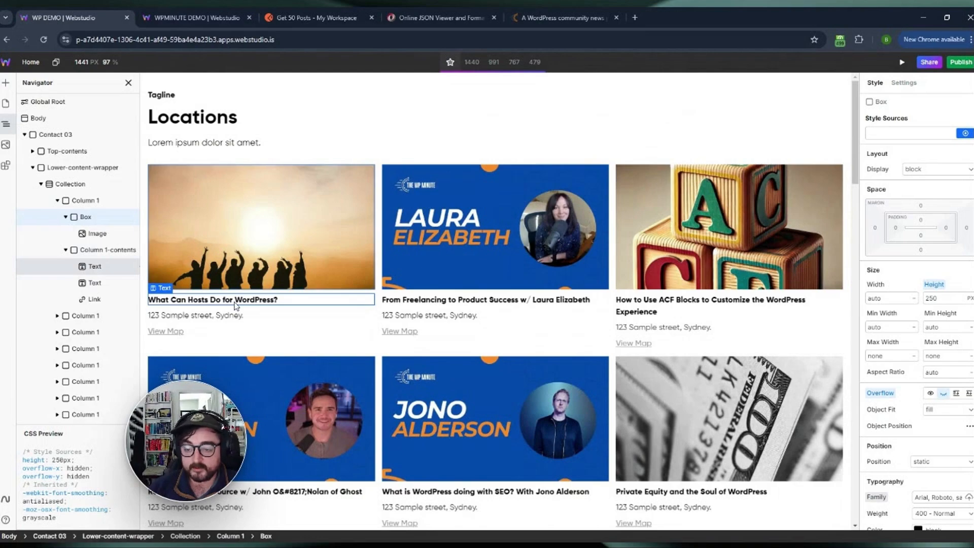
pyautogui.scroll(-8, 360, 311)
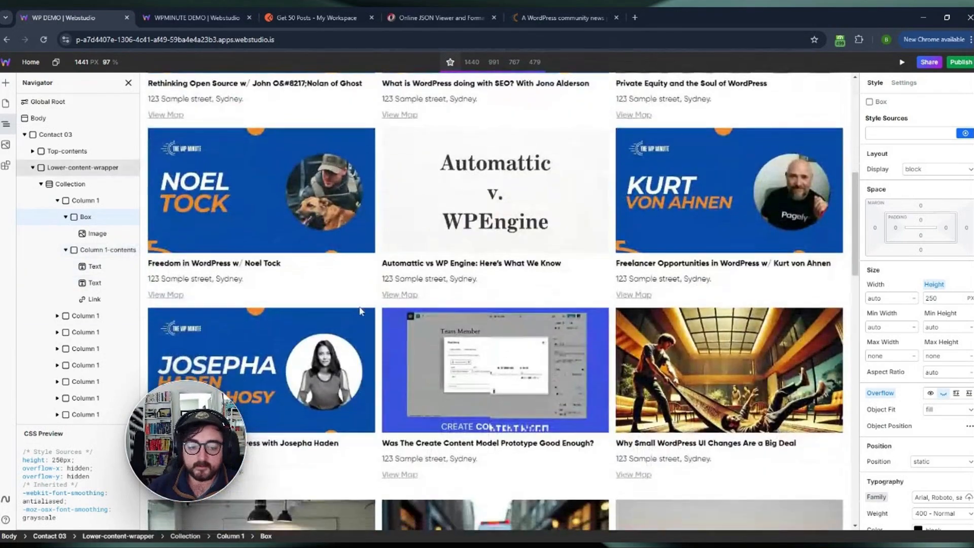
pyautogui.scroll(-14, 361, 311)
pyautogui.scroll(3, 360, 311)
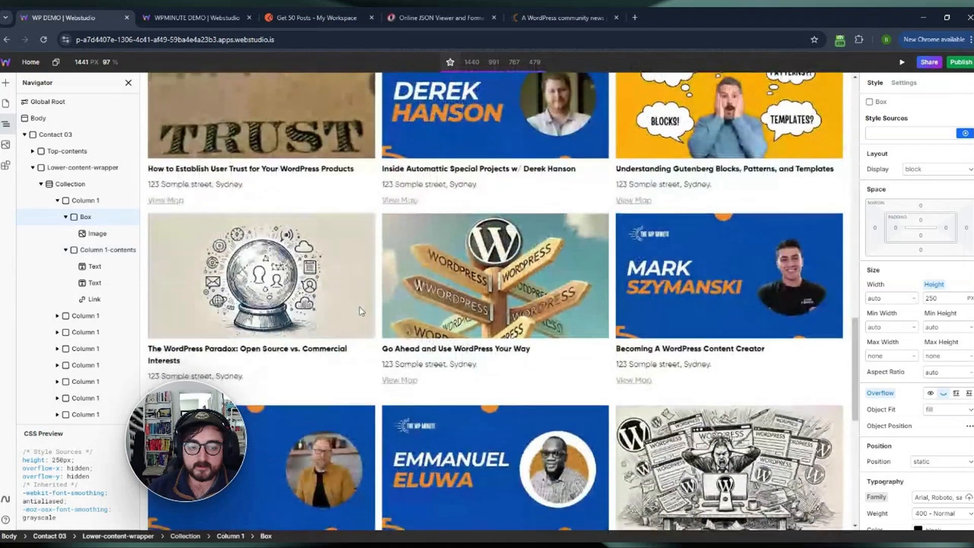
pyautogui.scroll(-9, 360, 311)
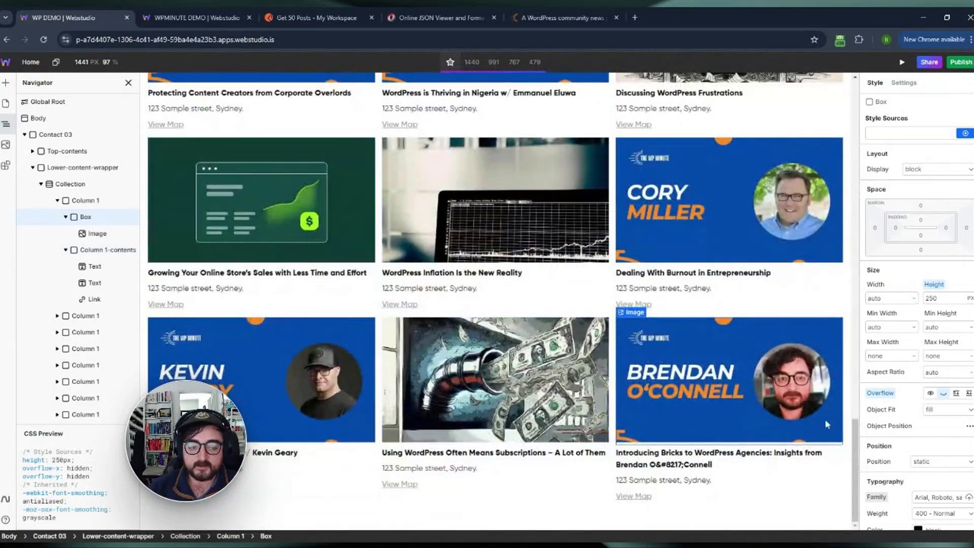
pyautogui.scroll(15, 838, 282)
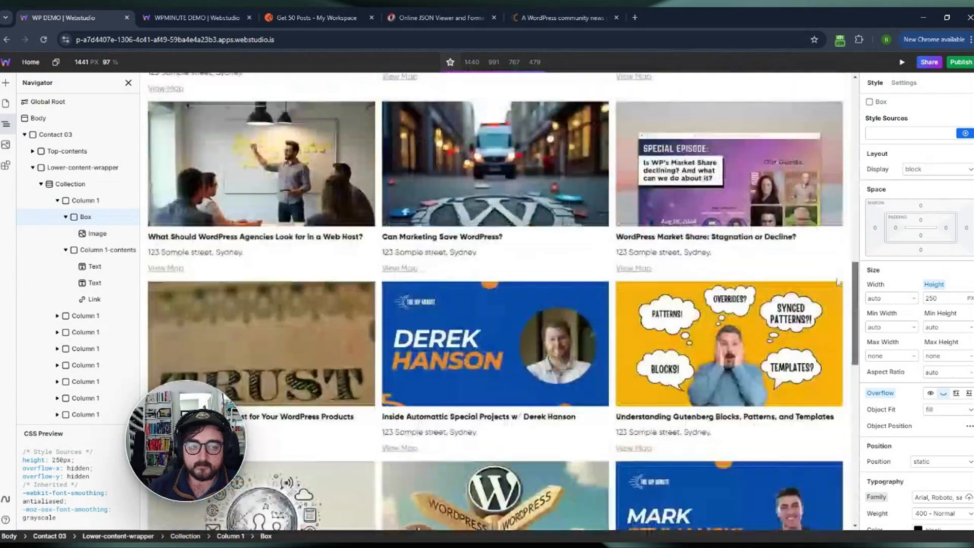
pyautogui.scroll(10, 838, 282)
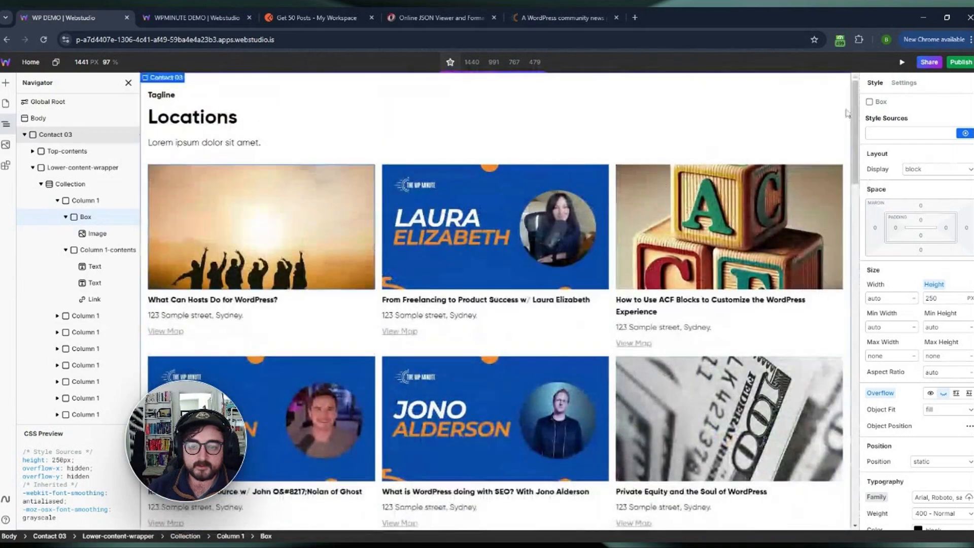
# Step: Add a Content Embed after the sample address Text in Column 1-contents, delete that Text, and expand the embed's elements
pyautogui.click(211, 315)
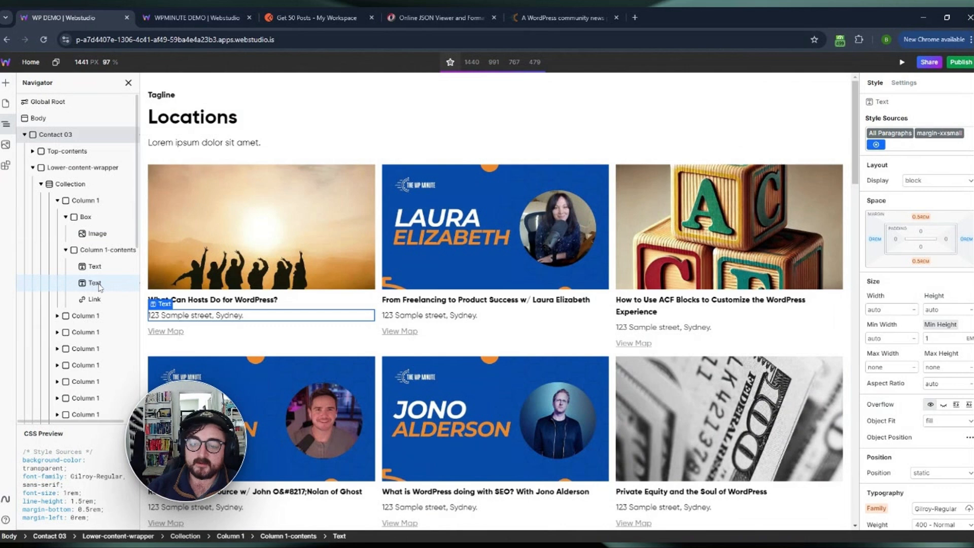
pyautogui.click(6, 84)
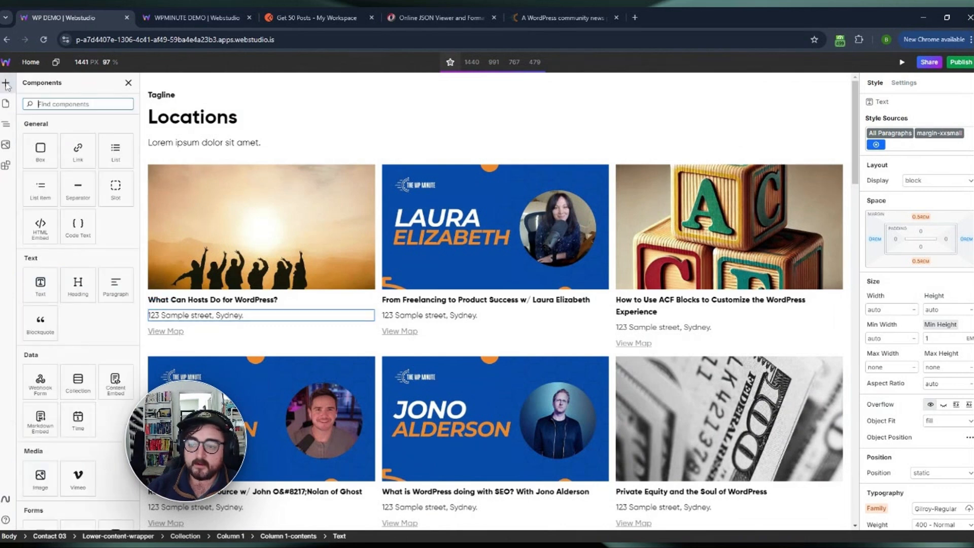
pyautogui.click(112, 381)
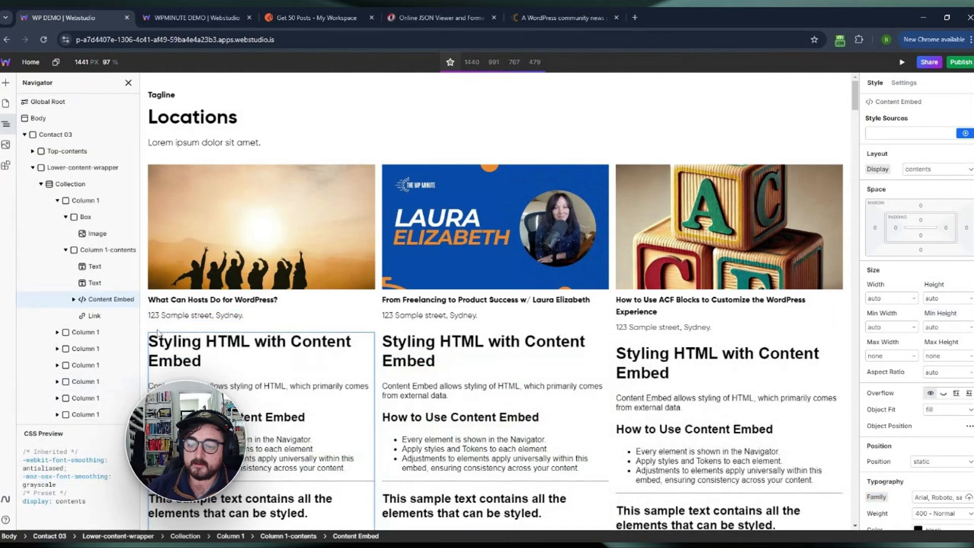
pyautogui.click(89, 284)
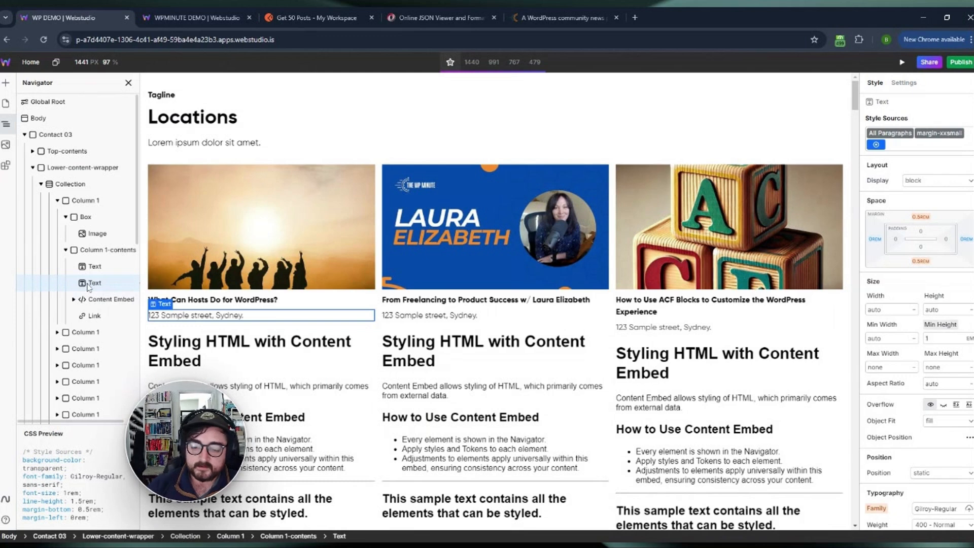
pyautogui.press('Delete')
pyautogui.click(73, 283)
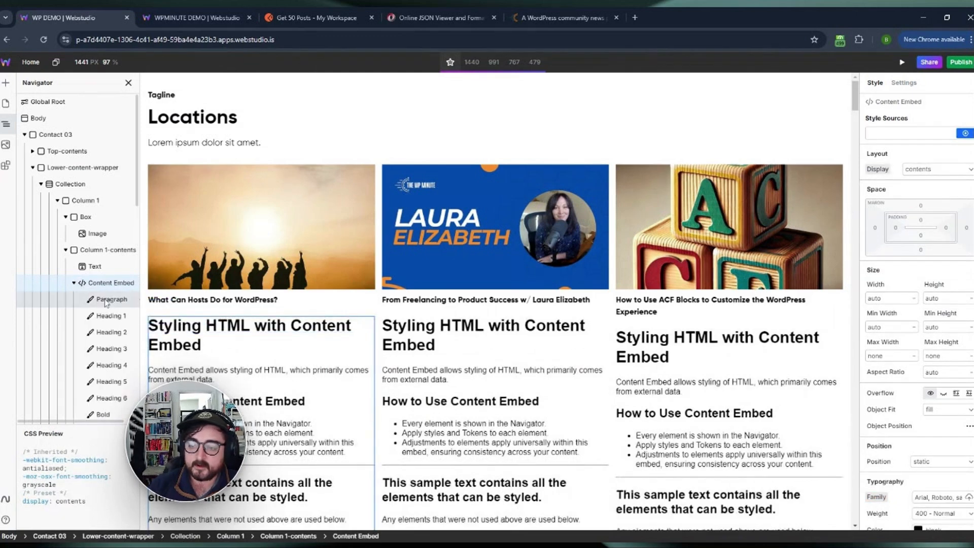
# Step: Replace the Content Embed's sample code with a binding to the expression Collection Item.excerpt
pyautogui.click(904, 83)
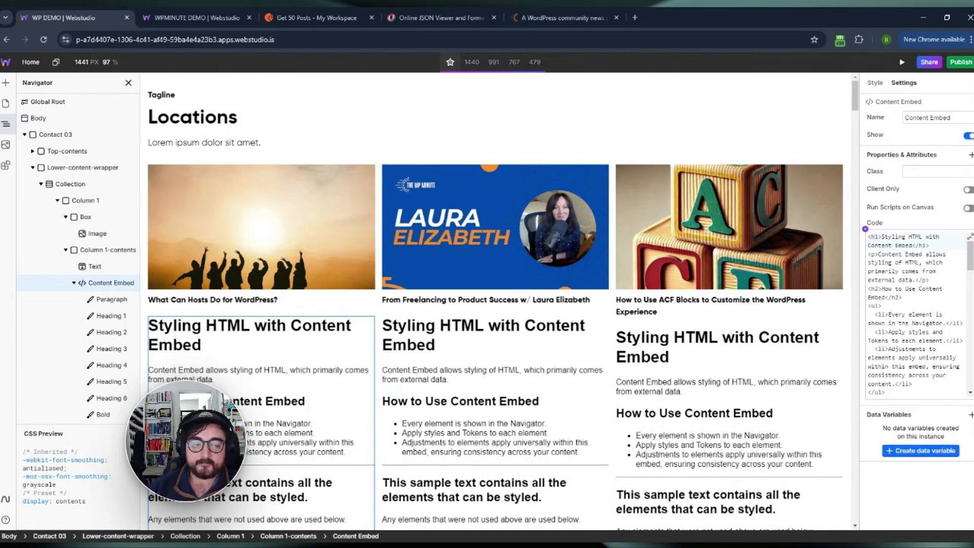
pyautogui.click(865, 229)
pyautogui.hotkey('ctrl', 'a')
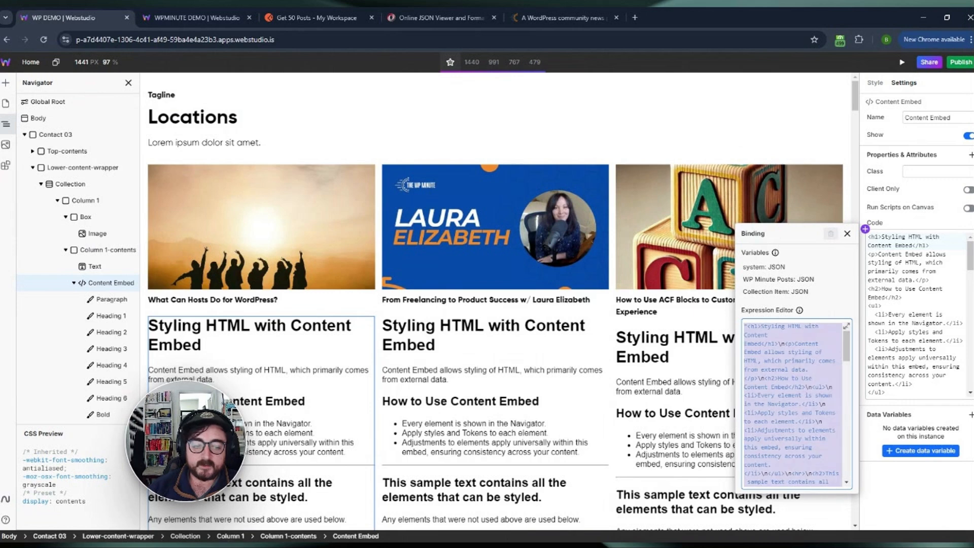
pyautogui.press('BackSpace')
pyautogui.click(766, 292)
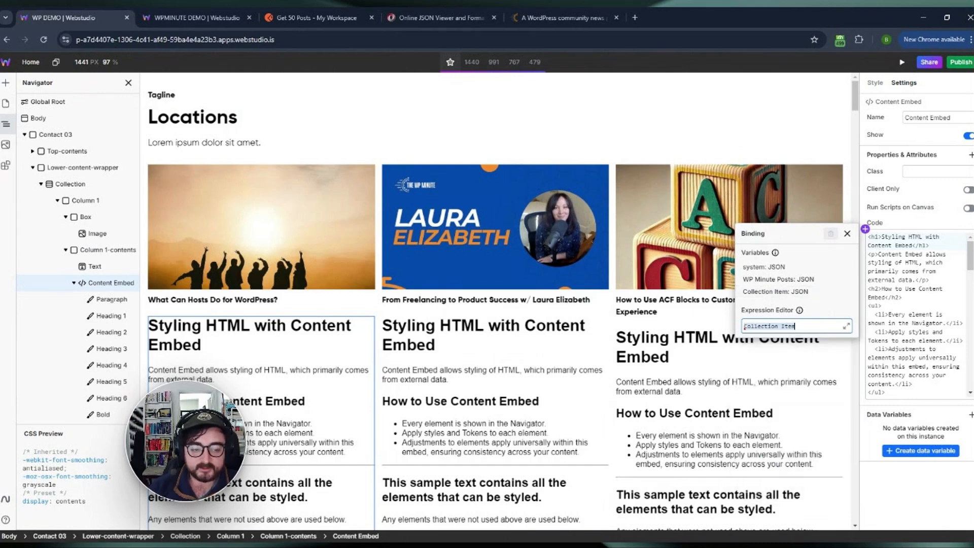
pyautogui.write('.')
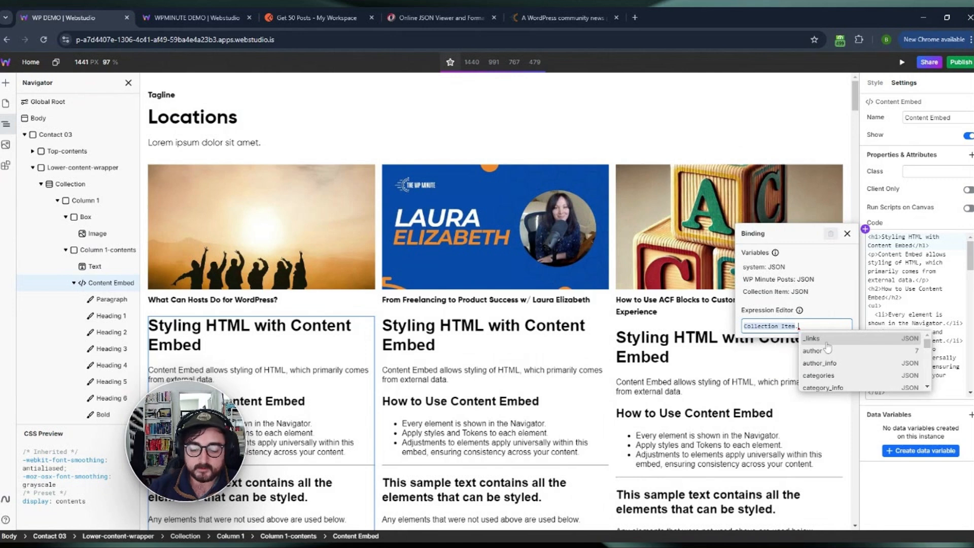
pyautogui.write('excerpt')
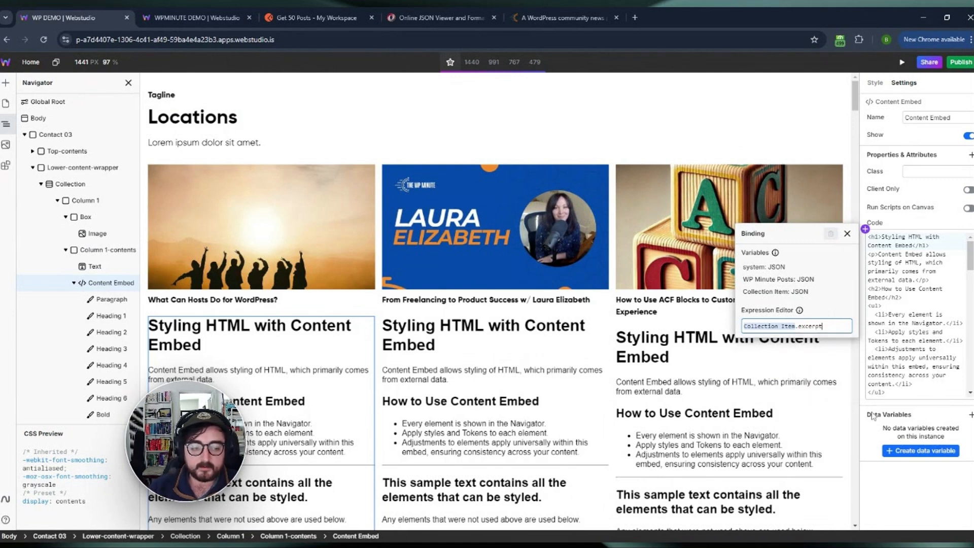
pyautogui.click(891, 475)
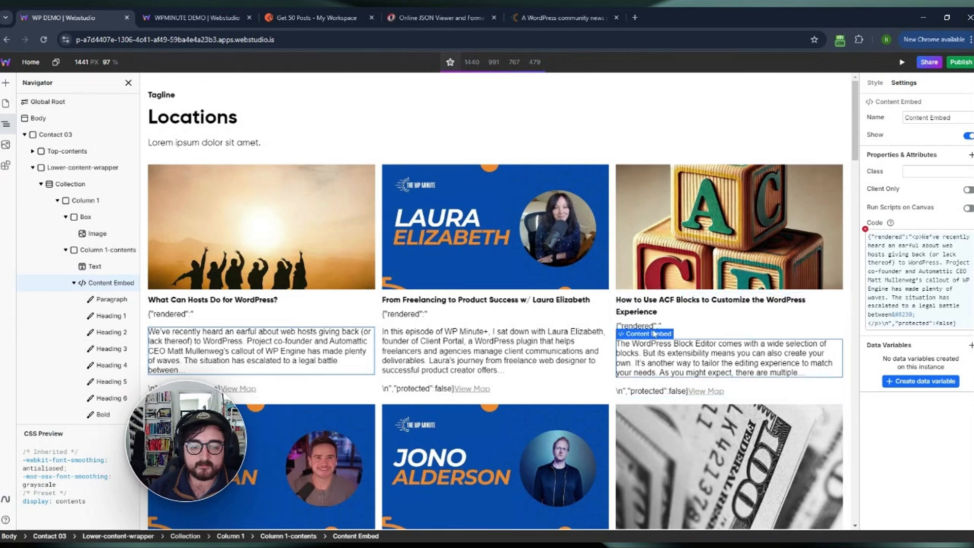
# Step: Extend the Content Embed's code binding to Collection Item.excerpt.rendered and check the excerpts down the grid
pyautogui.click(865, 229)
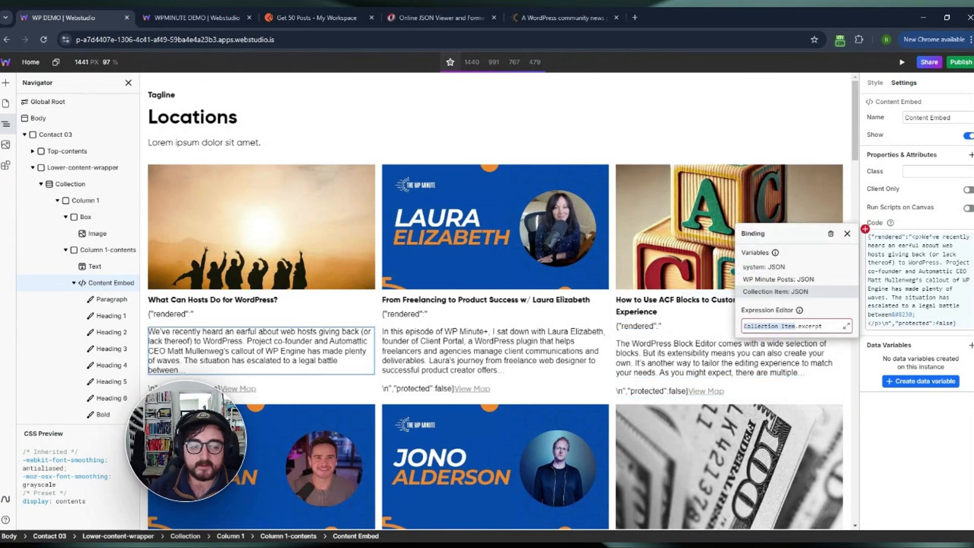
pyautogui.write('.')
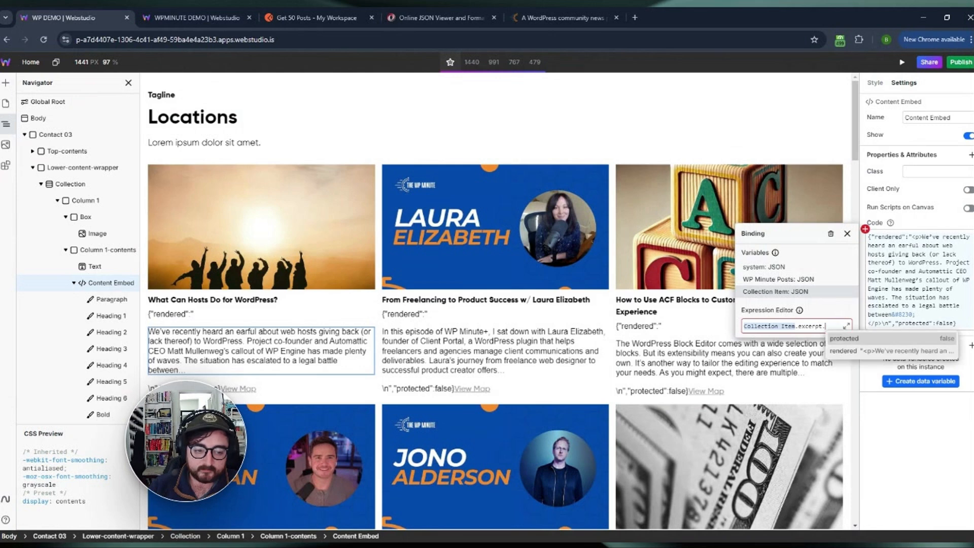
pyautogui.click(860, 351)
pyautogui.click(913, 429)
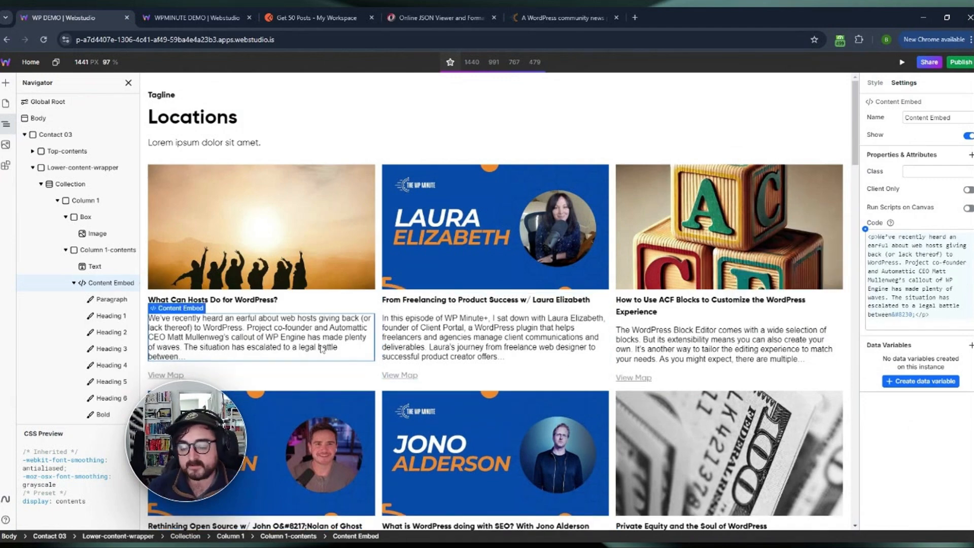
pyautogui.scroll(-9, 322, 348)
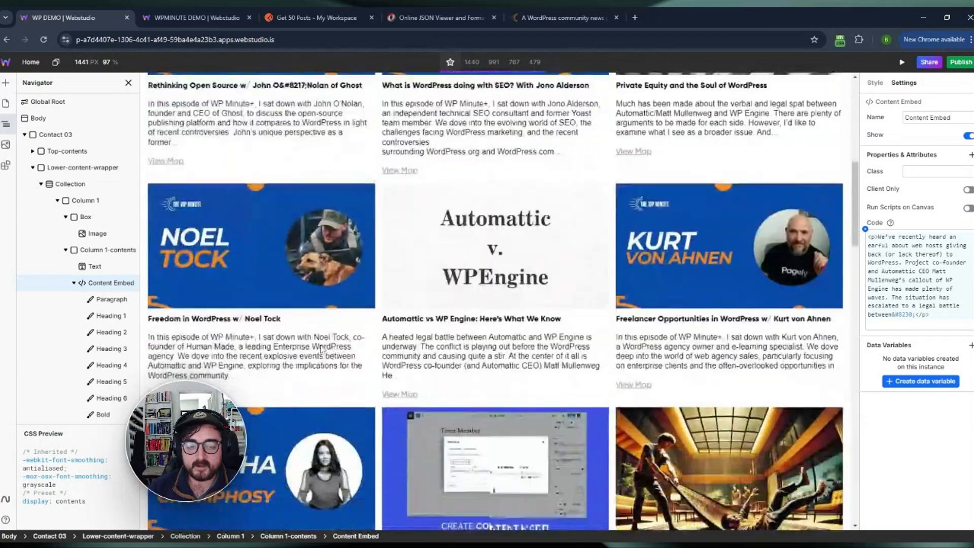
pyautogui.scroll(-6, 321, 348)
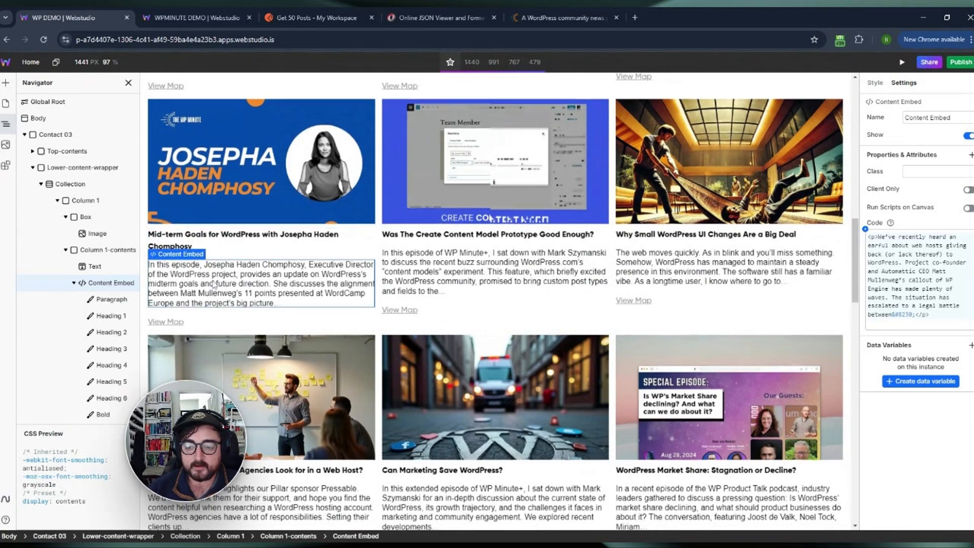
pyautogui.scroll(15, 213, 285)
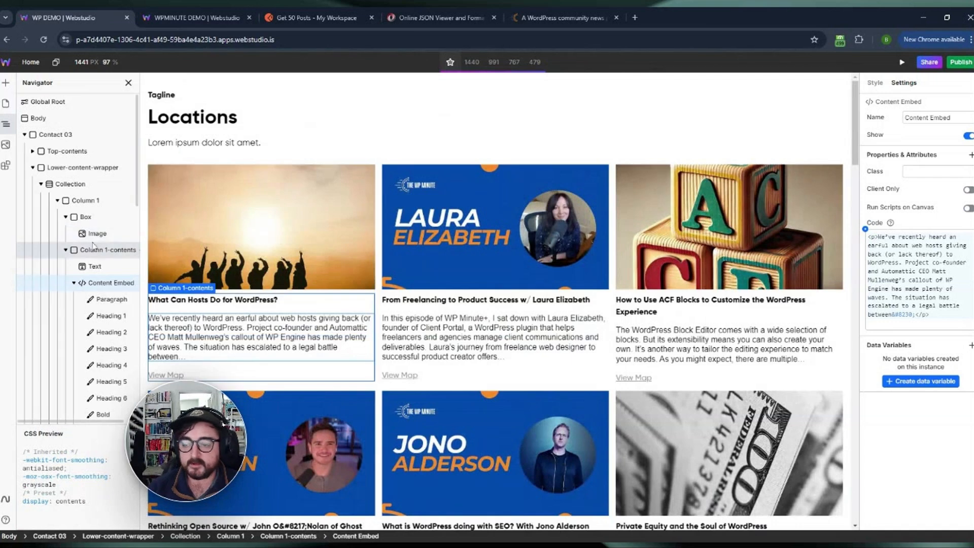
# Step: Collapse the first Column 1 and its nested Box in the element tree
pyautogui.click(84, 217)
pyautogui.click(64, 217)
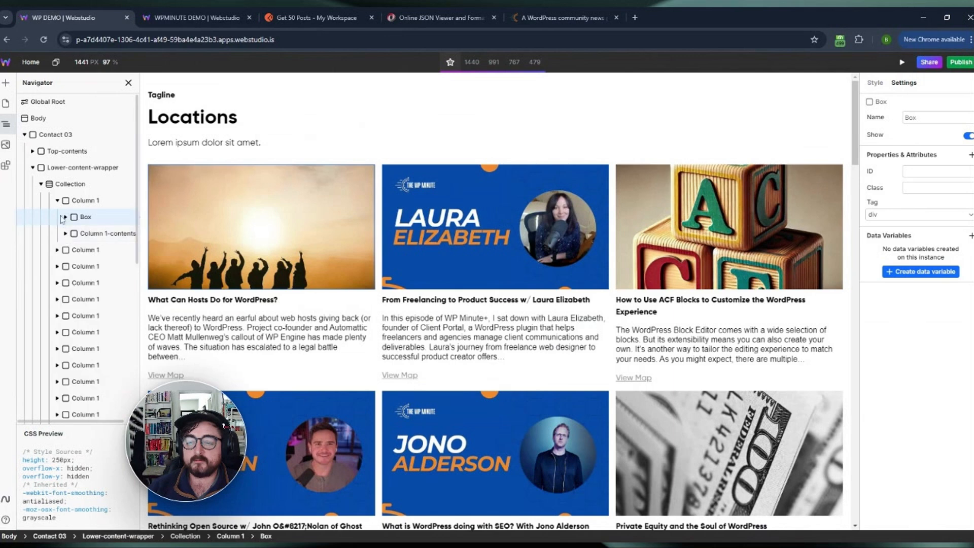
pyautogui.click(57, 200)
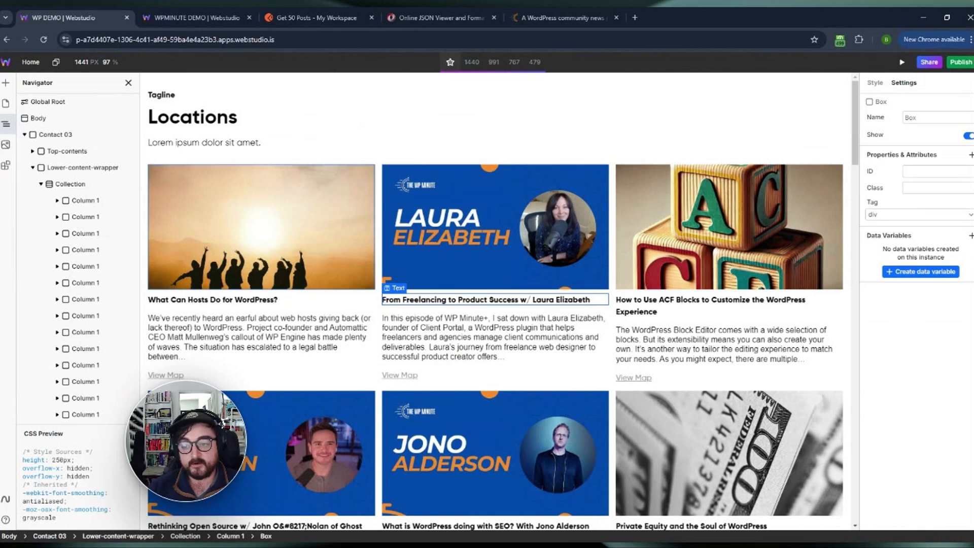
# Step: Start a new page under the Root folder and name it Posts
pyautogui.click(6, 105)
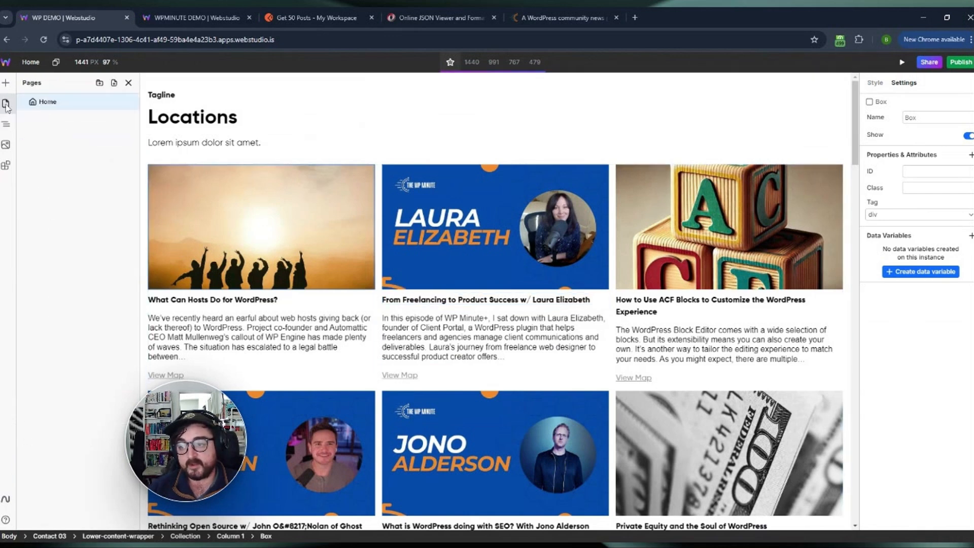
pyautogui.click(114, 83)
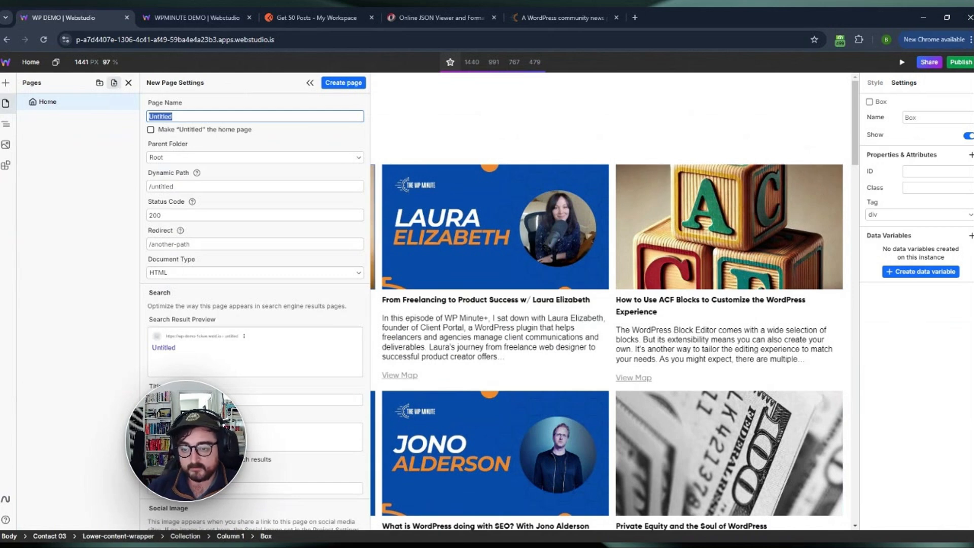
pyautogui.write('P')
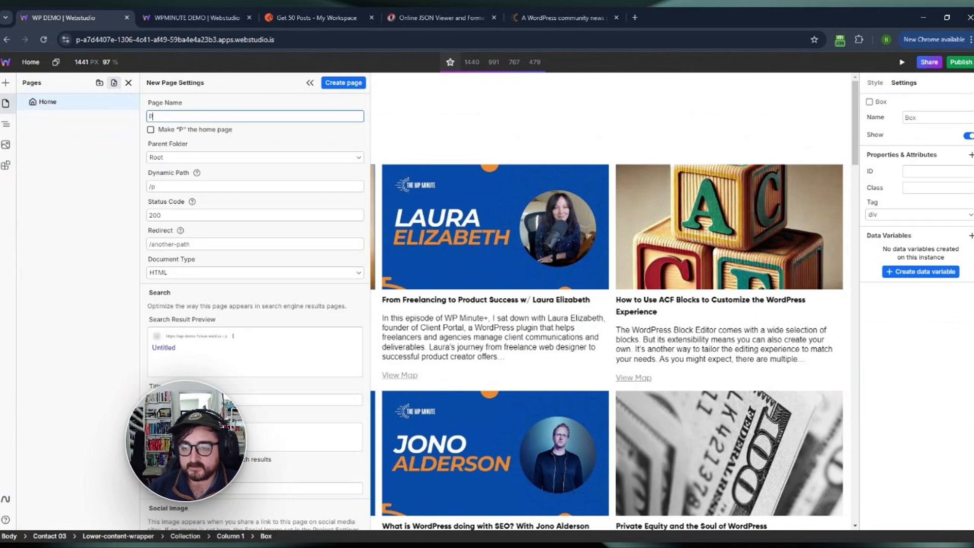
pyautogui.write('osts')
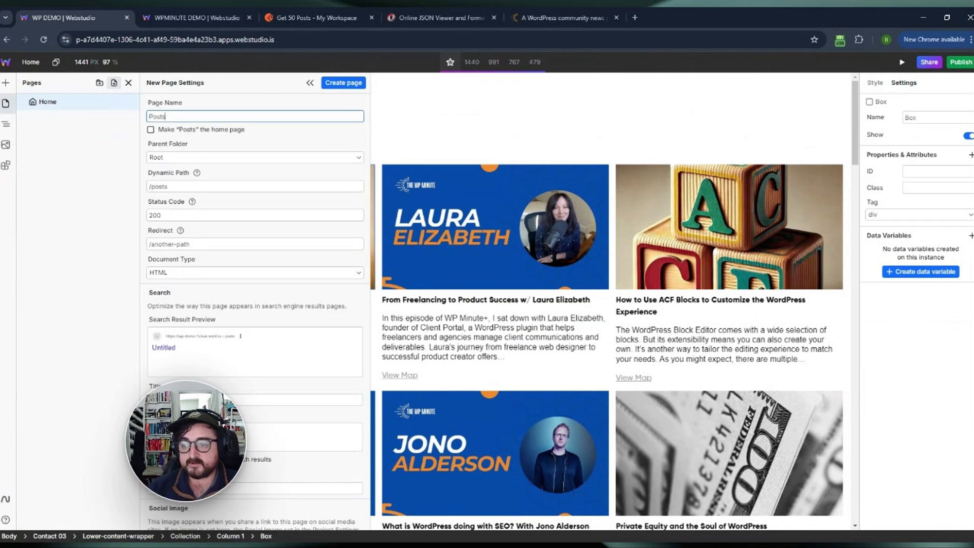
pyautogui.click(297, 139)
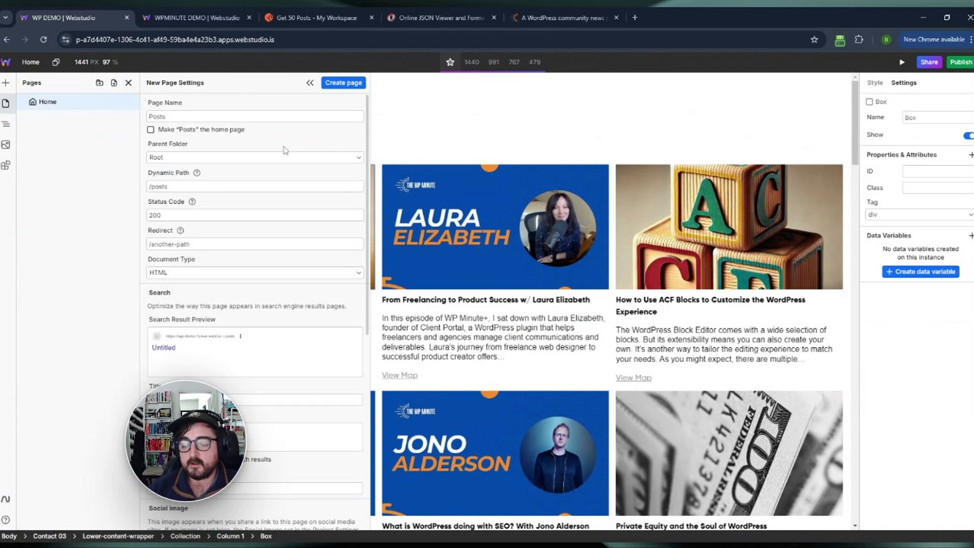
# Step: Set the new page's dynamic path to /posts/:slug and create the page
pyautogui.click(167, 186)
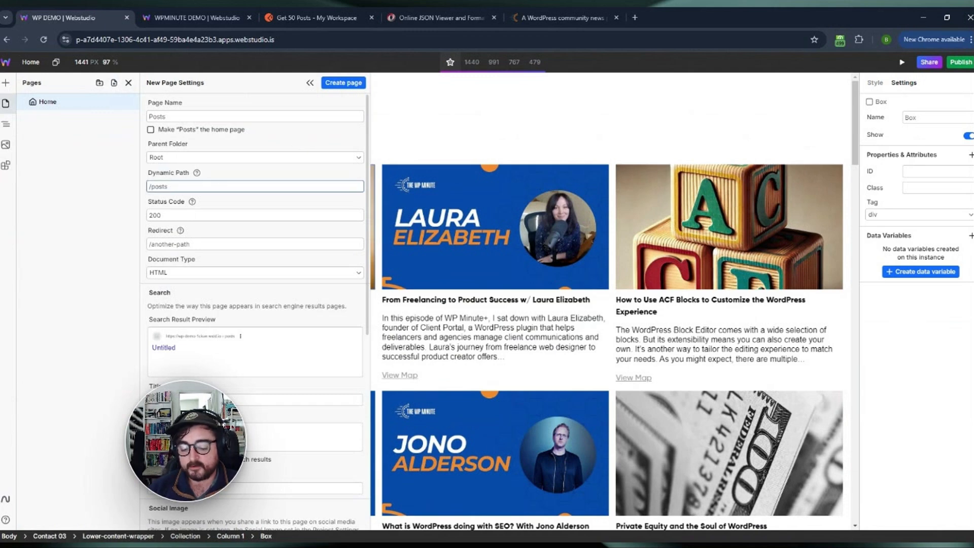
pyautogui.write('/')
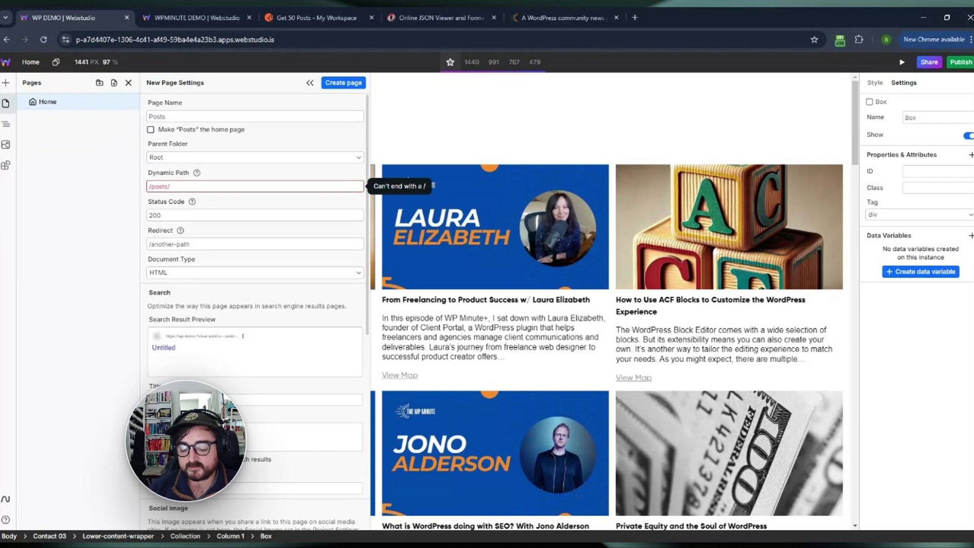
pyautogui.write(':slug')
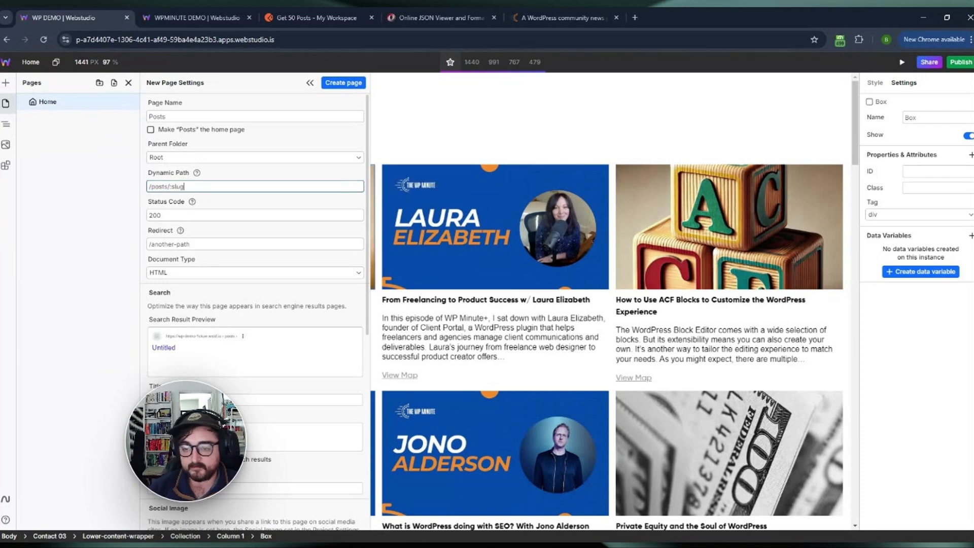
pyautogui.click(257, 173)
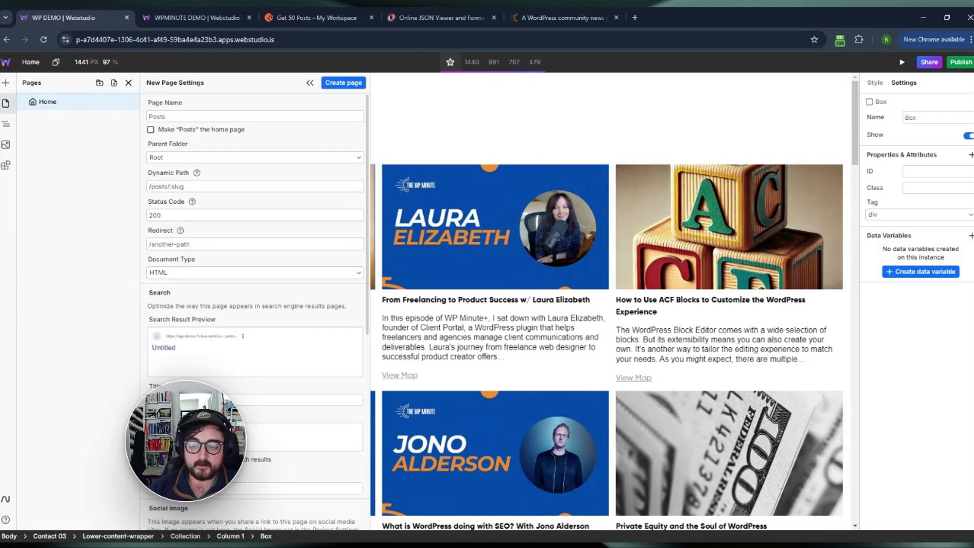
pyautogui.click(339, 84)
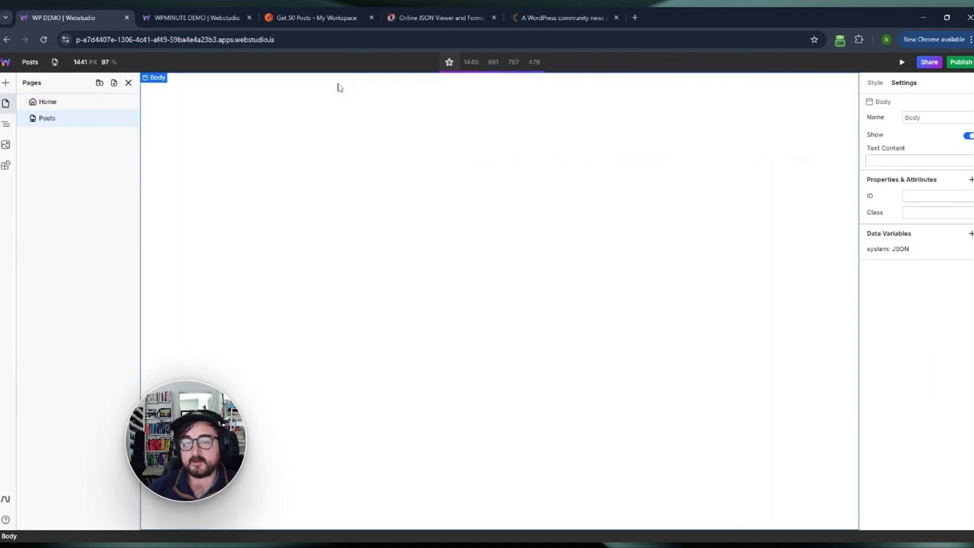
# Step: Insert the Blog Post header 03 section from the marketplace's CIQ Libraries-Sections collection into the empty Posts page
pyautogui.click(6, 165)
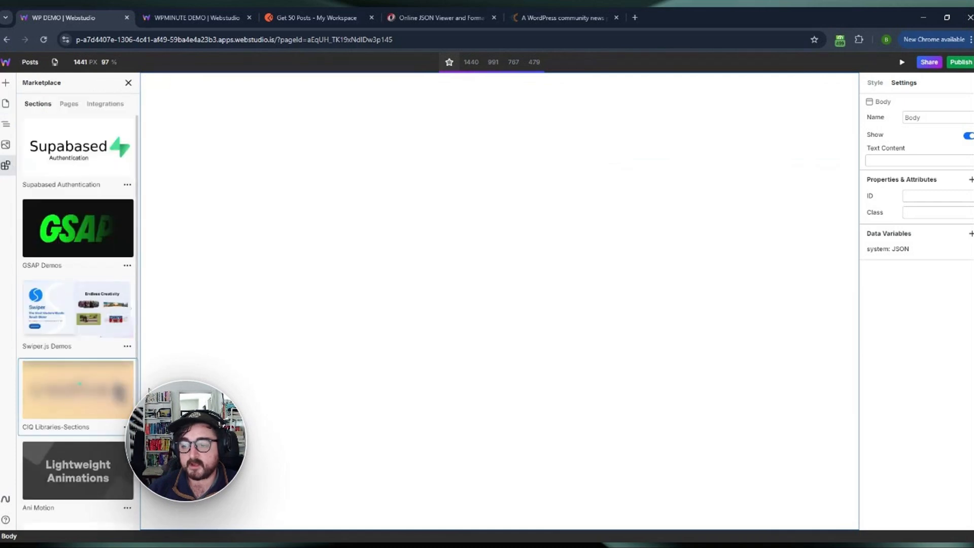
pyautogui.click(81, 263)
pyautogui.scroll(-5, 86, 318)
pyautogui.scroll(-10, 87, 319)
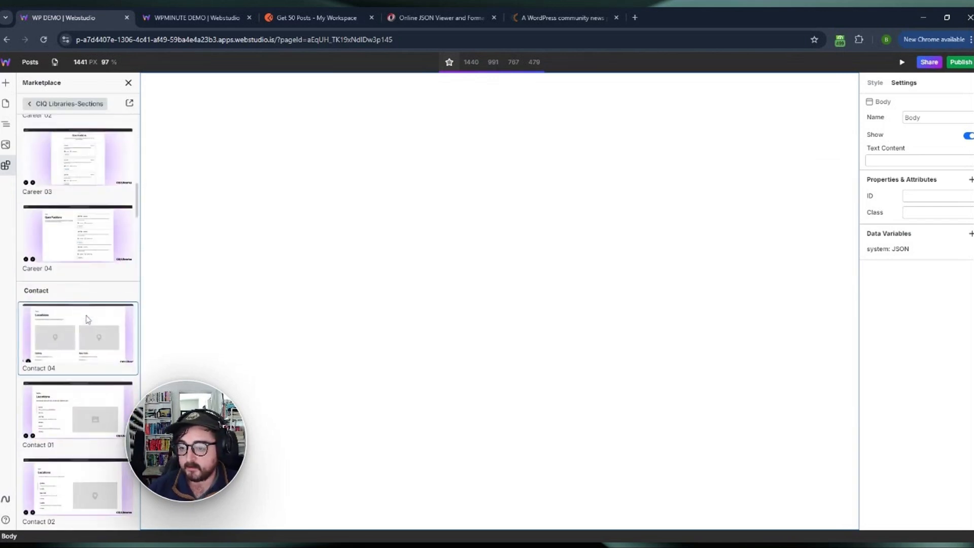
pyautogui.scroll(-15, 87, 318)
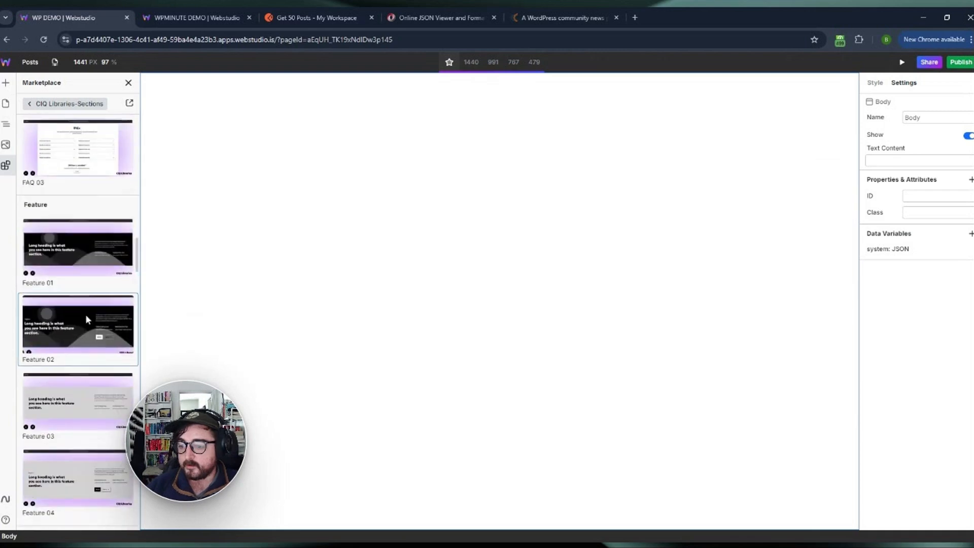
pyautogui.scroll(-10, 88, 318)
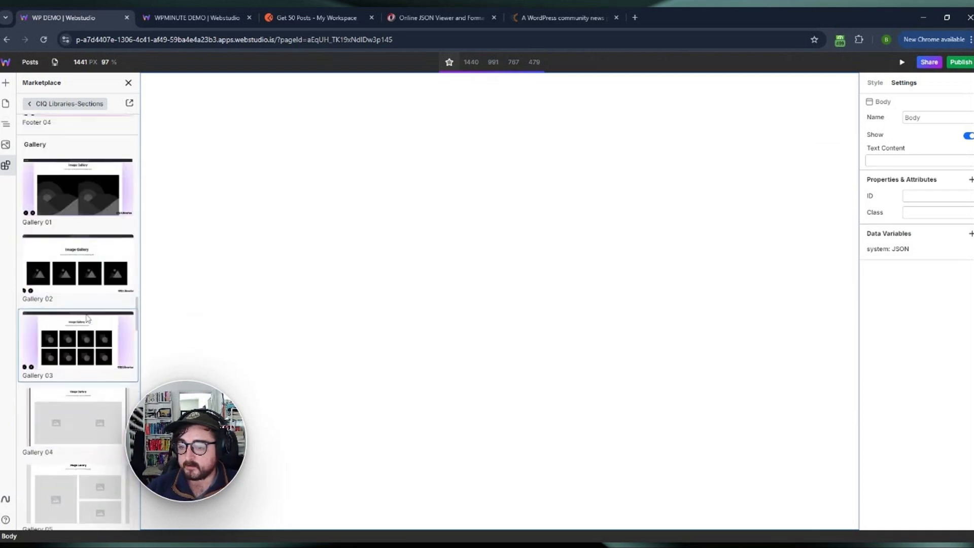
pyautogui.scroll(-15, 87, 318)
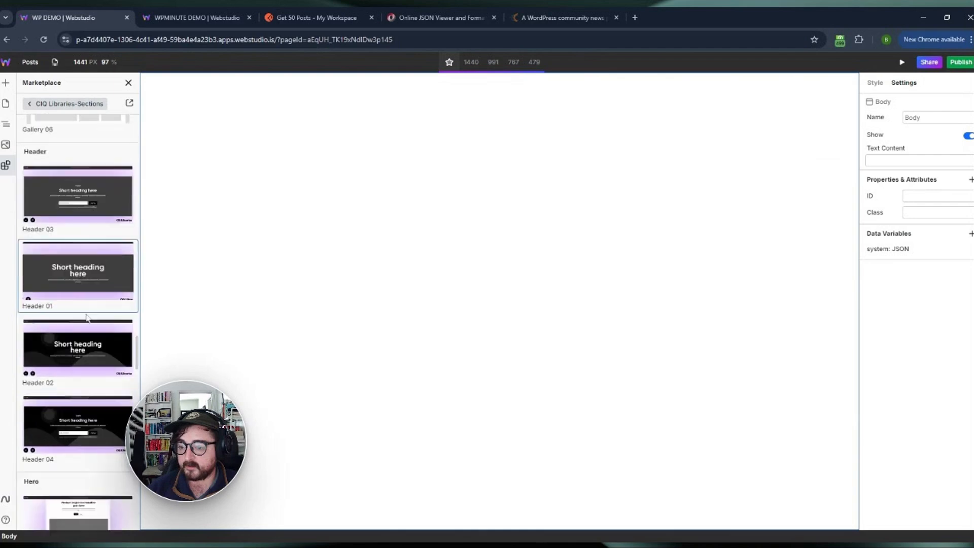
pyautogui.scroll(-15, 88, 319)
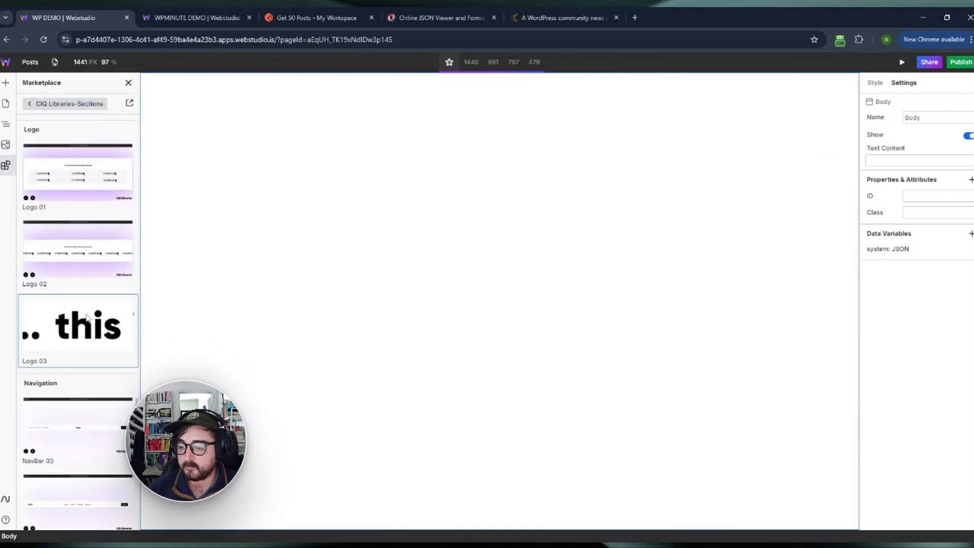
pyautogui.scroll(-3, 86, 318)
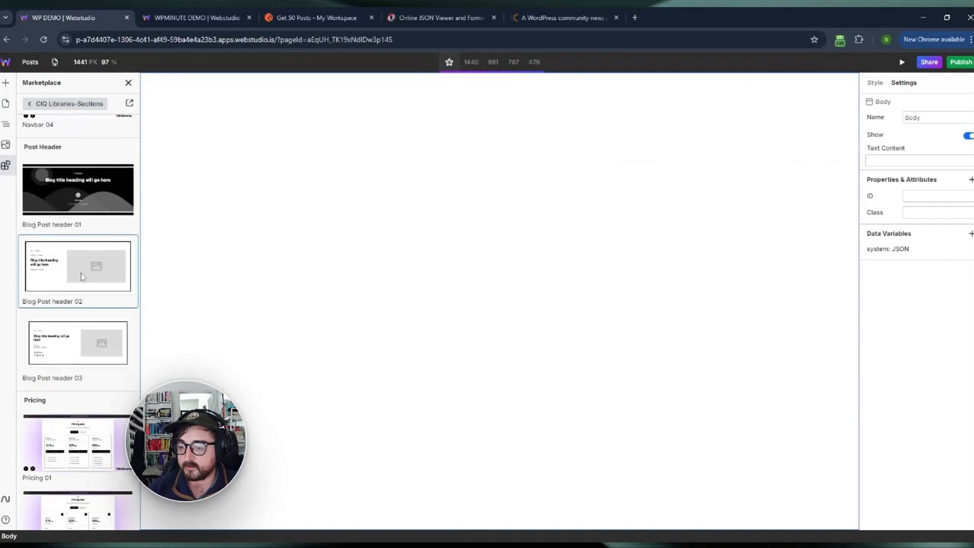
pyautogui.click(64, 353)
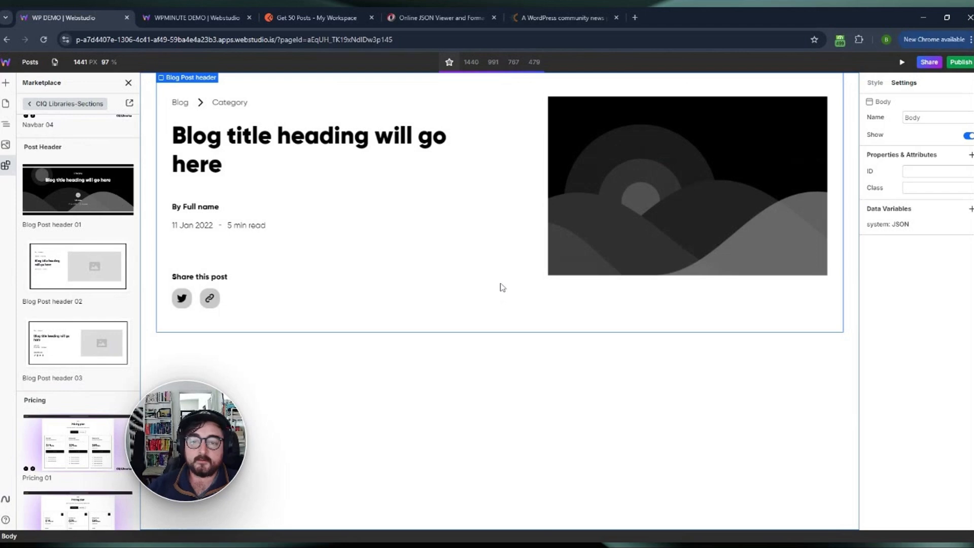
# Step: Add a box below the Blog Post header and nest a second box inside it
pyautogui.press('z')
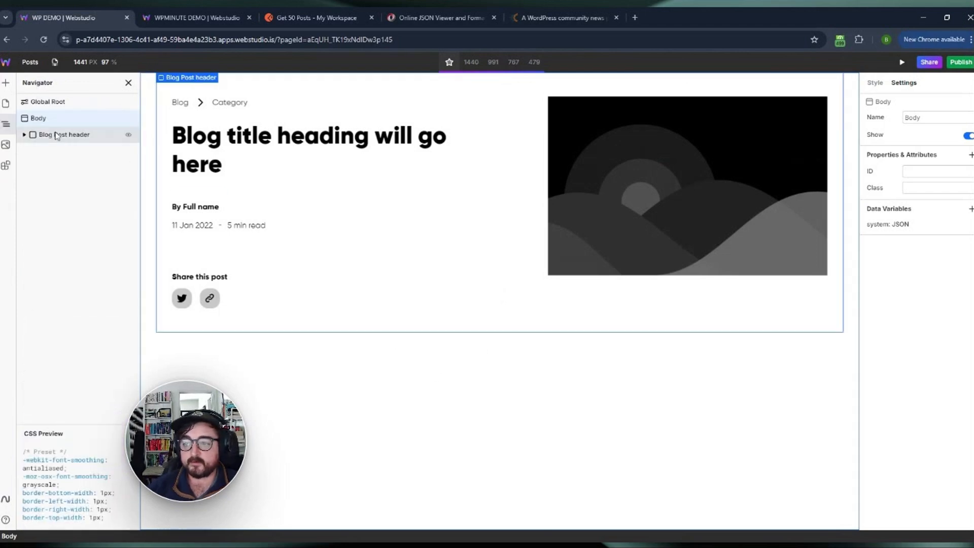
pyautogui.click(6, 82)
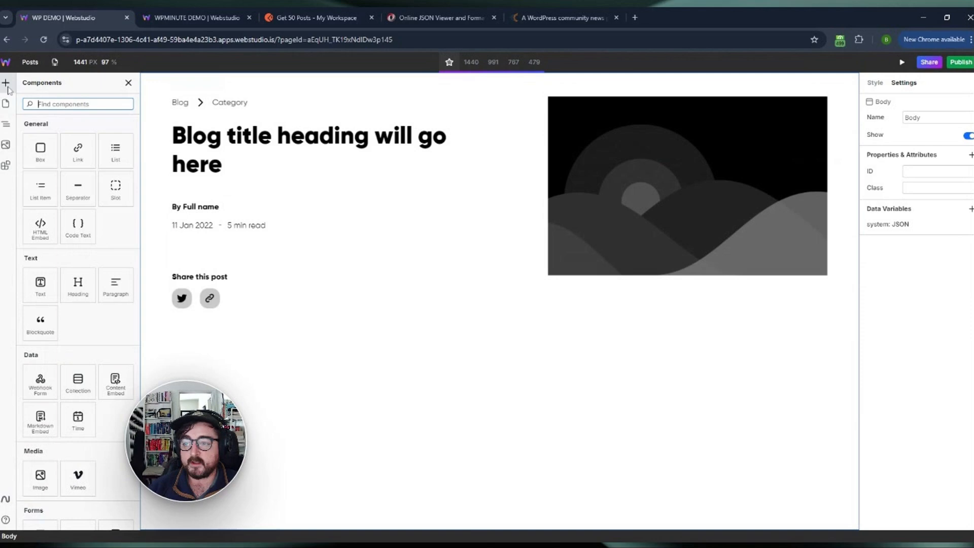
pyautogui.click(44, 154)
pyautogui.click(7, 83)
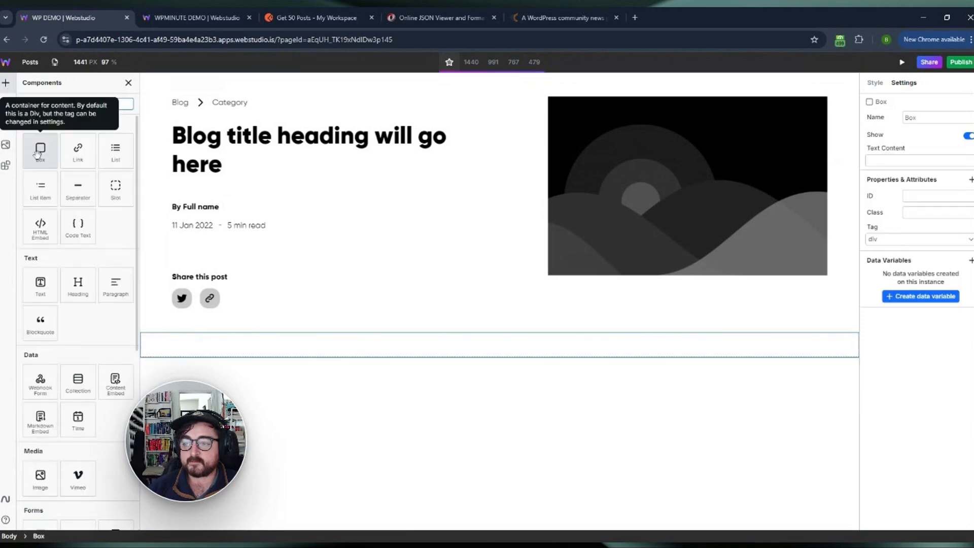
pyautogui.click(43, 153)
pyautogui.click(887, 160)
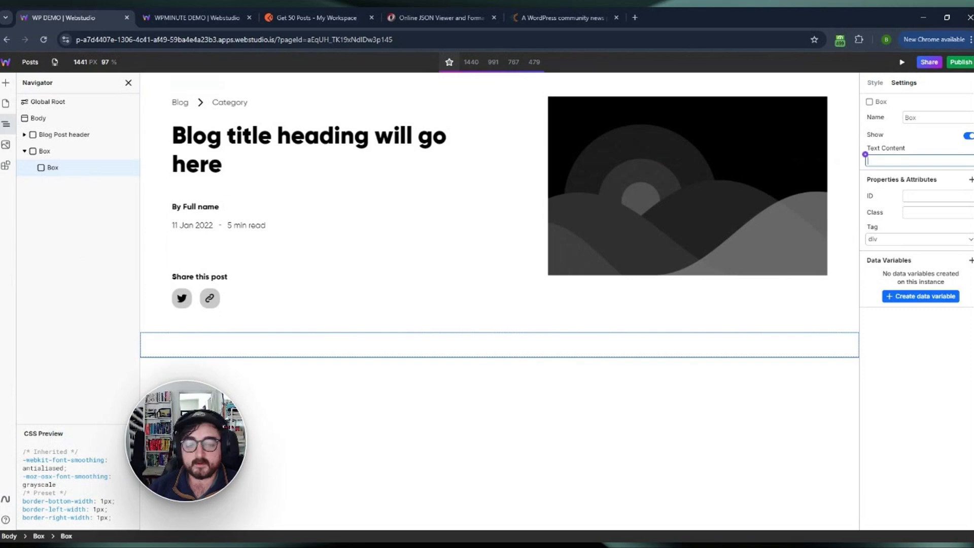
pyautogui.write('Container')
pyautogui.hotkey('ctrl', 'a')
pyautogui.press('BackSpace')
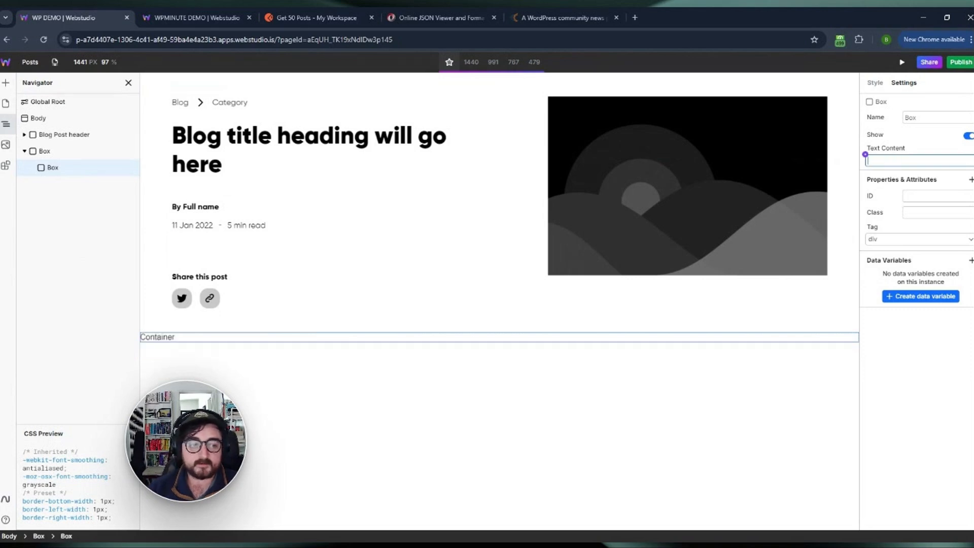
pyautogui.click(874, 83)
pyautogui.click(892, 133)
pyautogui.write('conta')
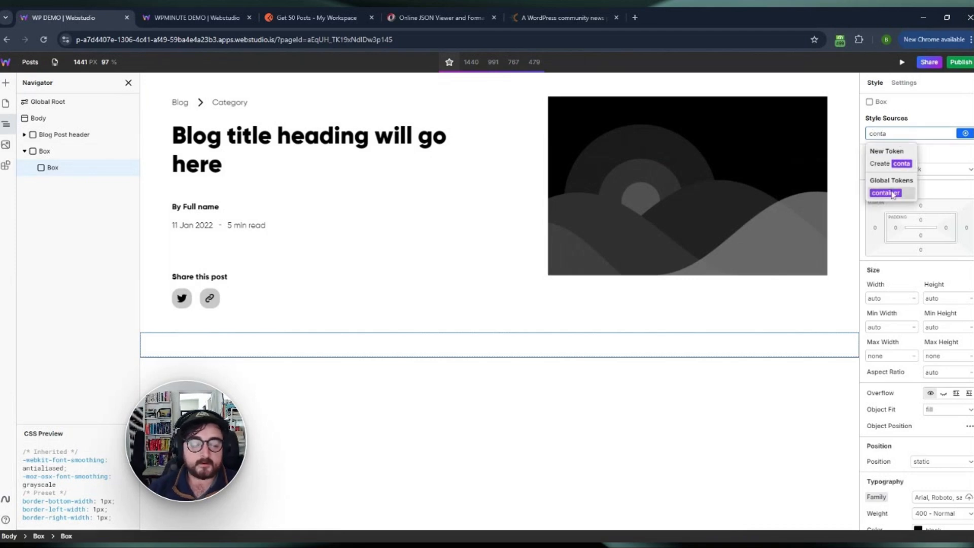
pyautogui.click(937, 154)
pyautogui.doubleClick(878, 133)
pyautogui.press('BackSpace')
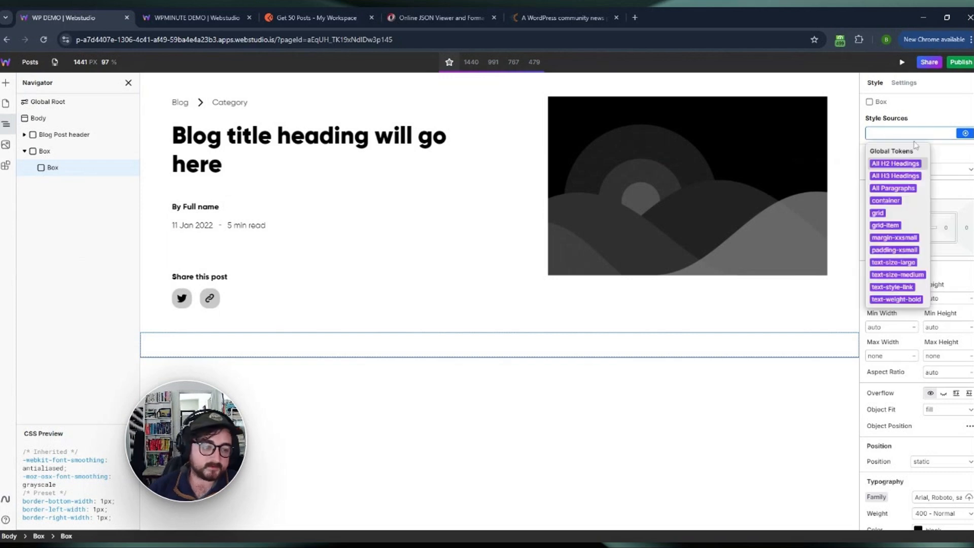
pyautogui.press('Escape')
# Step: Set the inner box's width to 800 px and its left and right margins to auto
pyautogui.click(886, 303)
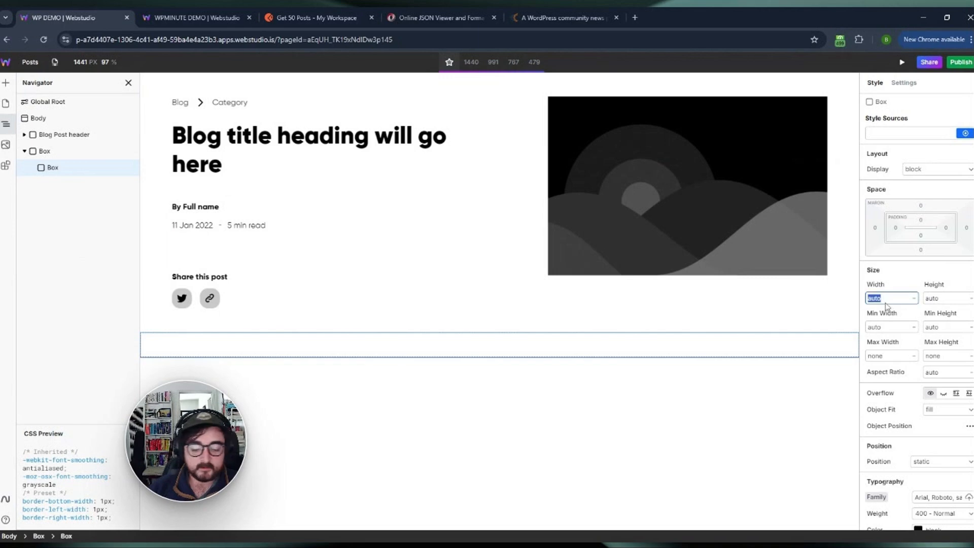
pyautogui.write('800')
pyautogui.press('Return')
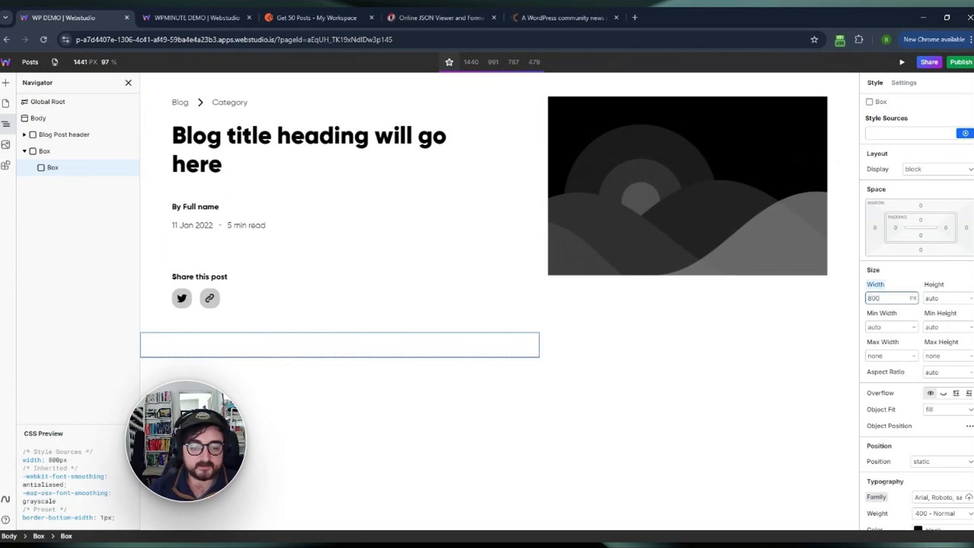
pyautogui.click(875, 227)
pyautogui.write('auto')
pyautogui.press('Return')
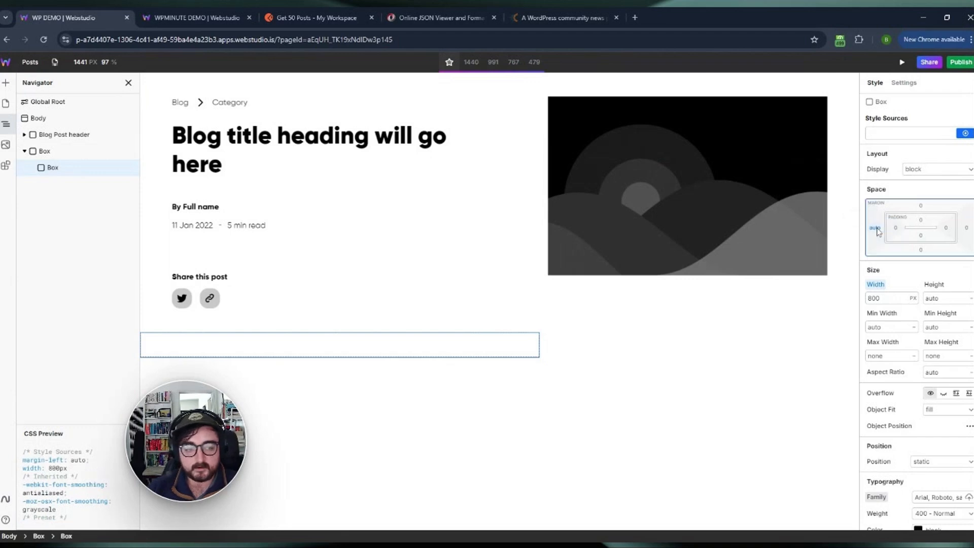
pyautogui.click(966, 228)
pyautogui.write('auto')
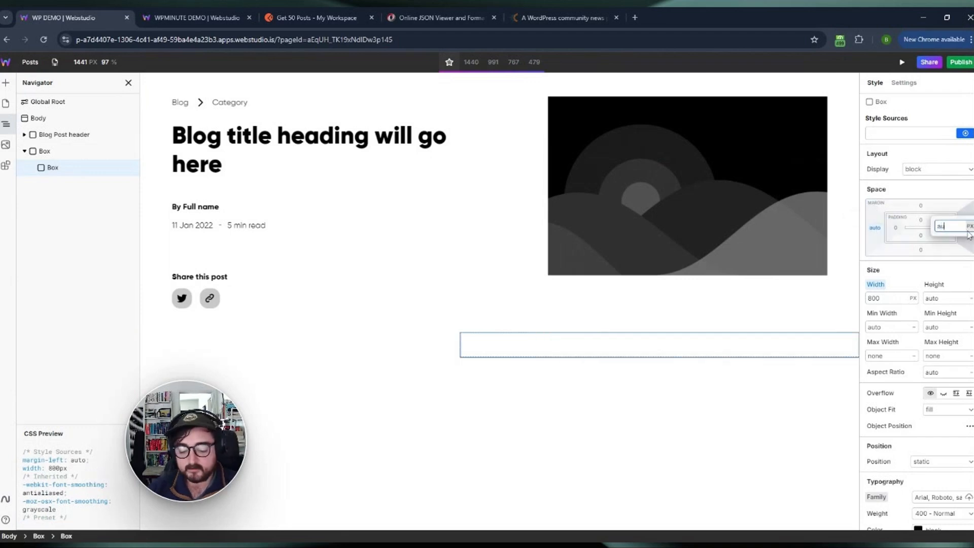
pyautogui.press('Return')
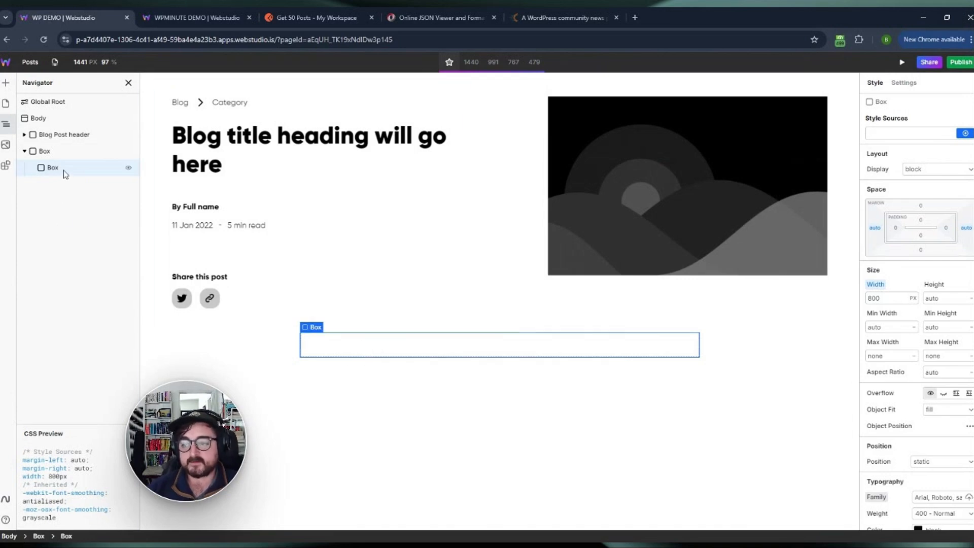
# Step: Add a Content Embed inside the inner box and delete the extra Text element beneath it
pyautogui.click(7, 84)
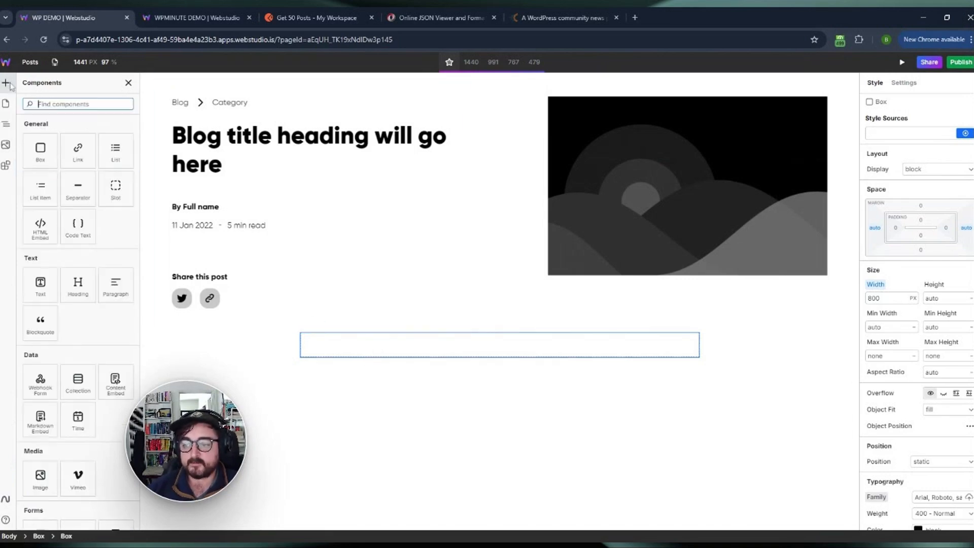
pyautogui.click(114, 380)
pyautogui.moveTo(65, 186)
pyautogui.mouseDown()
pyautogui.moveTo(55, 185)
pyautogui.moveTo(62, 172)
pyautogui.mouseUp()
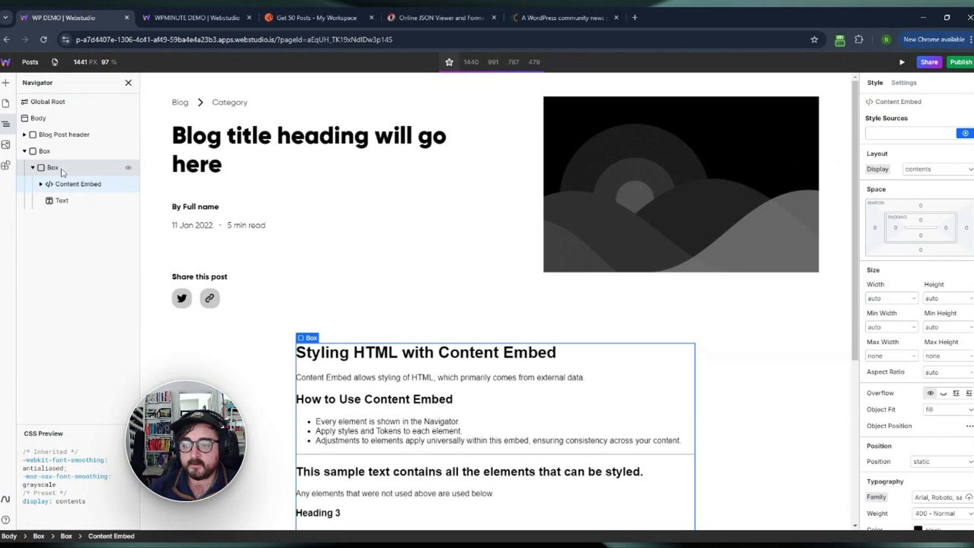
pyautogui.click(62, 200)
pyautogui.press('Delete')
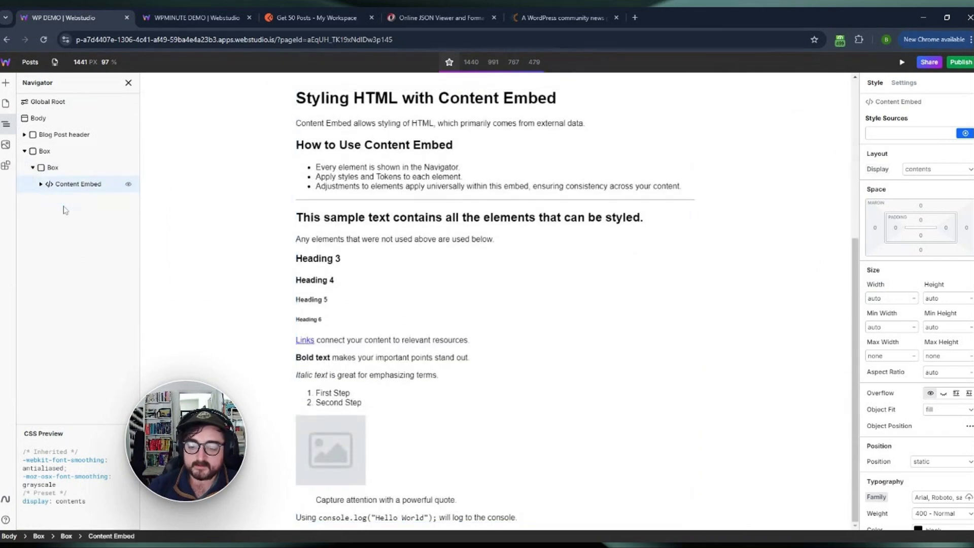
pyautogui.scroll(1, 194, 243)
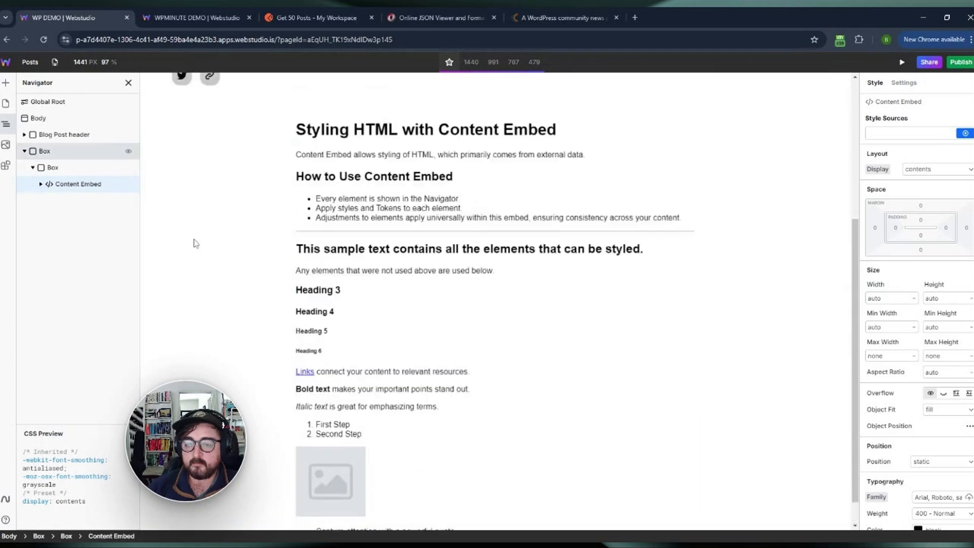
pyautogui.scroll(5, 194, 243)
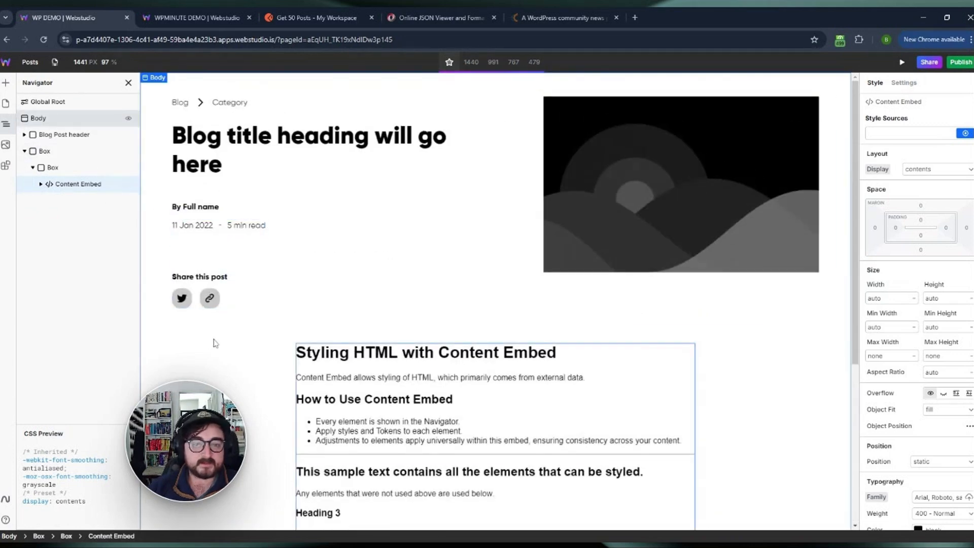
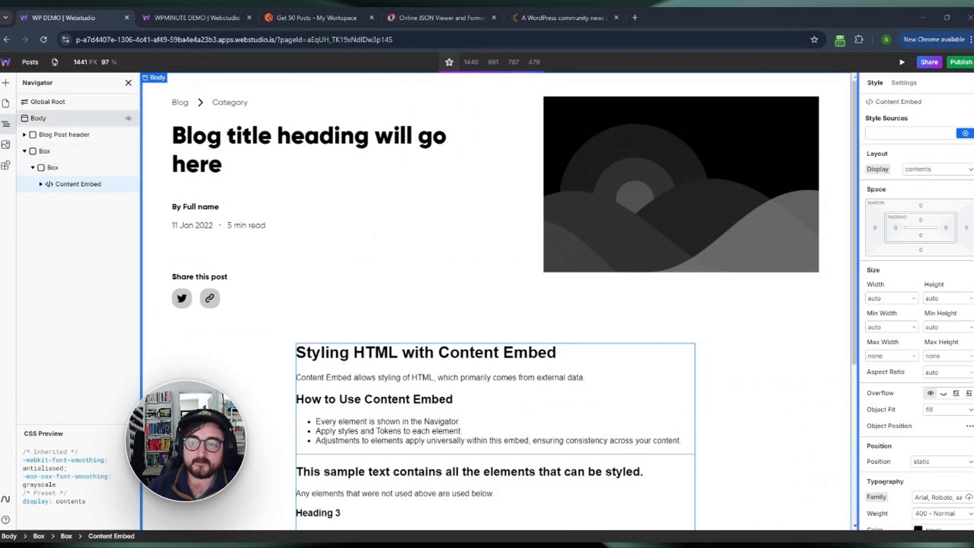
# Step: Copy the resource URL from the WP Minute Posts variable on the Home page's Body
pyautogui.click(5, 103)
pyautogui.click(67, 121)
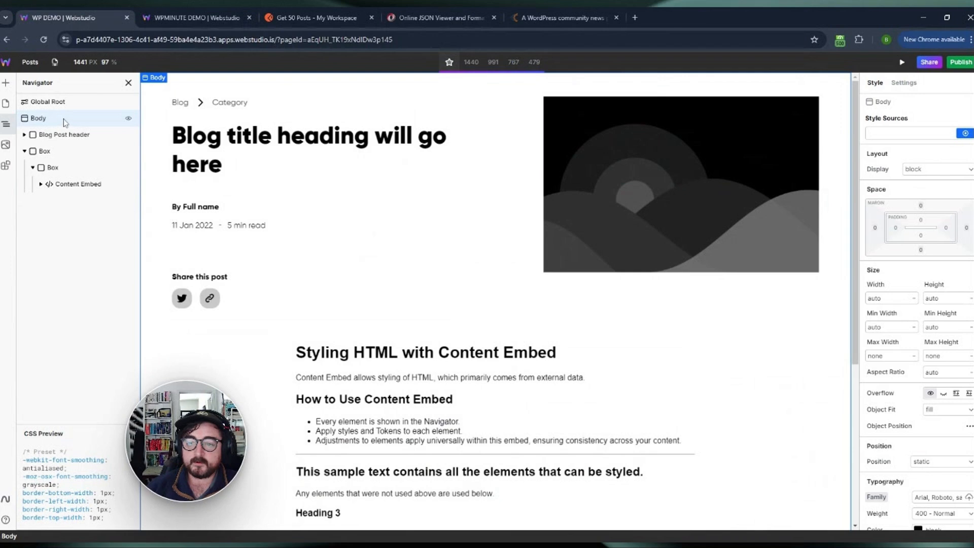
pyautogui.click(6, 103)
pyautogui.click(61, 101)
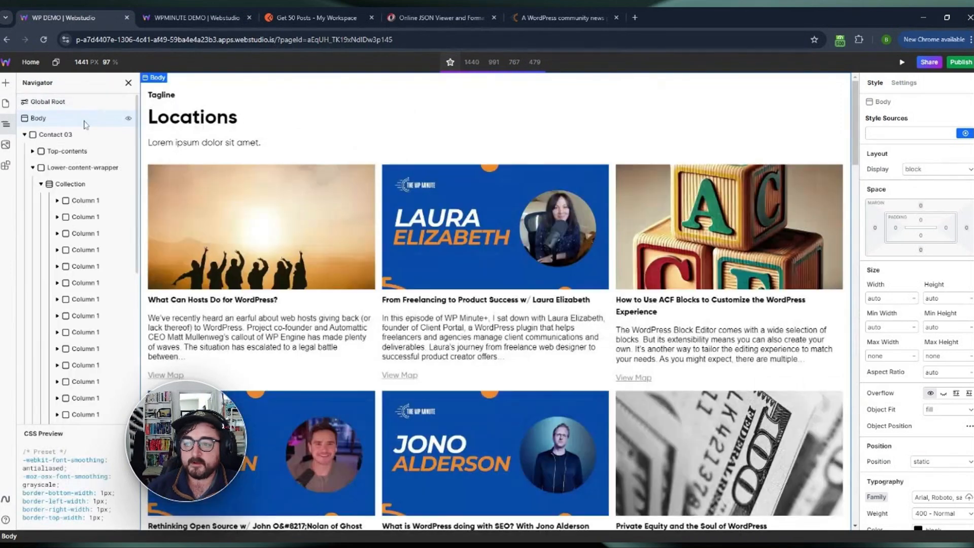
pyautogui.click(903, 83)
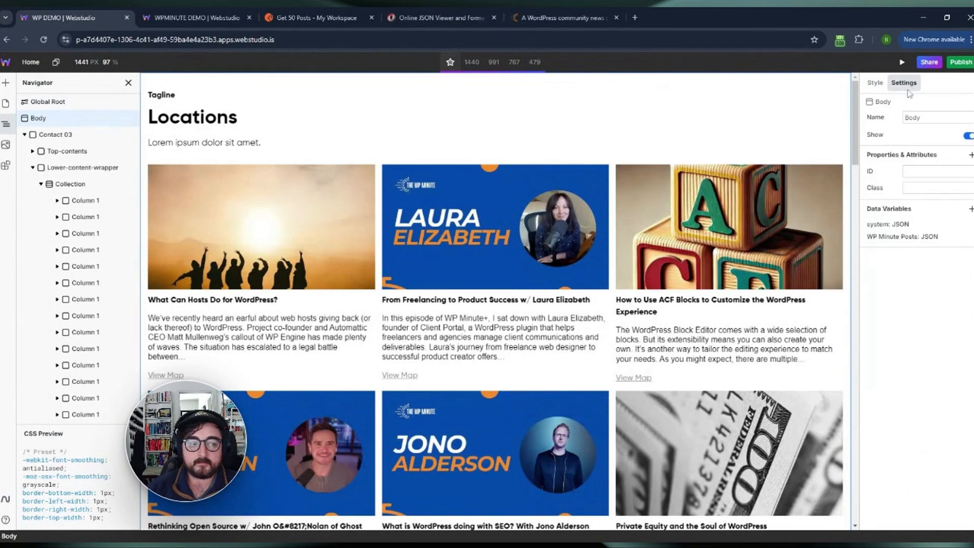
pyautogui.click(908, 238)
pyautogui.hotkey('ctrl', 'a')
pyautogui.hotkey('ctrl', 'c')
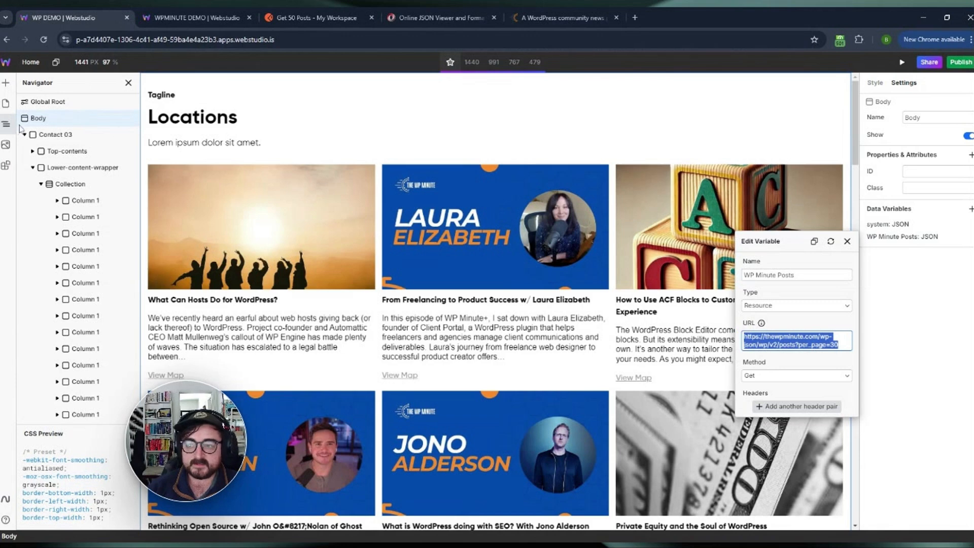
# Step: Create a data variable named "WP Minute Single Post" of type Resource on the Posts page's Body
pyautogui.click(6, 107)
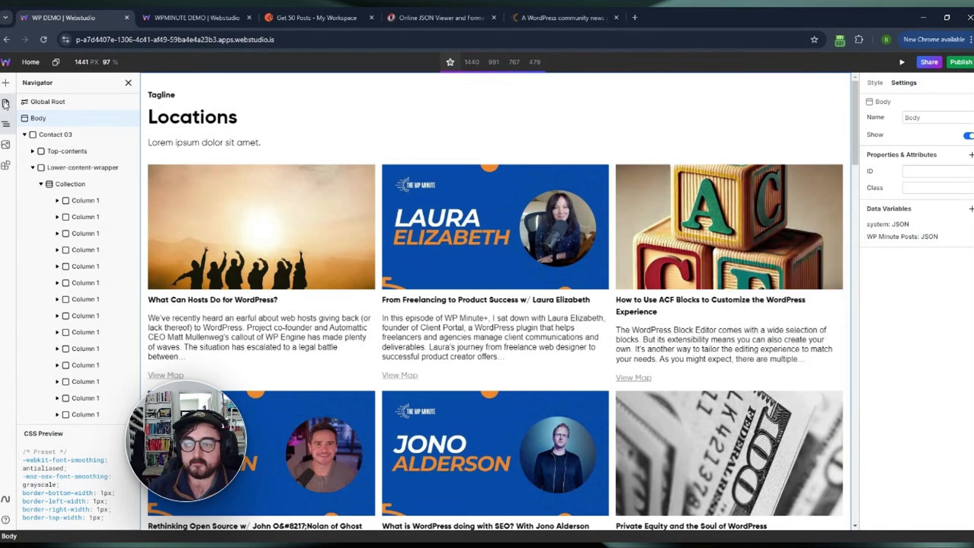
pyautogui.click(6, 106)
pyautogui.click(57, 119)
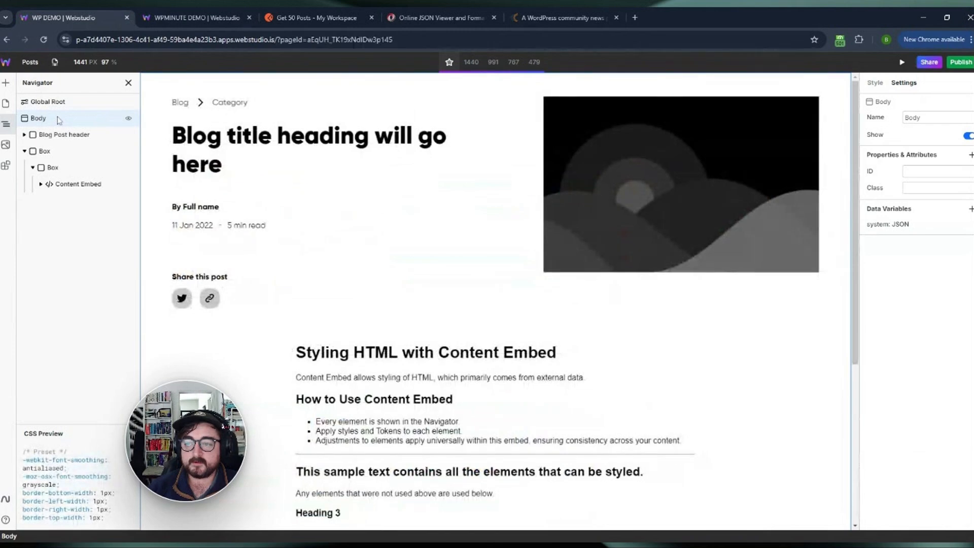
pyautogui.click(969, 209)
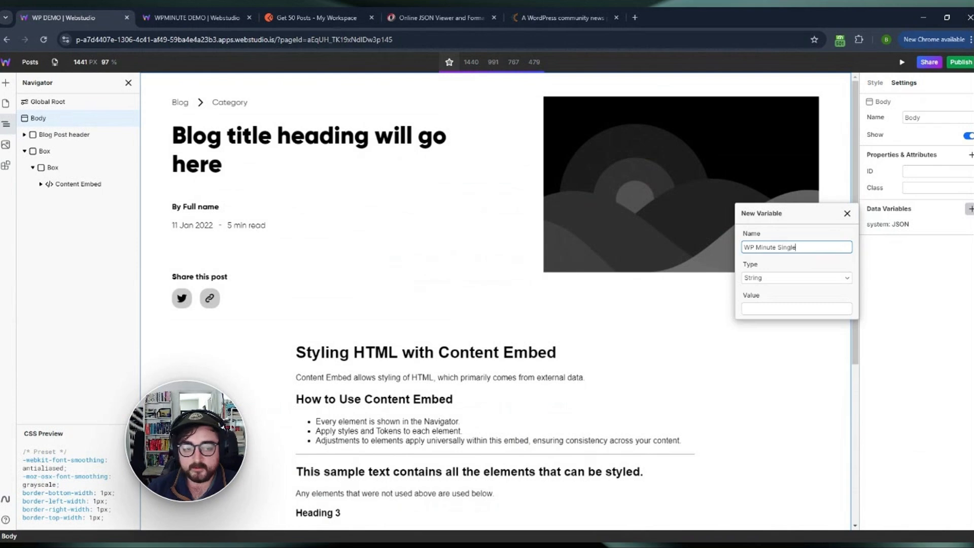
pyautogui.write('t')
pyautogui.click(781, 278)
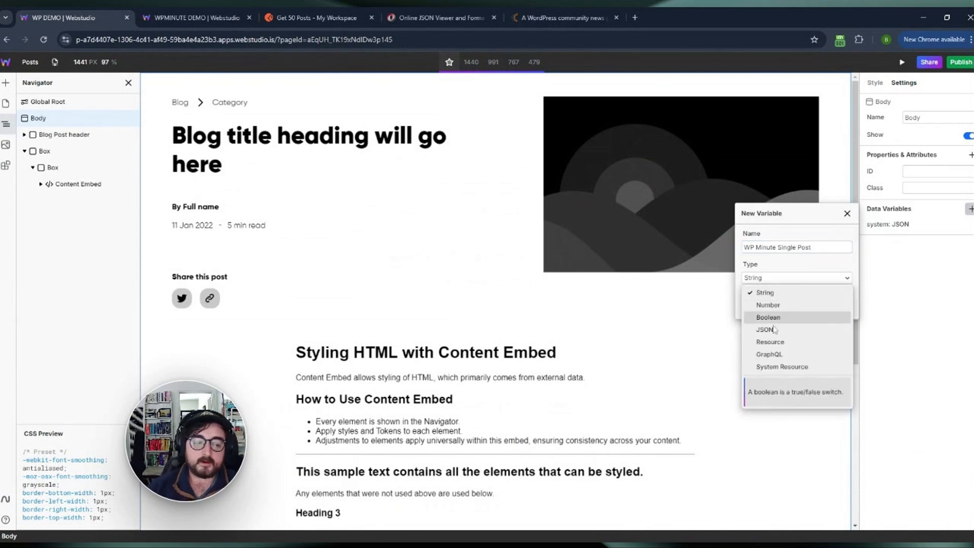
pyautogui.click(774, 329)
pyautogui.click(777, 283)
pyautogui.click(778, 341)
pyautogui.click(776, 310)
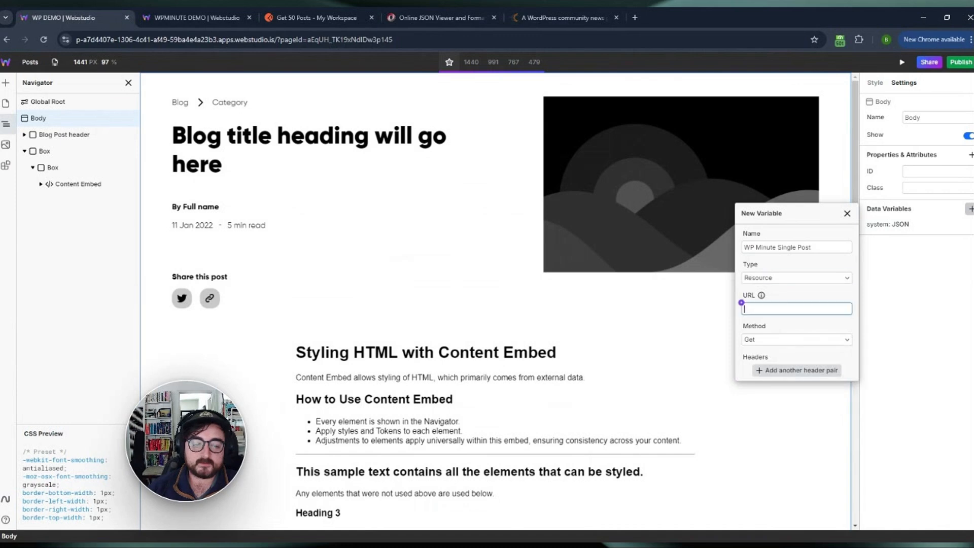
pyautogui.hotkey('ctrl', 'v')
pyautogui.hotkey('shift', 'Left')
pyautogui.hotkey('shift', 'Left')
pyautogui.hotkey('shift', 'Left')
pyautogui.hotkey('shift', 'Left')
pyautogui.hotkey('shift', 'Left')
pyautogui.hotkey('shift', 'Left')
pyautogui.hotkey('shift', 'Left')
pyautogui.hotkey('shift', 'Left')
pyautogui.hotkey('shift', 'Left')
pyautogui.hotkey('shift', 'Left')
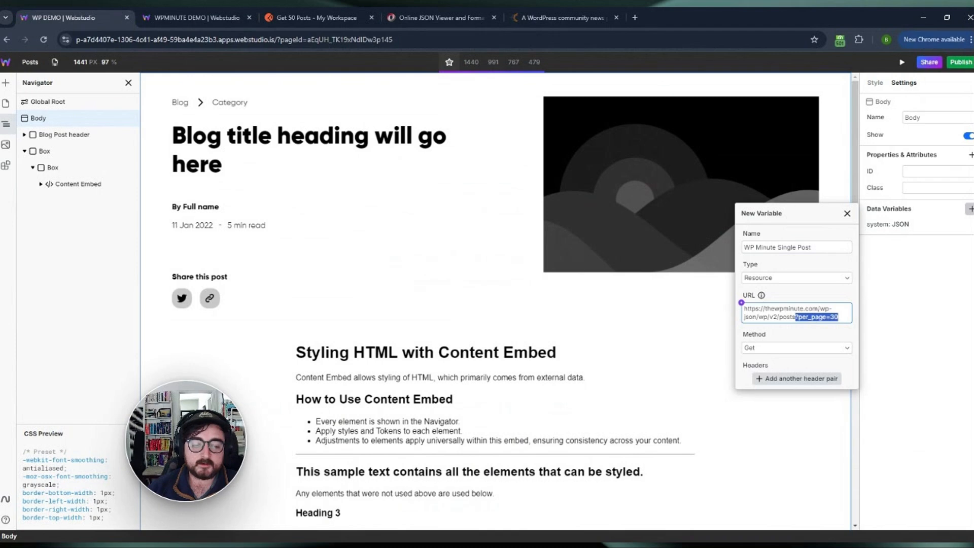
pyautogui.press('BackSpace')
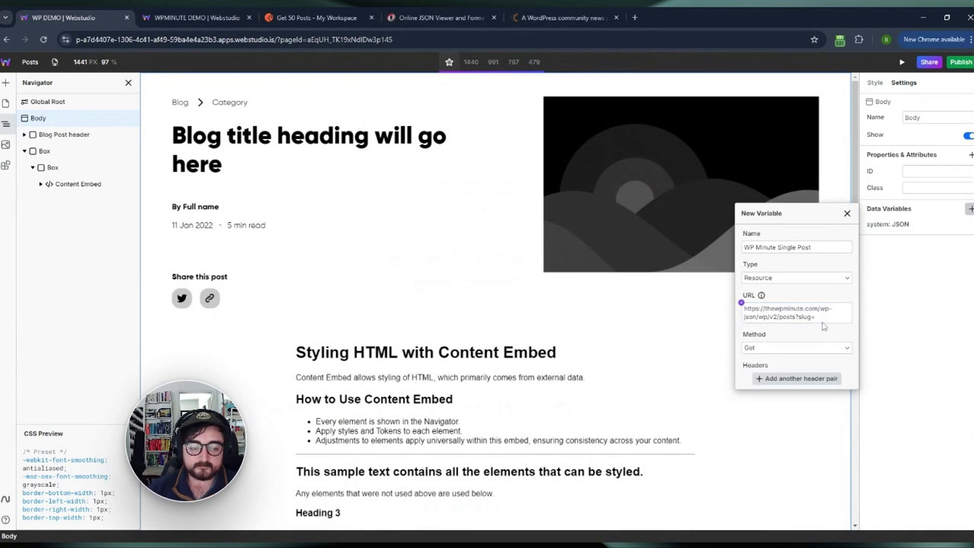
pyautogui.click(903, 325)
# Step: Inspect the data returned by the WP Minute Single Post variable
pyautogui.click(935, 237)
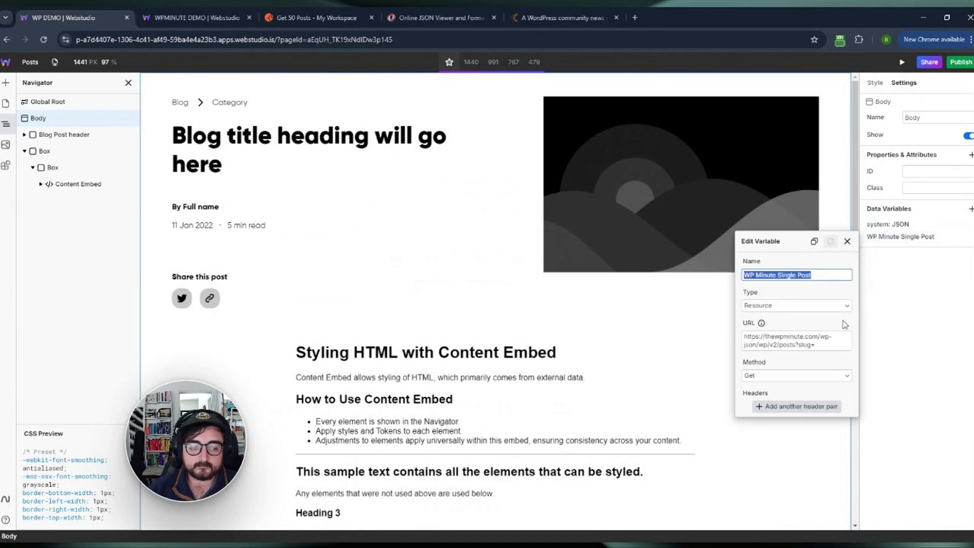
pyautogui.click(912, 314)
pyautogui.click(969, 236)
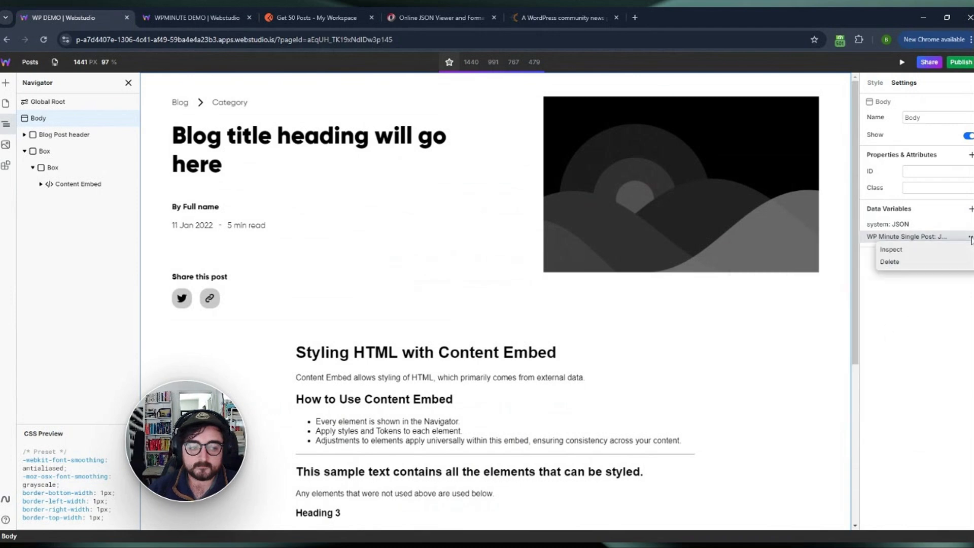
pyautogui.click(919, 251)
pyautogui.click(644, 186)
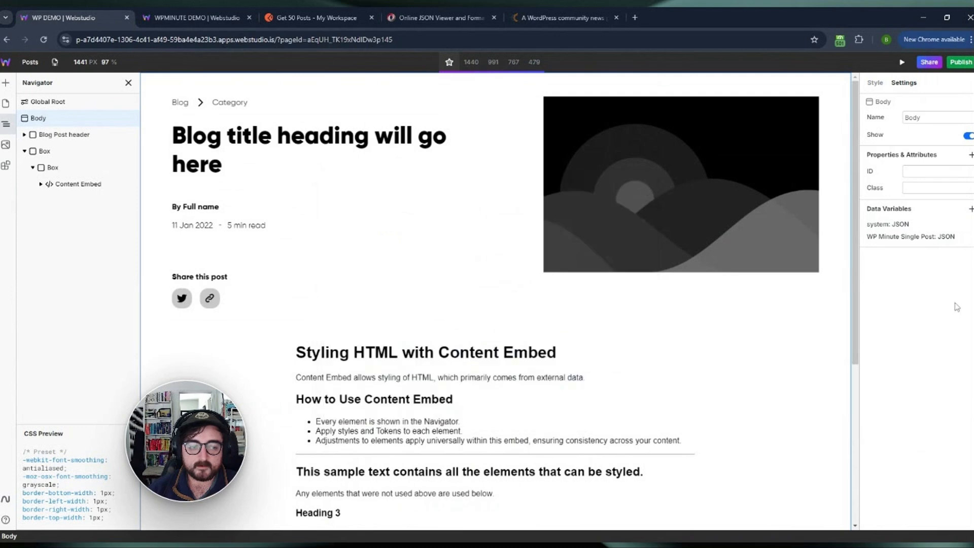
pyautogui.click(970, 238)
pyautogui.click(905, 251)
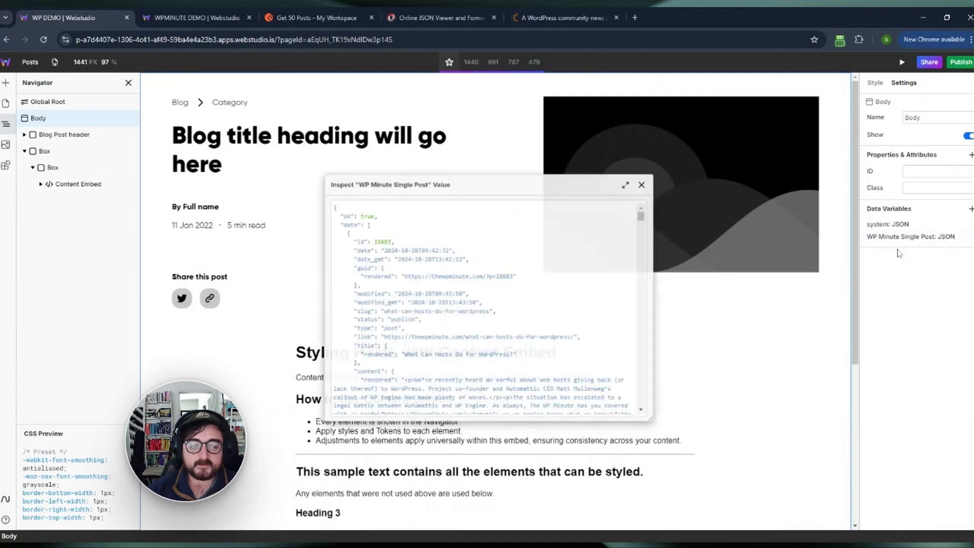
pyautogui.click(641, 184)
# Step: Try to append system.params.slug to the URL expression of the WP Minute Single Post variable without a joining operator
pyautogui.click(908, 236)
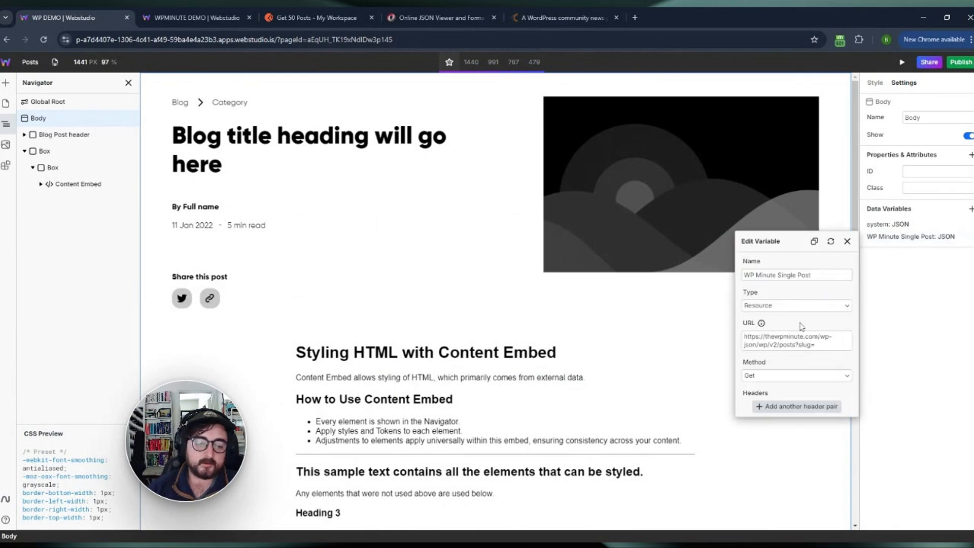
pyautogui.click(814, 345)
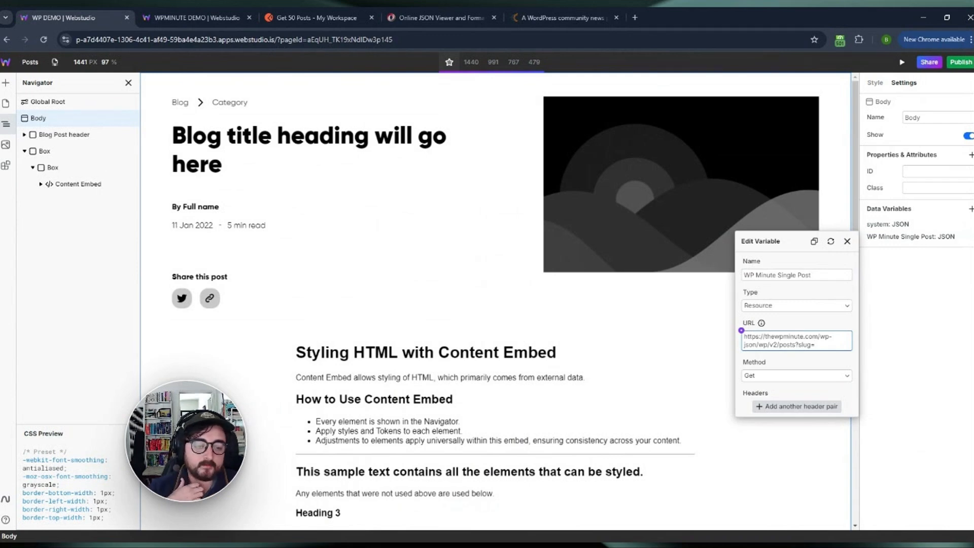
pyautogui.click(741, 330)
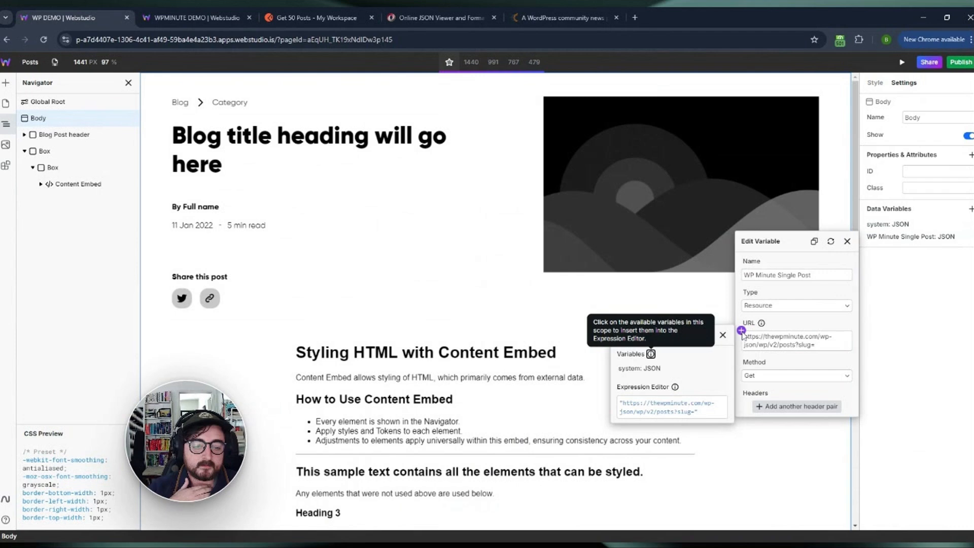
pyautogui.click(724, 404)
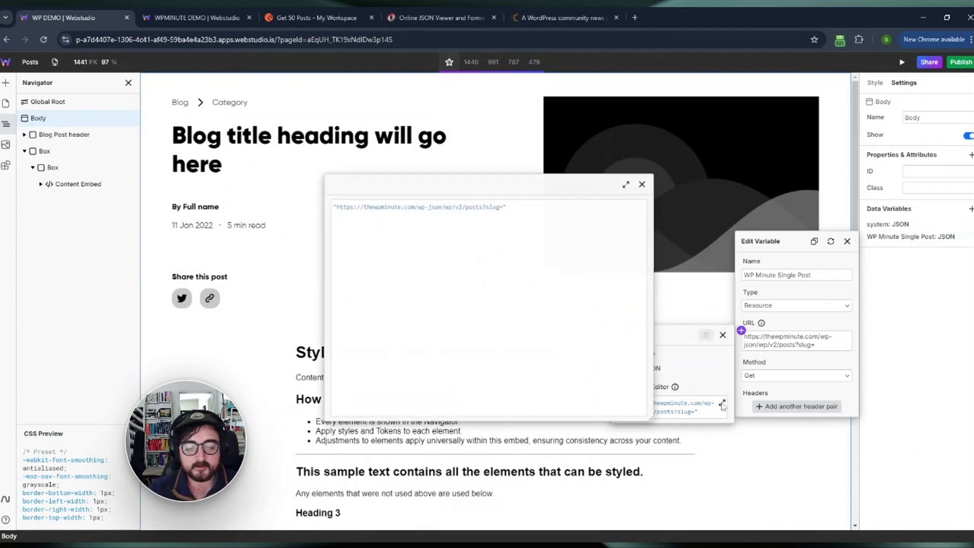
pyautogui.click(642, 184)
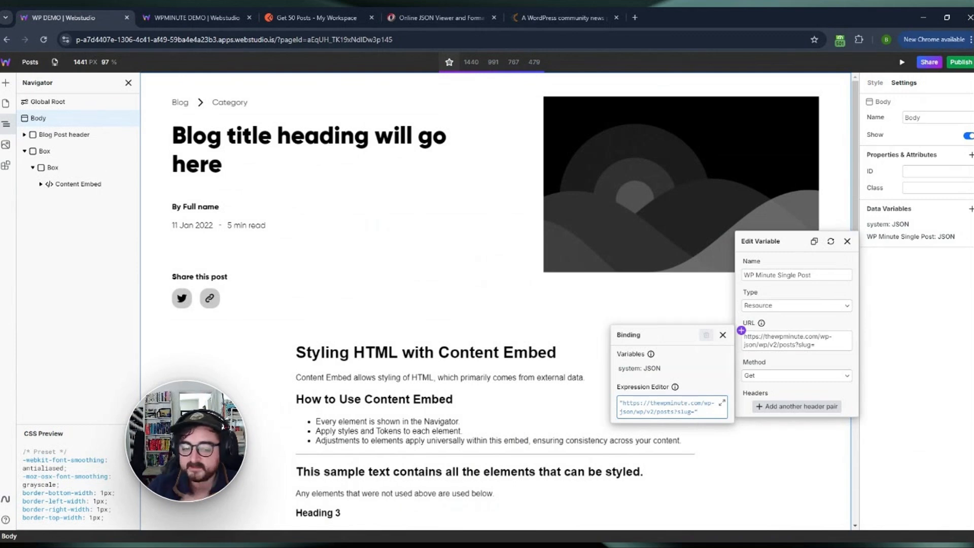
pyautogui.click(637, 369)
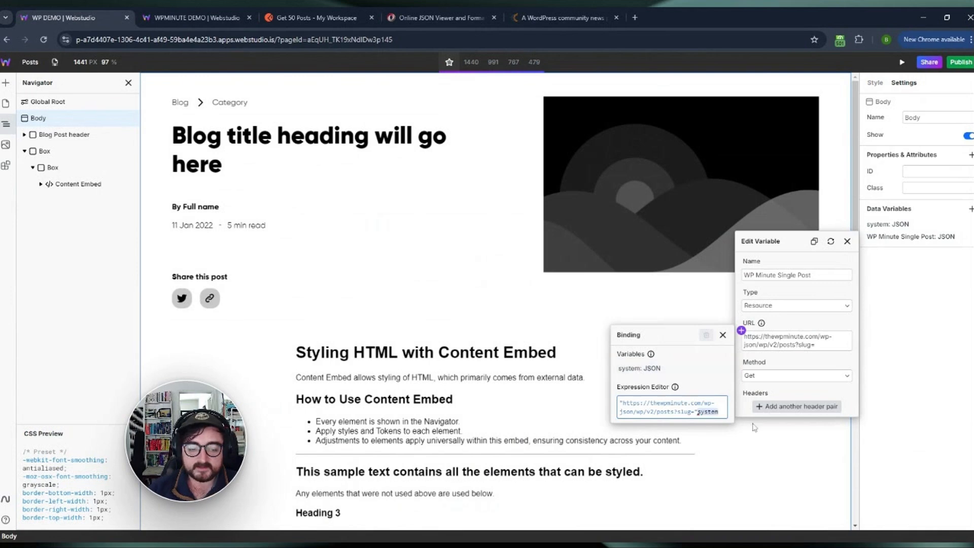
pyautogui.write('.')
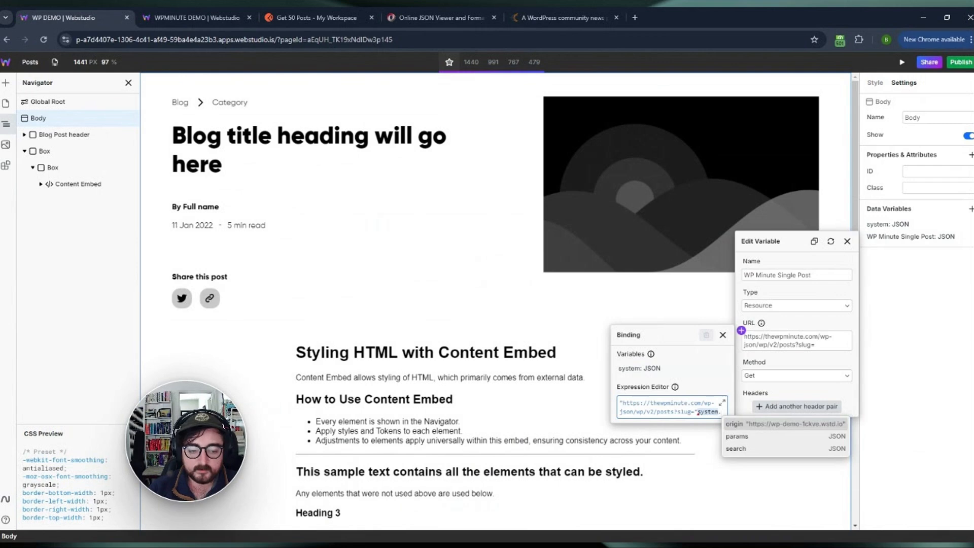
pyautogui.click(743, 440)
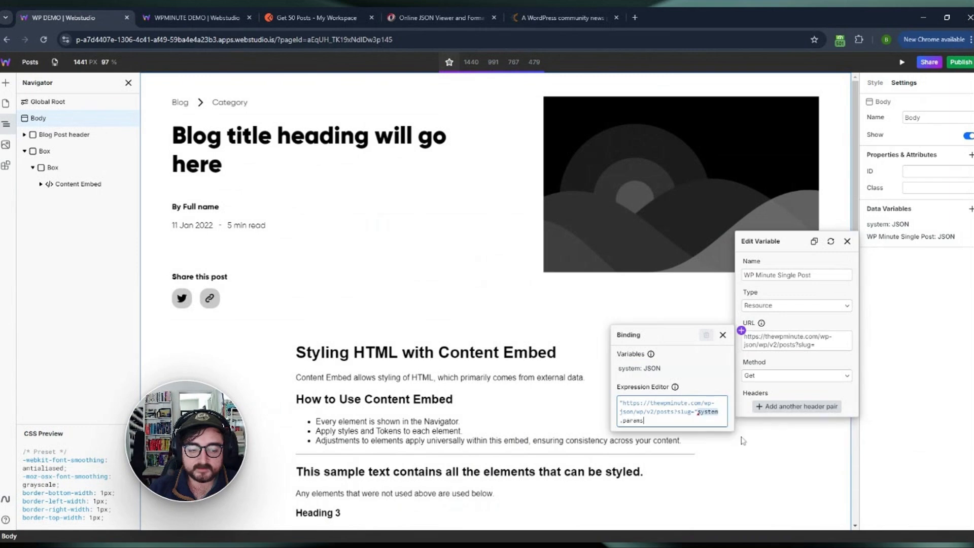
pyautogui.write('.')
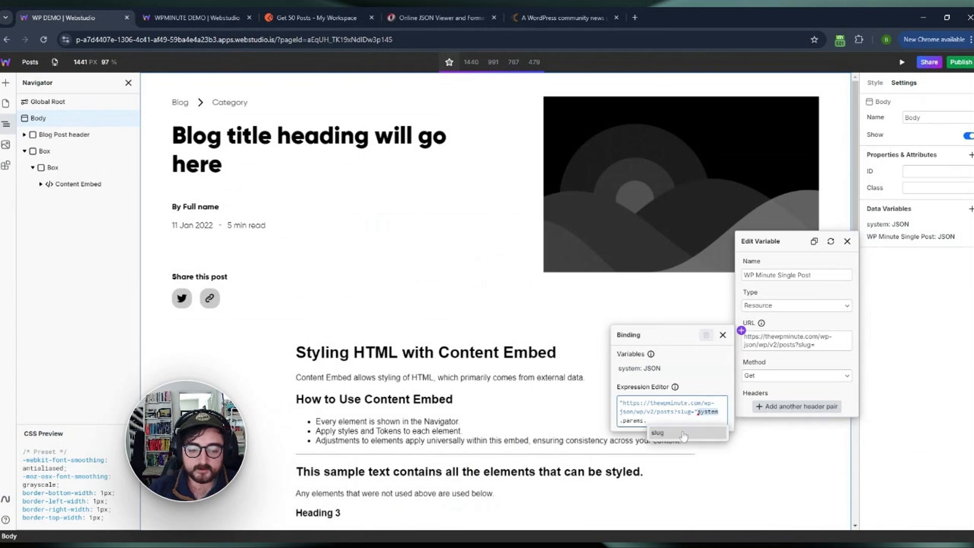
pyautogui.click(666, 431)
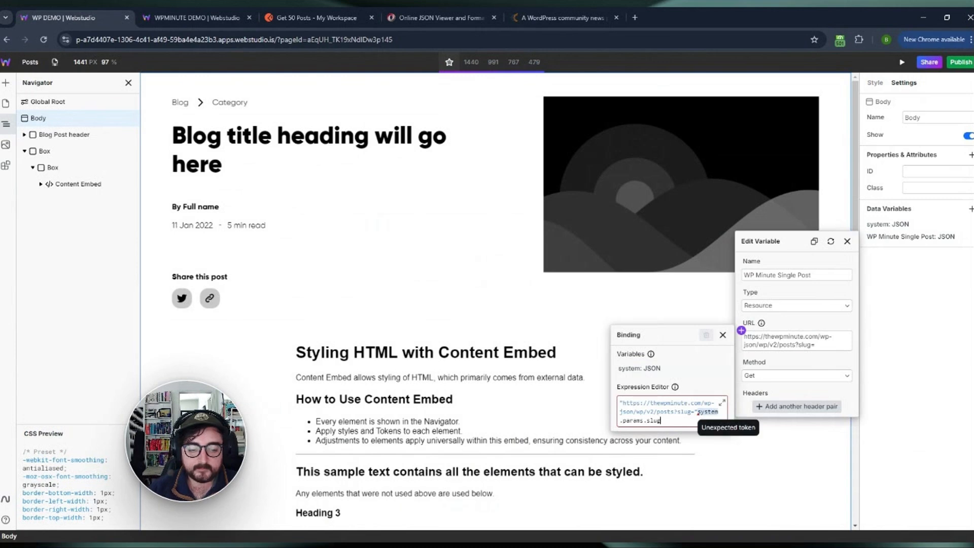
pyautogui.click(722, 335)
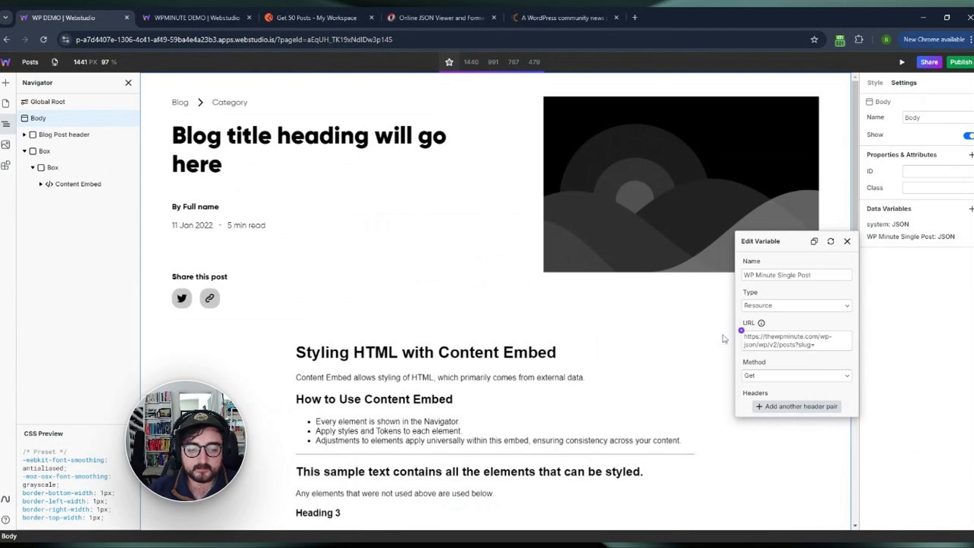
pyautogui.click(849, 244)
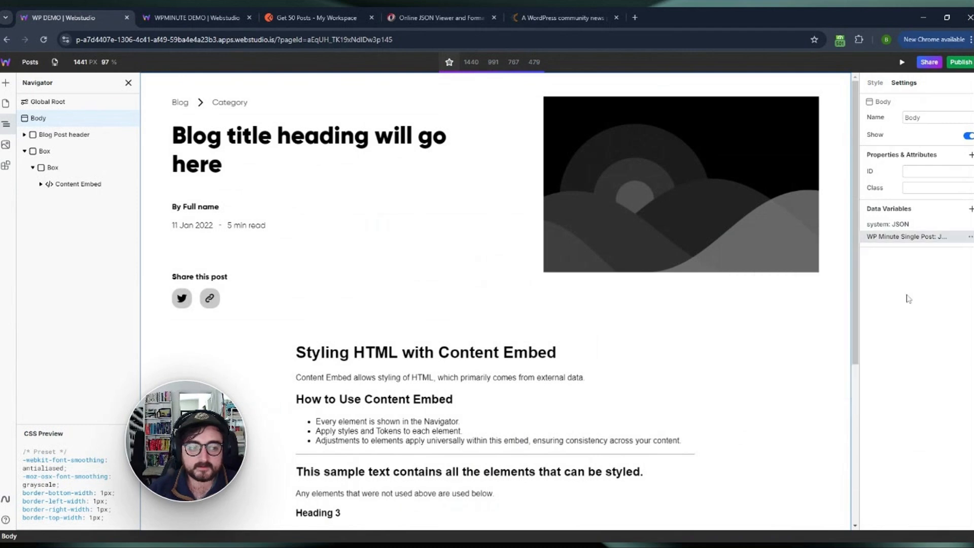
# Step: Switch to the WPMINUTE DEMO project and examine the URL binding expression of its WP Minute Post Single variable
pyautogui.click(203, 18)
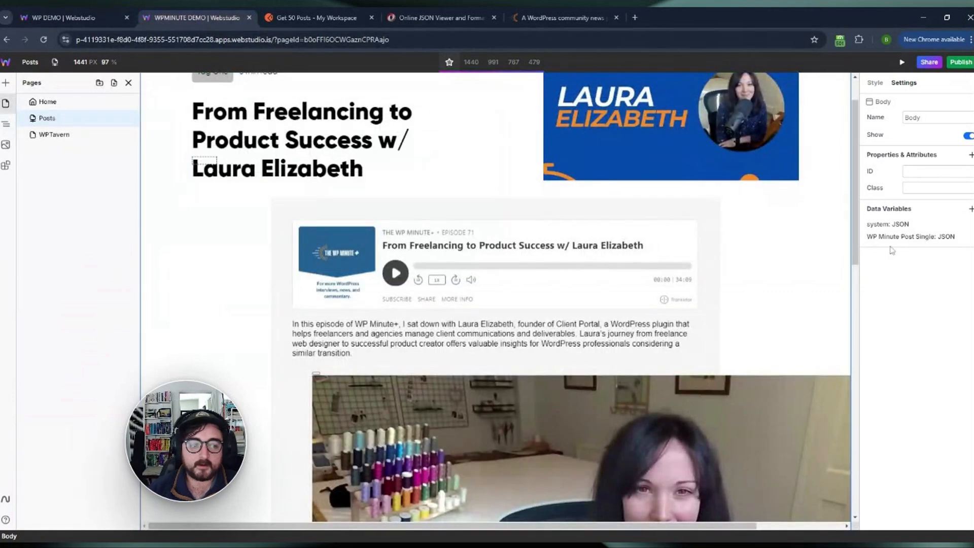
pyautogui.click(916, 236)
pyautogui.click(742, 330)
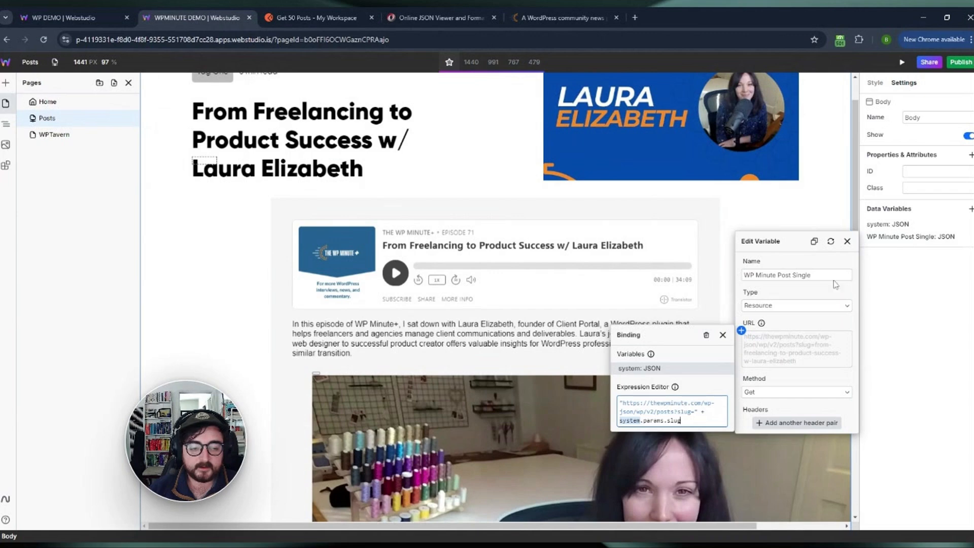
pyautogui.click(848, 242)
pyautogui.click(66, 22)
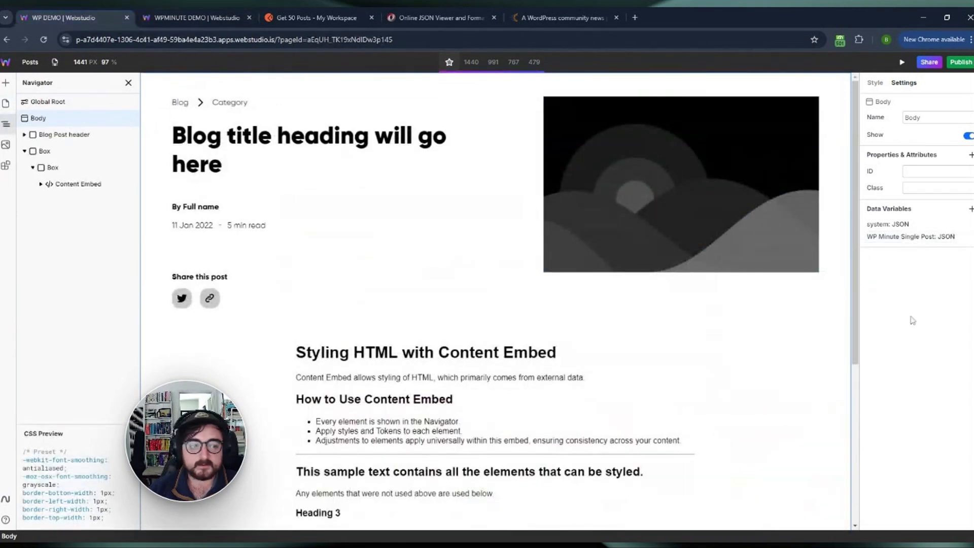
pyautogui.click(923, 237)
pyautogui.click(823, 350)
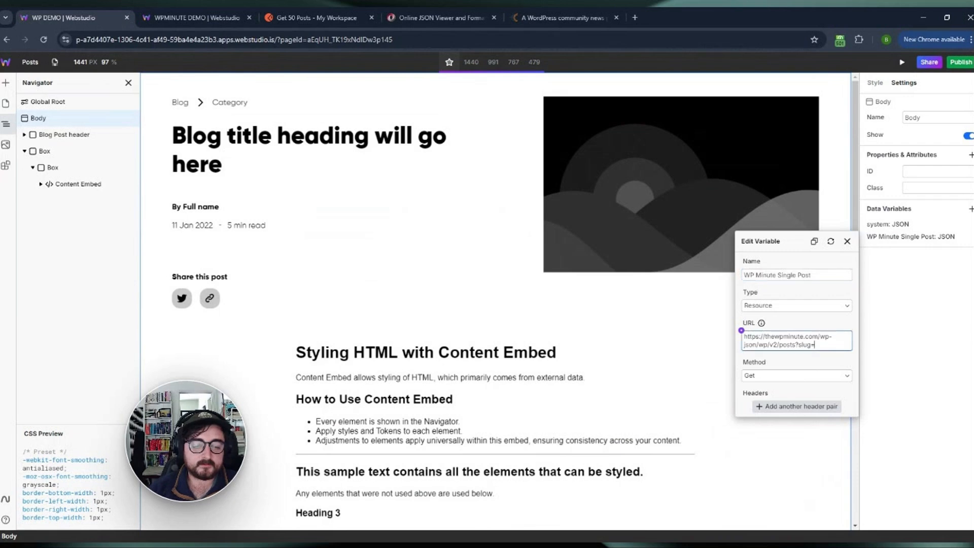
pyautogui.click(741, 330)
pyautogui.click(697, 412)
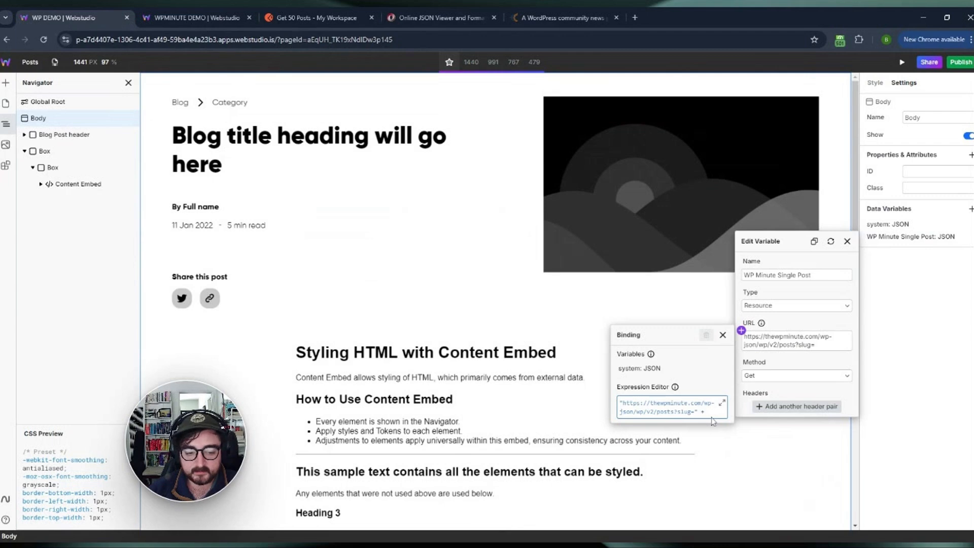
pyautogui.click(642, 368)
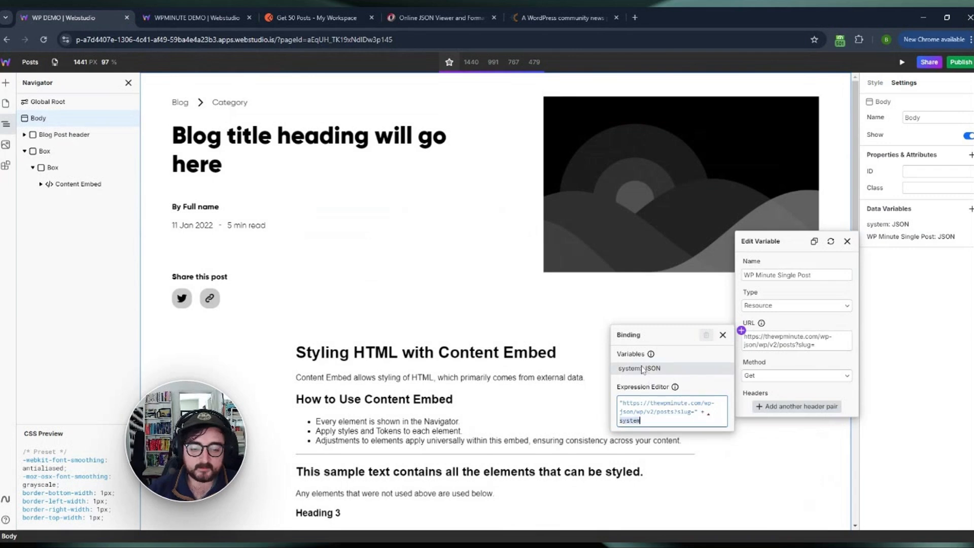
pyautogui.write('.')
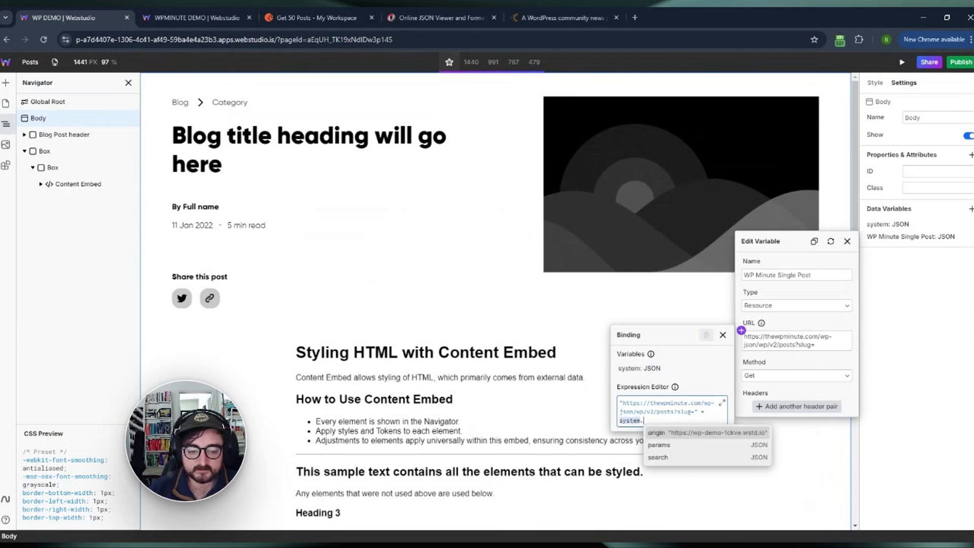
pyautogui.click(677, 441)
pyautogui.write('.')
pyautogui.click(677, 433)
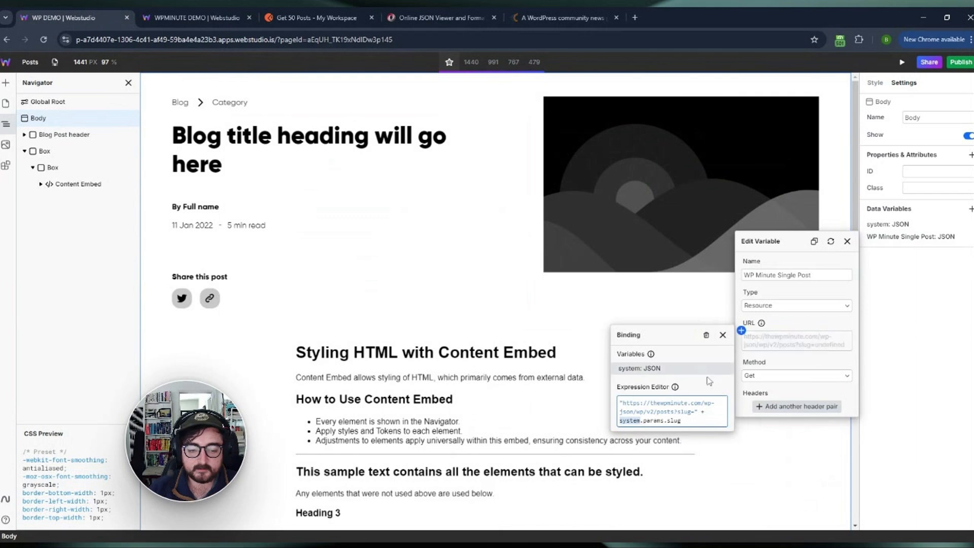
pyautogui.click(723, 335)
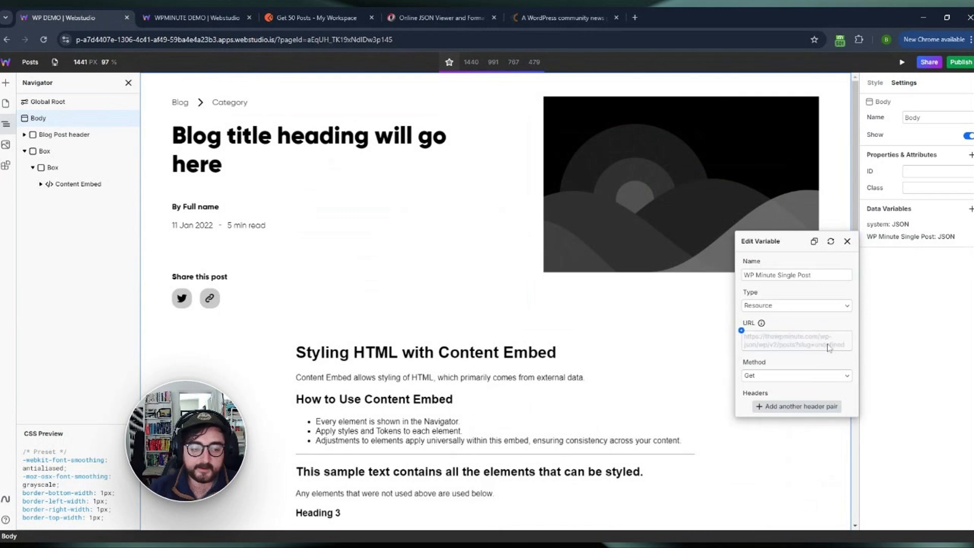
pyautogui.click(847, 241)
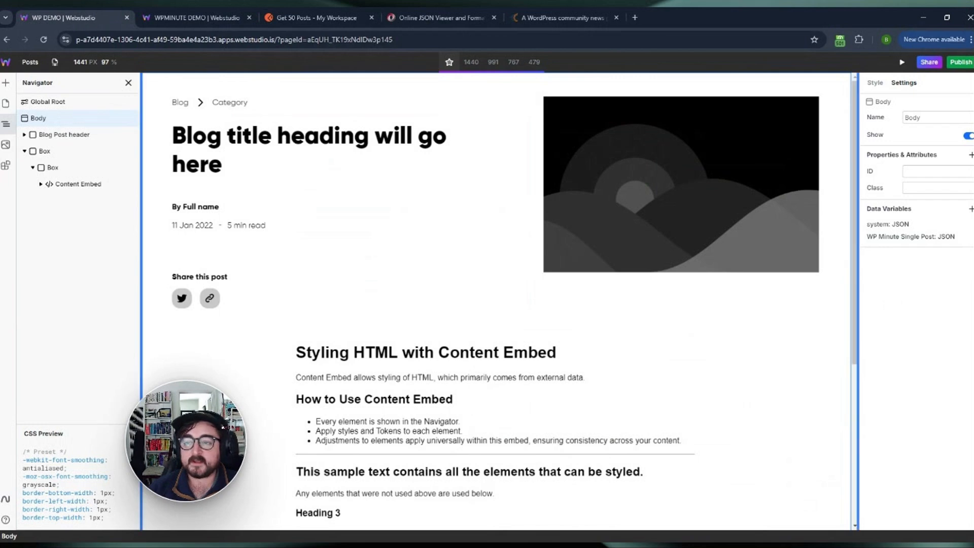
# Step: Set the WP DEMO Posts page's slug to the freelancing-to-product-success post's slug, copied from the WPMINUTE DEMO project's page address
pyautogui.click(54, 62)
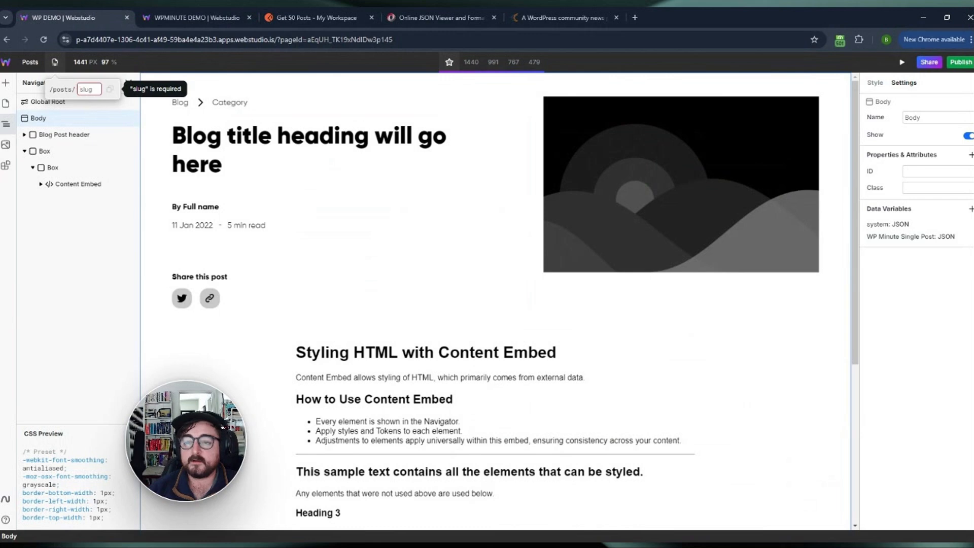
pyautogui.click(192, 19)
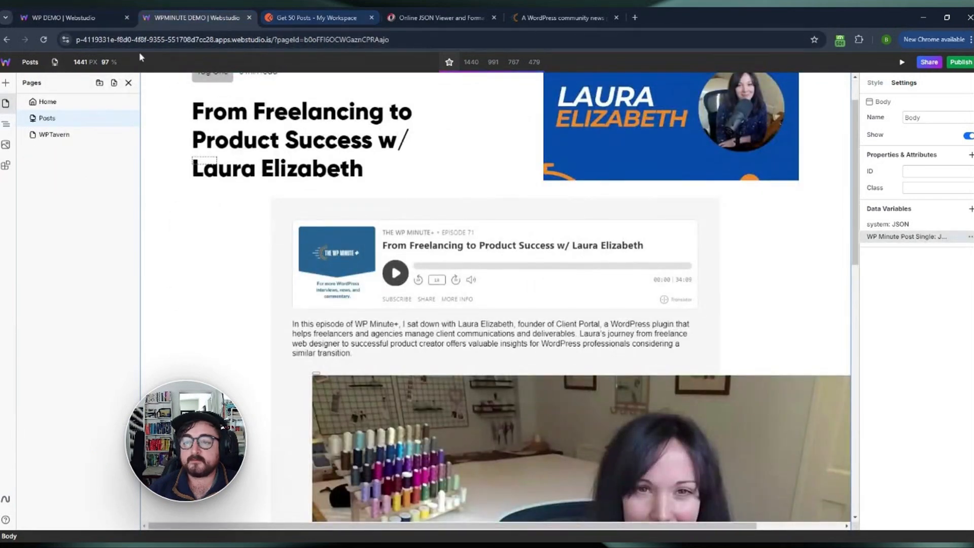
pyautogui.click(54, 62)
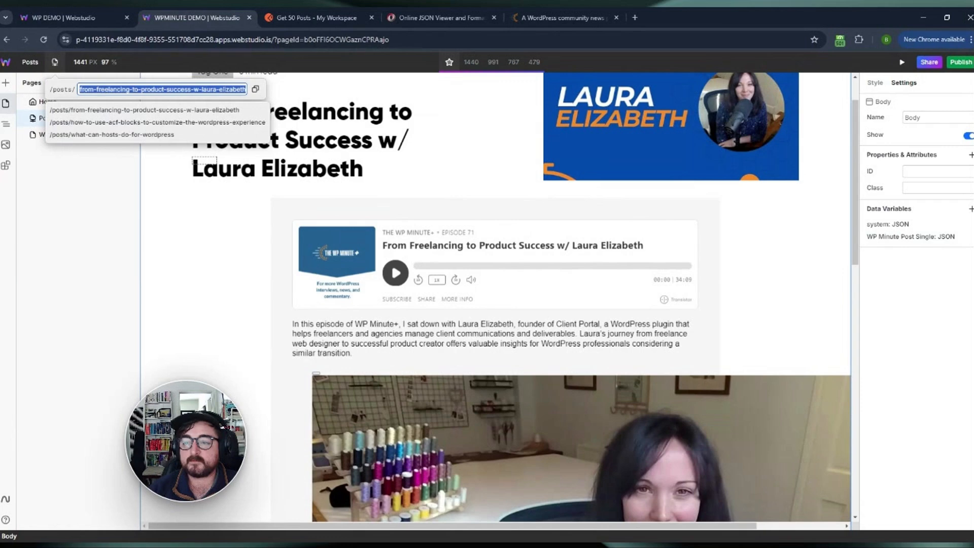
pyautogui.click(84, 19)
pyautogui.hotkey('ctrl', 'v')
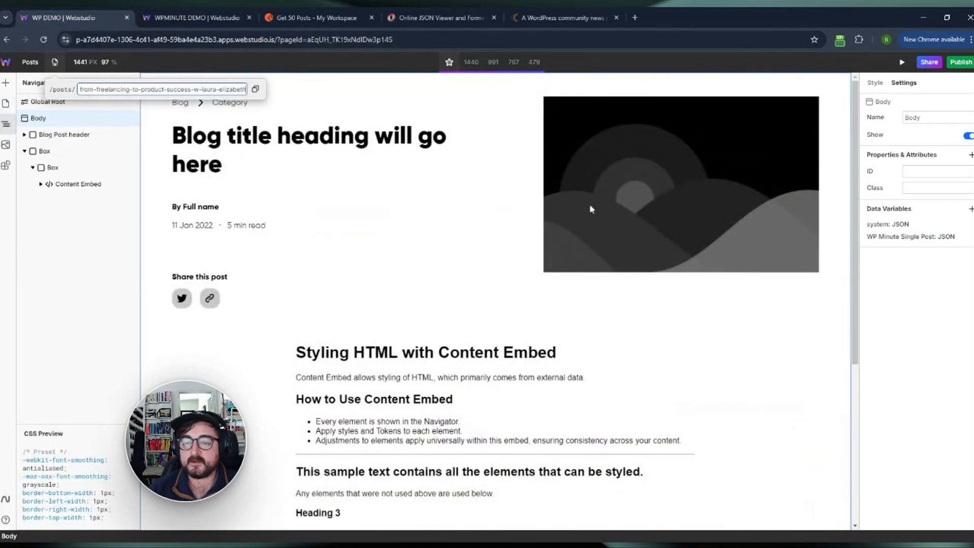
pyautogui.click(904, 311)
pyautogui.click(54, 62)
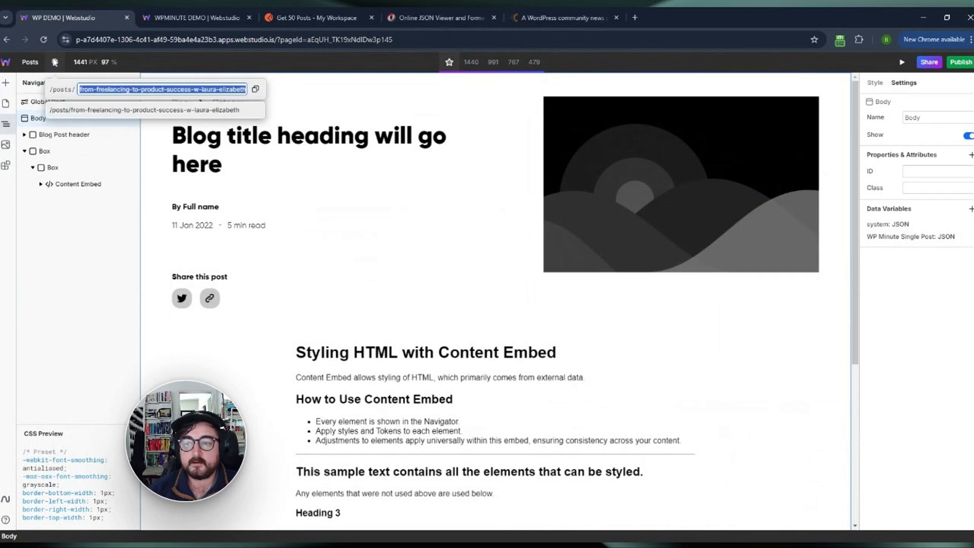
pyautogui.click(101, 111)
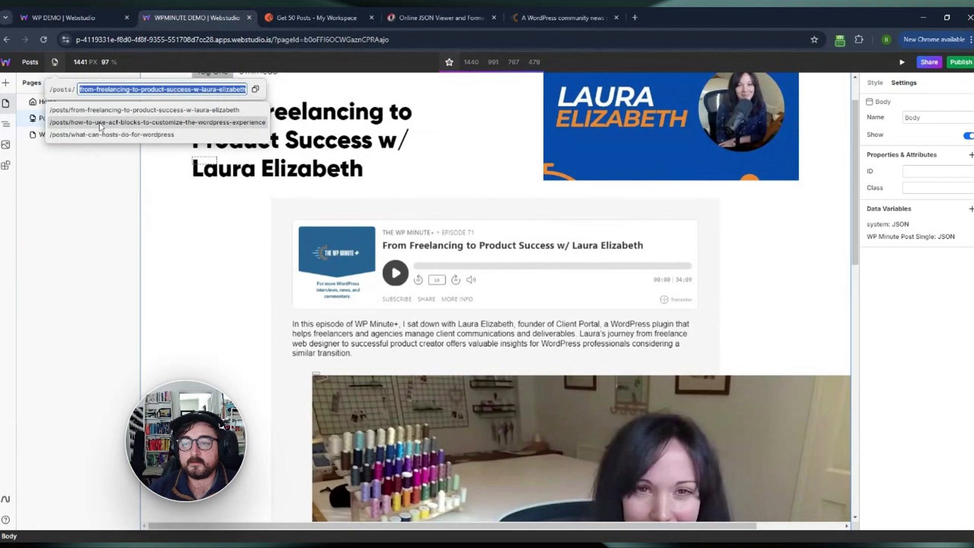
# Step: Preview the ACF blocks post in WPMINUTE DEMO and try the slug how-to-use-acf-blocks-to-customize-the-wordpress-experience on the WP DEMO Posts page
pyautogui.click(100, 123)
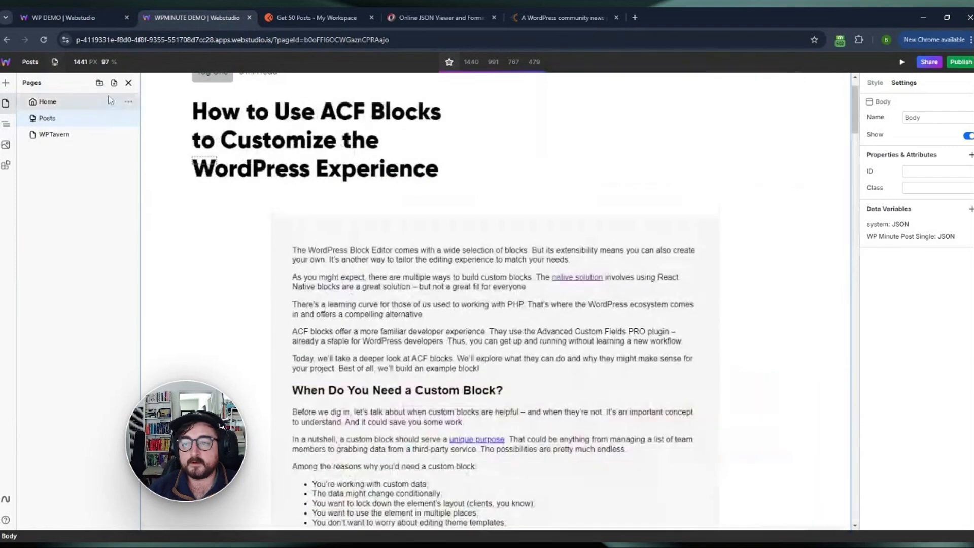
pyautogui.click(55, 63)
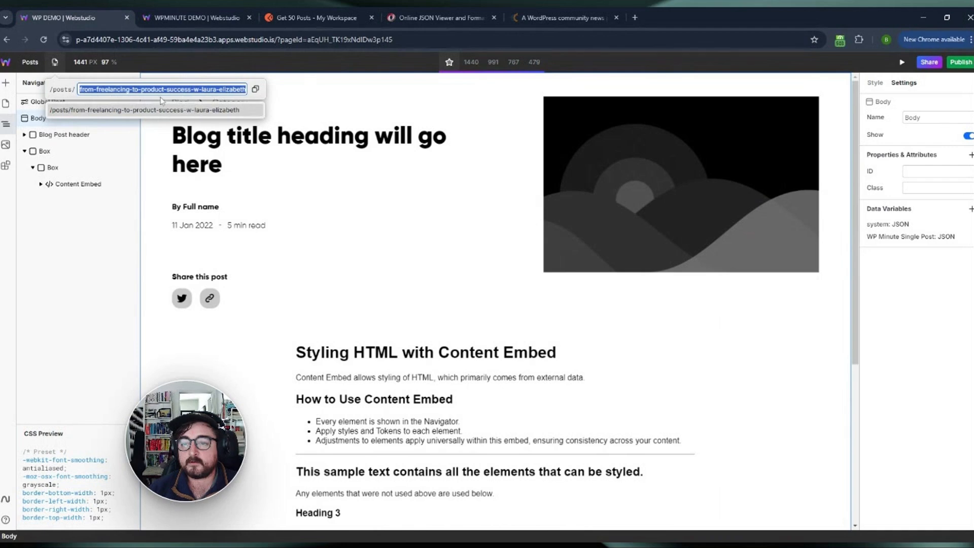
pyautogui.write('how-to-use-acf-blocks-to-customize-the-wordpress-experience')
pyautogui.press('Return')
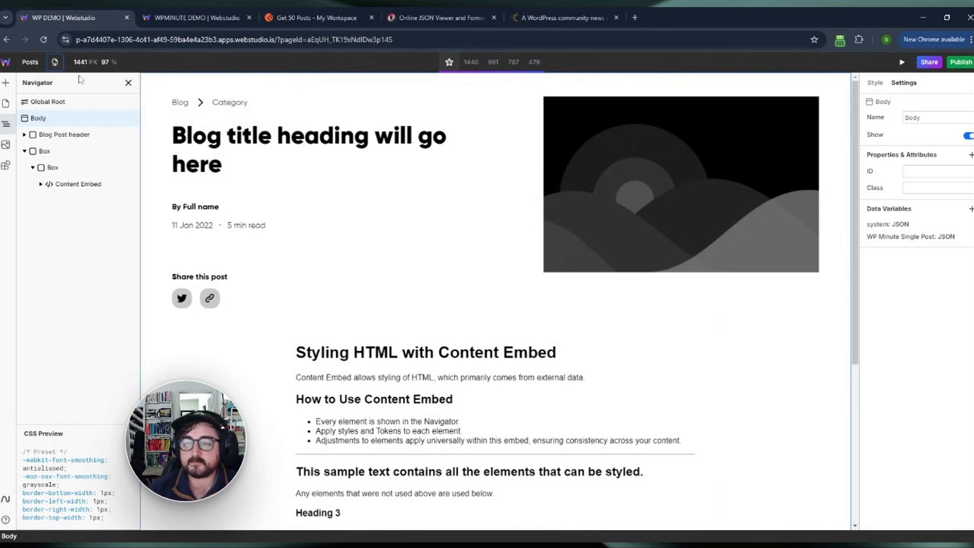
pyautogui.click(55, 63)
pyautogui.click(92, 240)
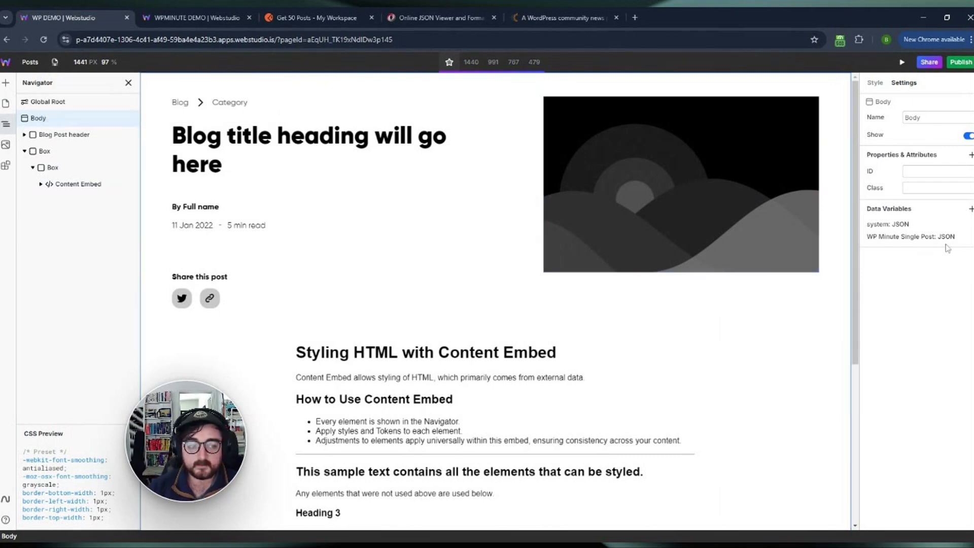
# Step: Inspect the slug in the WP Minute Single Post data and compare it with the slug in the Posts page address
pyautogui.click(969, 237)
pyautogui.click(897, 250)
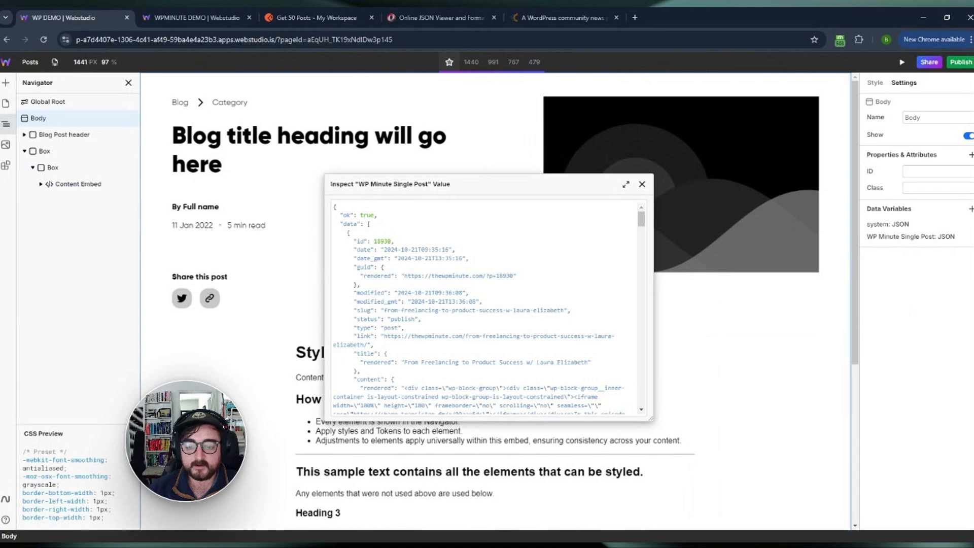
pyautogui.moveTo(385, 310); pyautogui.dragTo(564, 310)
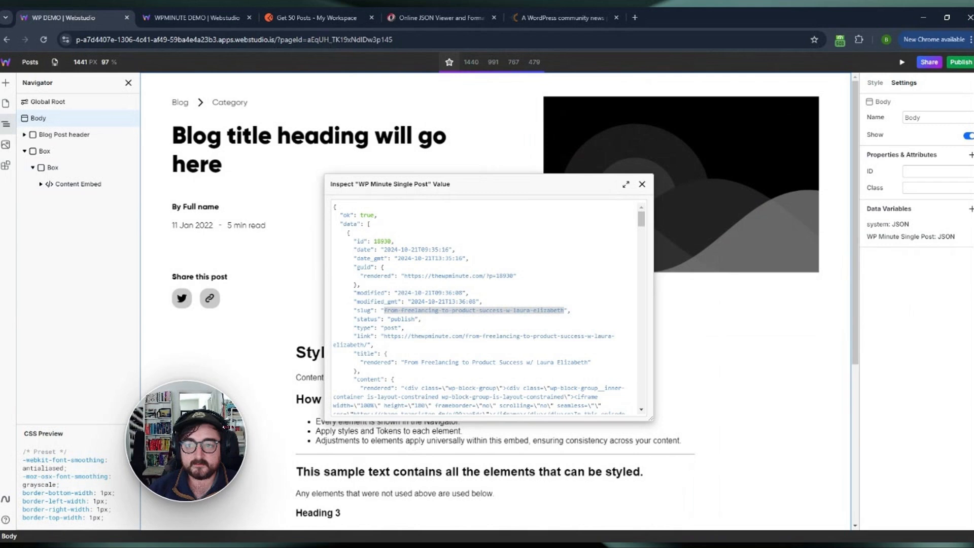
pyautogui.click(643, 184)
pyautogui.click(54, 62)
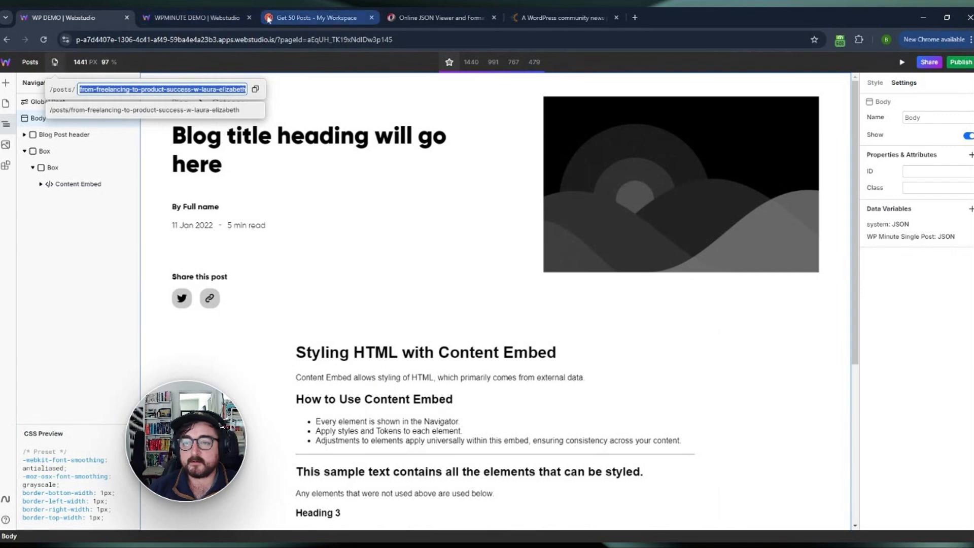
# Step: Set the WP DEMO Posts page's slug to how-to-use-acf-blocks-to-customize-the-wordpress-experience, copied from the WPMINUTE DEMO project's page address
pyautogui.click(197, 17)
pyautogui.click(81, 18)
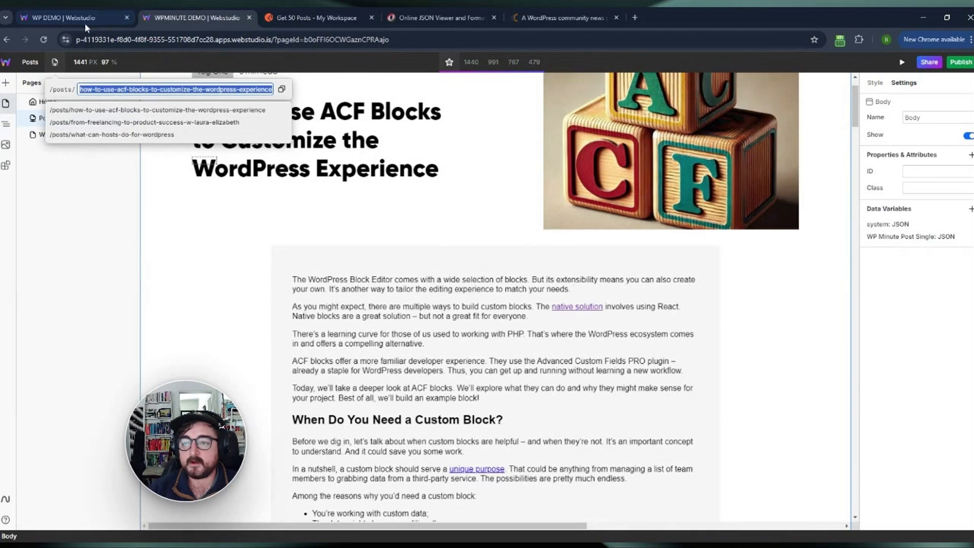
pyautogui.write('how-to-use-acf-blocks-to-customize-the-wordpress-experience')
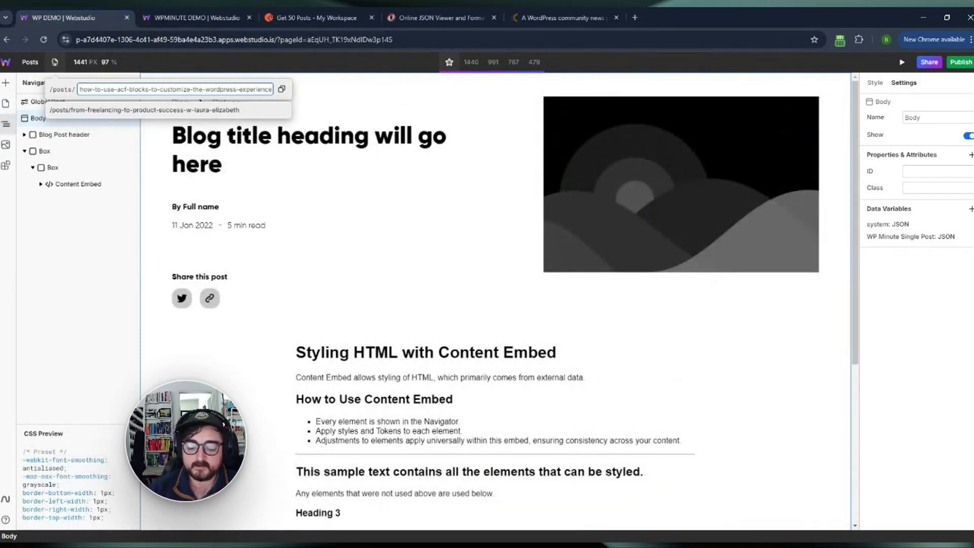
pyautogui.press('Return')
pyautogui.click(55, 62)
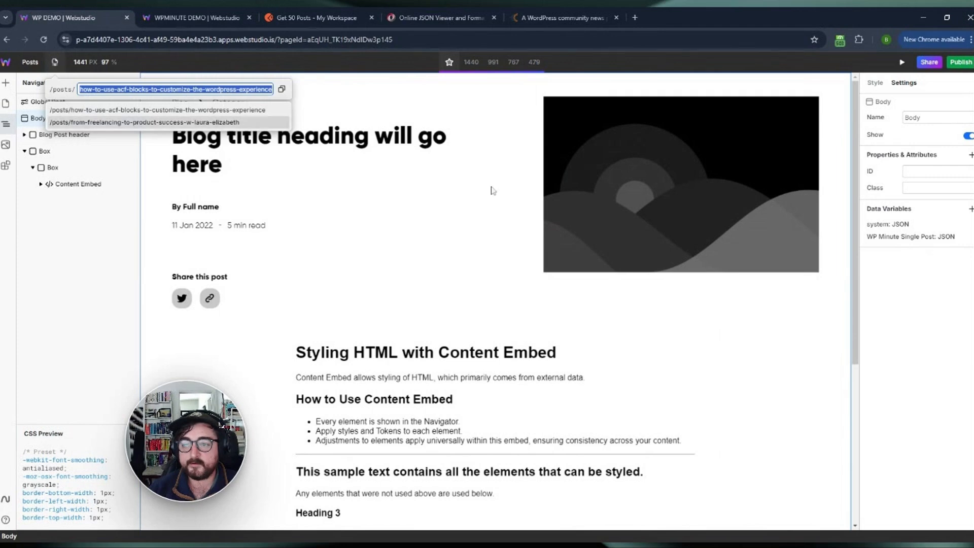
# Step: Inspect the WP Minute Single Post data on the Body and check the rendered title of the returned post
pyautogui.click(900, 304)
pyautogui.click(969, 236)
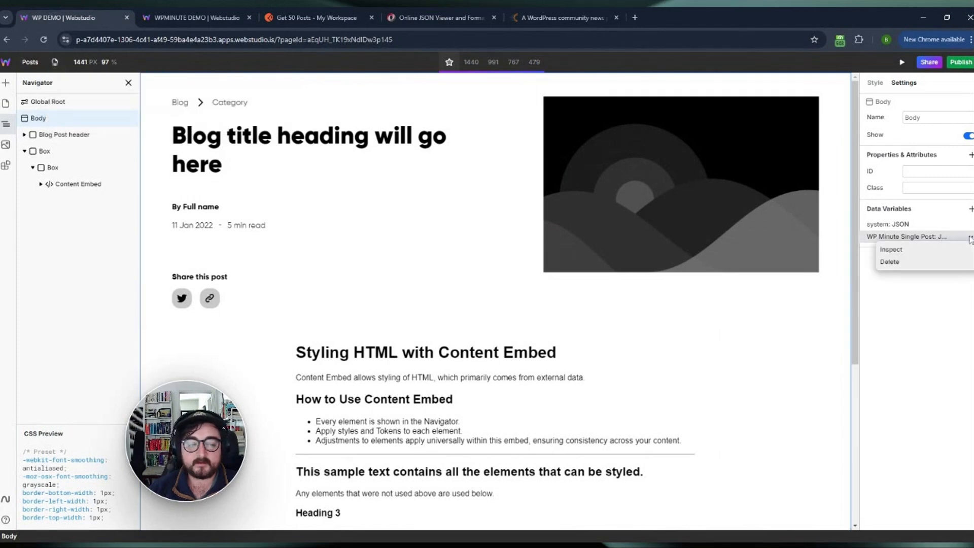
pyautogui.click(893, 249)
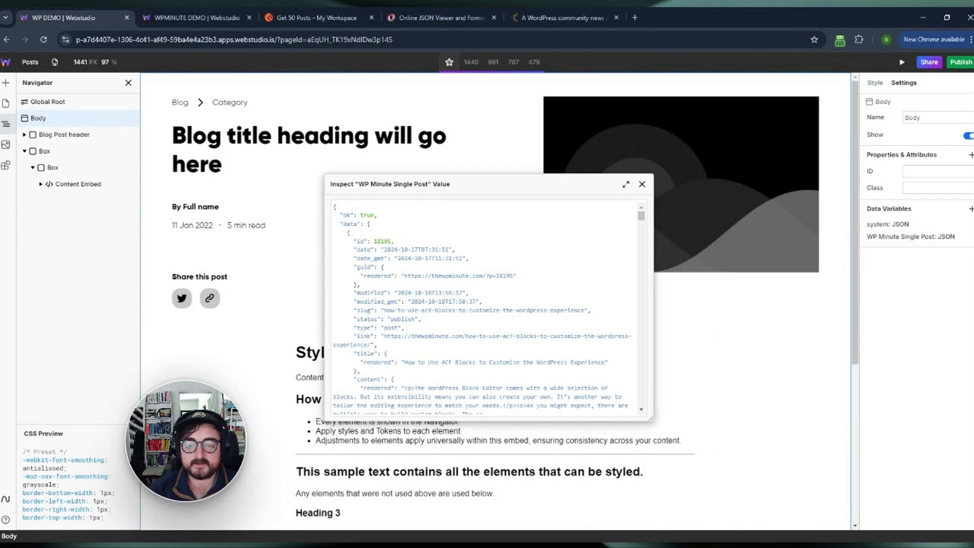
pyautogui.moveTo(403, 363); pyautogui.dragTo(605, 362)
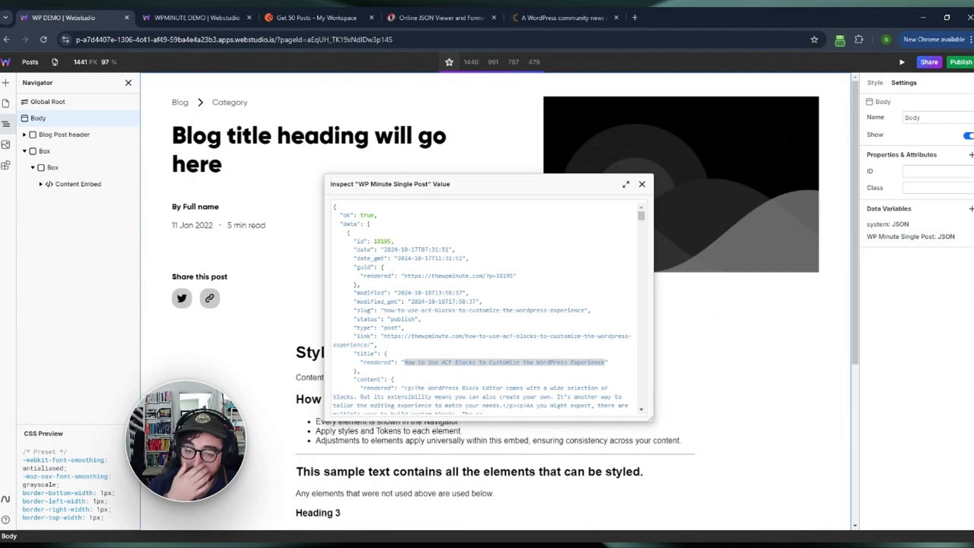
pyautogui.click(642, 185)
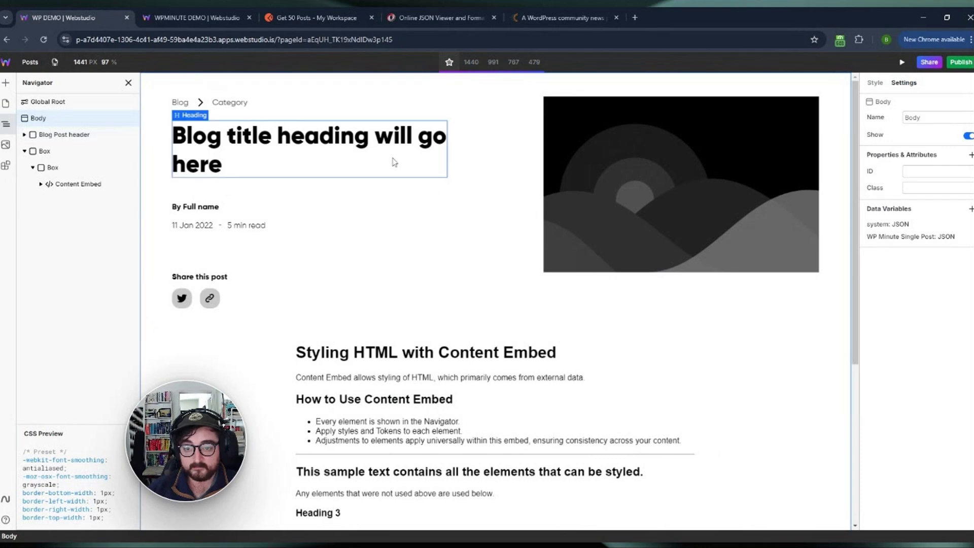
# Step: Replace the blog title heading's placeholder text with a binding to WP Minute Single Post.data[0].title.rendered
pyautogui.click(260, 150)
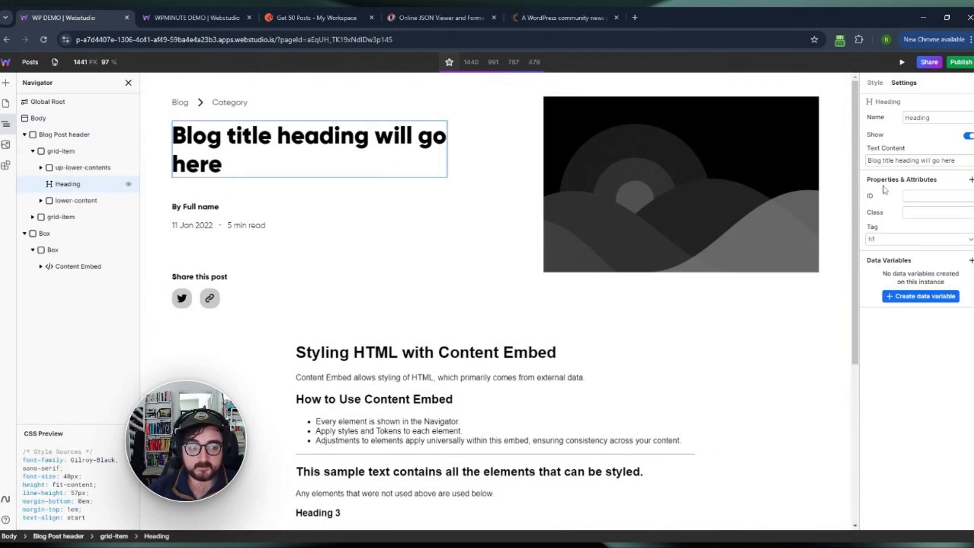
pyautogui.tripleClick(947, 160)
pyautogui.press('BackSpace')
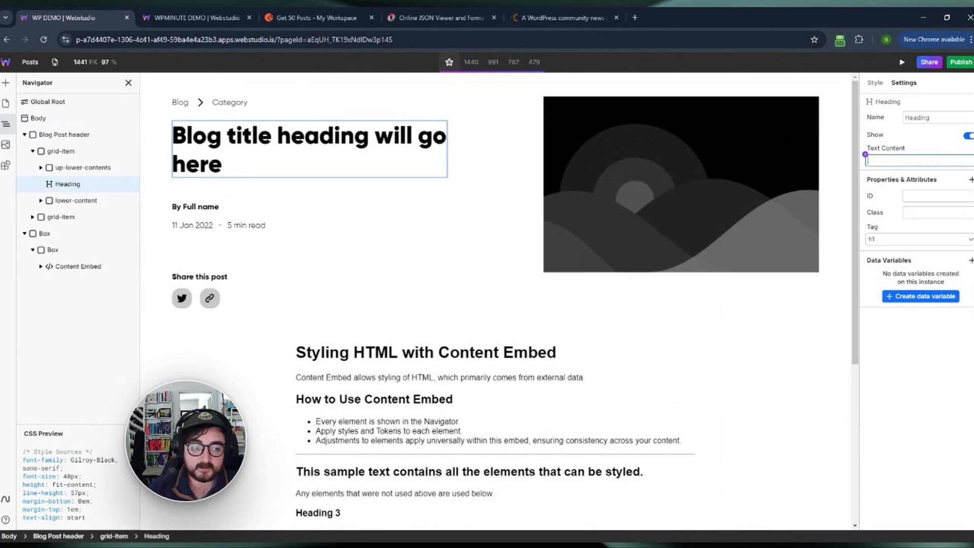
pyautogui.click(866, 155)
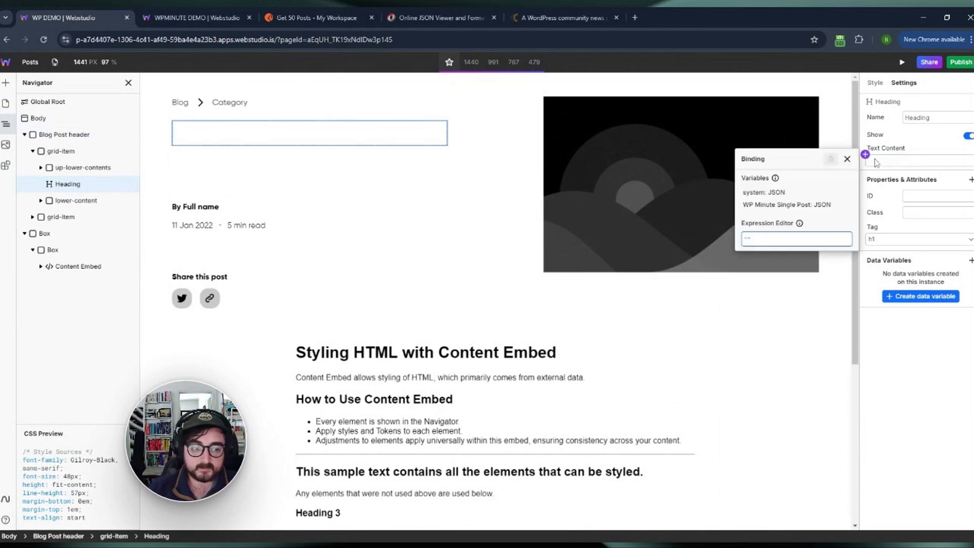
pyautogui.click(787, 204)
pyautogui.write('.')
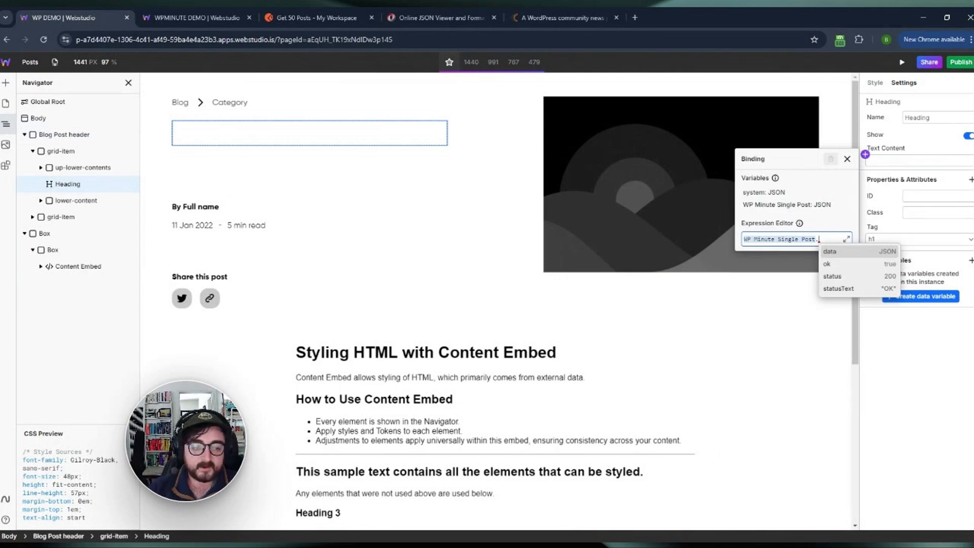
pyautogui.click(832, 252)
pyautogui.write('.')
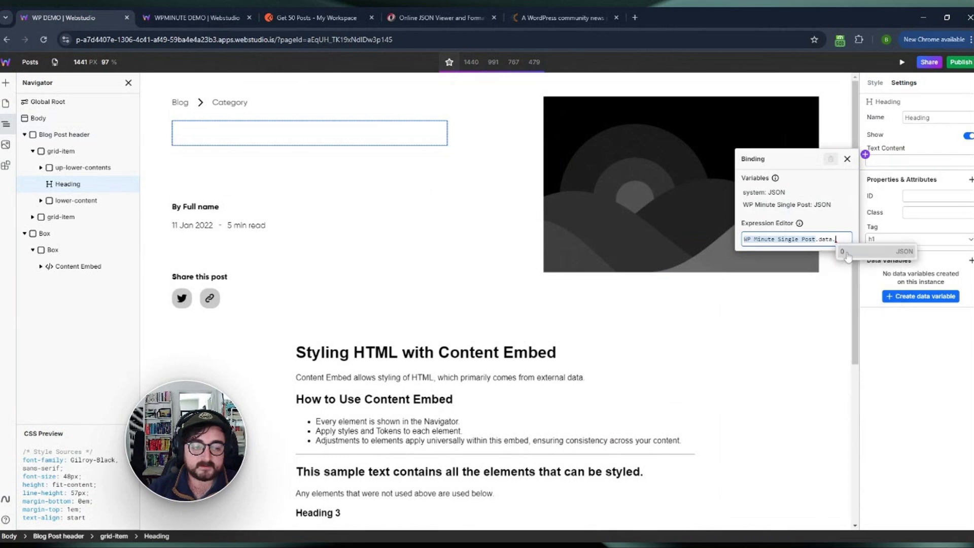
pyautogui.click(847, 252)
pyautogui.write('.')
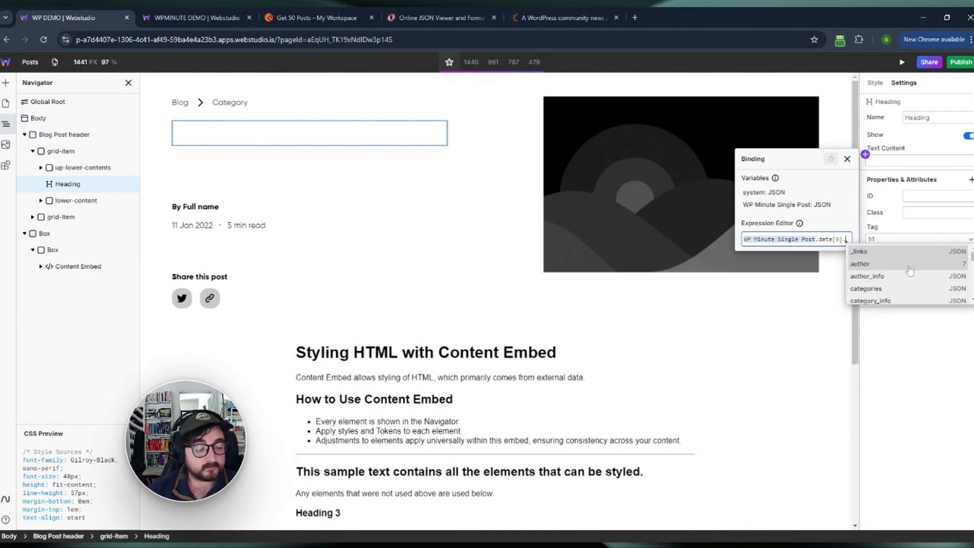
pyautogui.write('title')
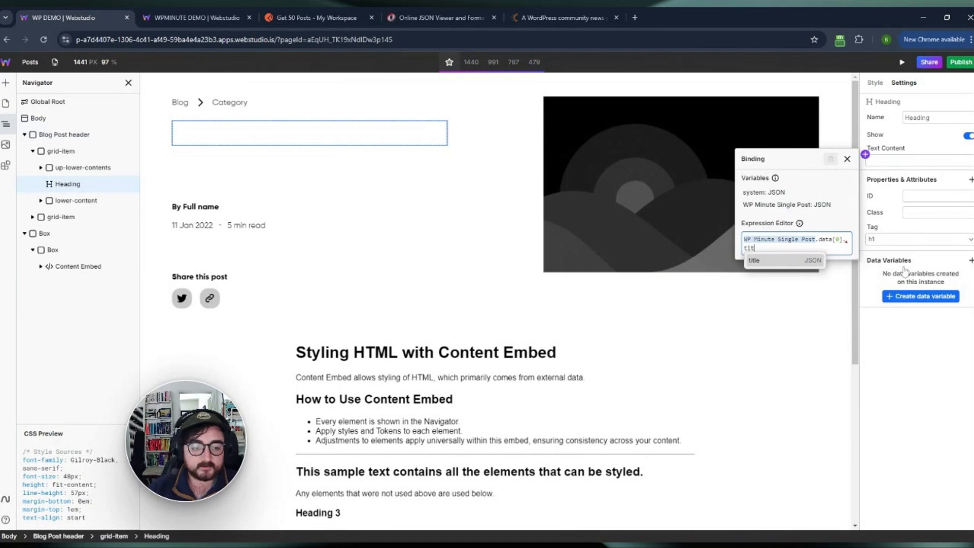
pyautogui.click(806, 262)
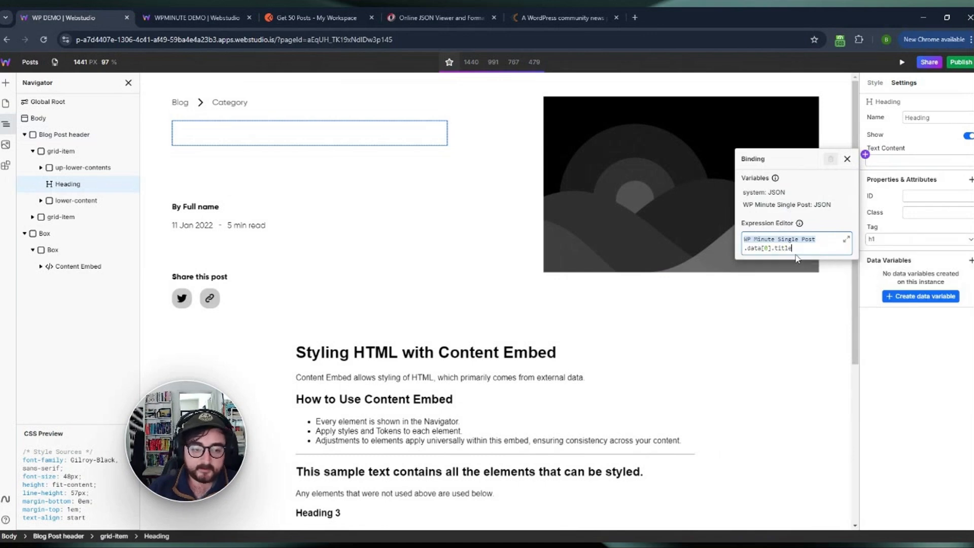
pyautogui.write('.')
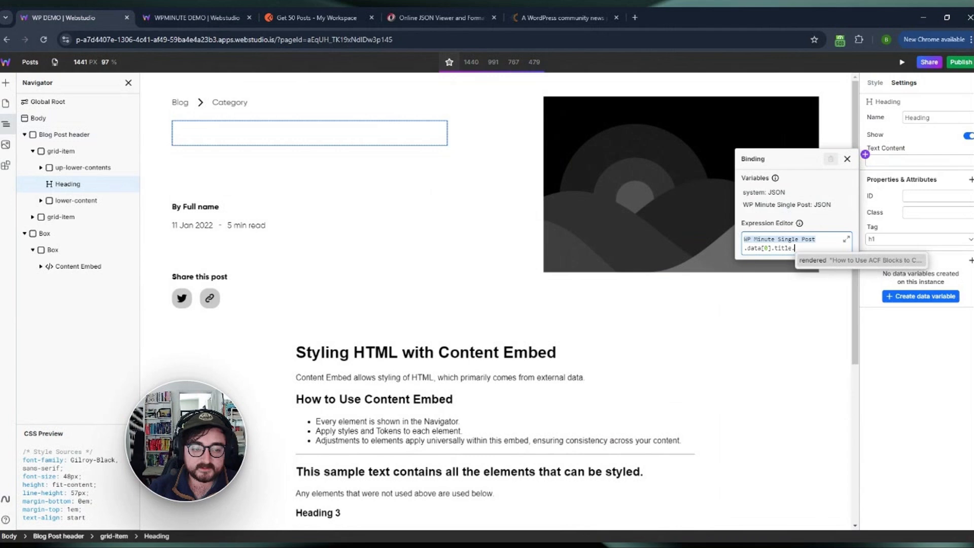
pyautogui.click(829, 262)
pyautogui.click(894, 338)
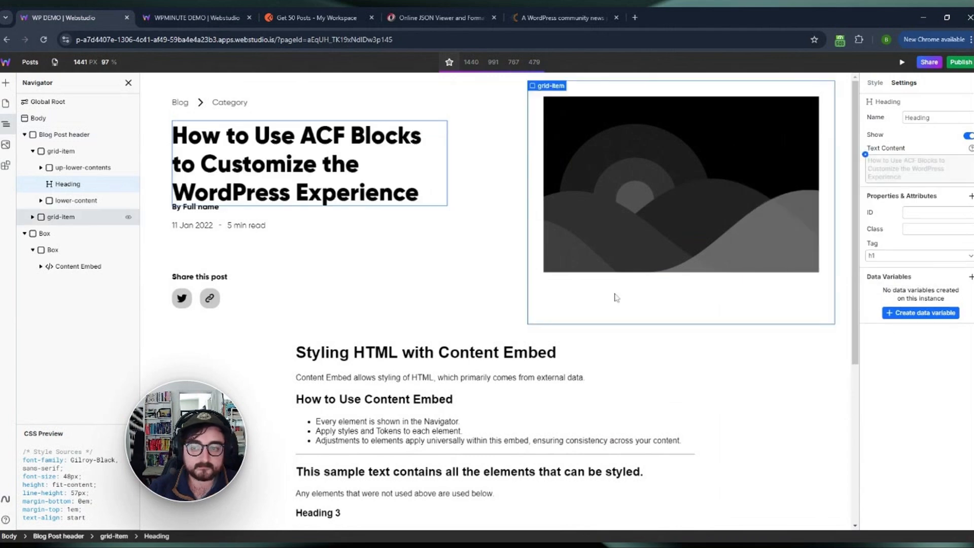
# Step: Delete the lower-content box holding the author, date and share links from the Blog Post header
pyautogui.click(77, 202)
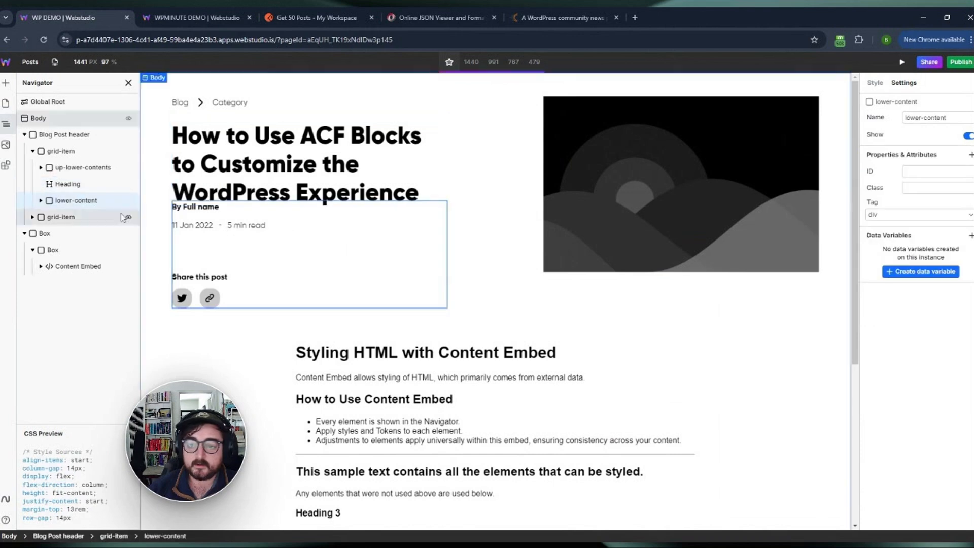
pyautogui.press('Delete')
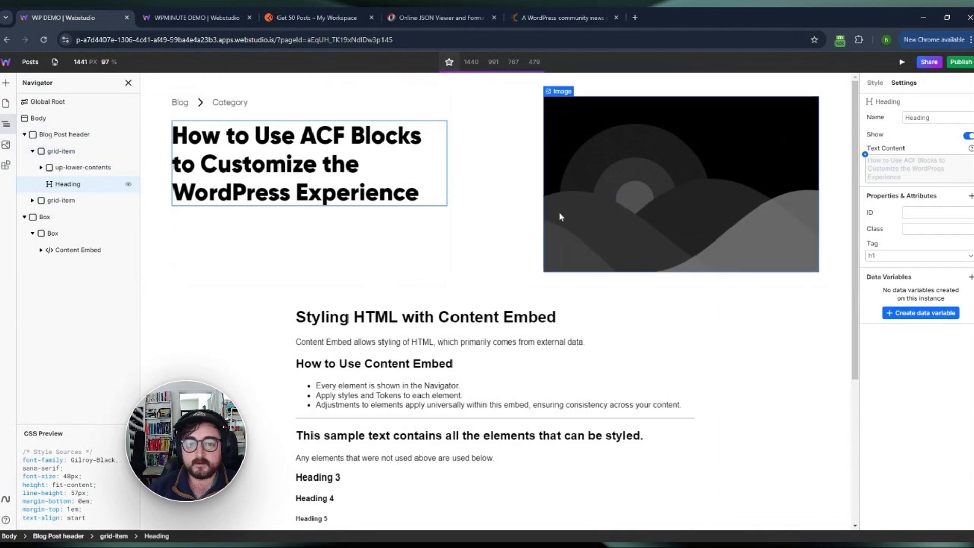
# Step: Bind the header image's source to WP Minute Single Post.data[0]["featured_image_src_large"][0]
pyautogui.click(606, 202)
pyautogui.click(865, 208)
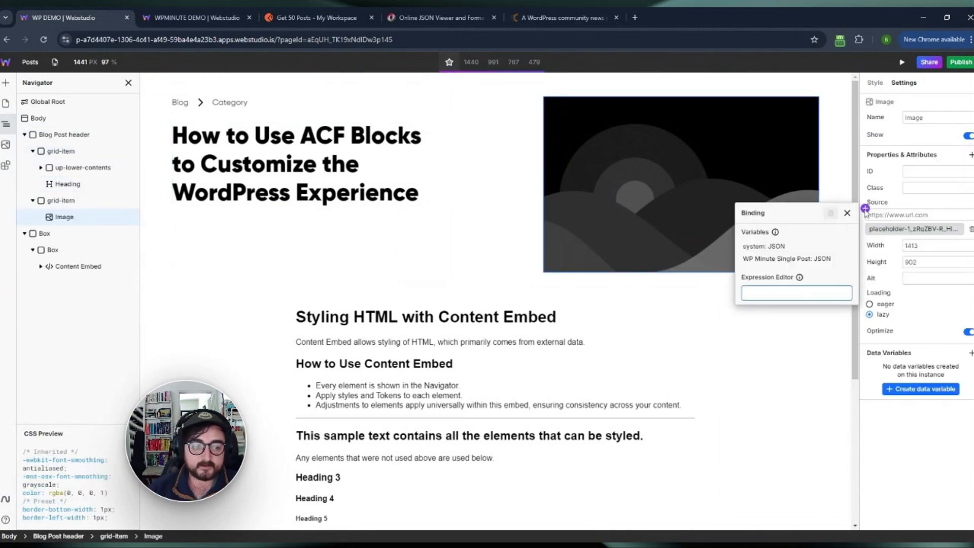
pyautogui.click(786, 262)
pyautogui.write('.')
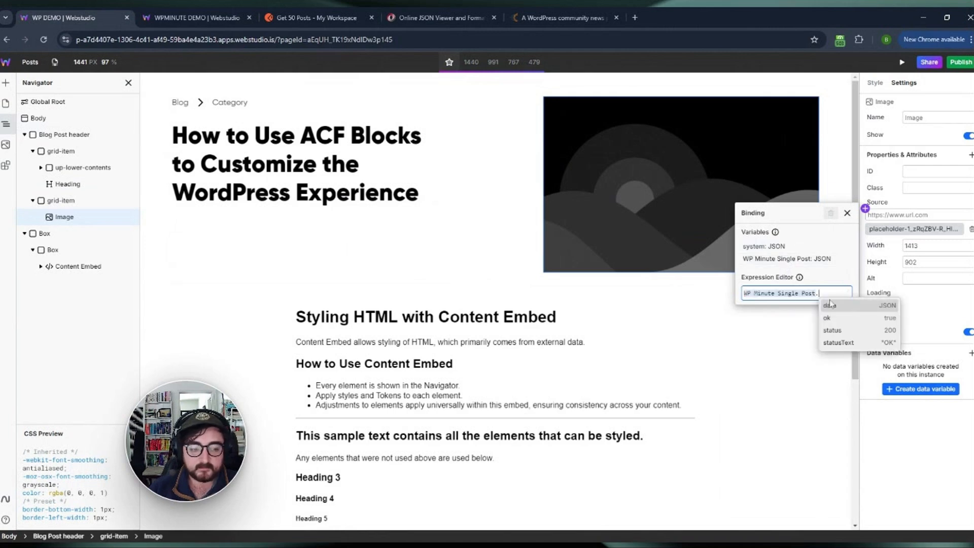
pyautogui.write('data[0].')
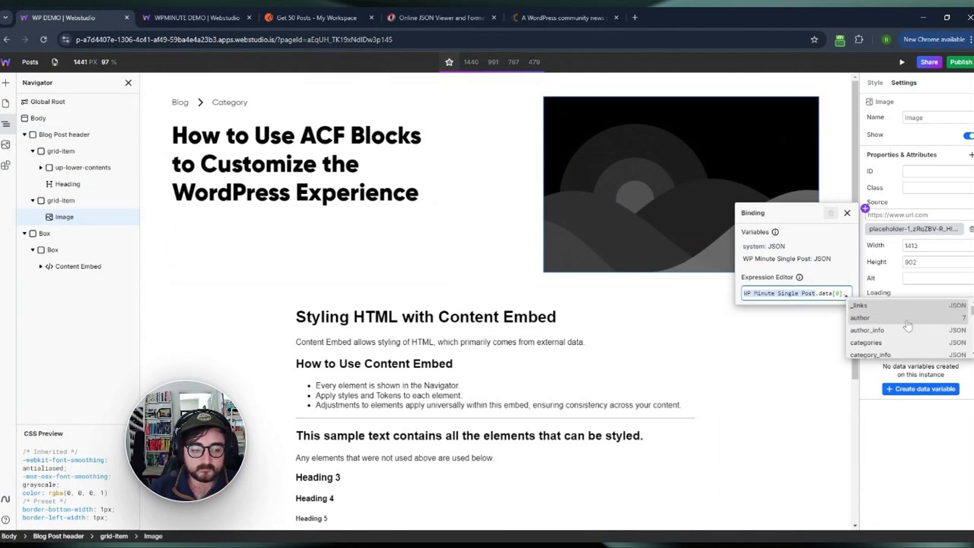
pyautogui.press('Down')
pyautogui.press('Down')
pyautogui.press('Down')
pyautogui.press('Down')
pyautogui.press('Down')
pyautogui.press('Down')
pyautogui.press('Down')
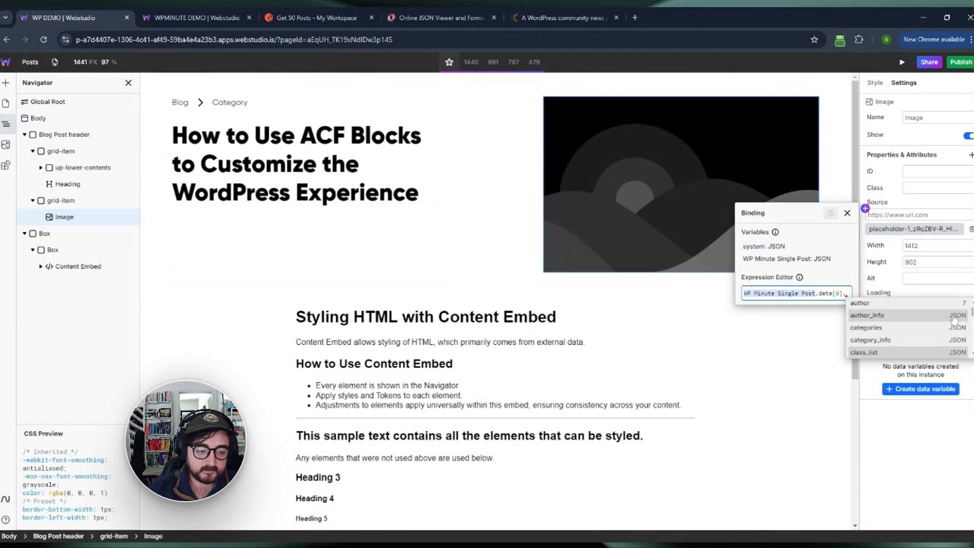
pyautogui.press('Down')
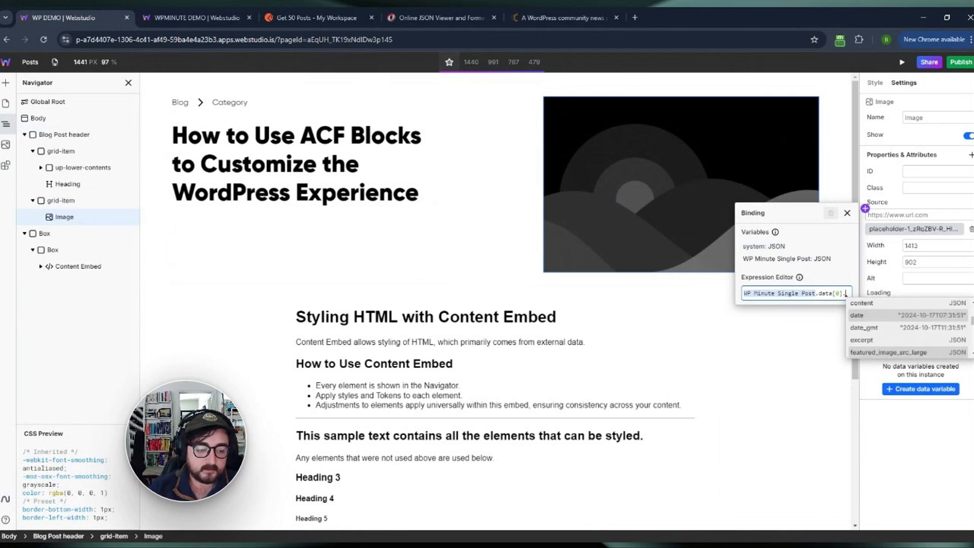
pyautogui.press('Return')
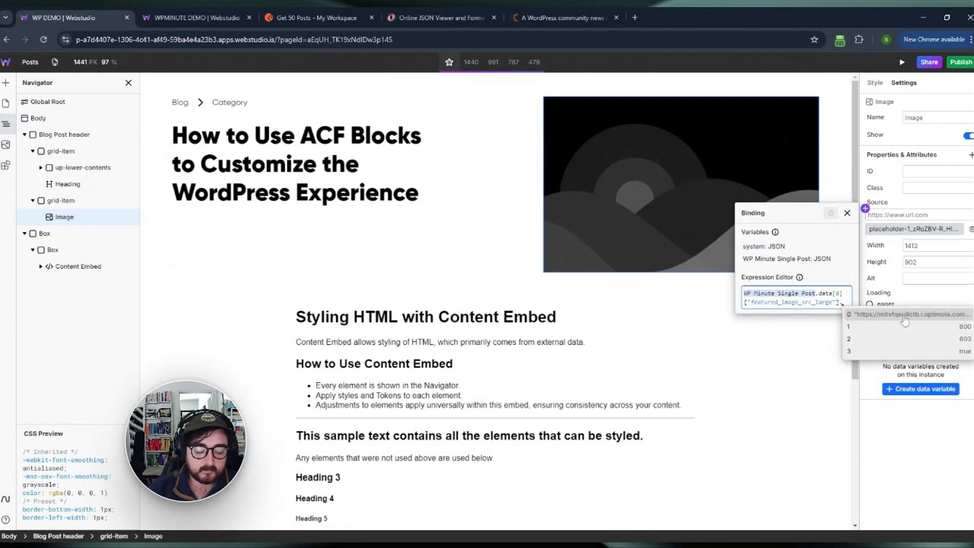
pyautogui.click(904, 316)
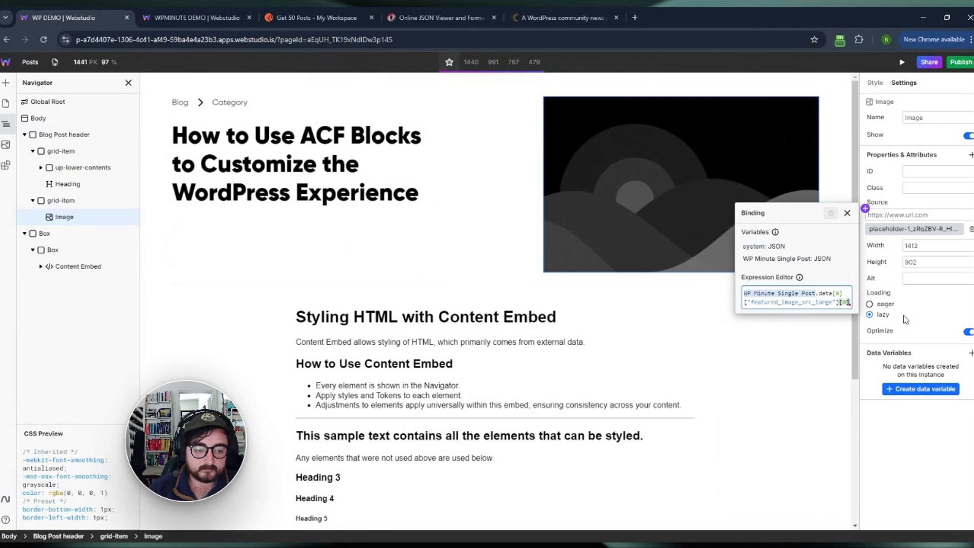
pyautogui.click(911, 418)
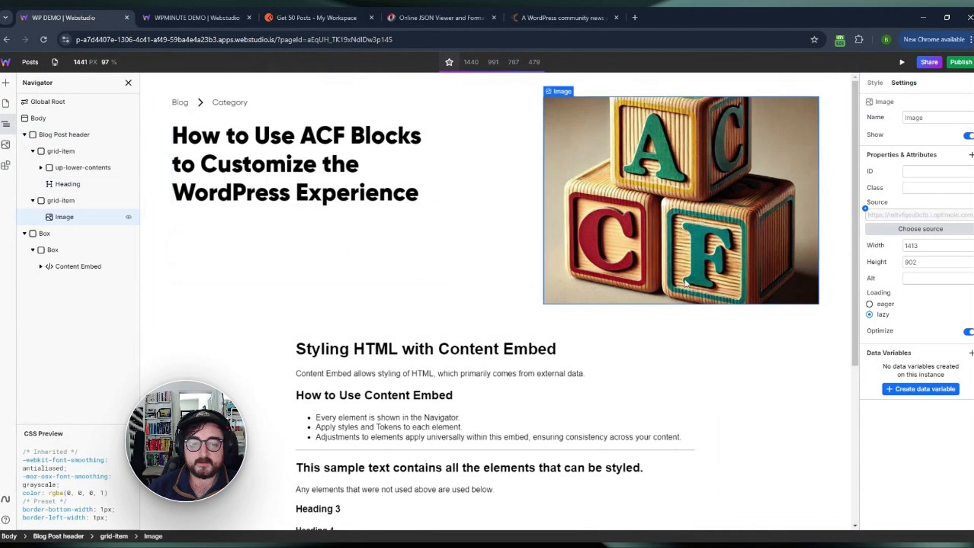
# Step: Bind the Content Embed's code to WP Minute Single Post.data[0].content.rendered in place of the sample HTML
pyautogui.scroll(-1, 596, 278)
pyautogui.scroll(-4, 596, 278)
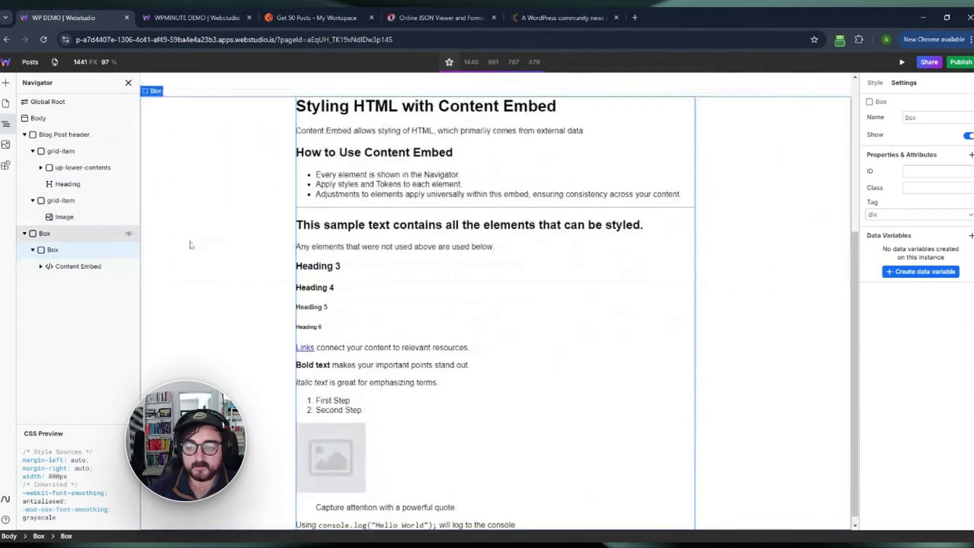
pyautogui.click(56, 267)
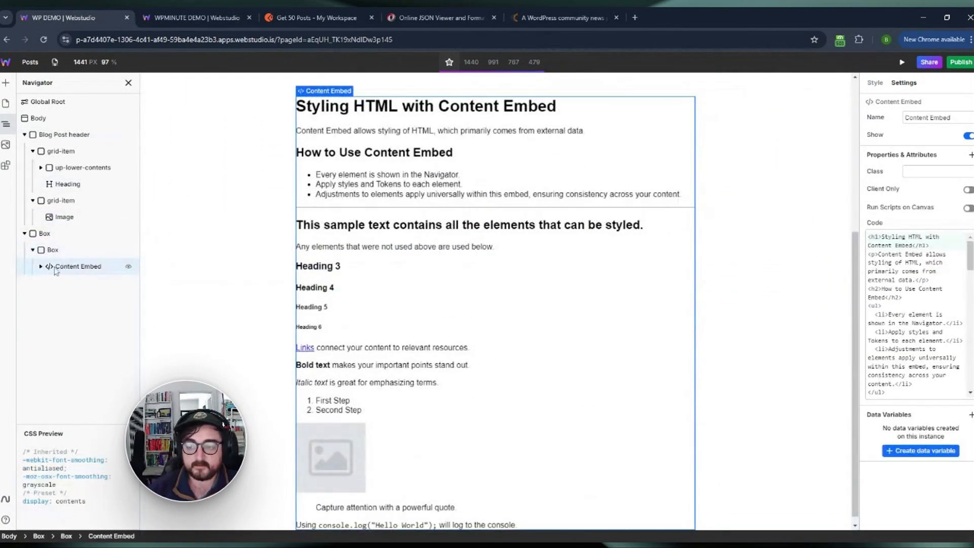
pyautogui.click(865, 228)
pyautogui.hotkey('ctrl', 'a')
pyautogui.press('BackSpace')
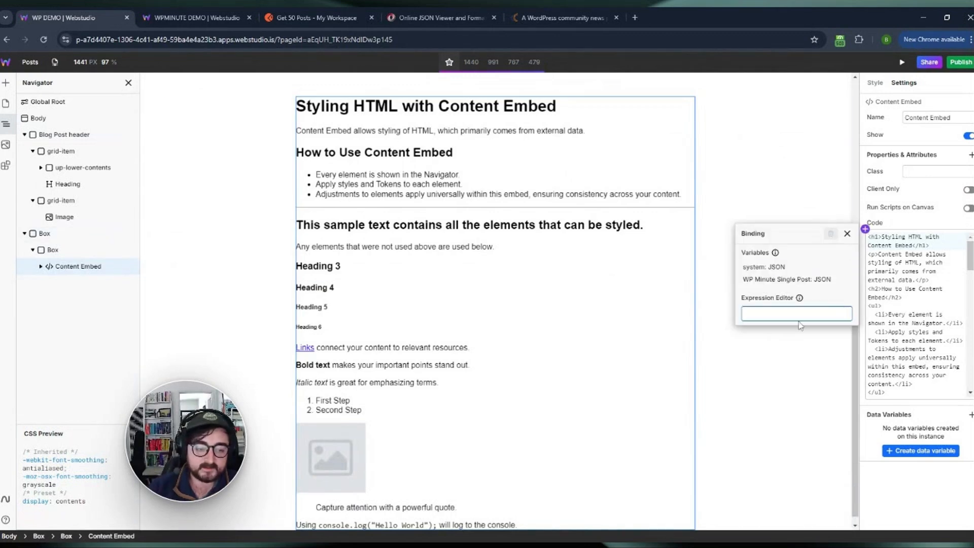
pyautogui.click(786, 279)
pyautogui.write('.')
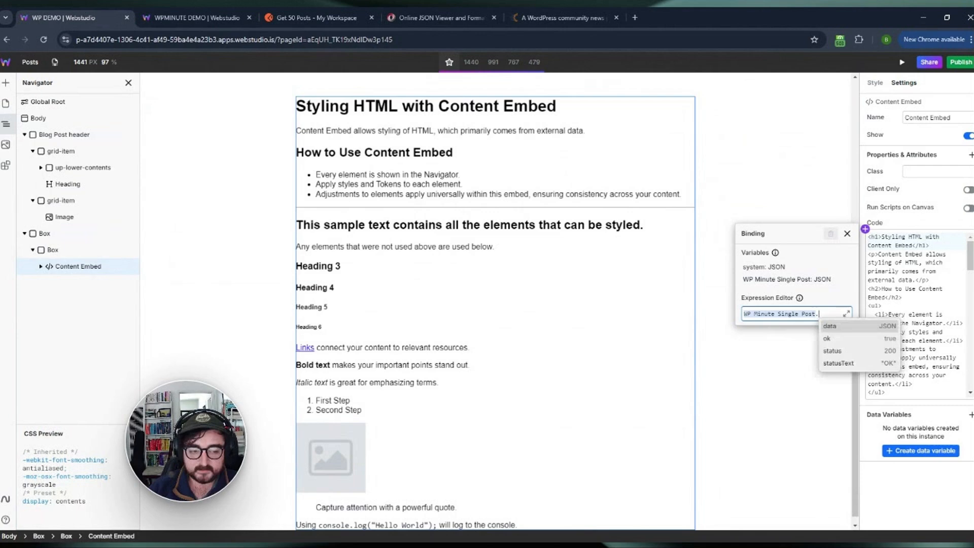
pyautogui.click(838, 332)
pyautogui.write('.')
pyautogui.click(841, 330)
pyautogui.write('.')
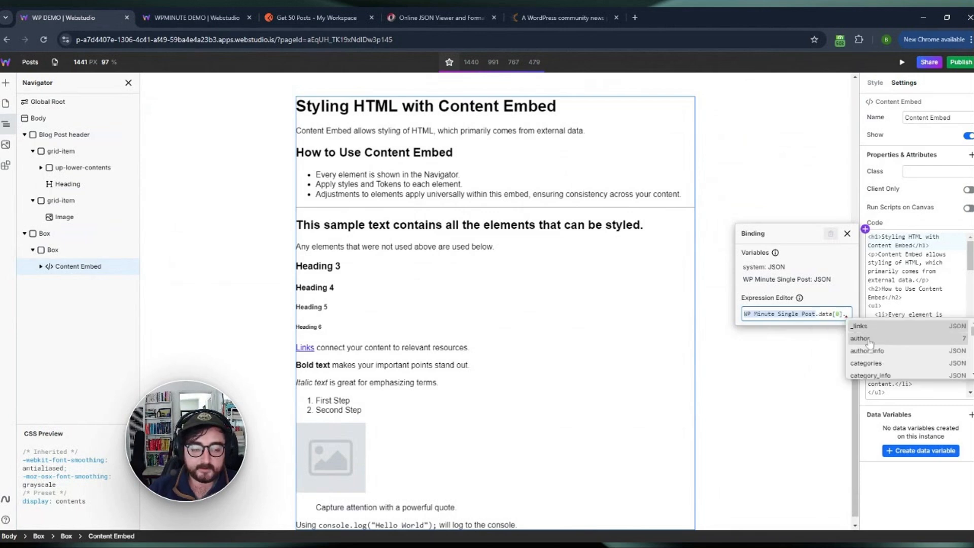
pyautogui.scroll(-4, 869, 343)
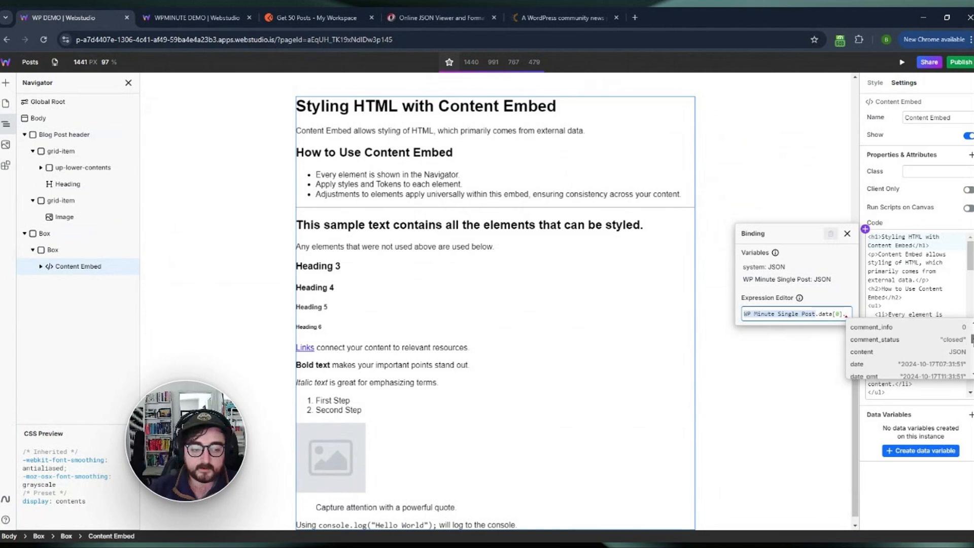
pyautogui.click(924, 351)
pyautogui.write('.')
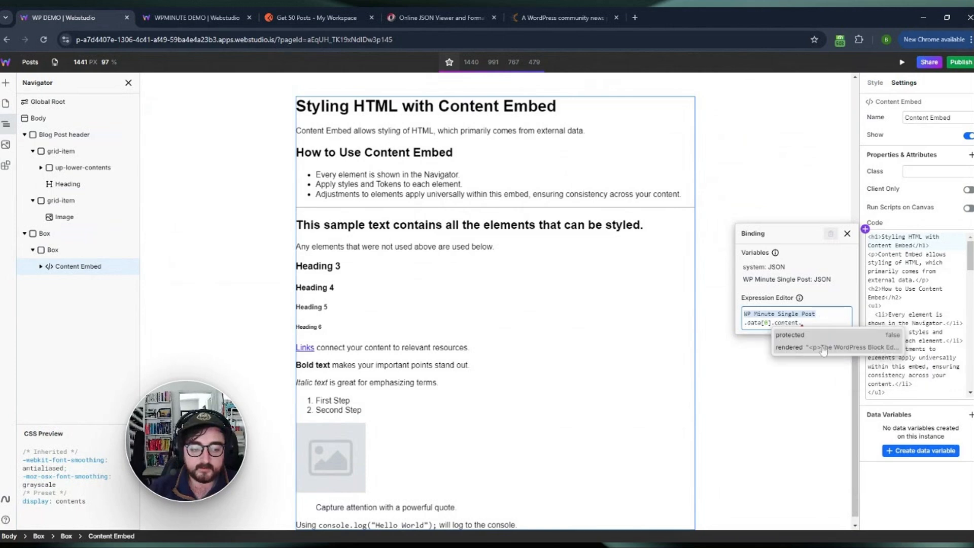
pyautogui.click(822, 348)
pyautogui.click(928, 483)
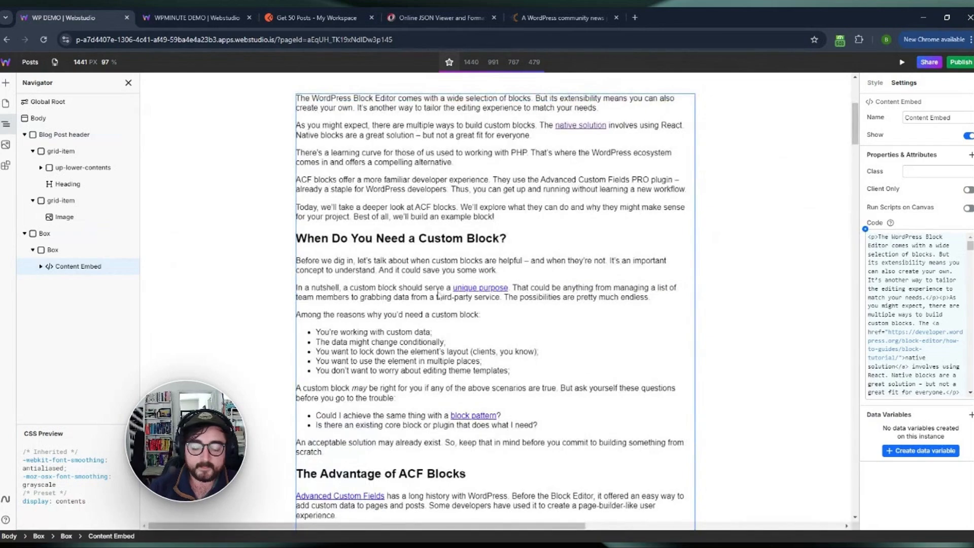
# Step: Examine the post page's layout, checking the bound title, header image and article content in the canvas
pyautogui.scroll(5, 438, 296)
pyautogui.click(221, 348)
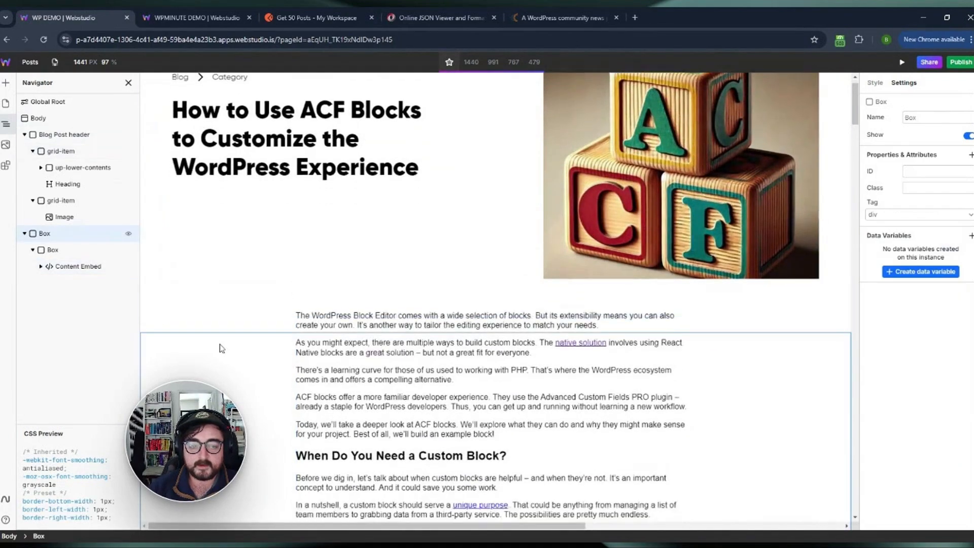
pyautogui.scroll(-5, 758, 308)
pyautogui.scroll(5, 756, 312)
pyautogui.hscroll(1, 752, 318)
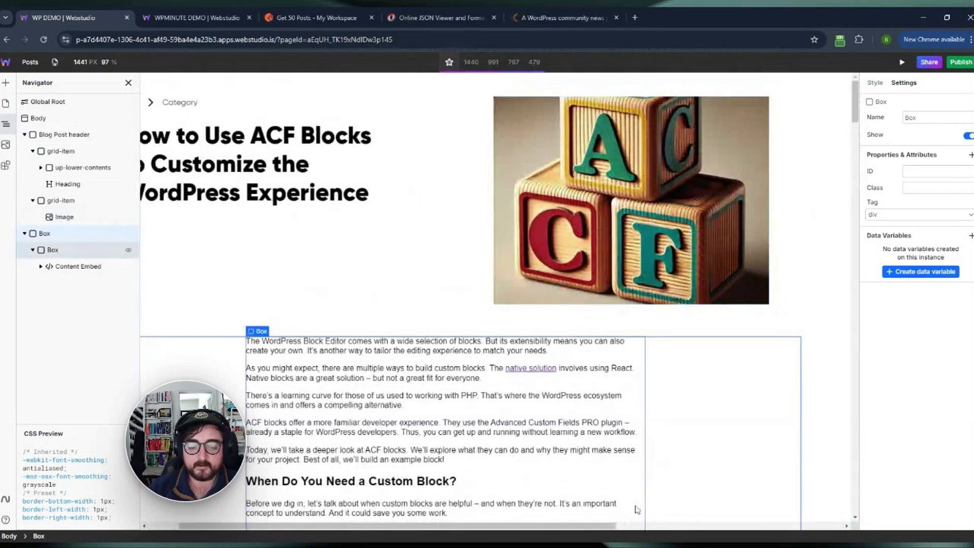
pyautogui.hscroll(-1, 629, 515)
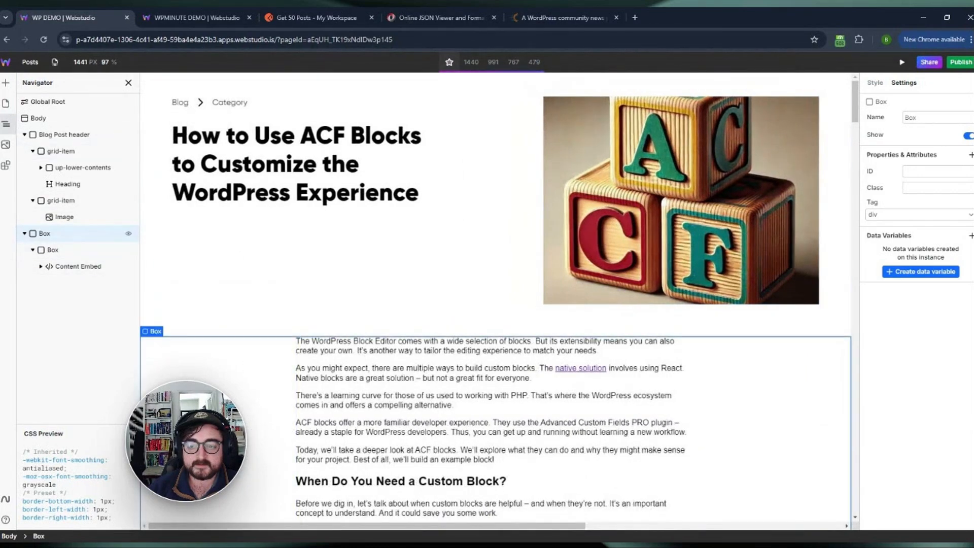
pyautogui.scroll(-5, 191, 294)
pyautogui.scroll(5, 218, 260)
pyautogui.click(274, 143)
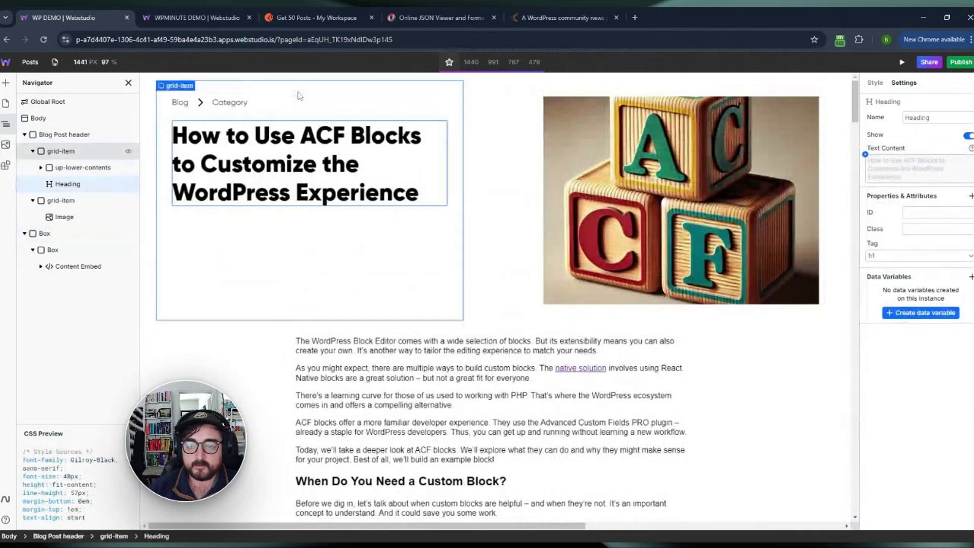
pyautogui.click(477, 114)
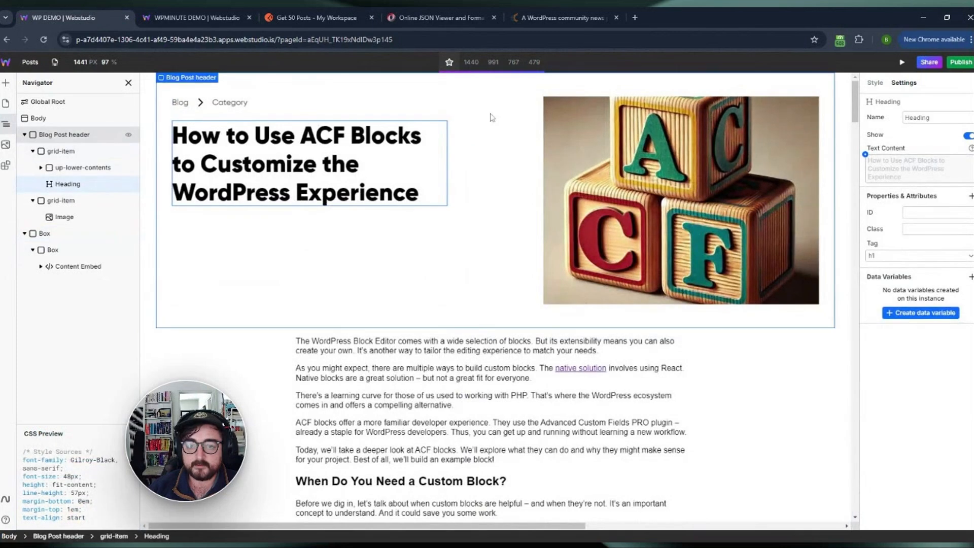
# Step: Test the Posts page with the from-freelancing-to-product-success post's slug, and switch back to how-to-use-acf-blocks-to-customize-the-wordpress-experience
pyautogui.click(56, 64)
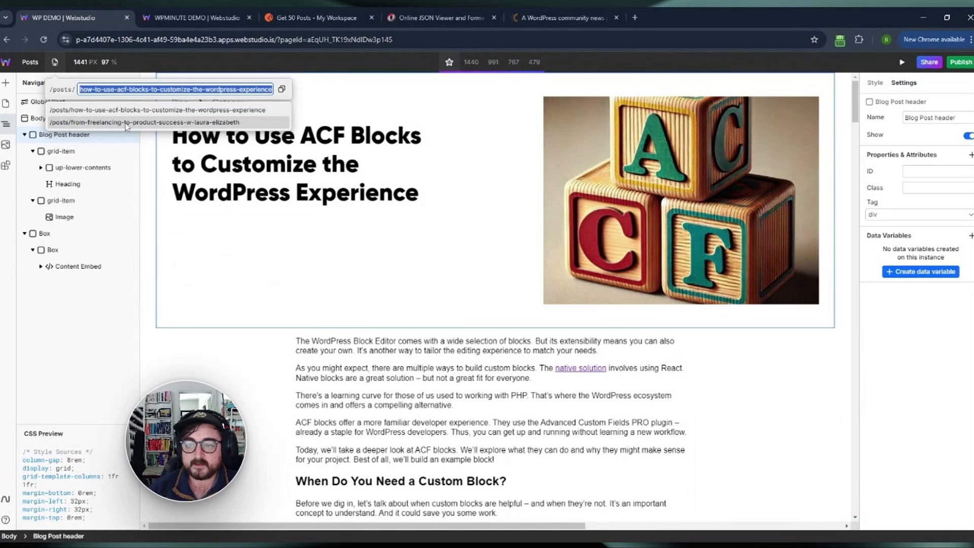
pyautogui.click(102, 123)
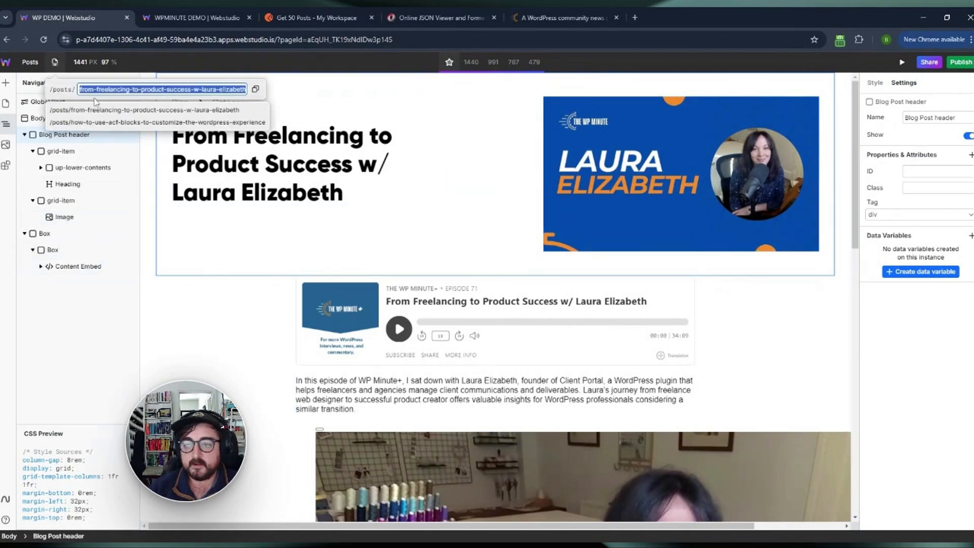
pyautogui.click(55, 62)
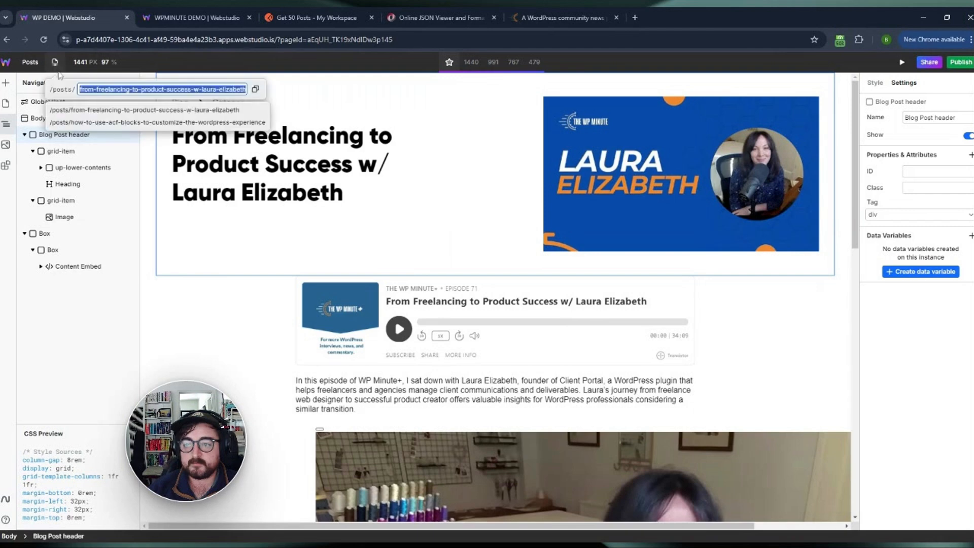
pyautogui.click(96, 122)
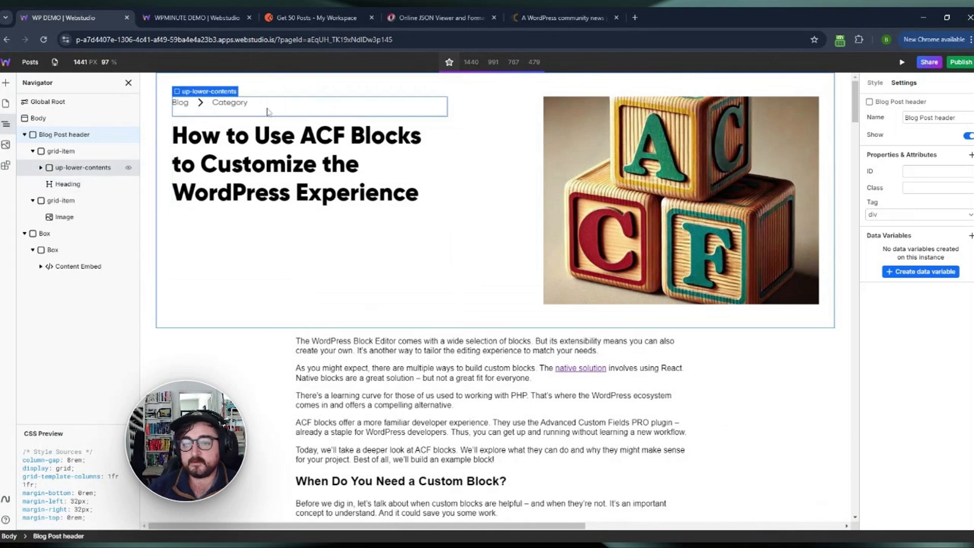
# Step: On the Home page, set the text of the link below the first post card's excerpt to "Read Post"
pyautogui.click(5, 103)
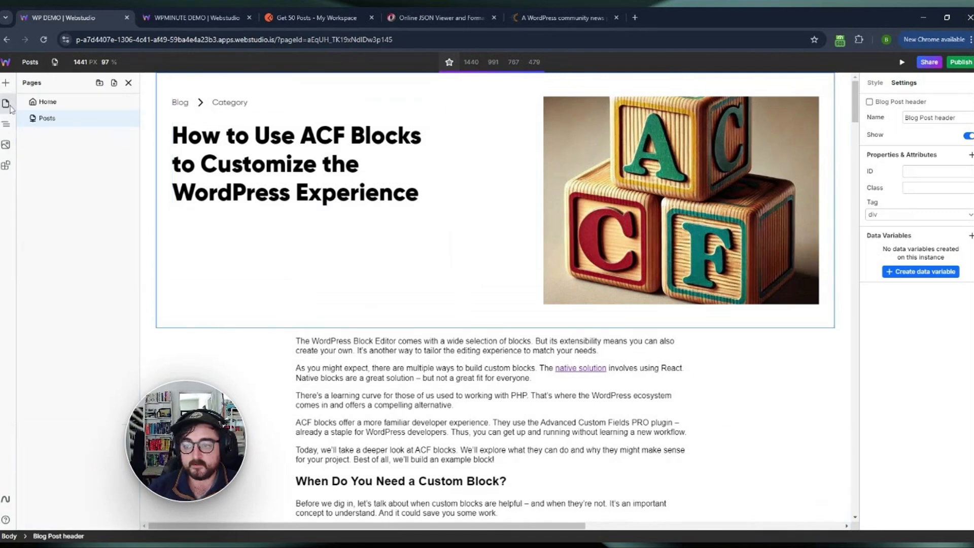
pyautogui.click(54, 104)
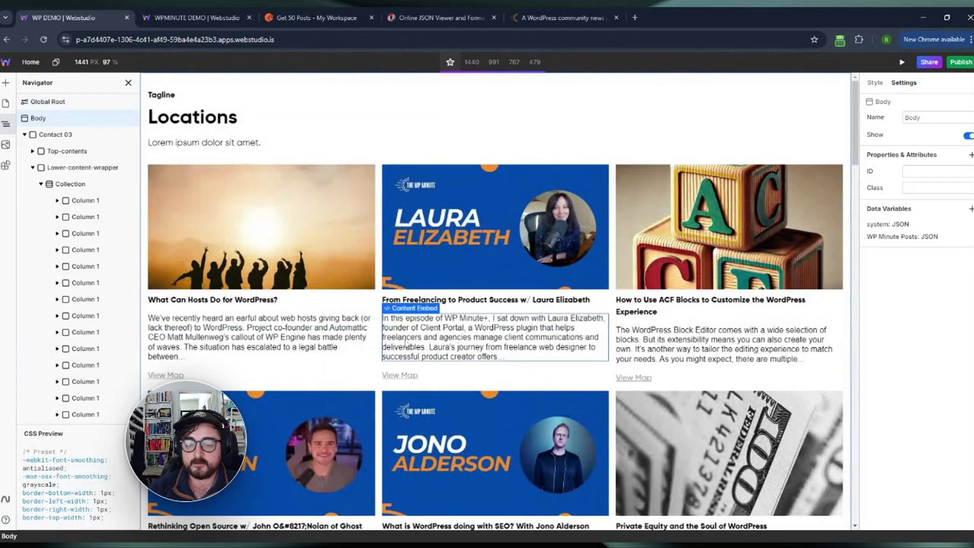
pyautogui.click(169, 378)
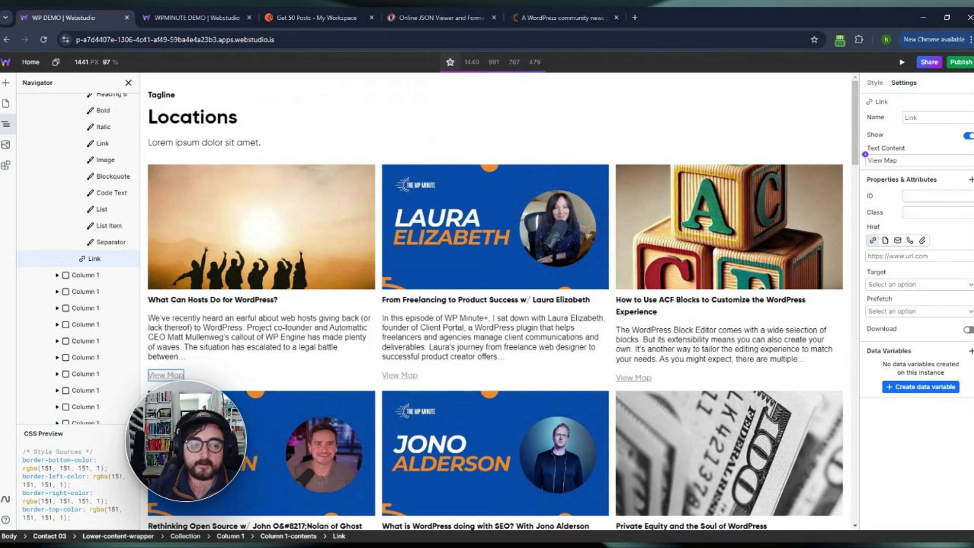
pyautogui.tripleClick(865, 155)
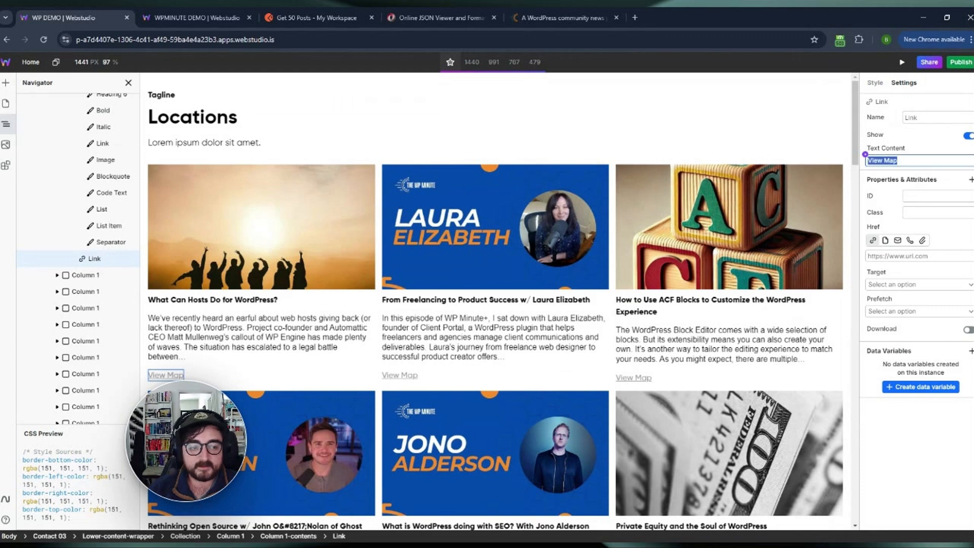
pyautogui.write('Read Post')
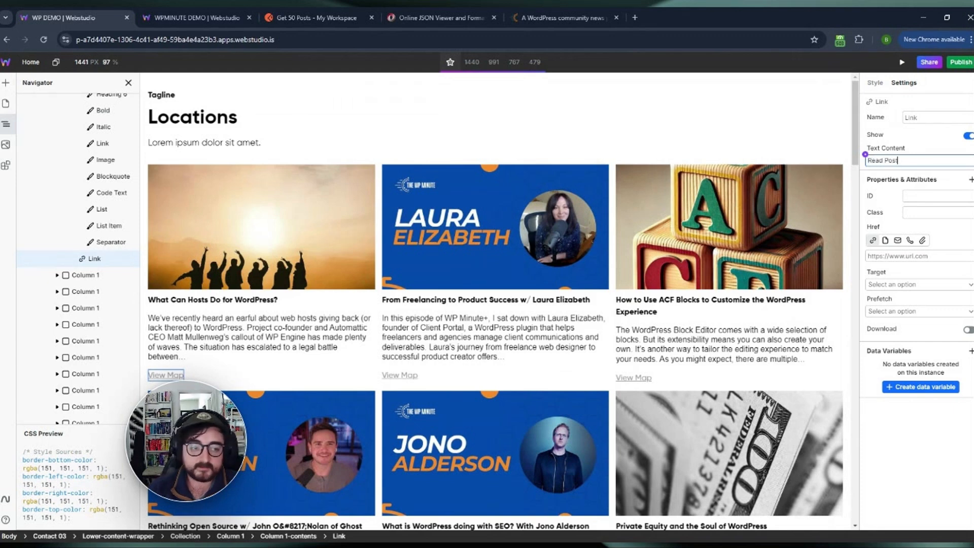
pyautogui.click(891, 181)
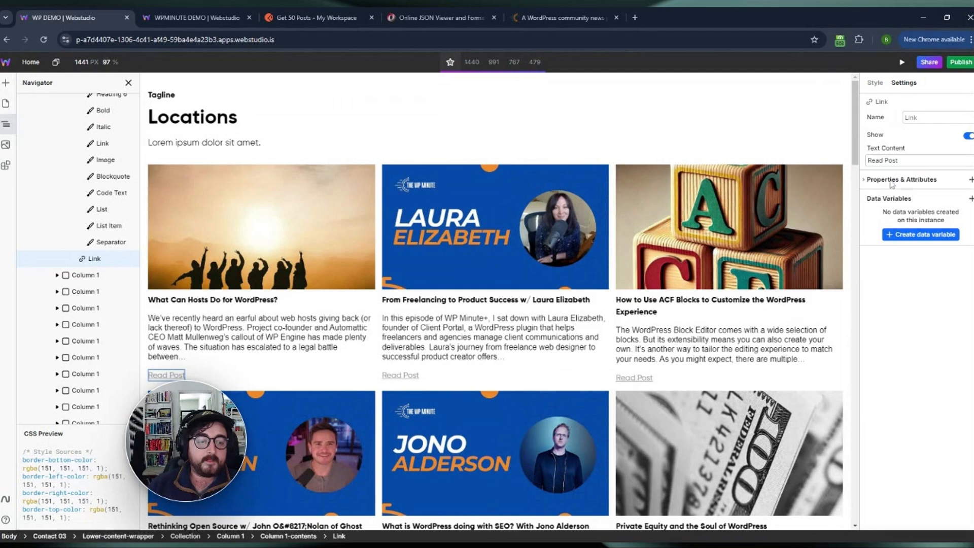
pyautogui.click(892, 183)
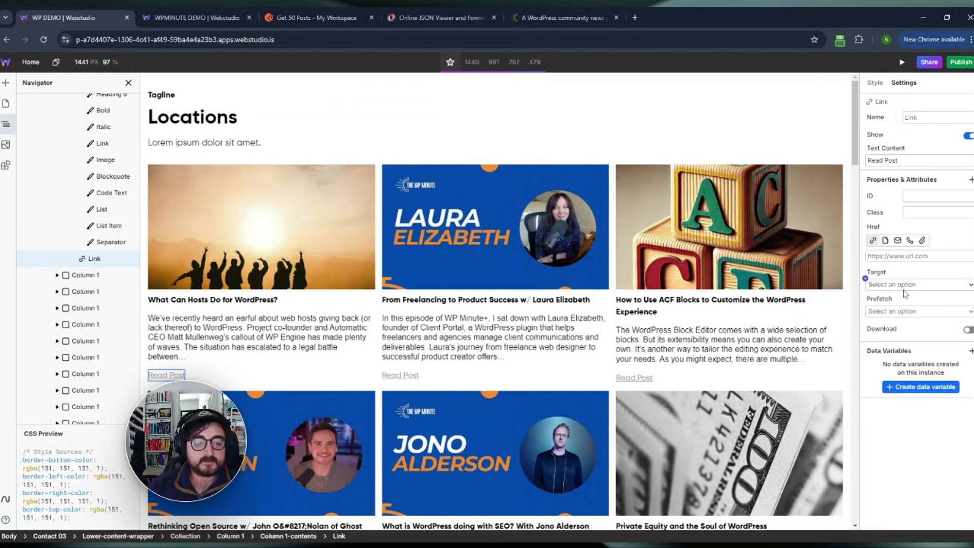
# Step: Bind the Read Post link's Href to Collection Item.slug
pyautogui.click(865, 249)
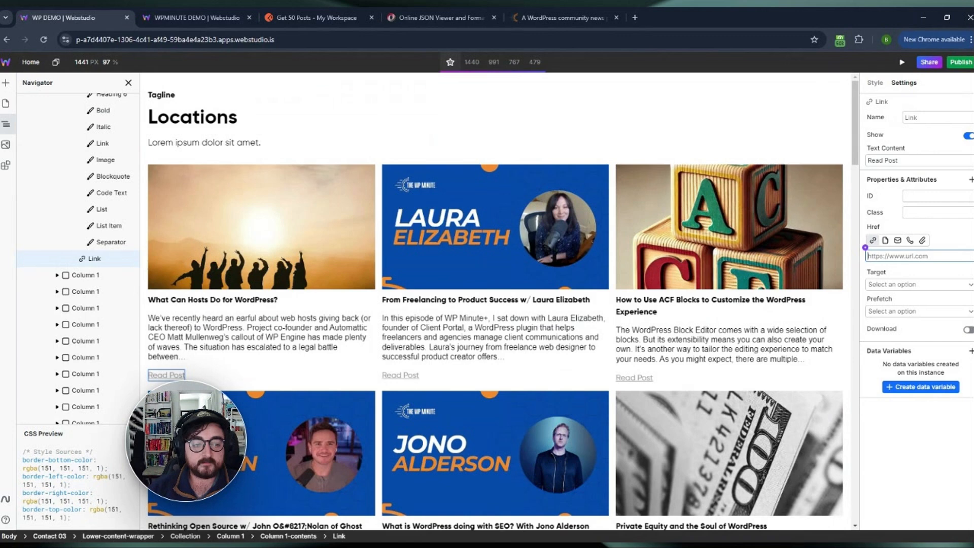
pyautogui.click(865, 247)
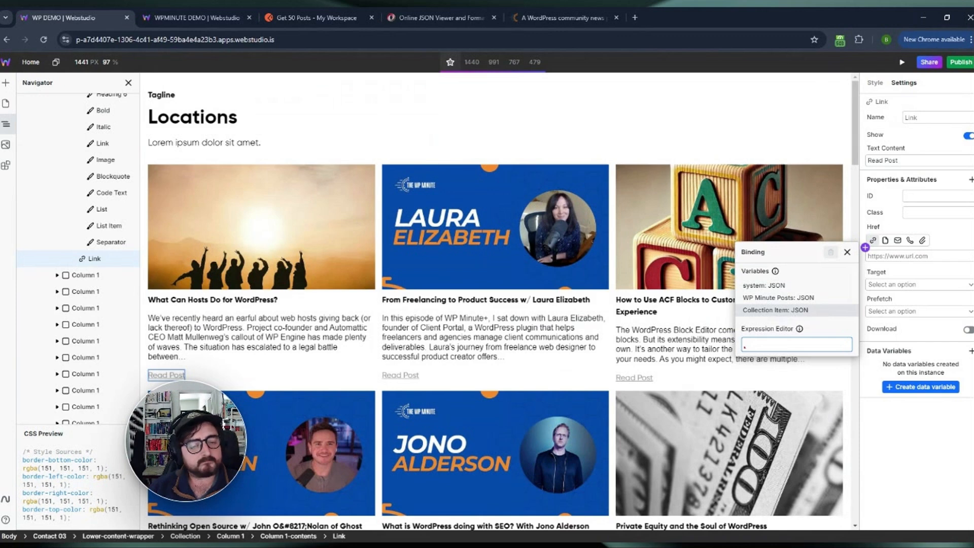
pyautogui.click(780, 311)
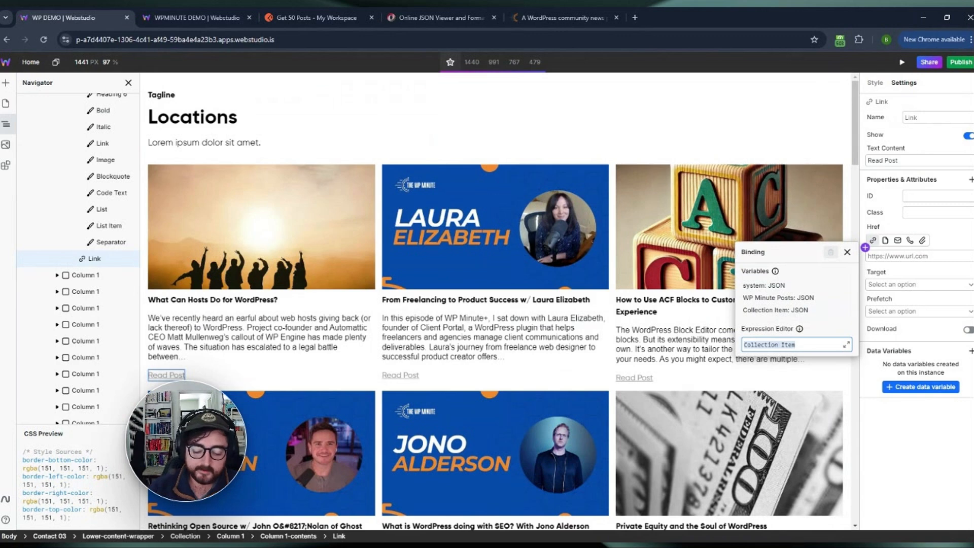
pyautogui.write('.')
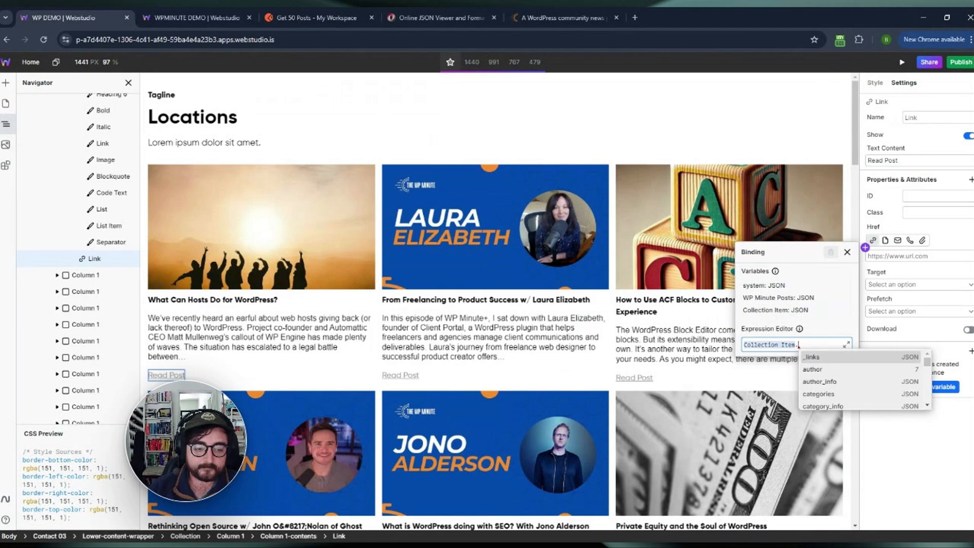
pyautogui.scroll(-1, 930, 366)
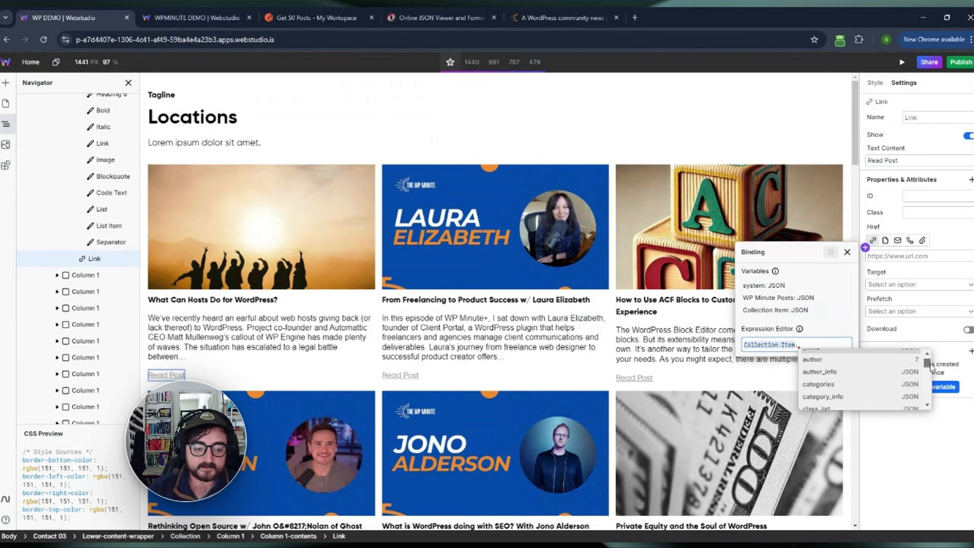
pyautogui.write('sl')
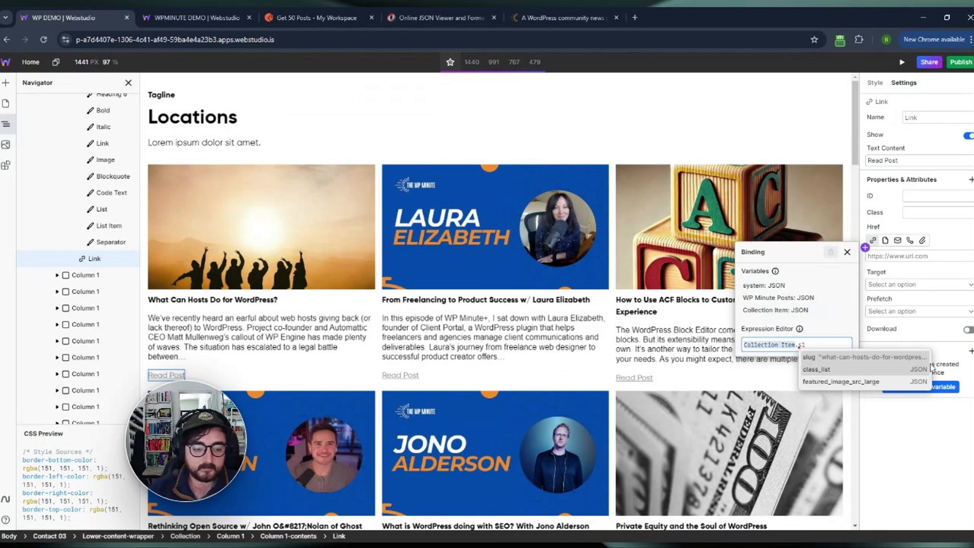
pyautogui.click(861, 359)
pyautogui.click(903, 439)
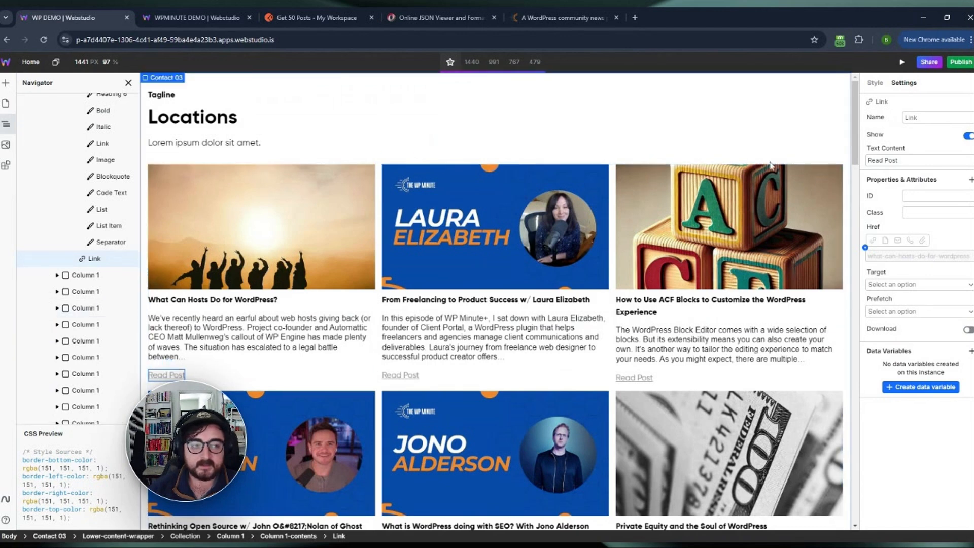
# Step: Preview the Home page and look through the post cards with their Read Post links, and return to editing
pyautogui.click(903, 63)
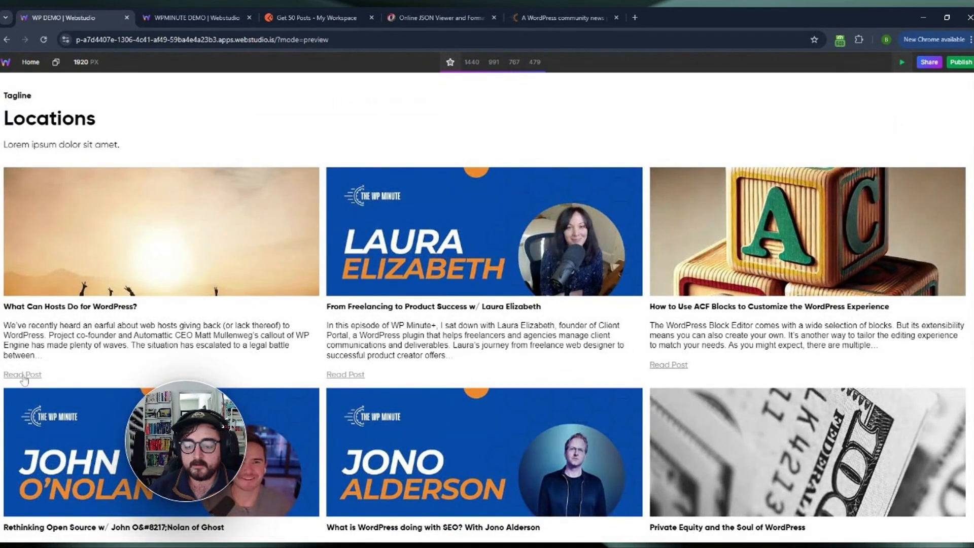
pyautogui.scroll(-4, 320, 364)
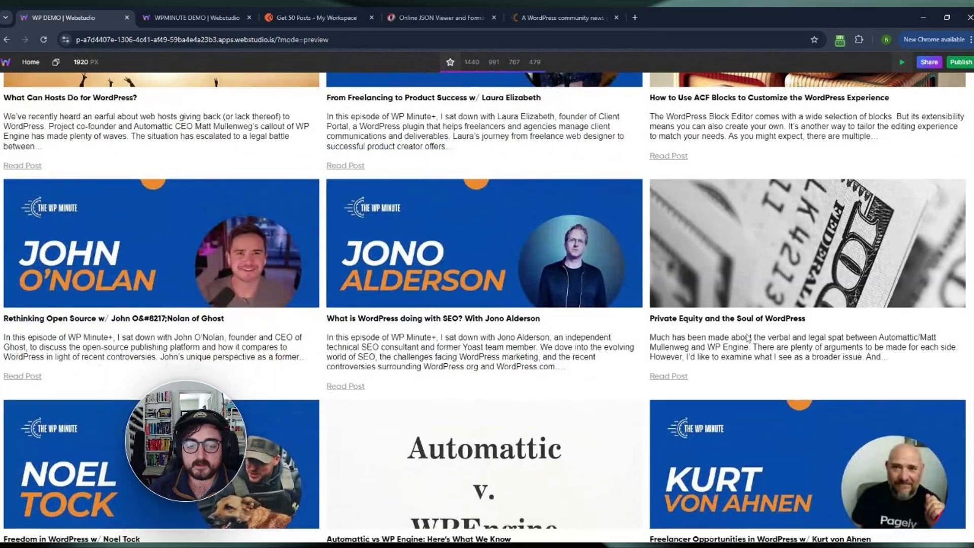
pyautogui.scroll(-4, 748, 339)
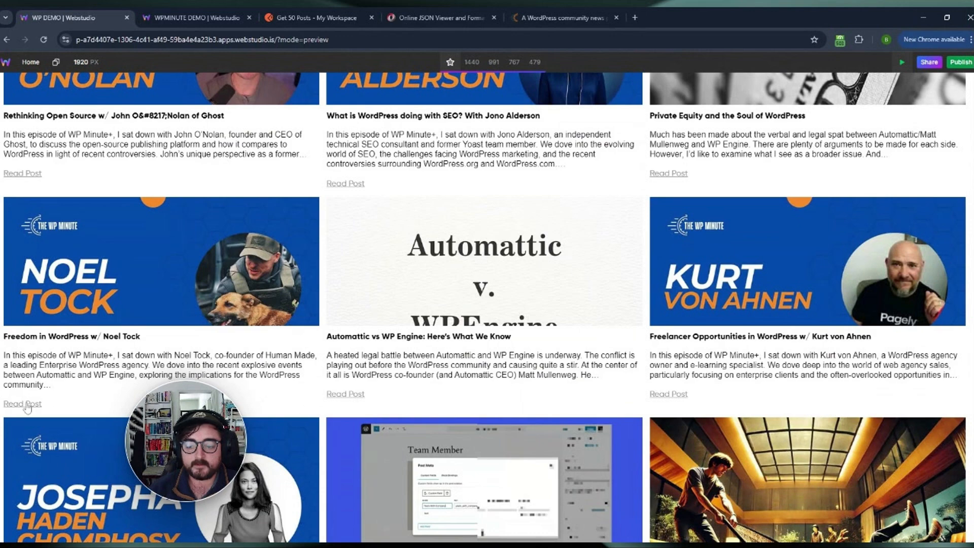
pyautogui.scroll(8, 623, 282)
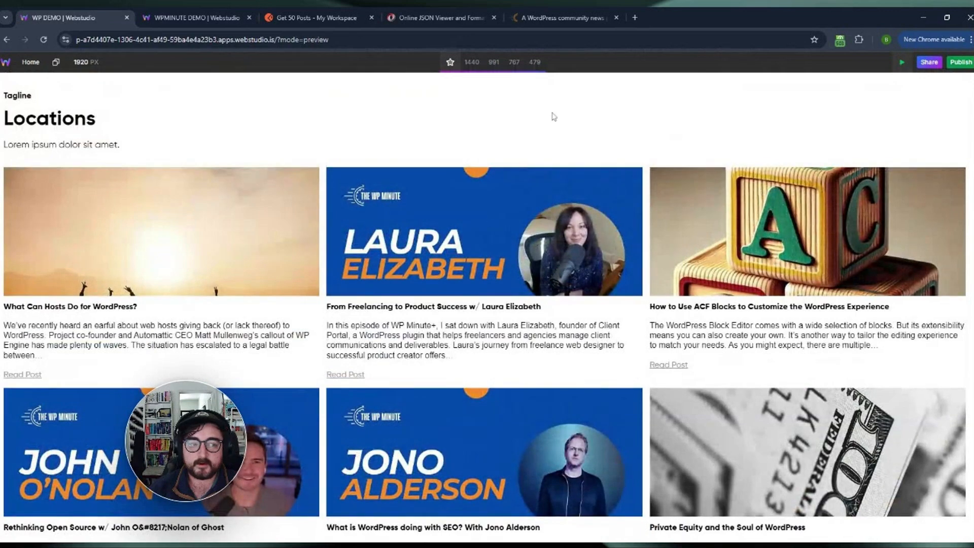
pyautogui.click(903, 62)
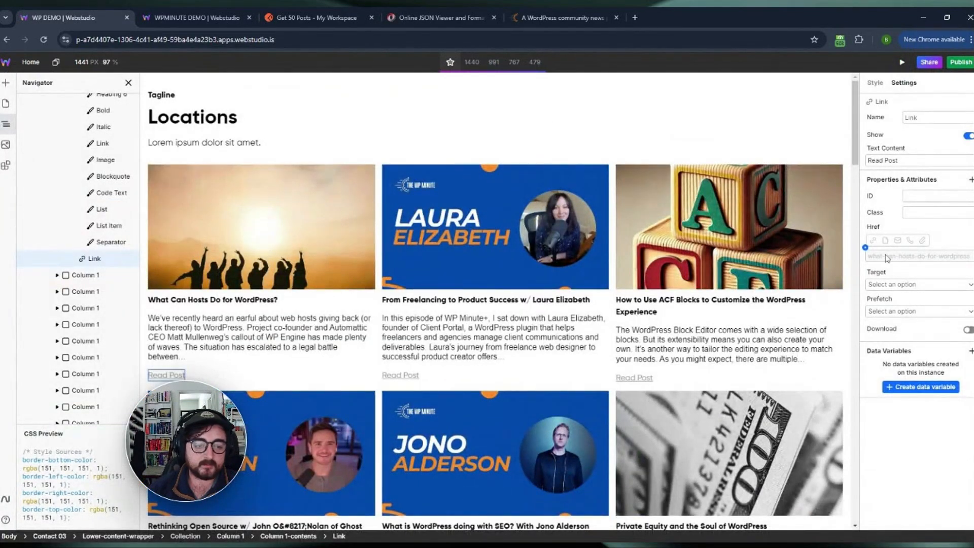
# Step: Prefix the Read Post link's Href binding with the posts path, making the expression `/posts/` + Collection Item.slug
pyautogui.click(866, 248)
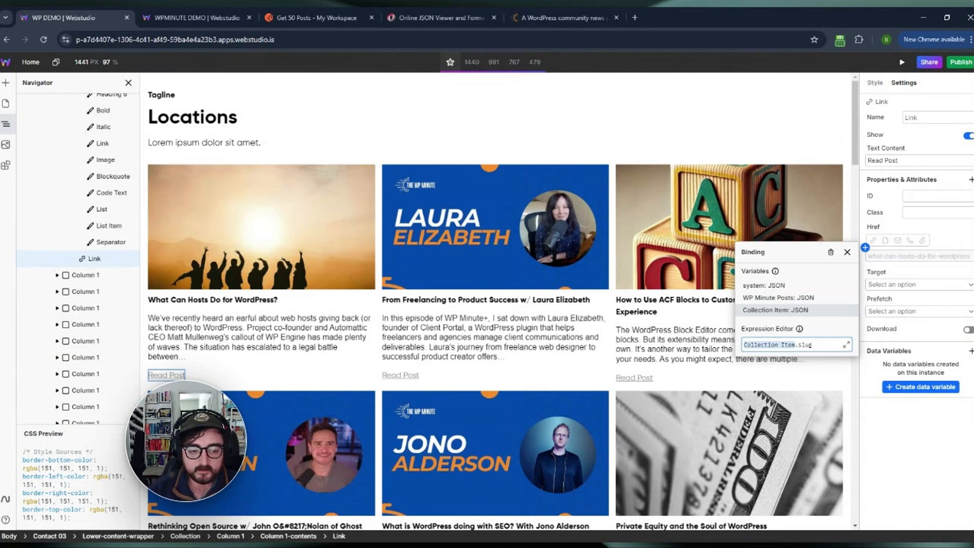
pyautogui.write('``')
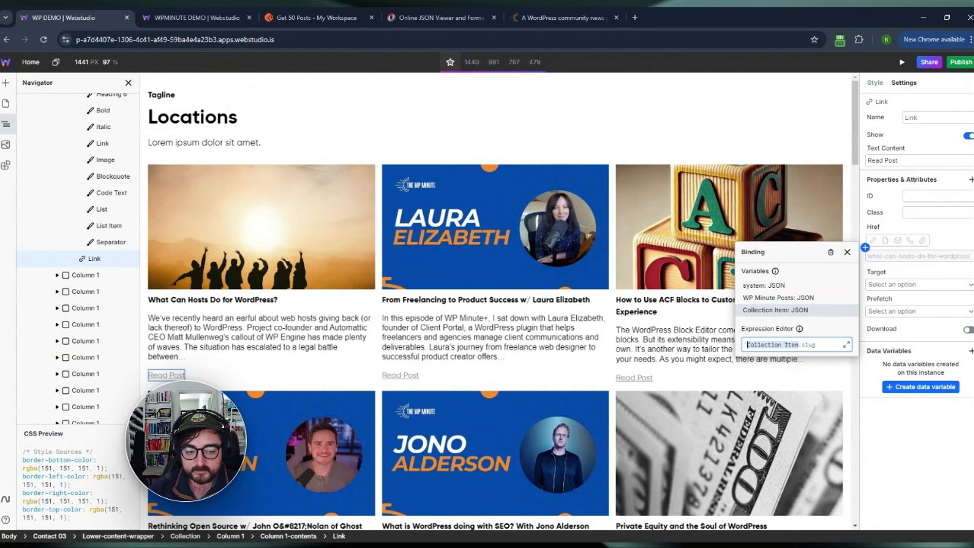
pyautogui.write('/b')
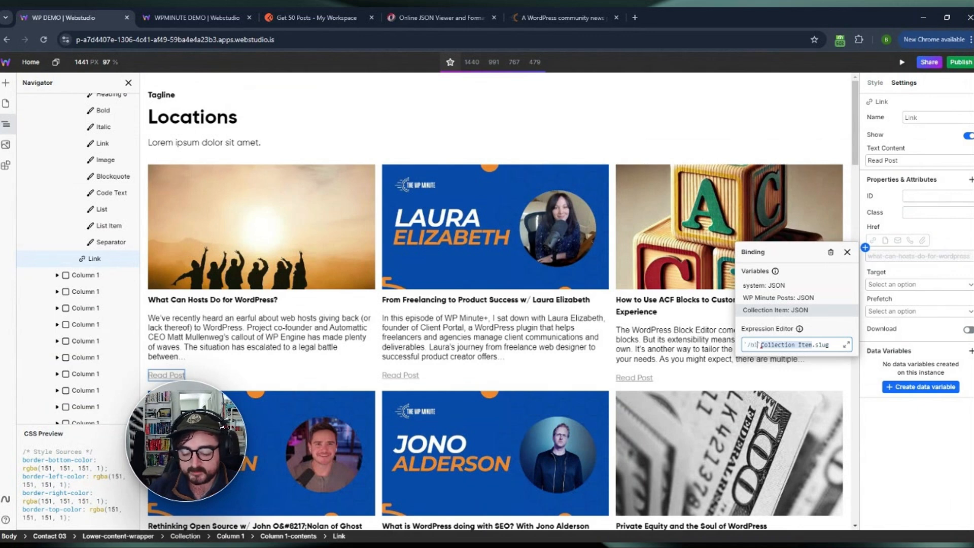
pyautogui.press('BackSpace')
pyautogui.write("posts/'")
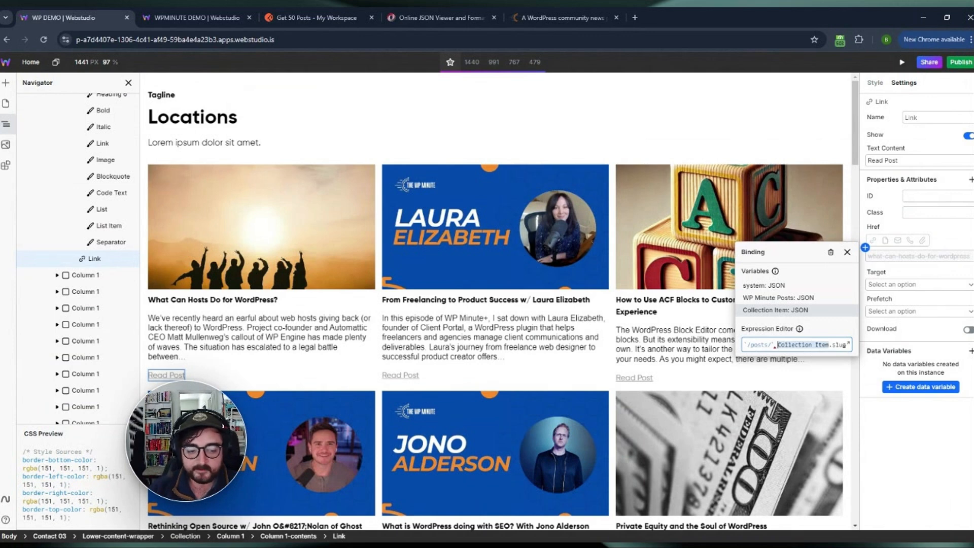
pyautogui.write(' +')
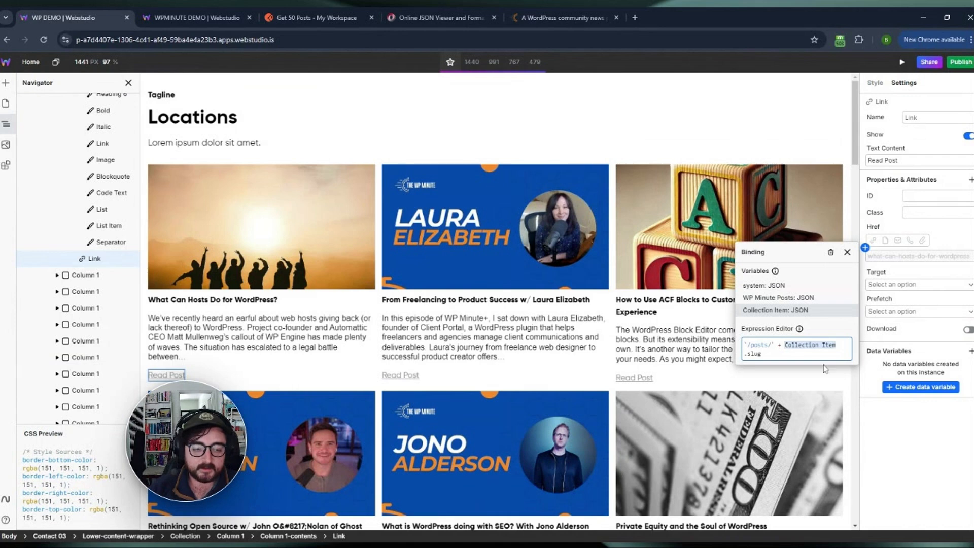
pyautogui.click(819, 329)
pyautogui.click(912, 439)
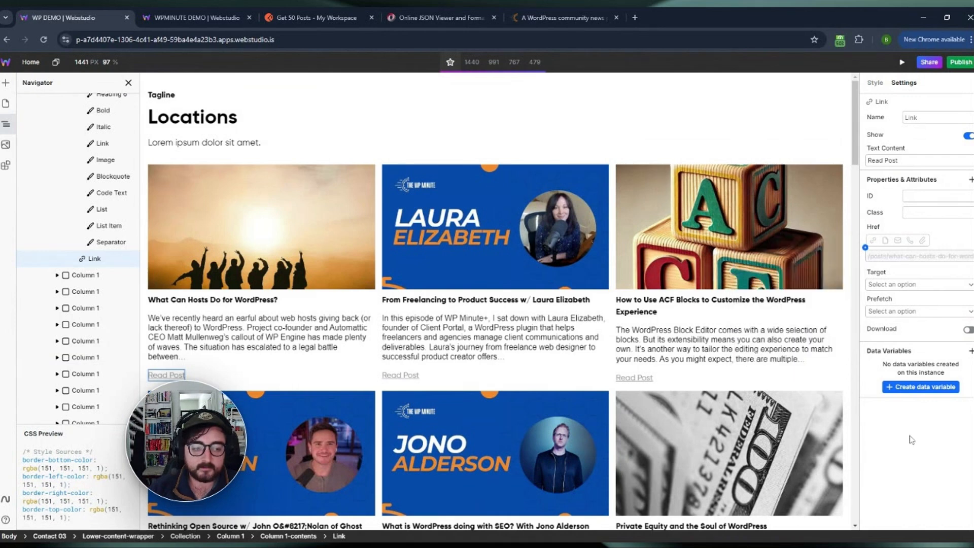
# Step: Preview the Home page, follow the second post card's Read Post link, check the resulting page's dynamic slug address, and return to editing
pyautogui.click(903, 65)
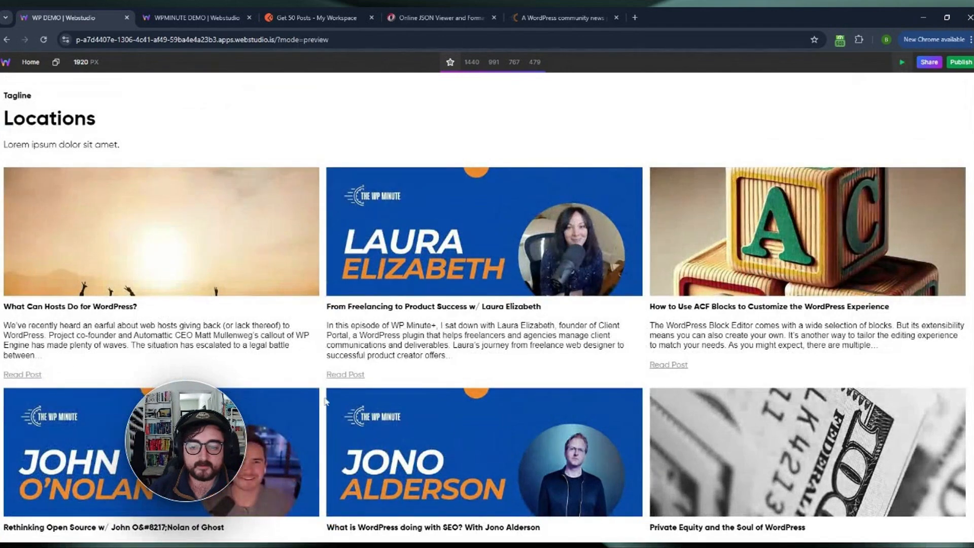
pyautogui.click(343, 374)
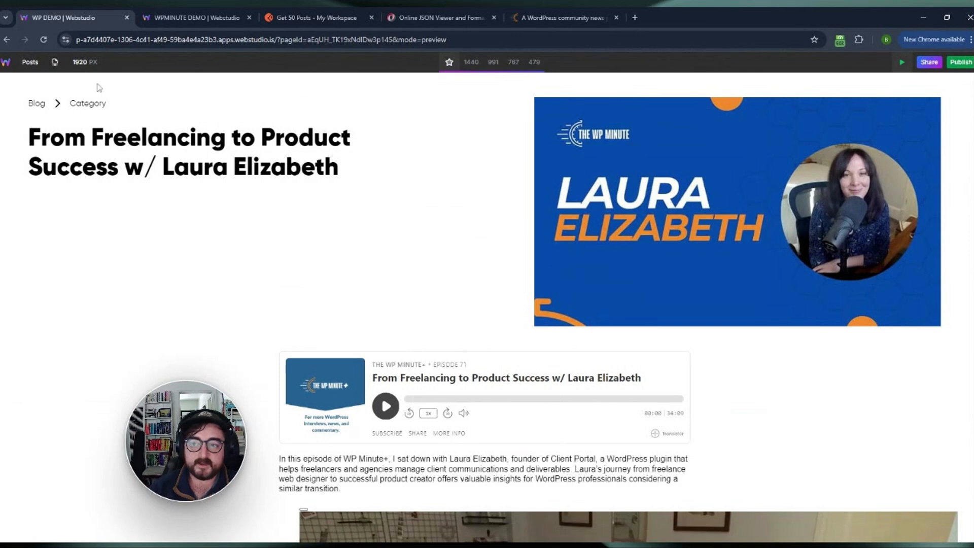
pyautogui.click(56, 63)
pyautogui.click(611, 152)
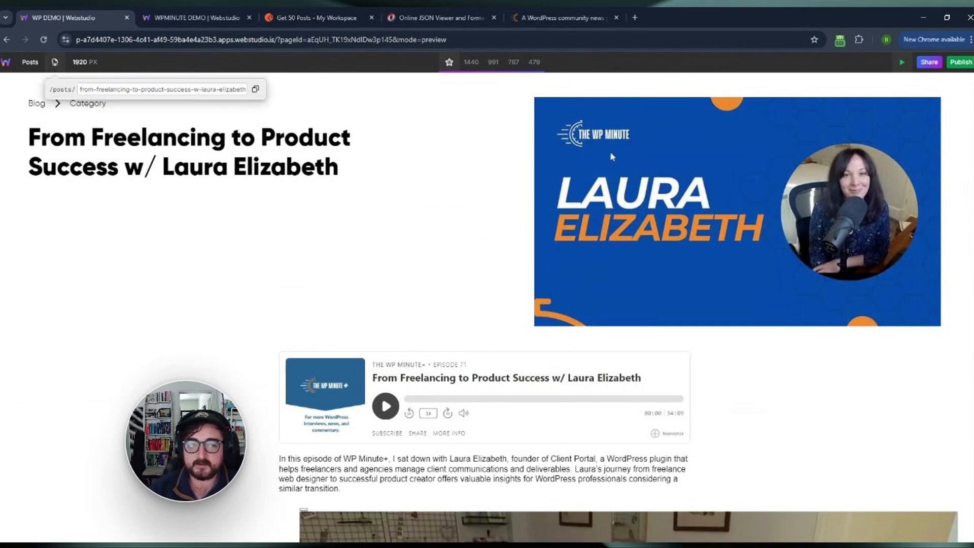
pyautogui.click(902, 62)
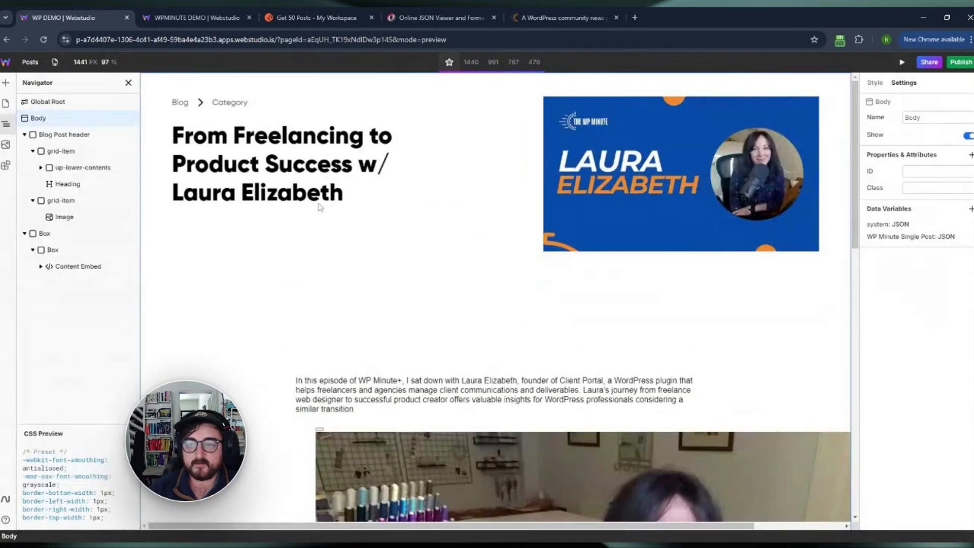
# Step: Examine the Dynamic Path in the Posts page's settings and close the settings
pyautogui.click(5, 103)
pyautogui.click(128, 121)
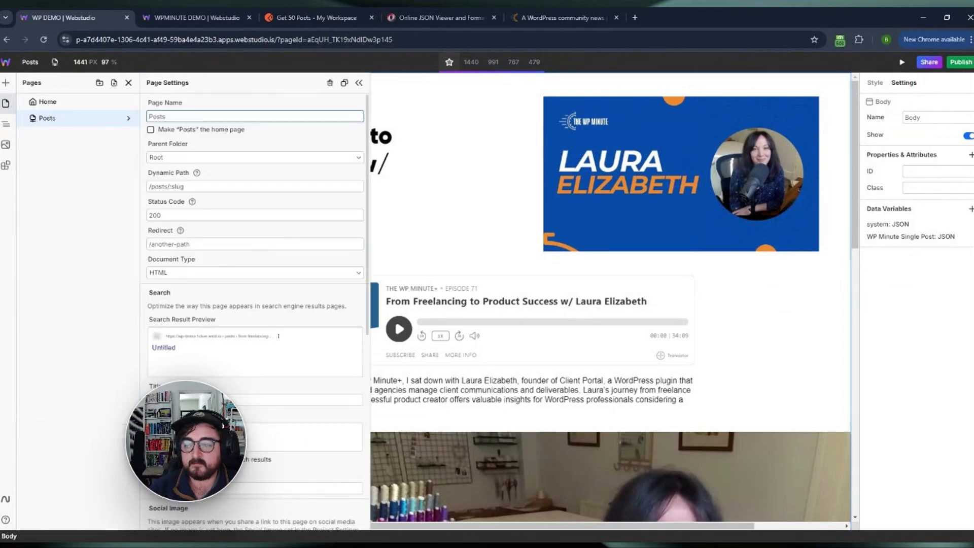
pyautogui.moveTo(169, 186); pyautogui.dragTo(137, 190)
pyautogui.click(167, 186)
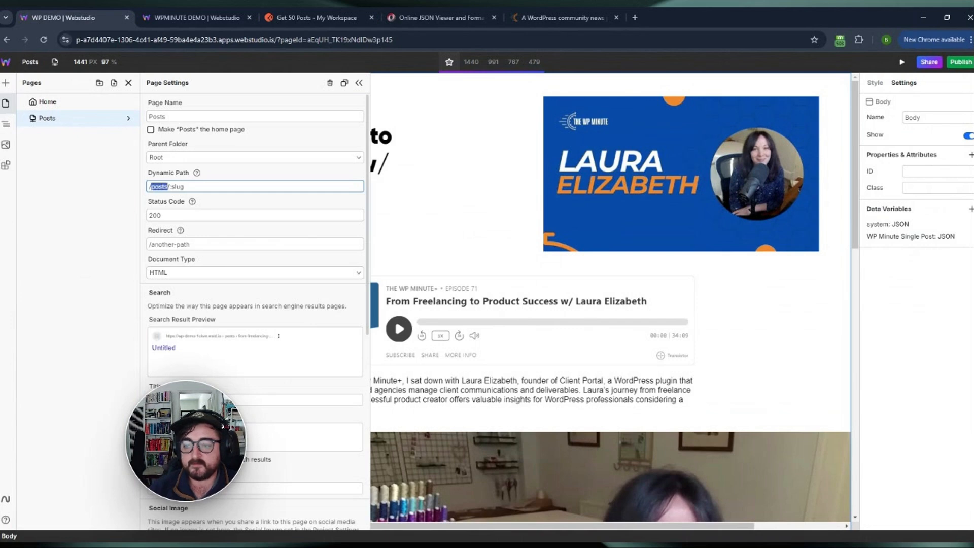
pyautogui.click(162, 187)
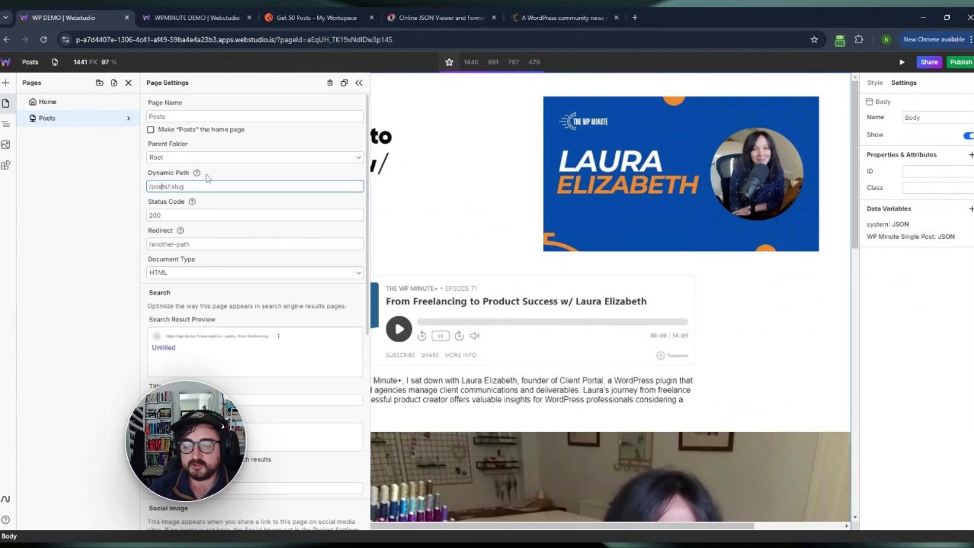
pyautogui.click(88, 233)
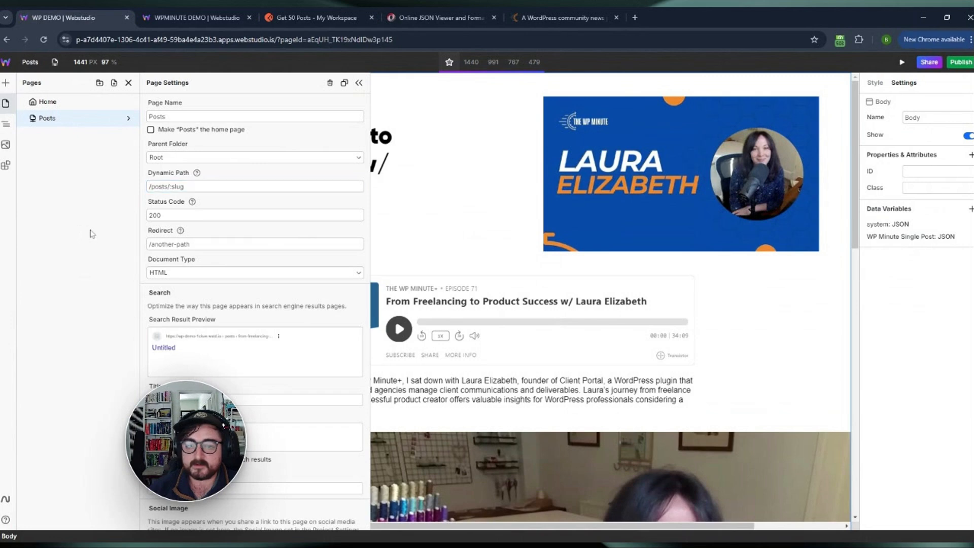
pyautogui.click(360, 83)
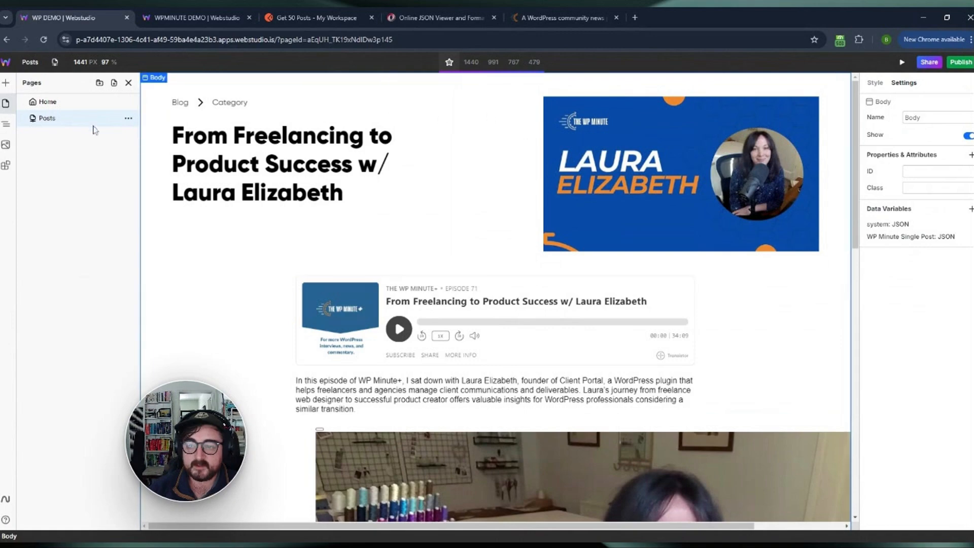
# Step: Preview the Home page and follow the Read Post link of the "Private Equity and the Soul of WordPress" card to check its title
pyautogui.click(51, 102)
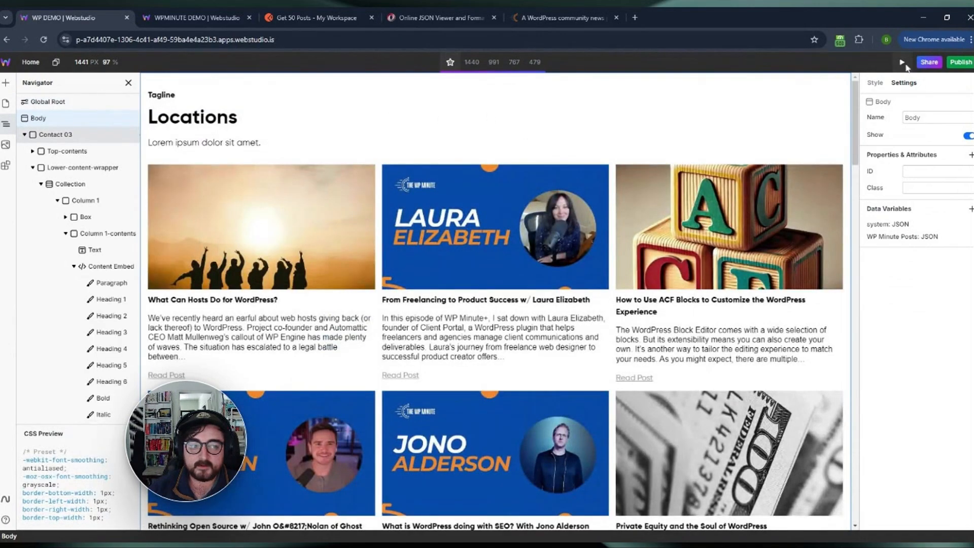
pyautogui.click(903, 62)
pyautogui.scroll(-5, 686, 326)
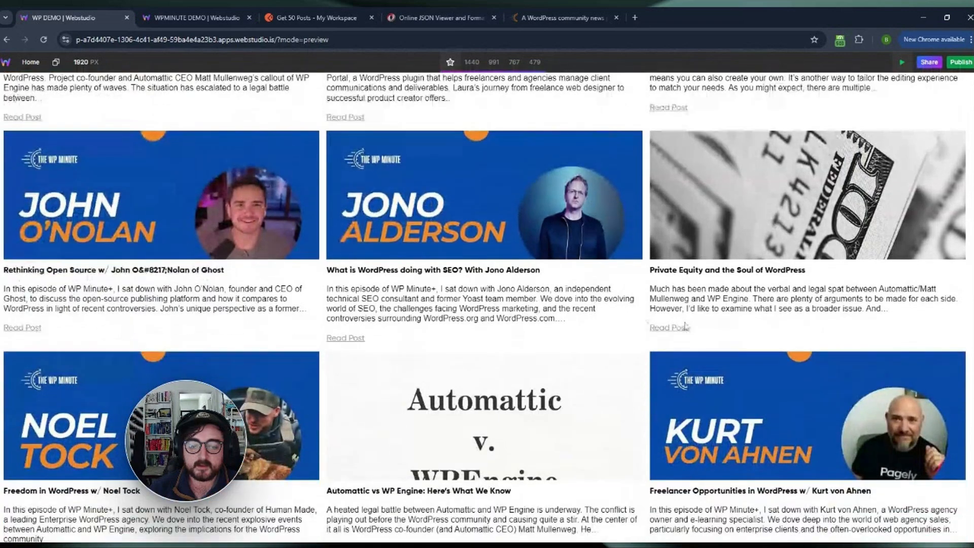
pyautogui.click(671, 329)
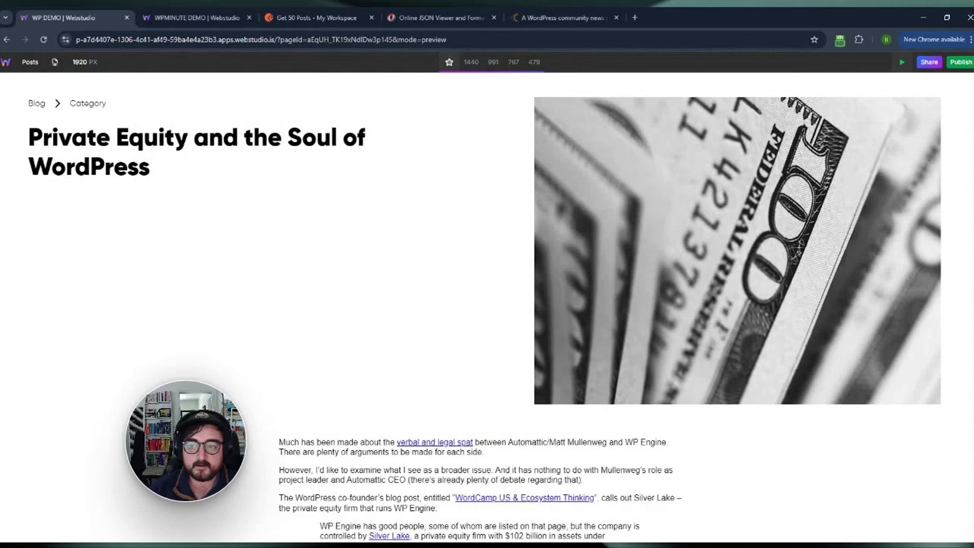
pyautogui.tripleClick(231, 172)
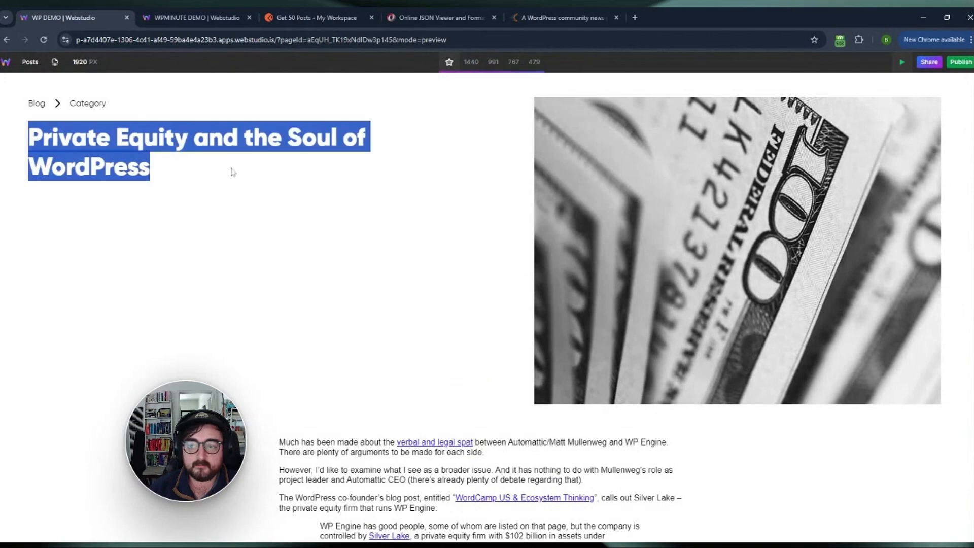
# Step: Go back to the Home page preview, open the "Freedom in WordPress" post through its Read Post link, look through it, and return to editing
pyautogui.click(7, 39)
pyautogui.scroll(-1, 437, 325)
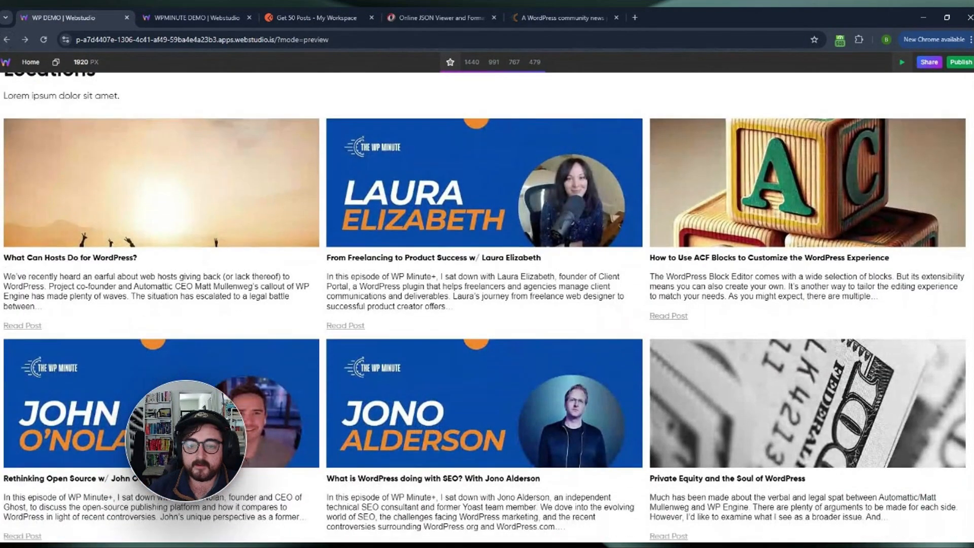
pyautogui.scroll(-2, 437, 326)
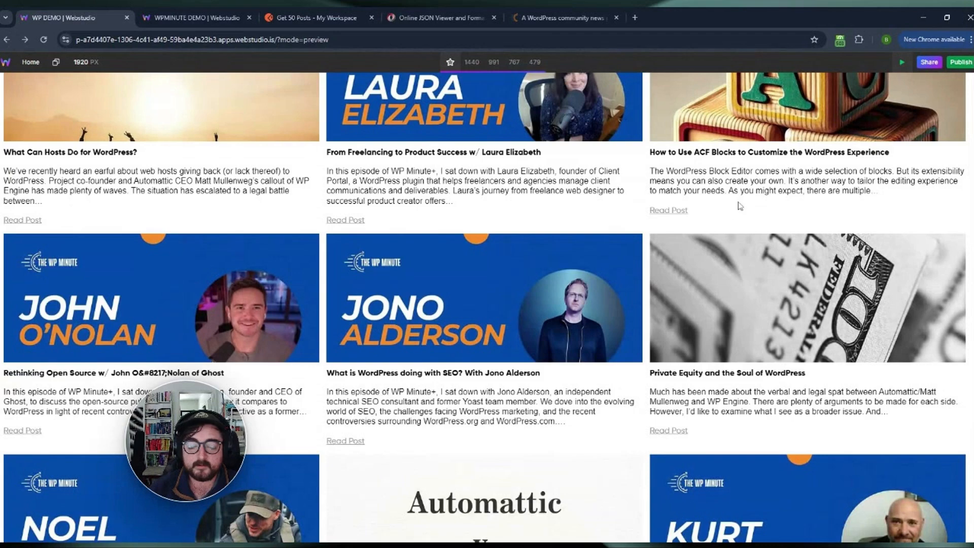
pyautogui.scroll(-3, 739, 206)
pyautogui.scroll(-2, 61, 401)
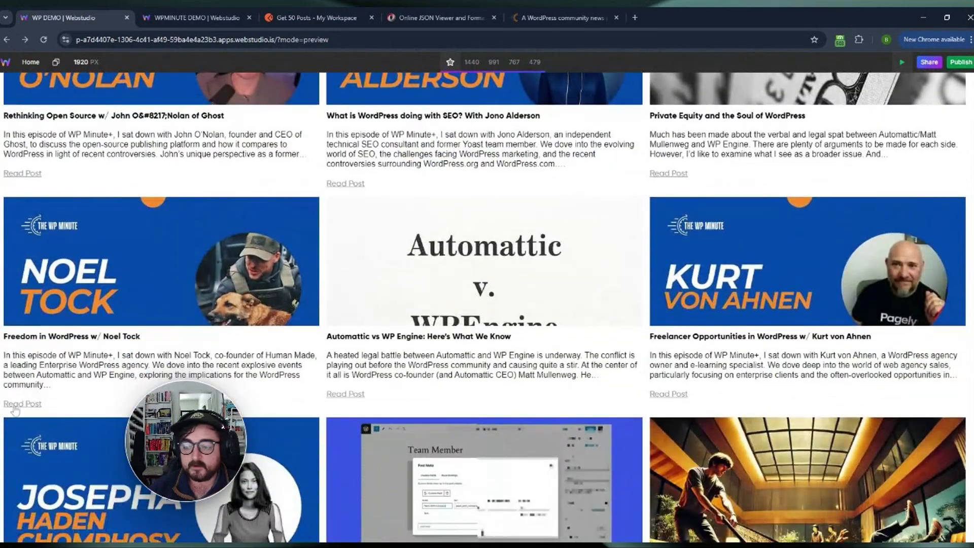
pyautogui.click(16, 406)
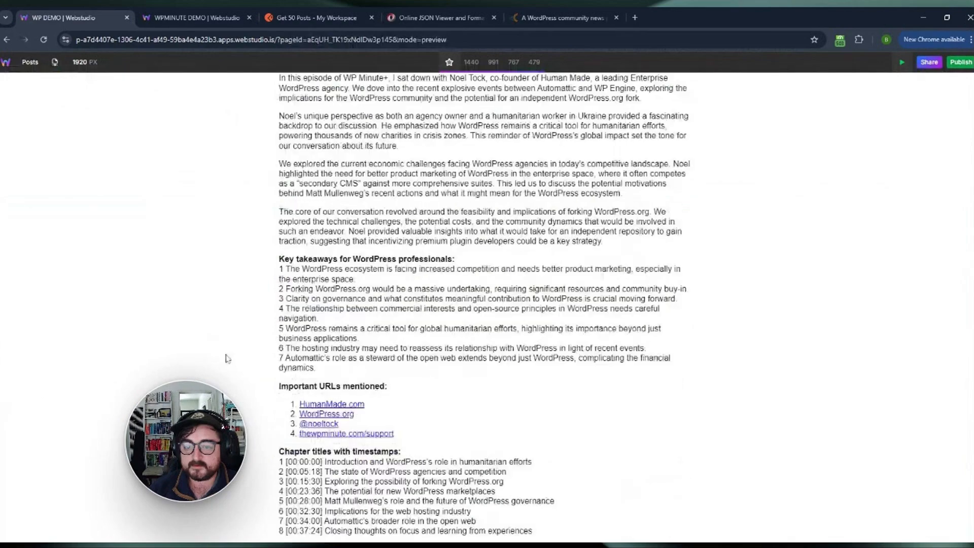
pyautogui.scroll(10, 226, 359)
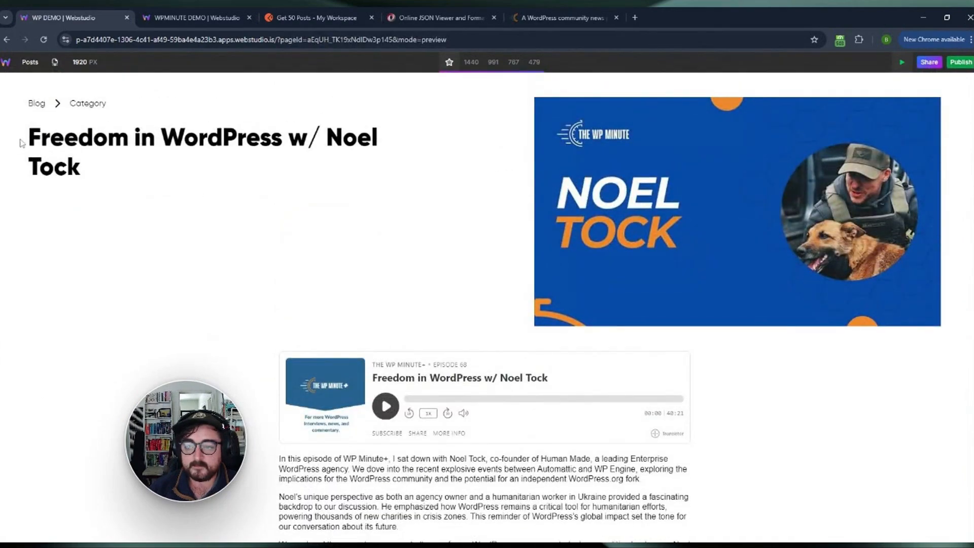
pyautogui.scroll(-6, 402, 239)
pyautogui.scroll(6, 513, 231)
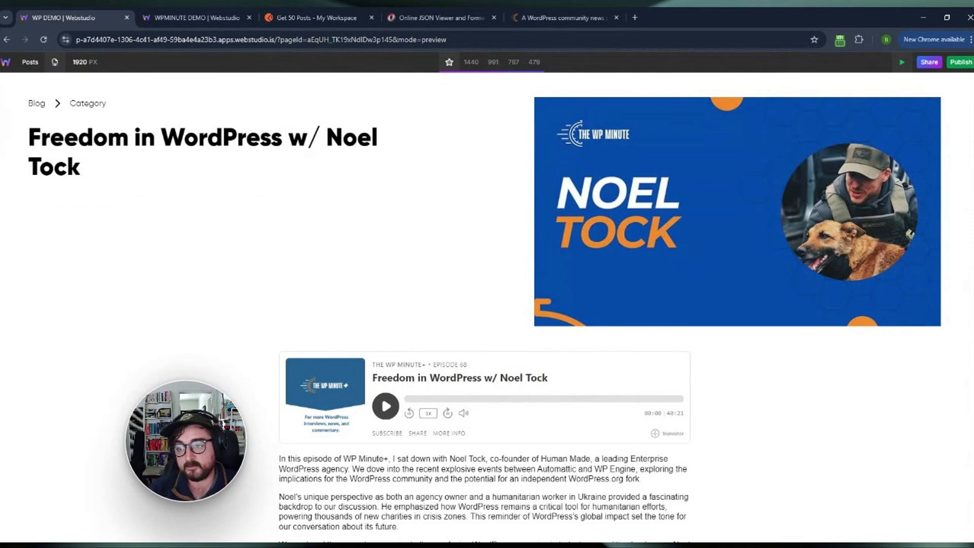
pyautogui.hotkey('ctrl', 'shift', 'p')
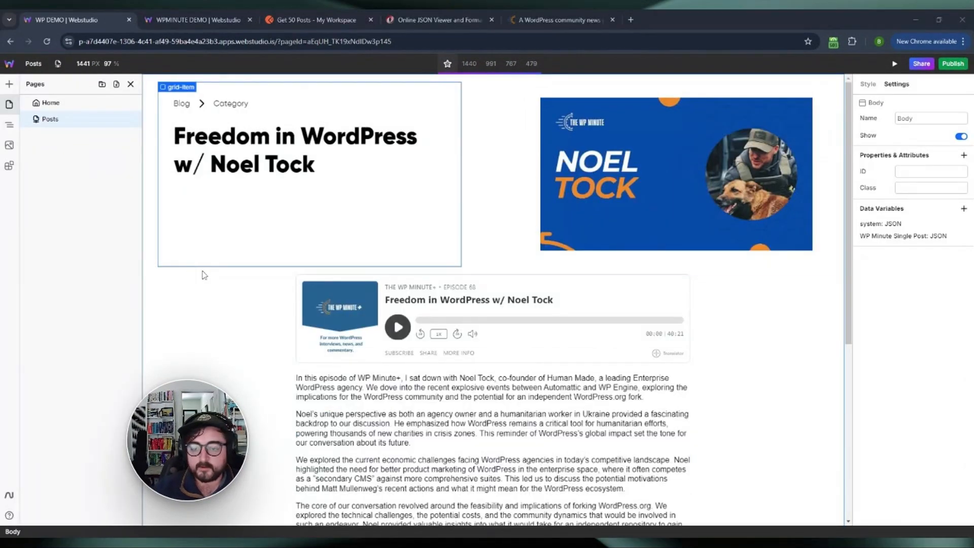
# Step: On the Home page, add a Box inside the first post card's Column 1
pyautogui.click(13, 107)
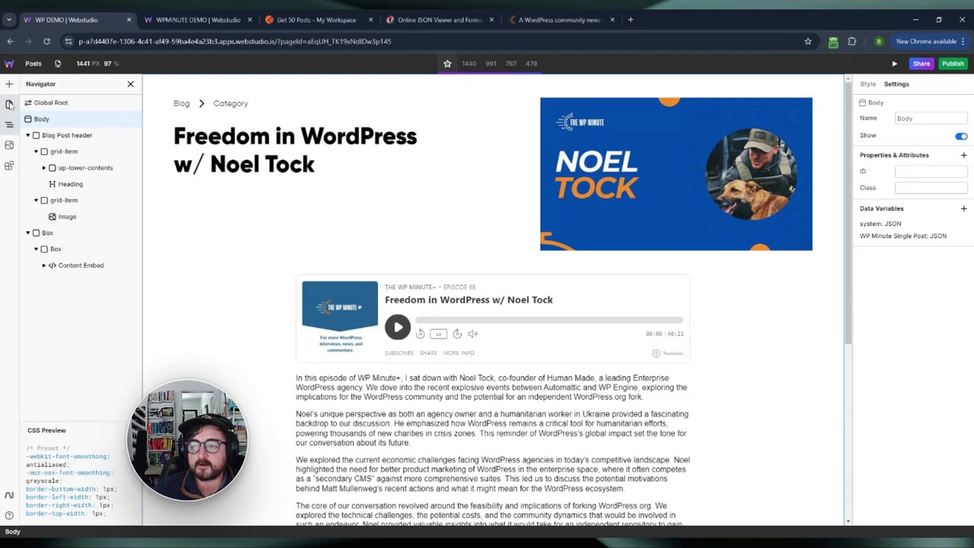
pyautogui.click(10, 104)
pyautogui.click(60, 105)
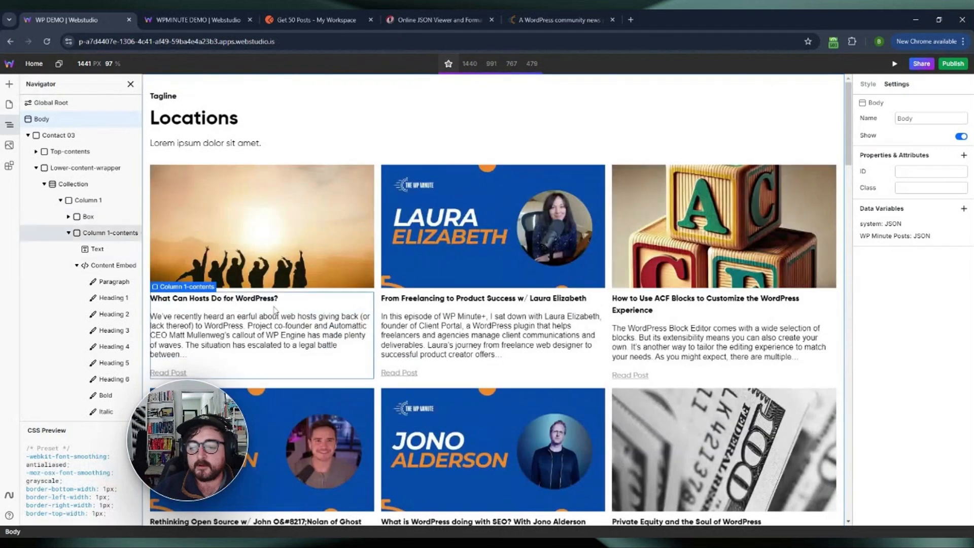
pyautogui.click(274, 309)
pyautogui.click(111, 232)
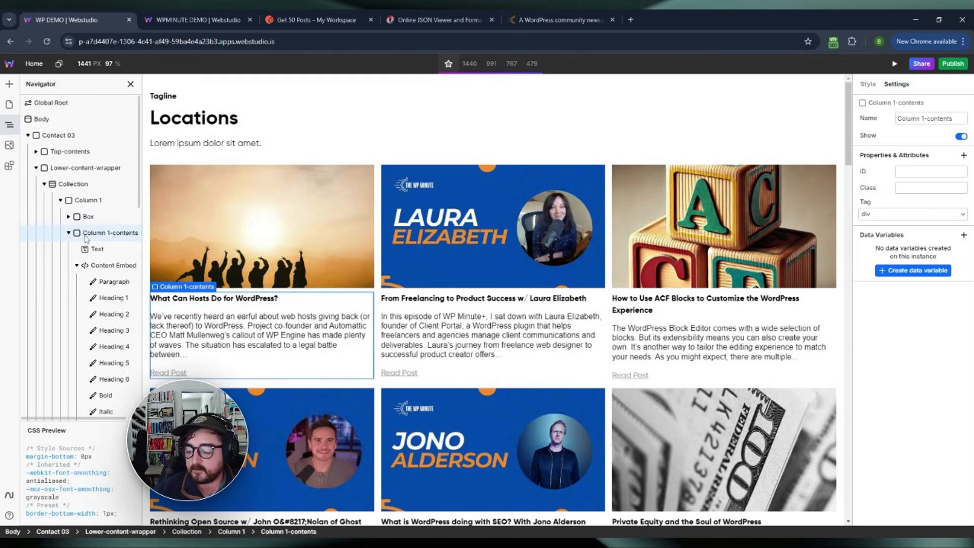
pyautogui.click(88, 216)
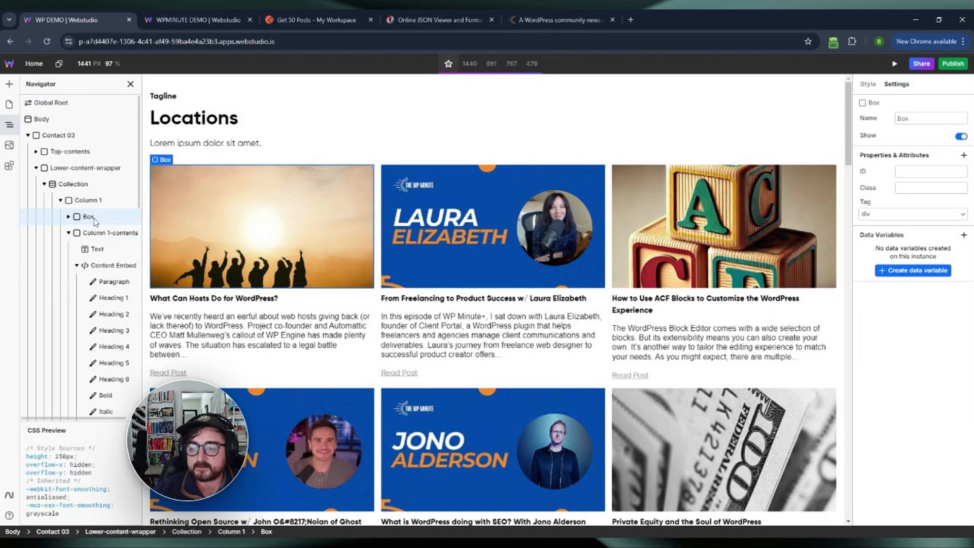
pyautogui.click(10, 84)
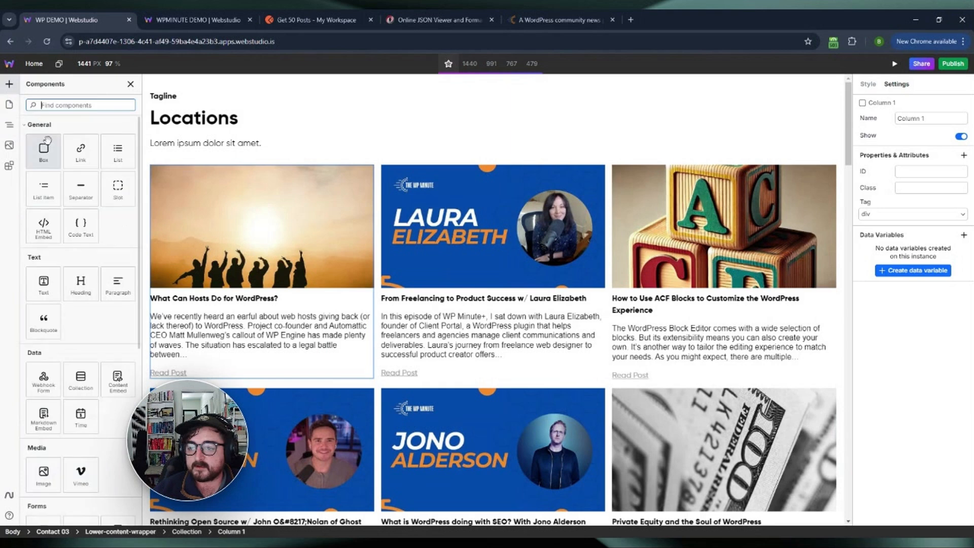
pyautogui.click(45, 145)
# Step: Move the new empty Box between the image Box and Column 1-contents
pyautogui.scroll(6, 92, 258)
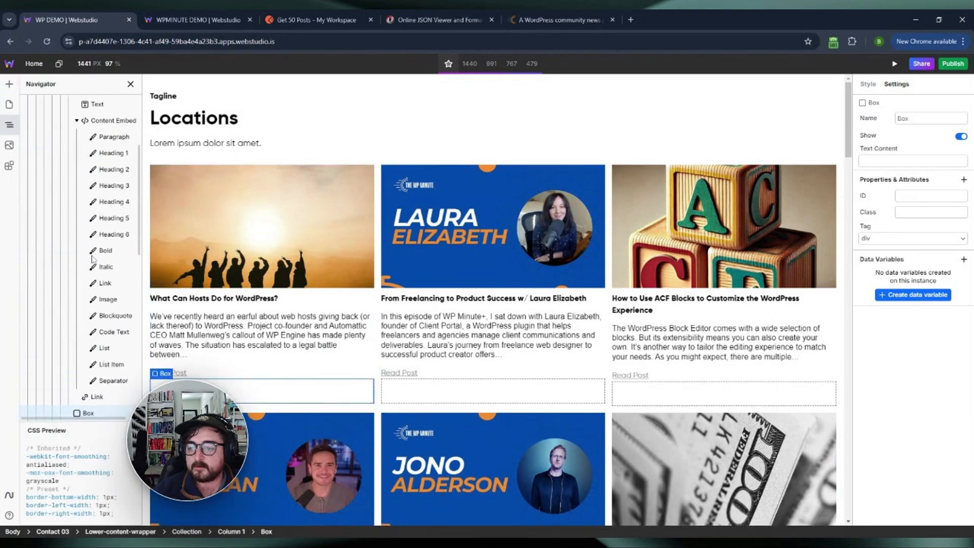
pyautogui.click(69, 233)
pyautogui.moveTo(81, 249); pyautogui.dragTo(100, 234)
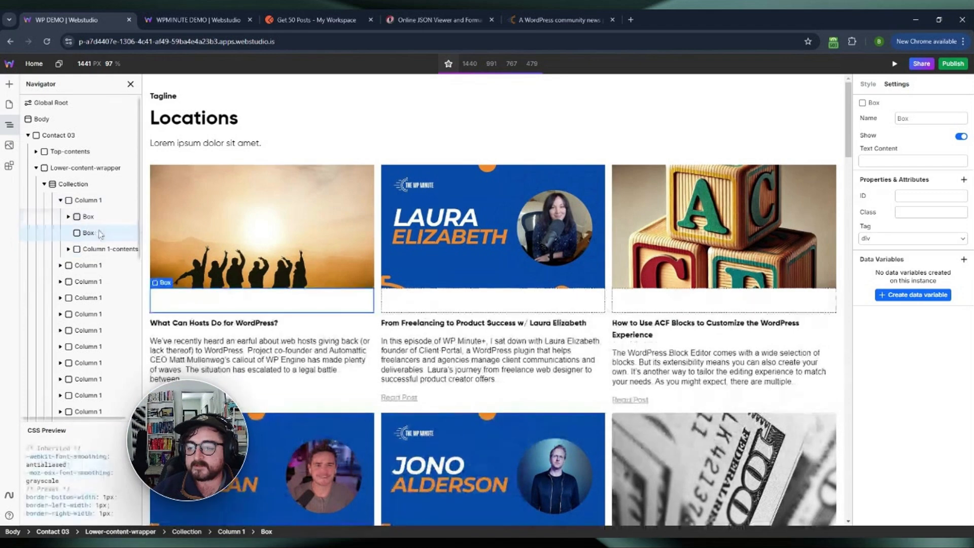
# Step: Add a Link and a Collection inside the new Box below the card's image
pyautogui.click(9, 83)
pyautogui.click(81, 151)
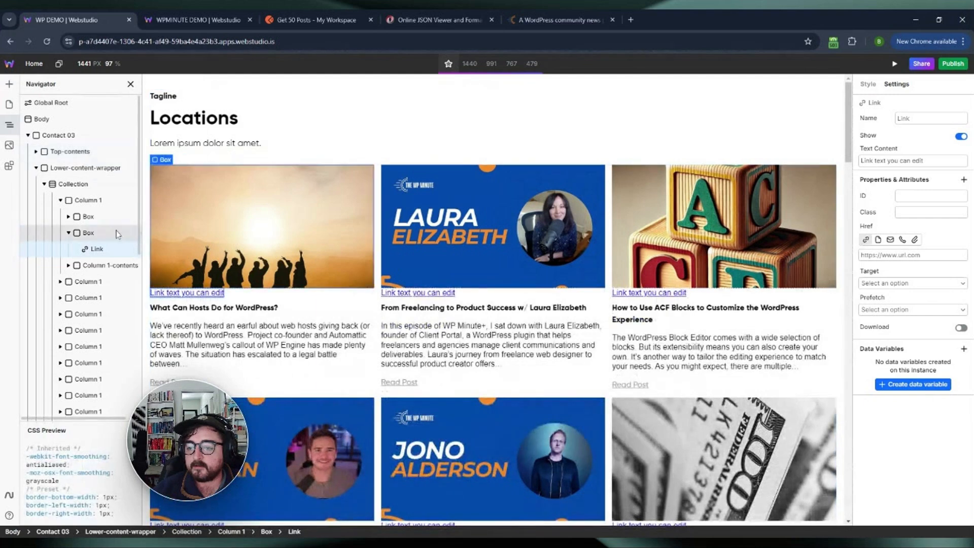
pyautogui.click(9, 83)
pyautogui.click(80, 376)
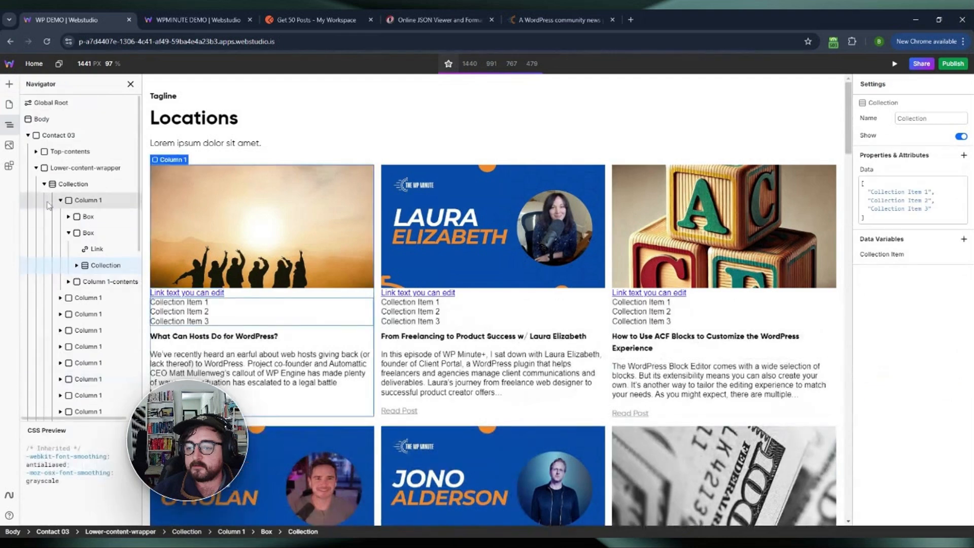
pyautogui.click(86, 217)
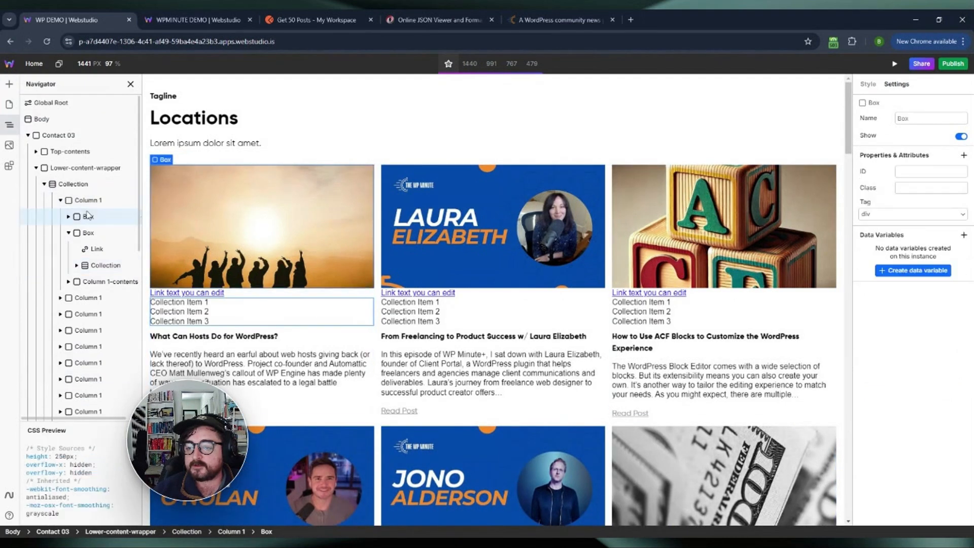
pyautogui.click(69, 217)
pyautogui.click(102, 235)
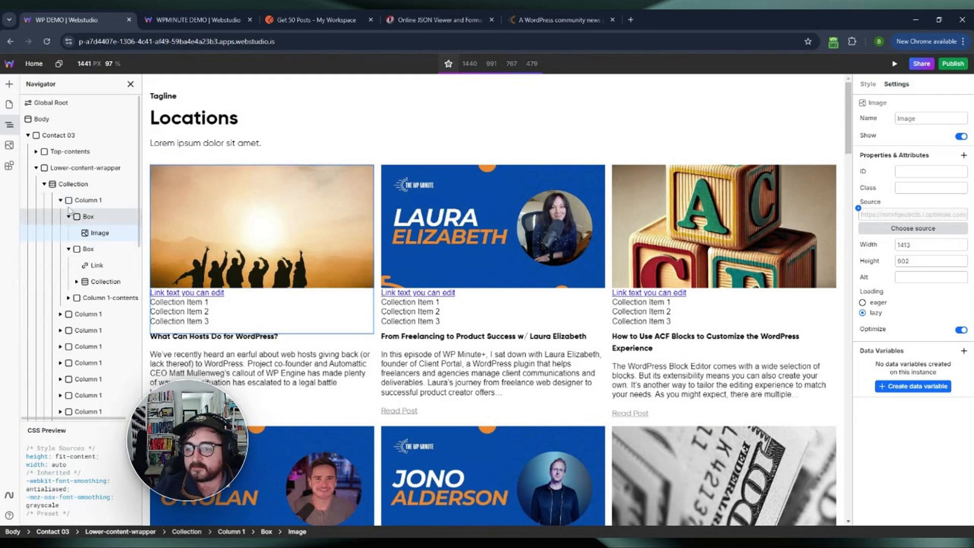
pyautogui.click(60, 200)
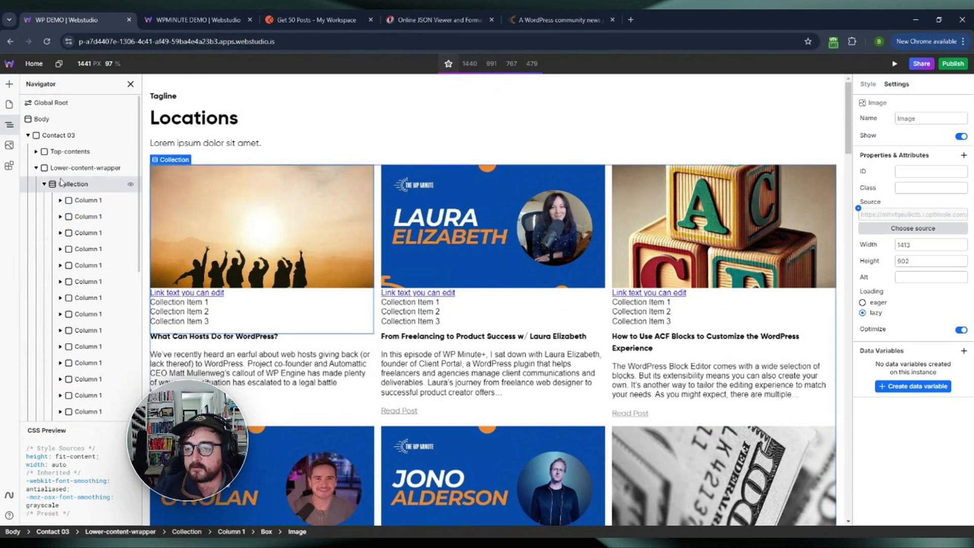
# Step: Delete the sample Text from the nested Collection's Box and move the new Link into that Box
pyautogui.click(188, 311)
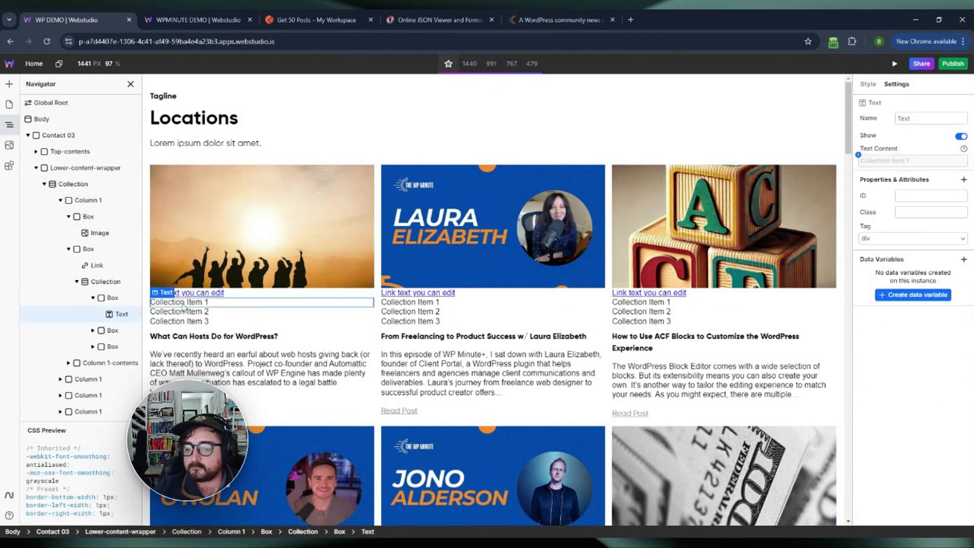
pyautogui.click(112, 299)
pyautogui.click(120, 314)
pyautogui.press('BackSpace')
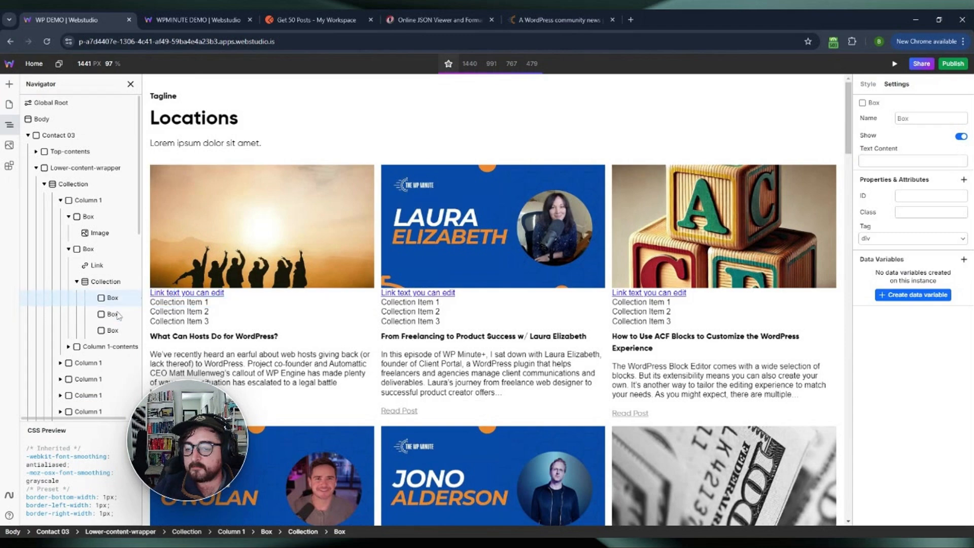
pyautogui.click(95, 269)
pyautogui.moveTo(97, 266); pyautogui.dragTo(116, 298)
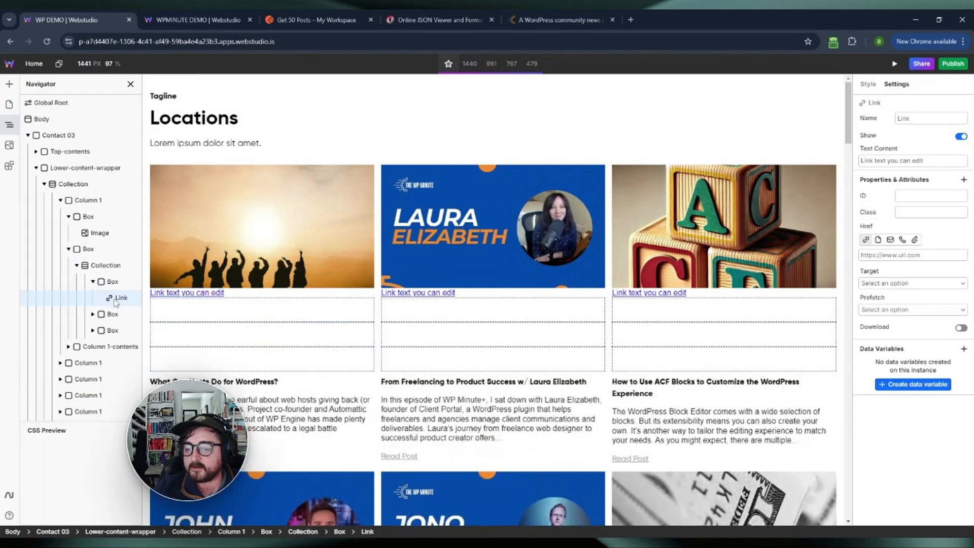
# Step: Bind the nested Collection's data to the categories of the outer Collection Item
pyautogui.click(114, 270)
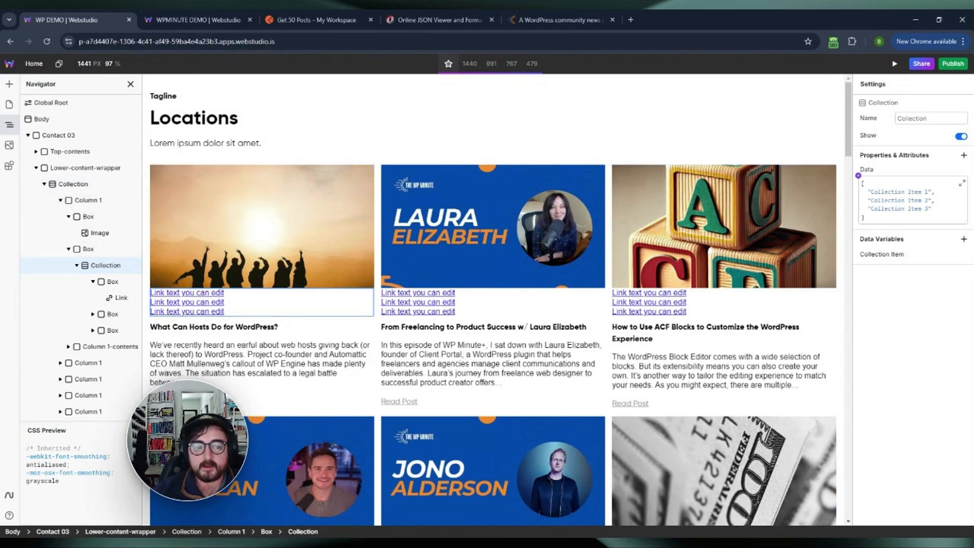
pyautogui.click(858, 175)
pyautogui.doubleClick(873, 191)
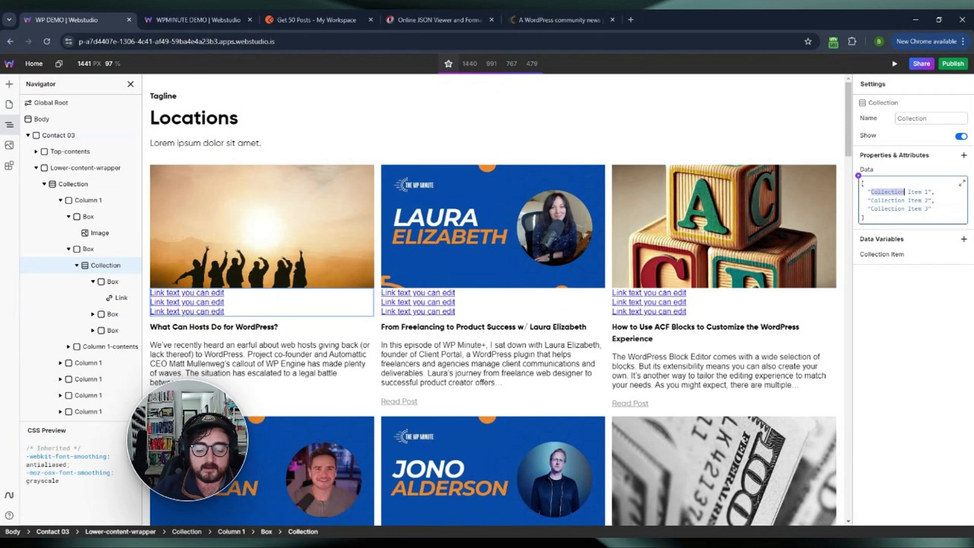
pyautogui.click(858, 176)
pyautogui.hotkey('ctrl', 'a')
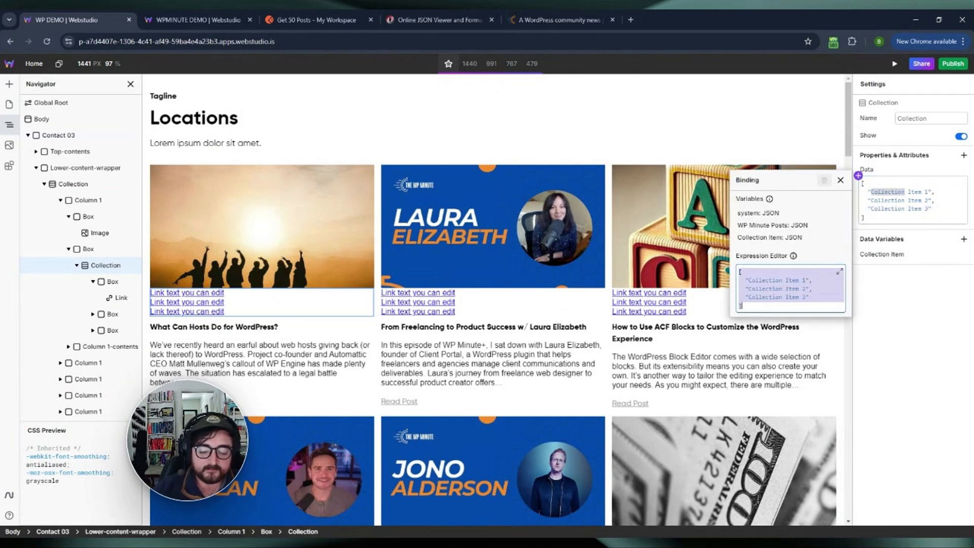
pyautogui.press('BackSpace')
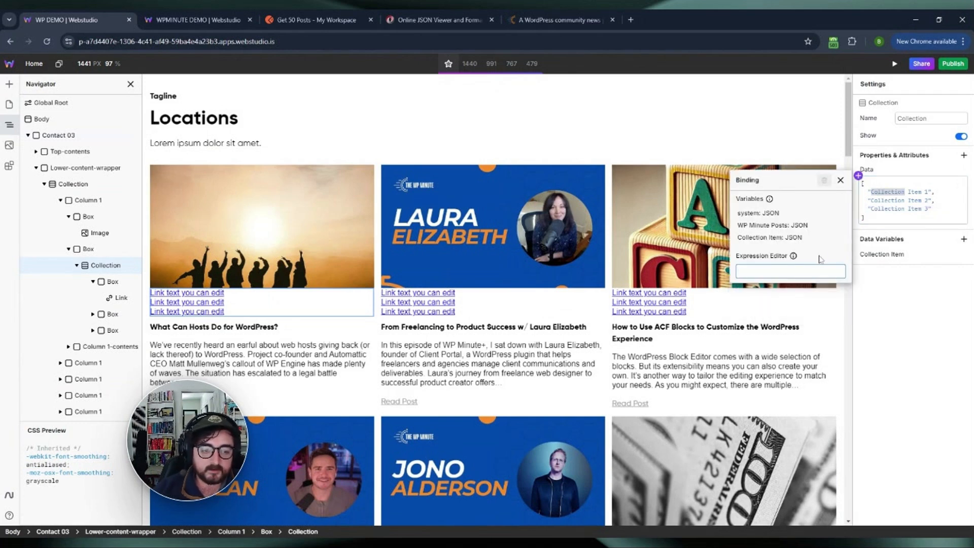
pyautogui.click(760, 237)
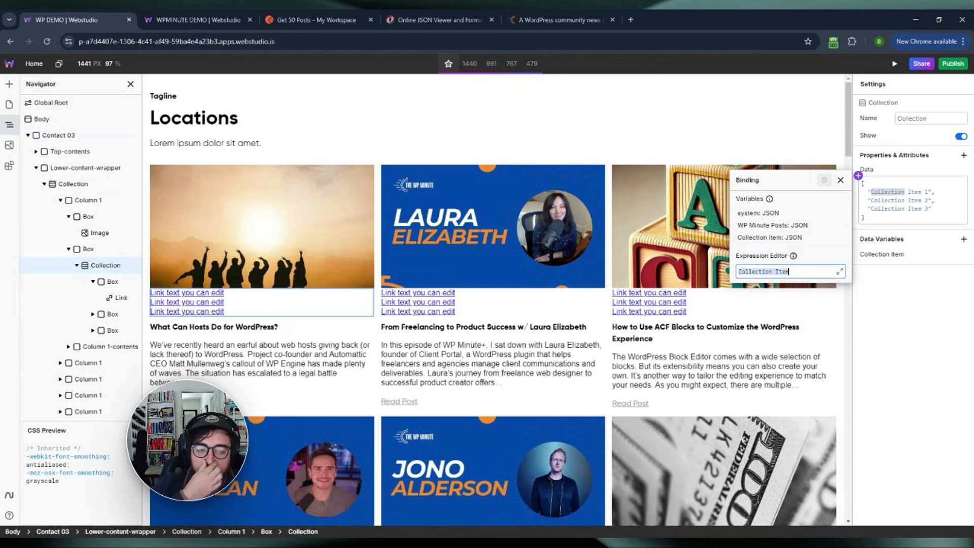
pyautogui.write('.')
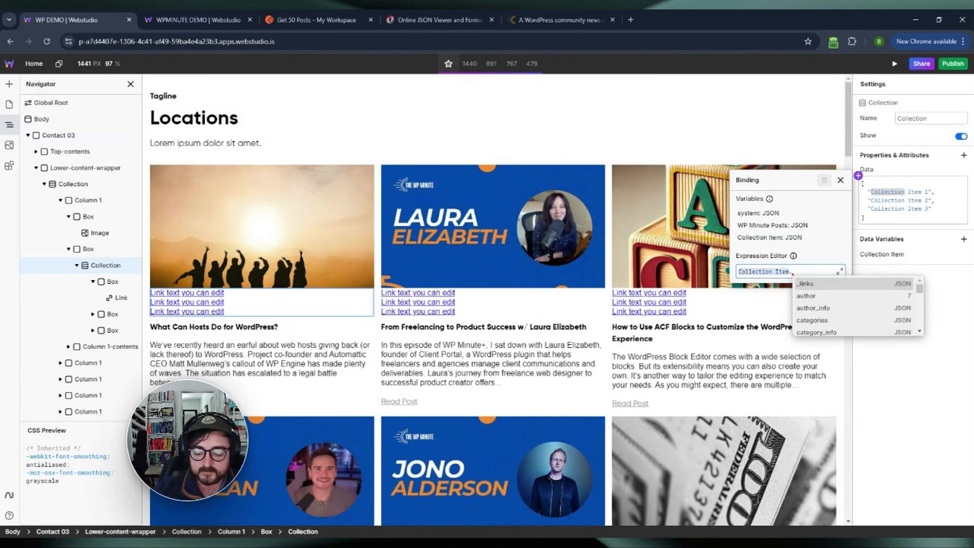
pyautogui.write('categories')
pyautogui.click(817, 287)
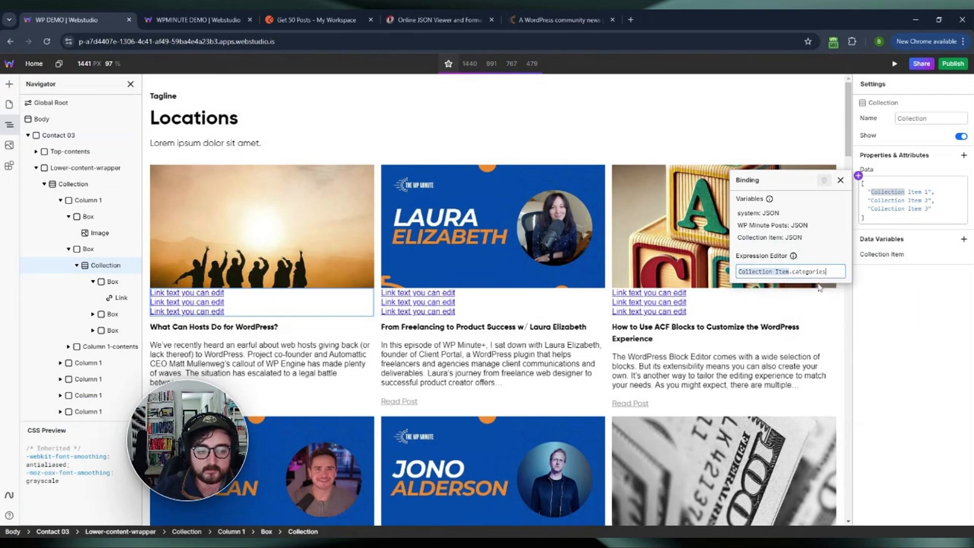
pyautogui.write('.')
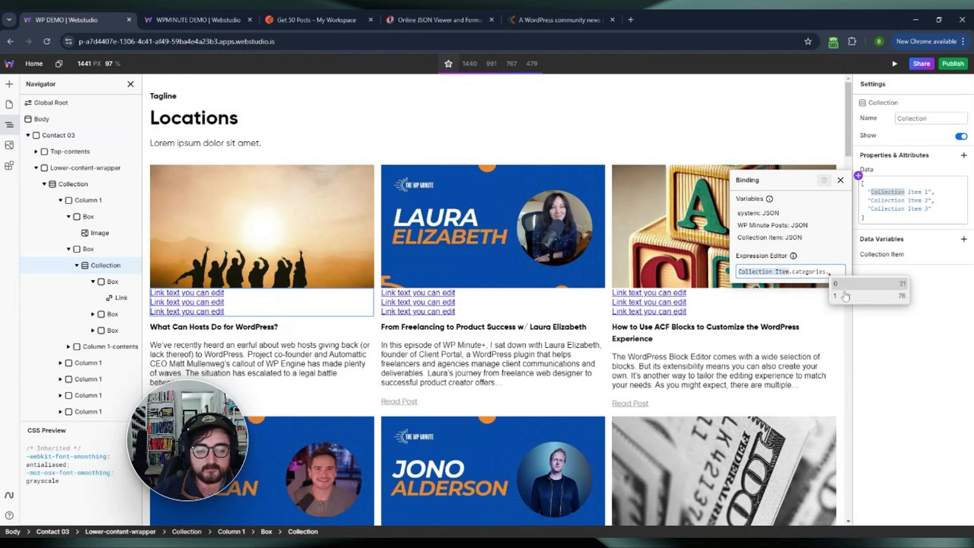
pyautogui.click(830, 272)
pyautogui.press('BackSpace')
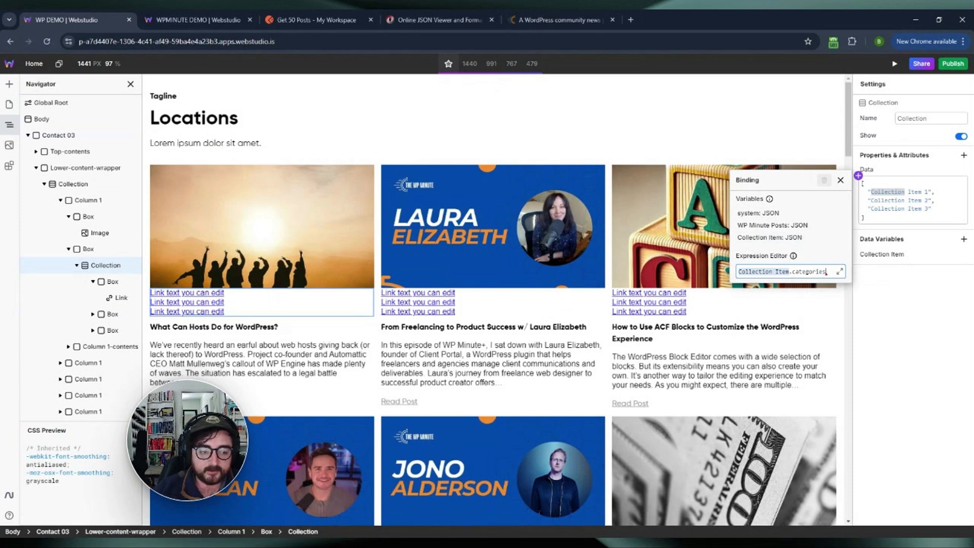
pyautogui.click(885, 297)
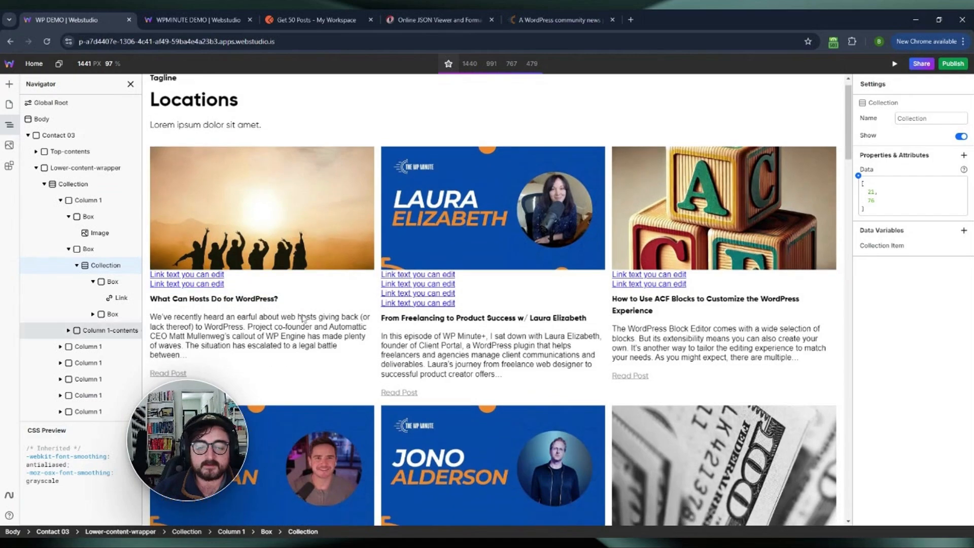
pyautogui.scroll(-5, 291, 304)
pyautogui.scroll(5, 271, 292)
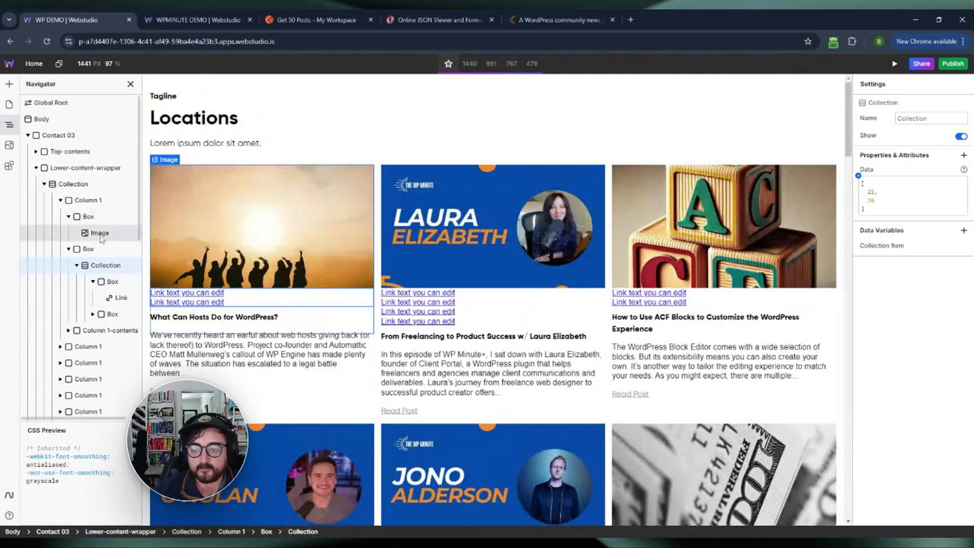
# Step: Open the text content binding of the Link in the nested Collection and clear its sample expression
pyautogui.click(121, 297)
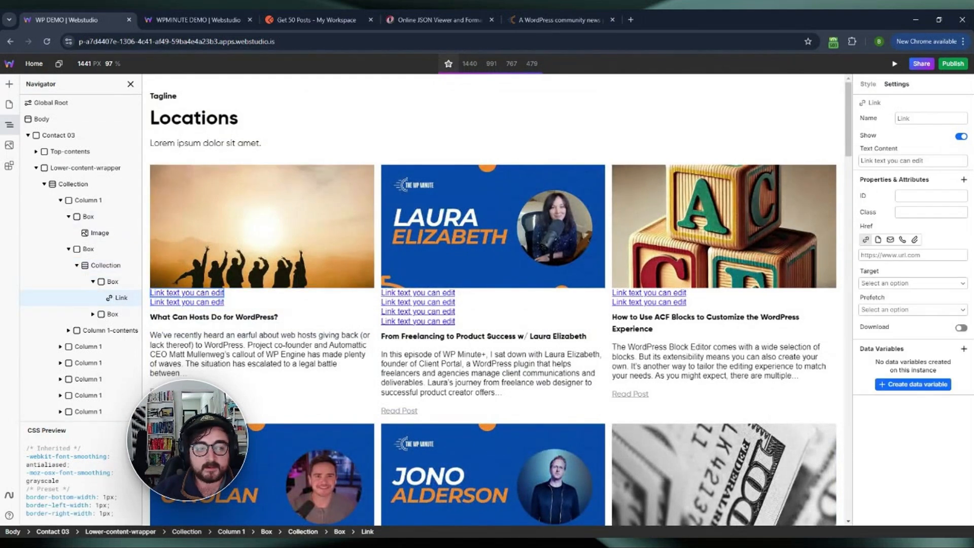
pyautogui.click(857, 154)
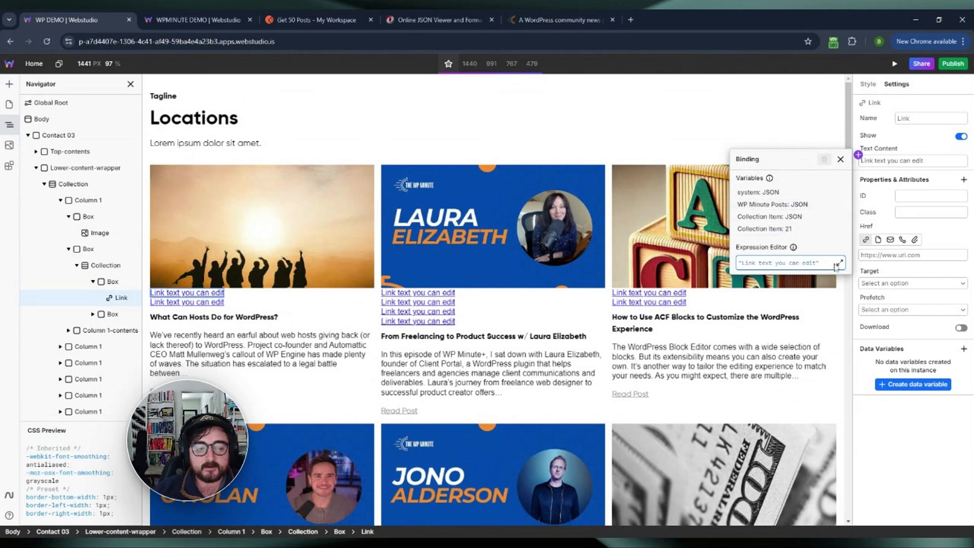
pyautogui.press('BackSpace')
pyautogui.press('BackSpace')
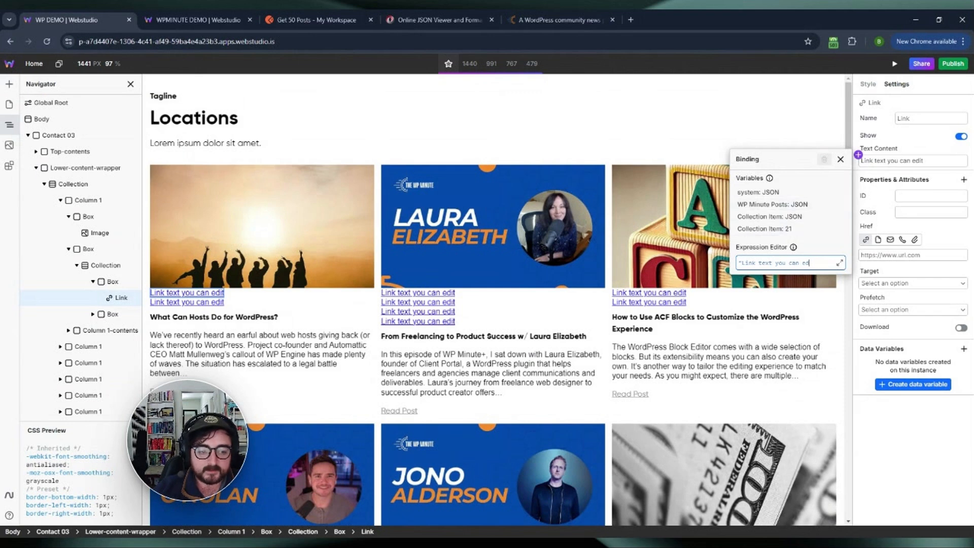
pyautogui.hotkey('ctrl', 'a')
pyautogui.press('BackSpace')
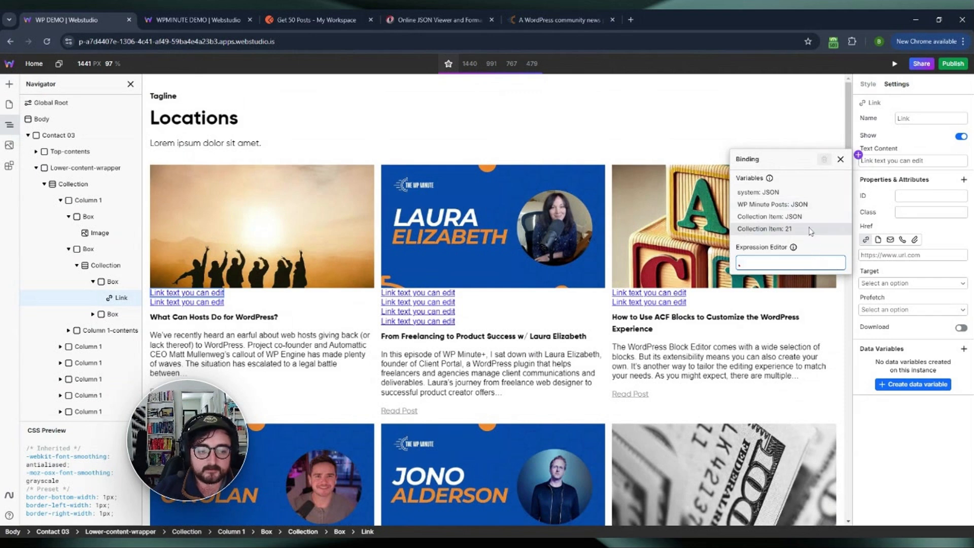
pyautogui.click(780, 217)
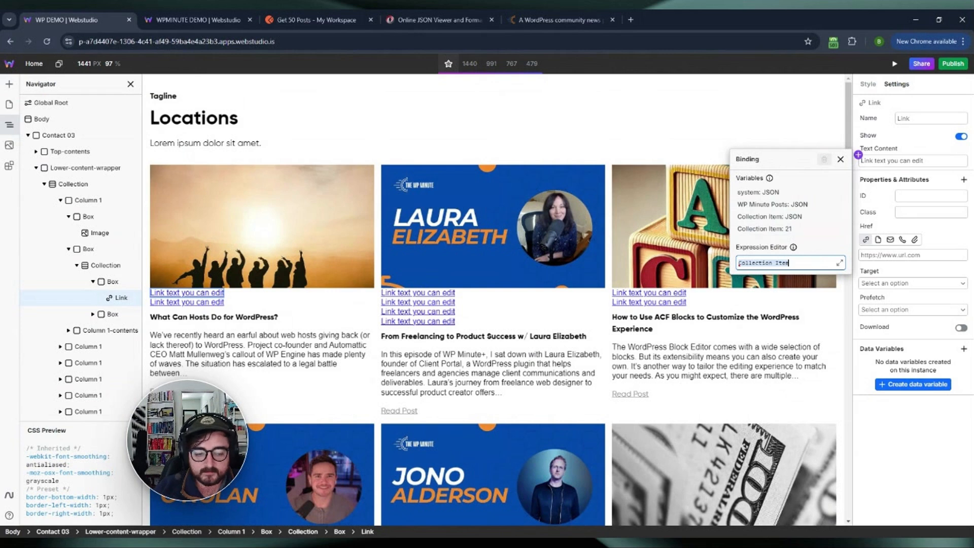
pyautogui.write('.')
pyautogui.press('BackSpace')
pyautogui.press('BackSpace')
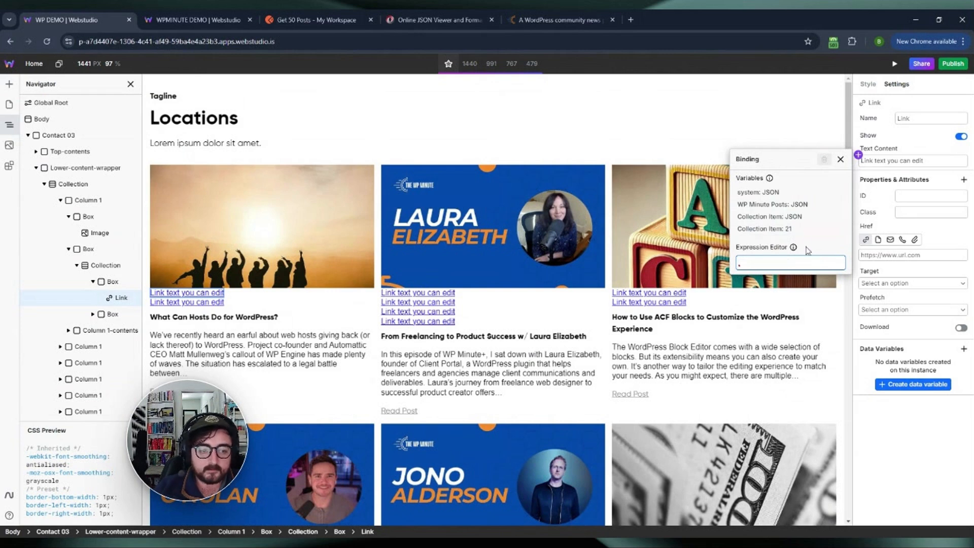
pyautogui.click(804, 217)
pyautogui.write('.')
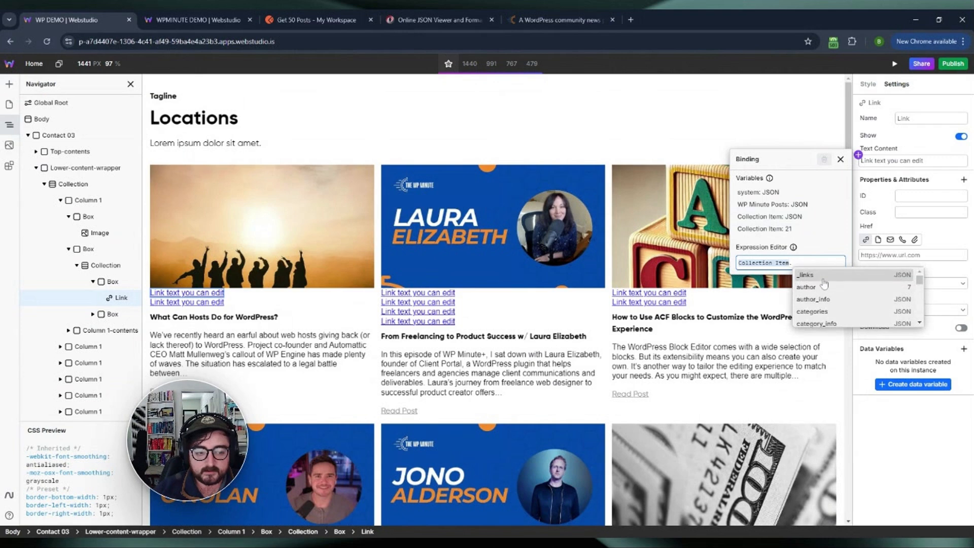
pyautogui.press('BackSpace')
pyautogui.press('BackSpace')
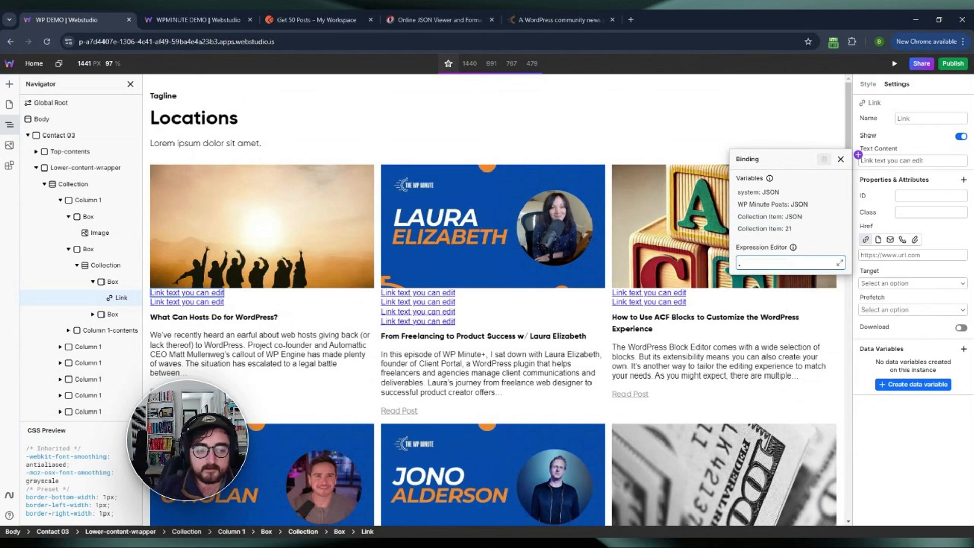
# Step: Bind the nested Link's text content to the inner Collection Item
pyautogui.click(792, 229)
pyautogui.write('.')
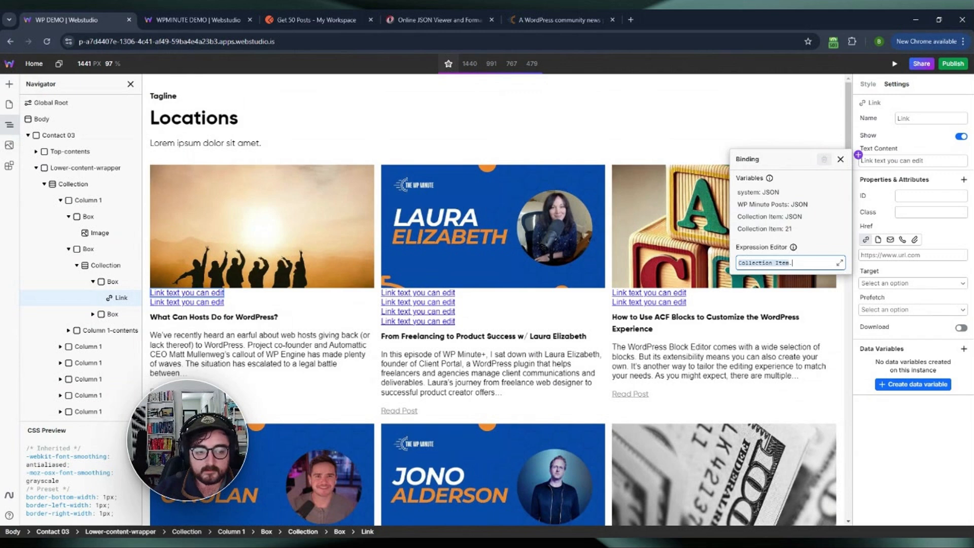
pyautogui.click(881, 409)
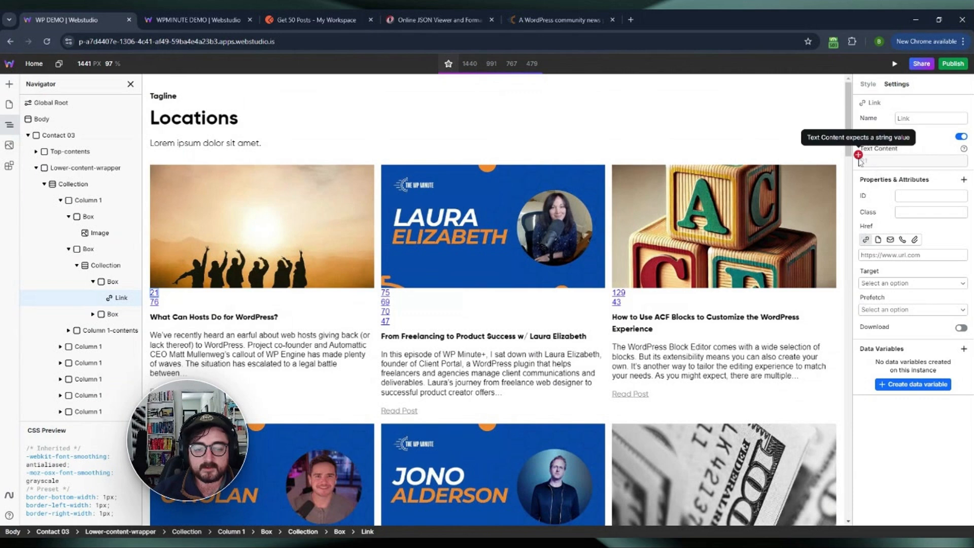
# Step: Rebind the nested Collection's data to the outer Collection Item's category_info
pyautogui.click(107, 266)
pyautogui.click(858, 175)
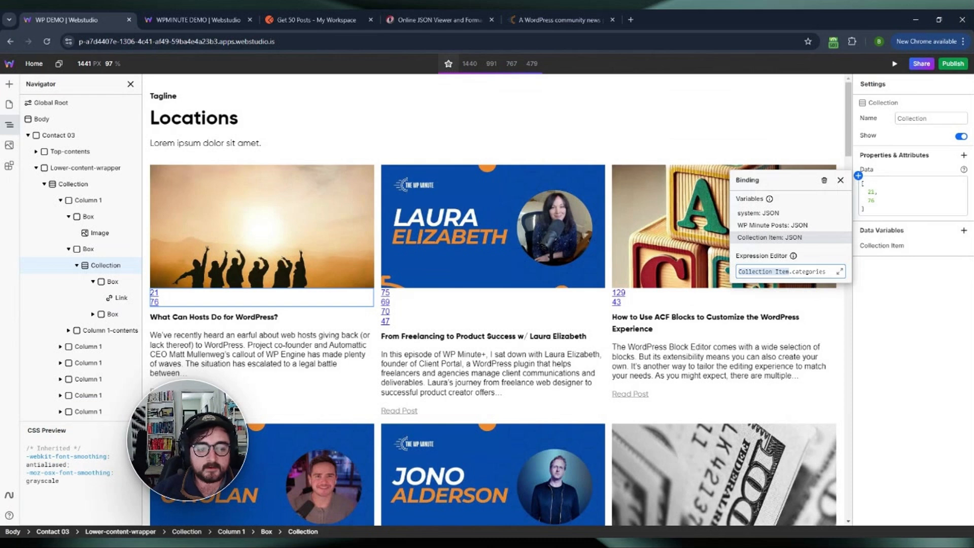
pyautogui.write('.')
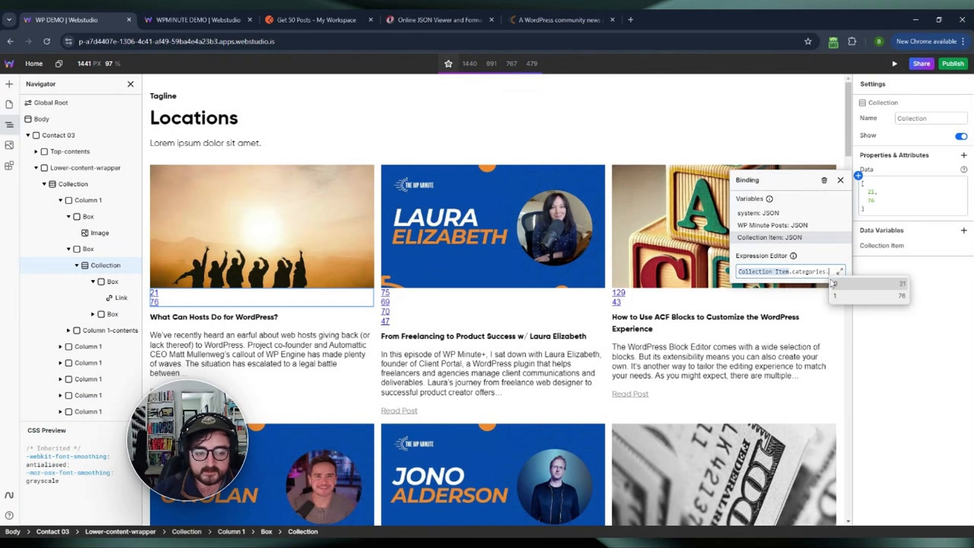
pyautogui.press('BackSpace')
pyautogui.press('BackSpace')
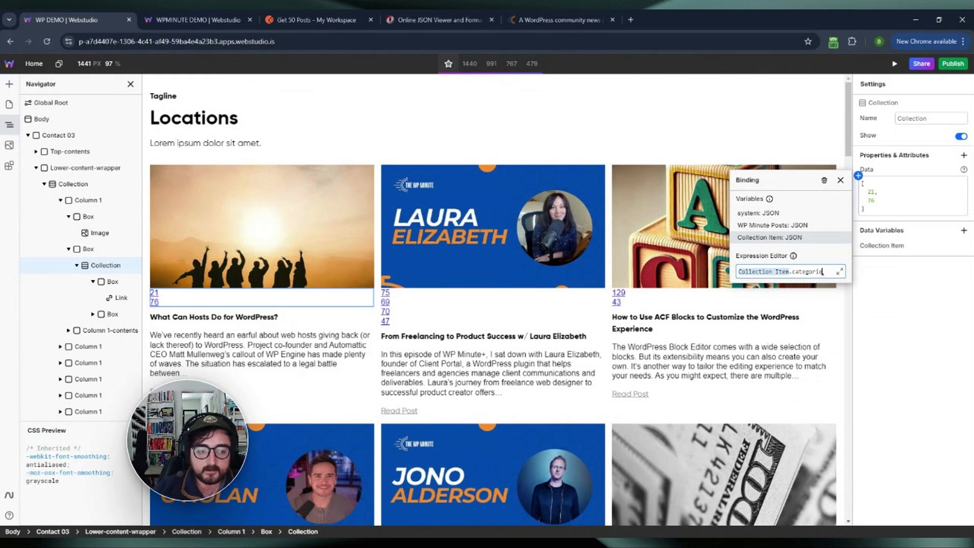
pyautogui.press('BackSpace')
pyautogui.press('BackSpace')
pyautogui.press('BackSpace')
pyautogui.press('BackSpace')
pyautogui.press('BackSpace')
pyautogui.press('BackSpace')
pyautogui.press('BackSpace')
pyautogui.press('BackSpace')
pyautogui.press('BackSpace')
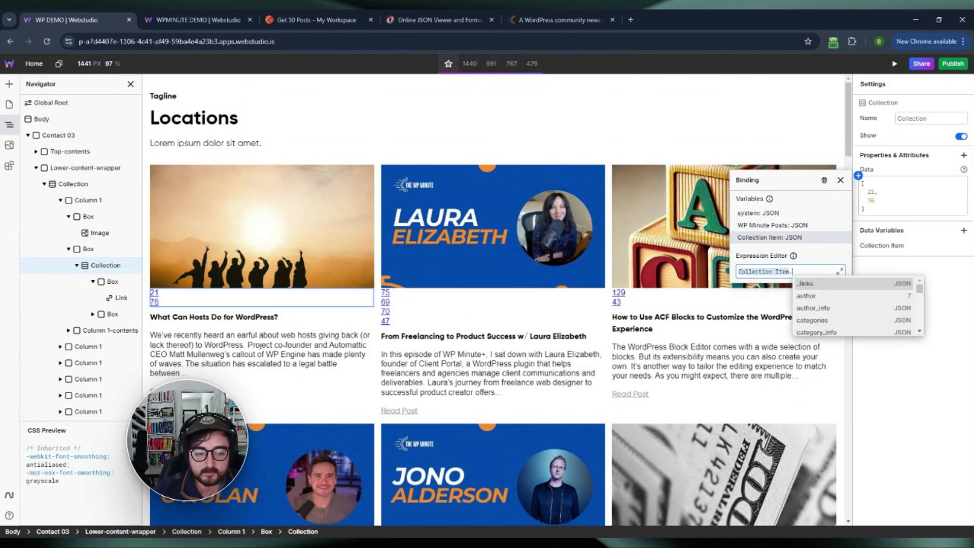
pyautogui.write('ca')
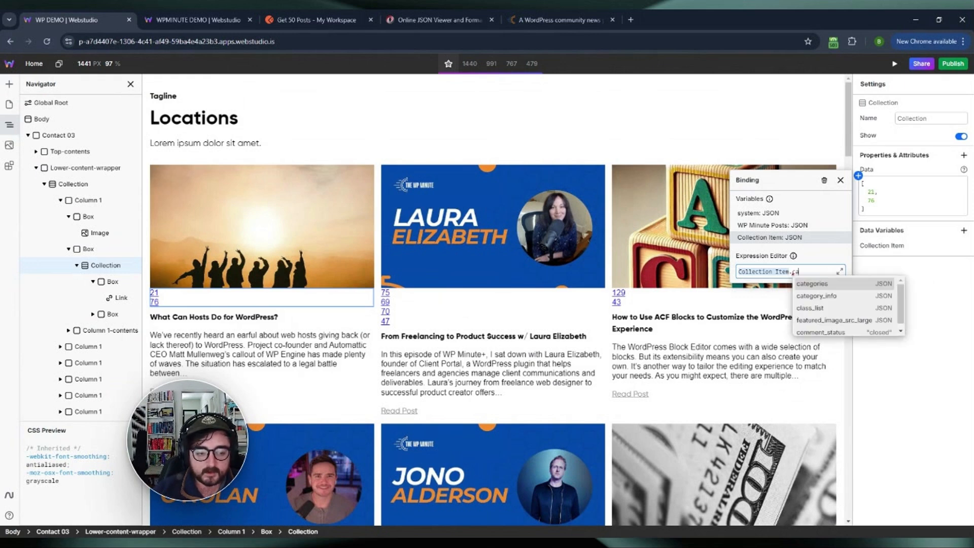
pyautogui.click(834, 301)
pyautogui.write('.')
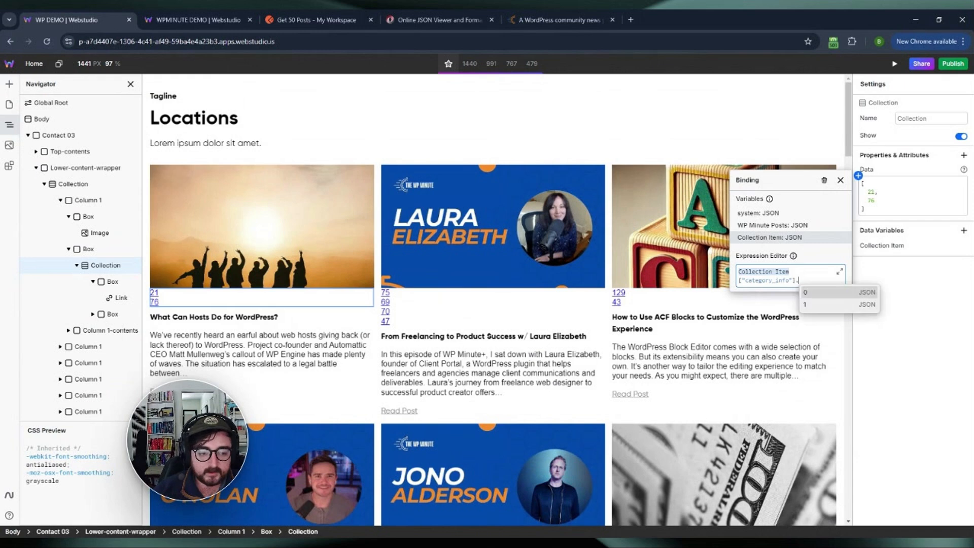
pyautogui.press('BackSpace')
pyautogui.click(910, 306)
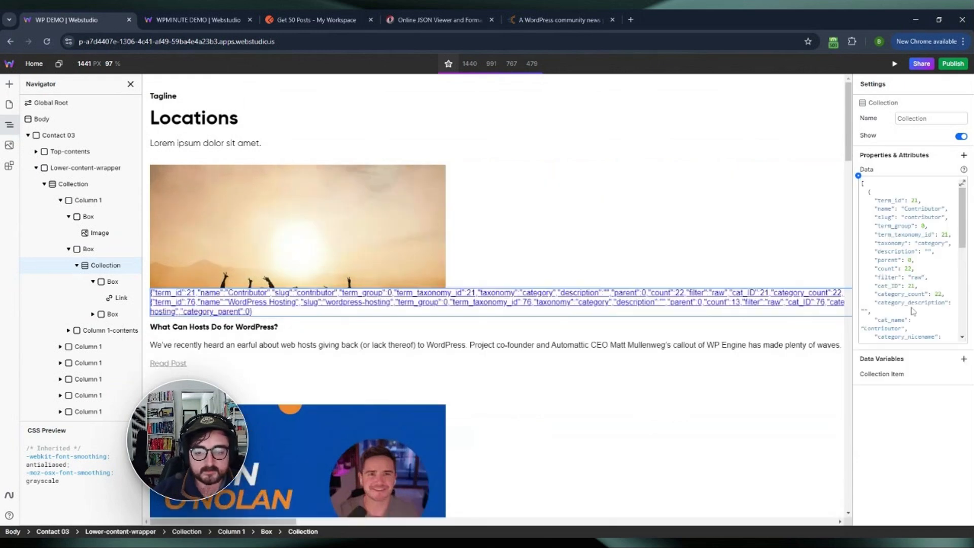
# Step: Bind the nested Link's text content to the inner Collection Item's cat_name and check the post cards
pyautogui.click(121, 297)
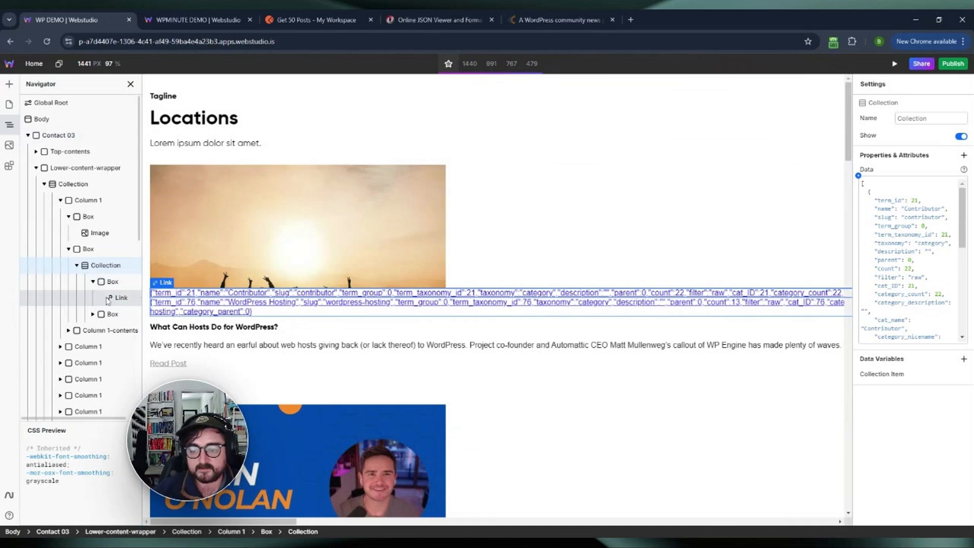
pyautogui.click(858, 155)
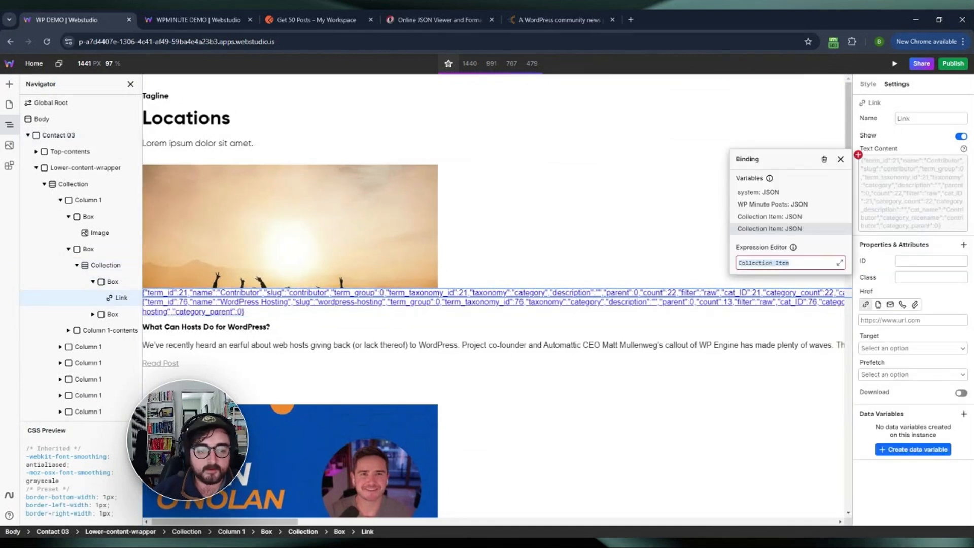
pyautogui.click(816, 229)
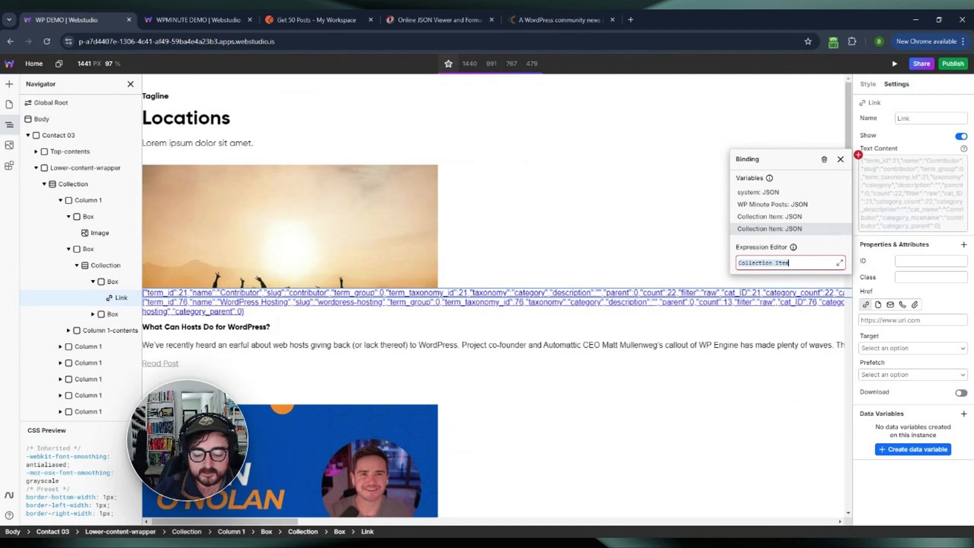
pyautogui.write('.')
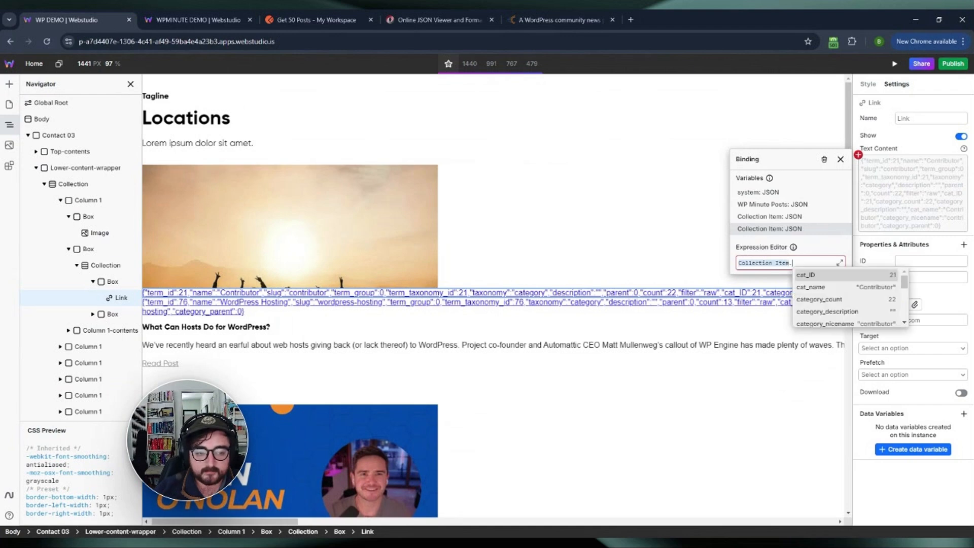
pyautogui.click(830, 287)
pyautogui.press('Escape')
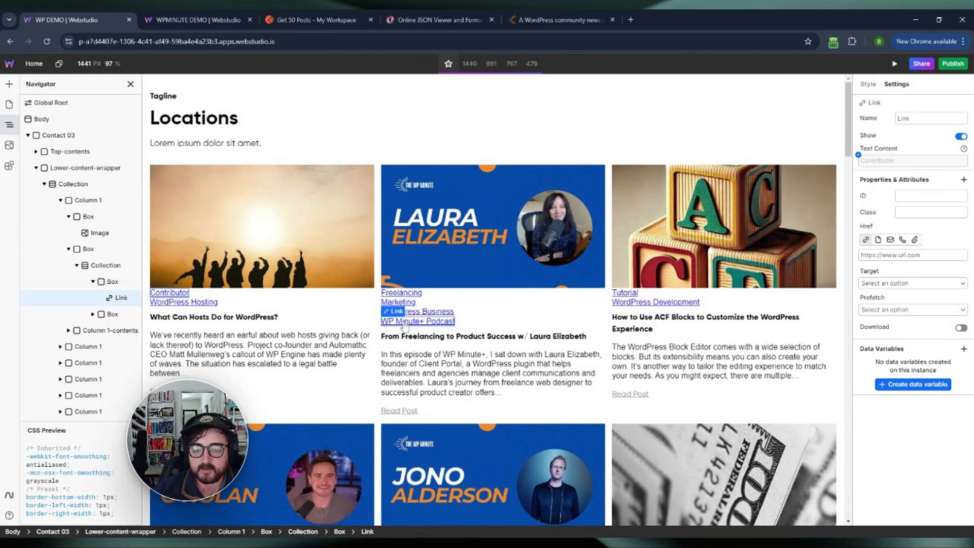
pyautogui.scroll(-5, 404, 327)
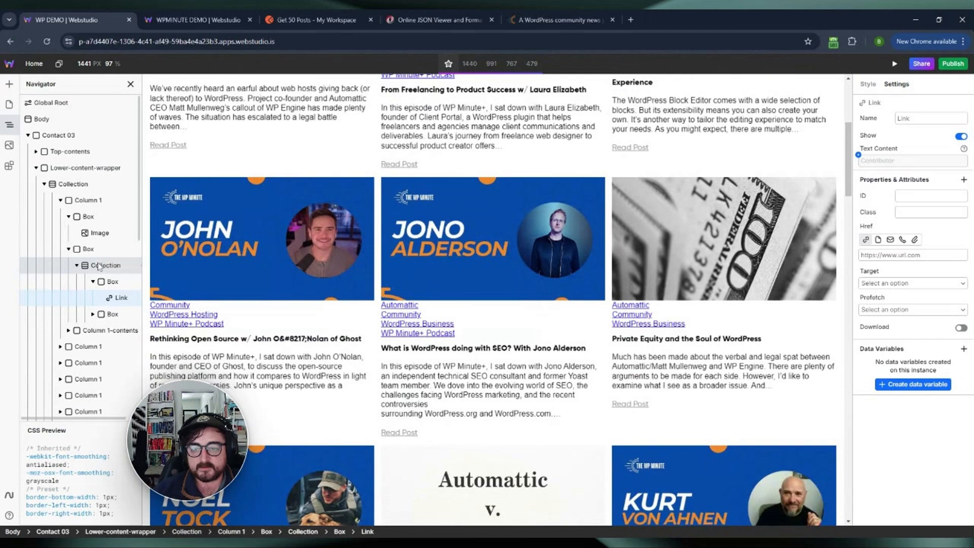
pyautogui.scroll(4, 355, 315)
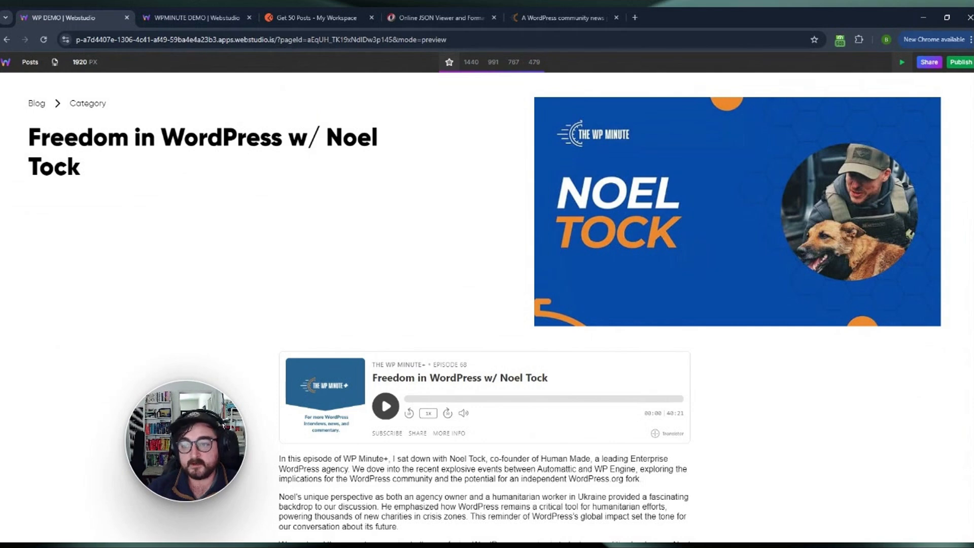
# Step: Exit the preview, view the Home page's structure, return to the Posts page and show the list of pages
pyautogui.click(903, 62)
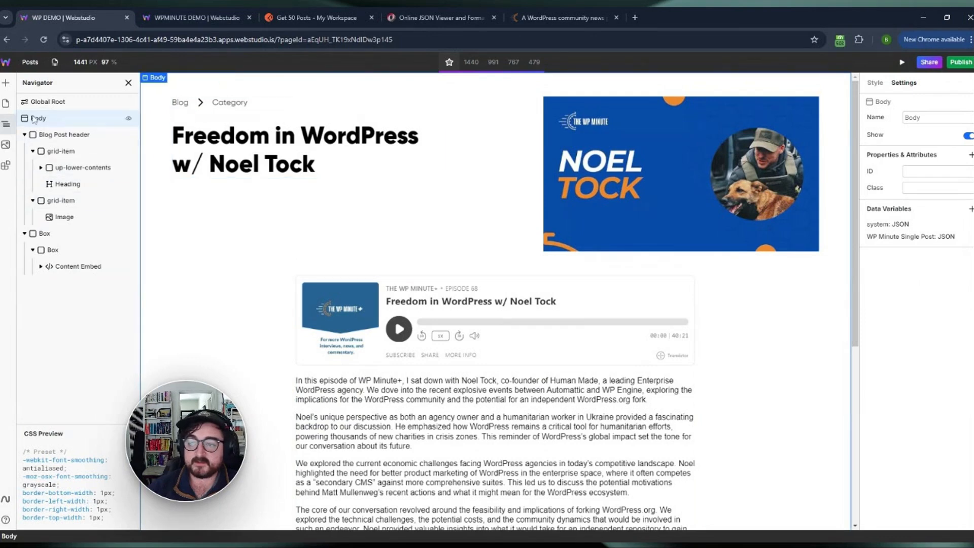
pyautogui.click(5, 103)
pyautogui.click(47, 102)
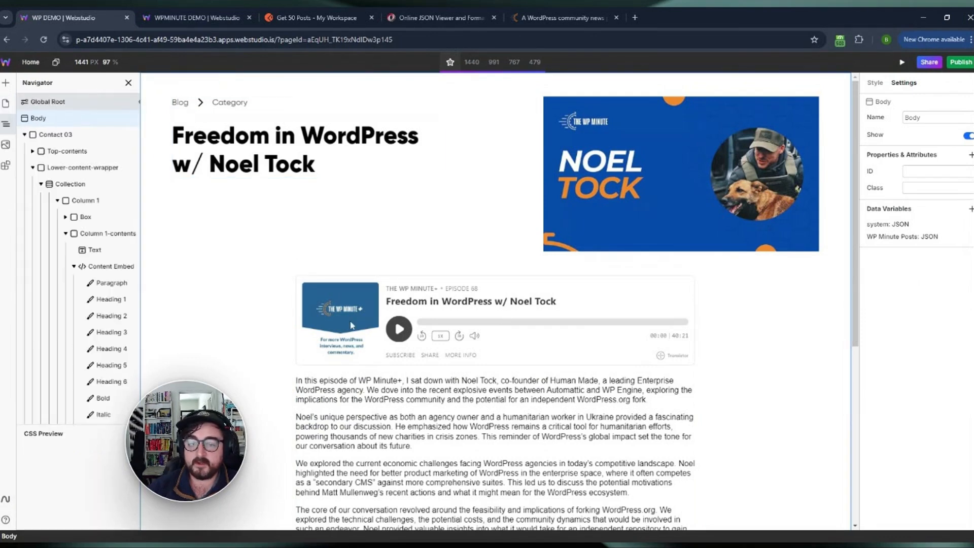
pyautogui.click(5, 104)
pyautogui.click(49, 118)
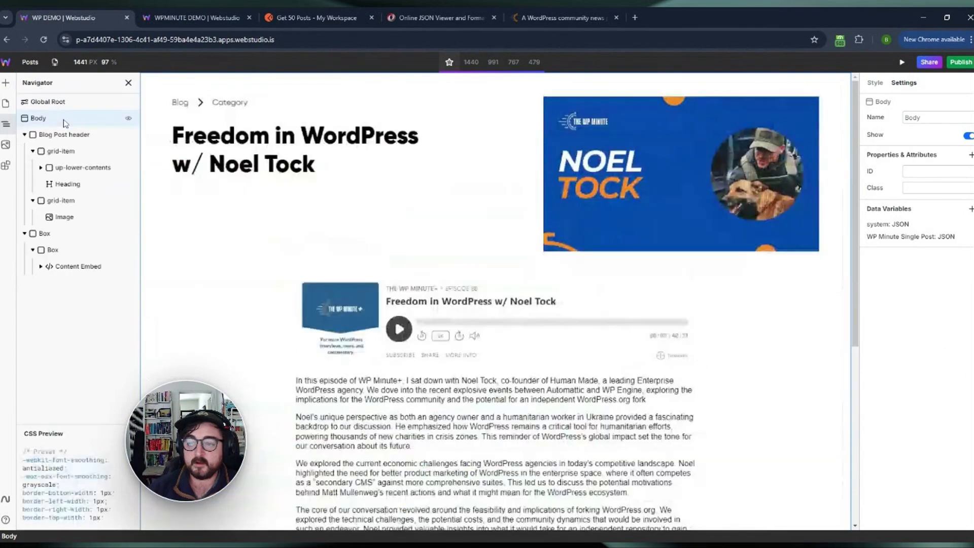
pyautogui.click(6, 104)
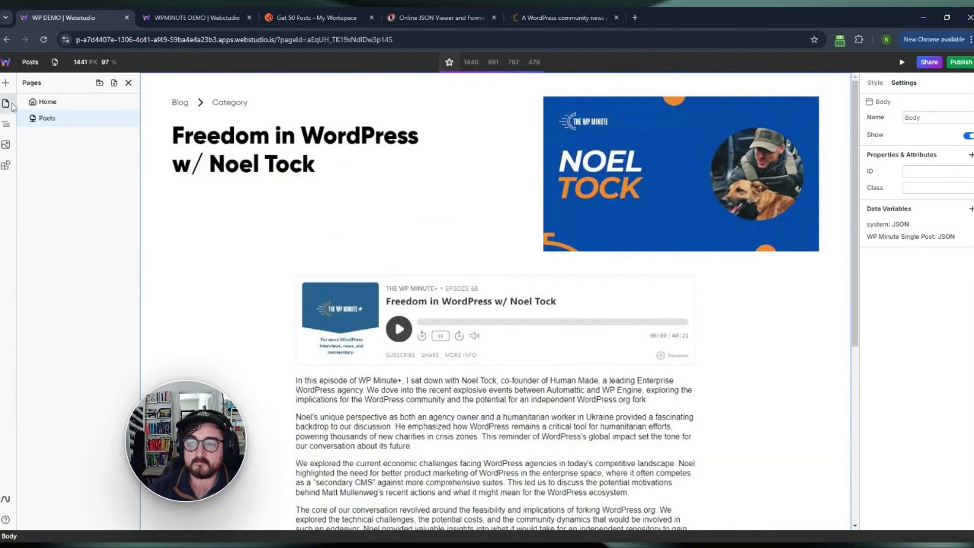